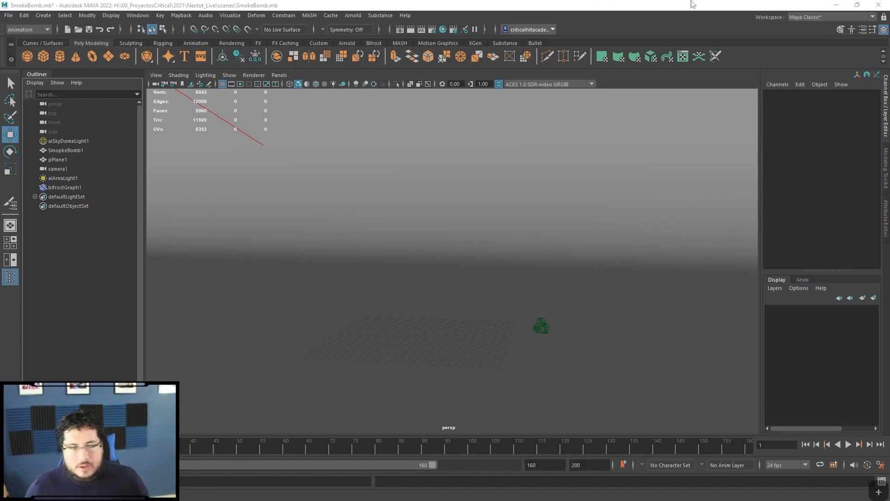
{"action": "scroll", "coordinate": [626, 264], "scroll_direction": "up", "scroll_amount": 1}
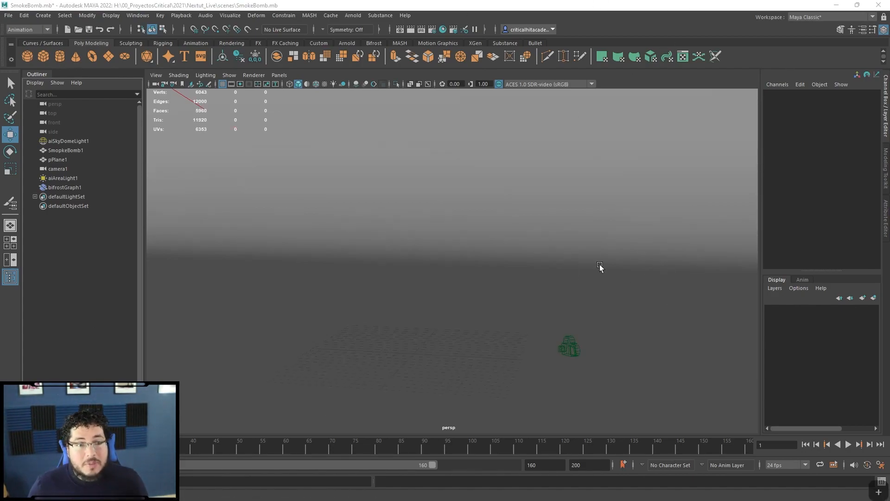
{"action": "scroll", "coordinate": [580, 273], "scroll_direction": "down", "scroll_amount": 3}
{"action": "scroll", "coordinate": [543, 306], "scroll_direction": "up", "scroll_amount": 1}
{"action": "scroll", "coordinate": [544, 309], "scroll_direction": "down", "scroll_amount": 1}
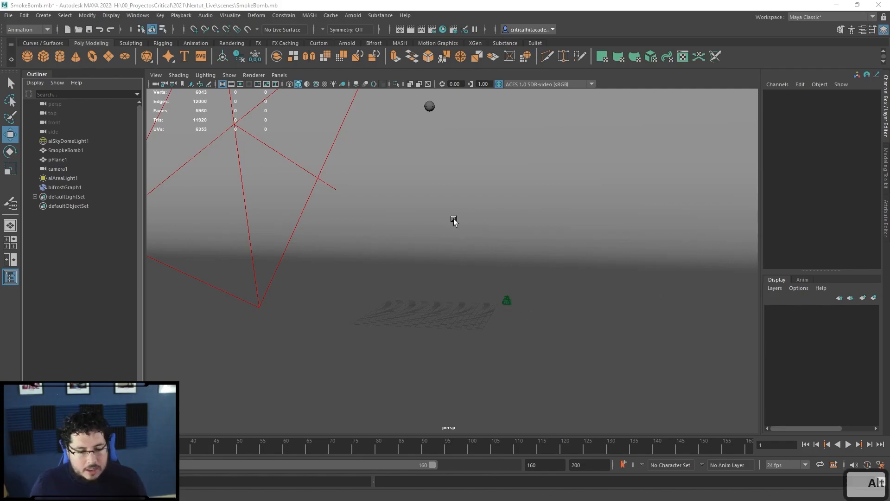
Play the smoke bomb's falling animation in lit, textured shading, and return to frame 1.
{"action": "left_click_drag", "start_coordinate": [455, 219], "coordinate": [503, 290], "text": "alt"}
{"action": "key", "text": "7"}
{"action": "left_click_drag", "start_coordinate": [480, 222], "coordinate": [478, 279], "text": "alt"}
{"action": "key", "text": "6"}
{"action": "scroll", "coordinate": [467, 232], "scroll_direction": "up", "scroll_amount": 3}
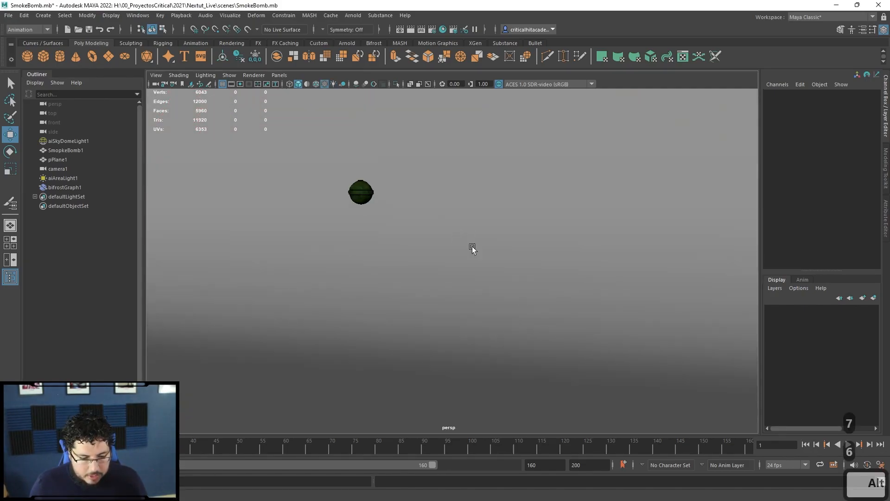
{"action": "key", "text": "7"}
{"action": "left_click", "coordinate": [847, 445]}
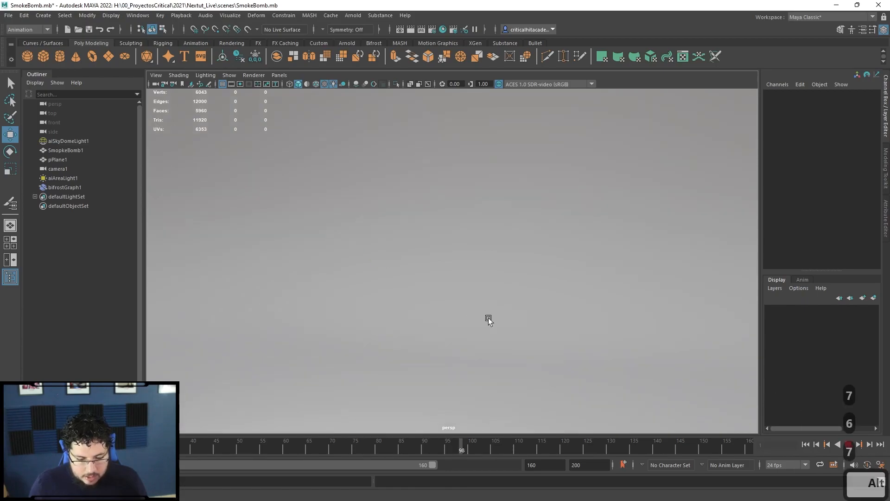
{"action": "left_click_drag", "start_coordinate": [486, 318], "coordinate": [615, 338], "text": "alt"}
{"action": "left_click", "coordinate": [848, 444]}
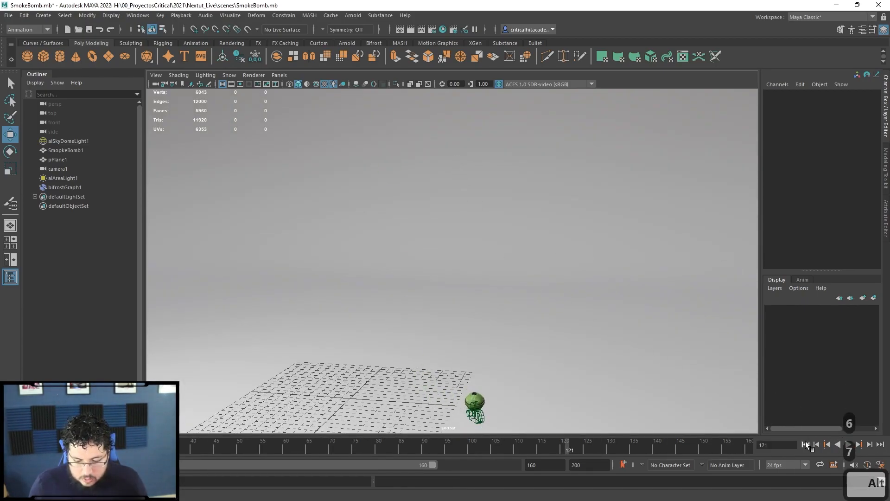
{"action": "left_click_drag", "start_coordinate": [479, 289], "coordinate": [444, 308], "text": "alt"}
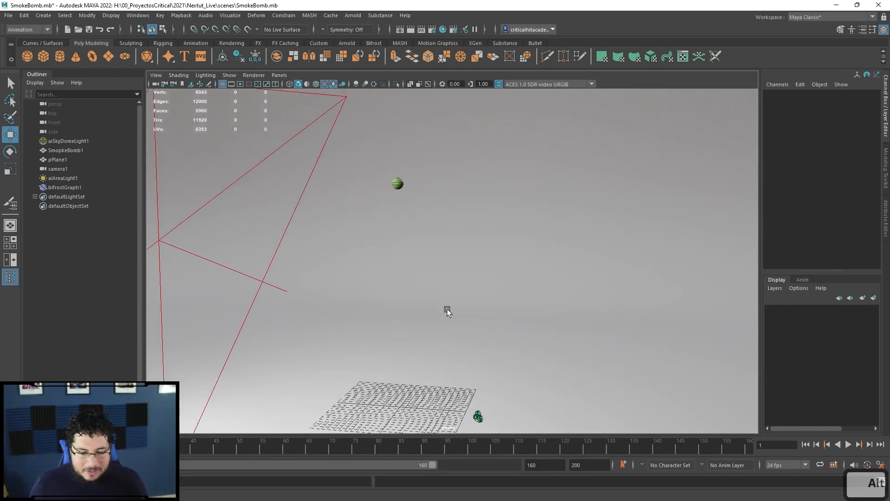
Select the smoke bomb and examine its mesh, rigid body and Alembic cache node attributes.
{"action": "left_click_drag", "start_coordinate": [419, 230], "coordinate": [418, 284], "text": "alt"}
{"action": "right_click_drag", "start_coordinate": [418, 284], "coordinate": [550, 370], "text": "alt"}
{"action": "middle_click_drag", "start_coordinate": [253, 241], "coordinate": [385, 273], "text": "alt"}
{"action": "right_click_drag", "start_coordinate": [385, 273], "coordinate": [459, 302], "text": "alt"}
{"action": "left_click", "coordinate": [247, 262]}
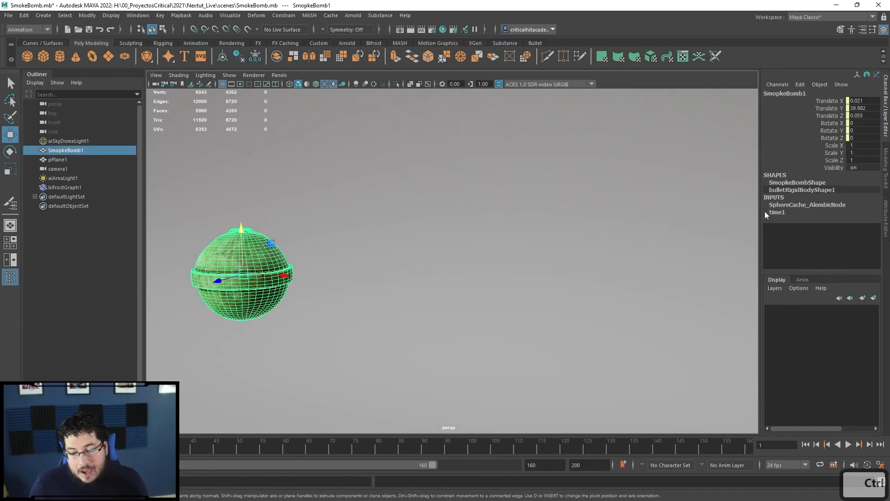
{"action": "key", "text": "ctrl+a"}
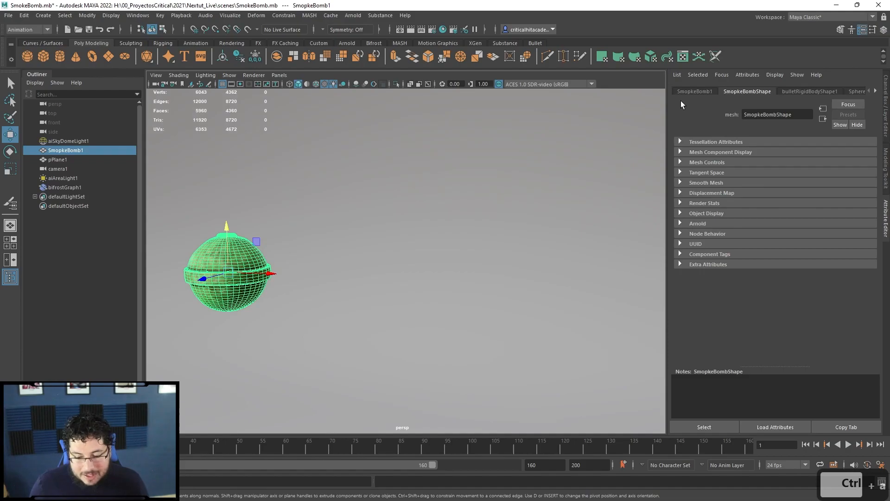
{"action": "left_click", "coordinate": [688, 93]}
{"action": "left_click", "coordinate": [740, 93]}
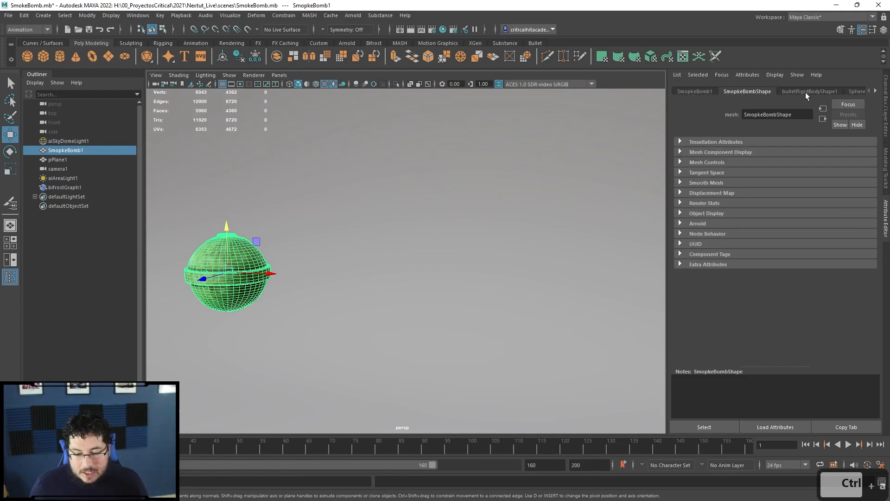
{"action": "left_click", "coordinate": [810, 91]}
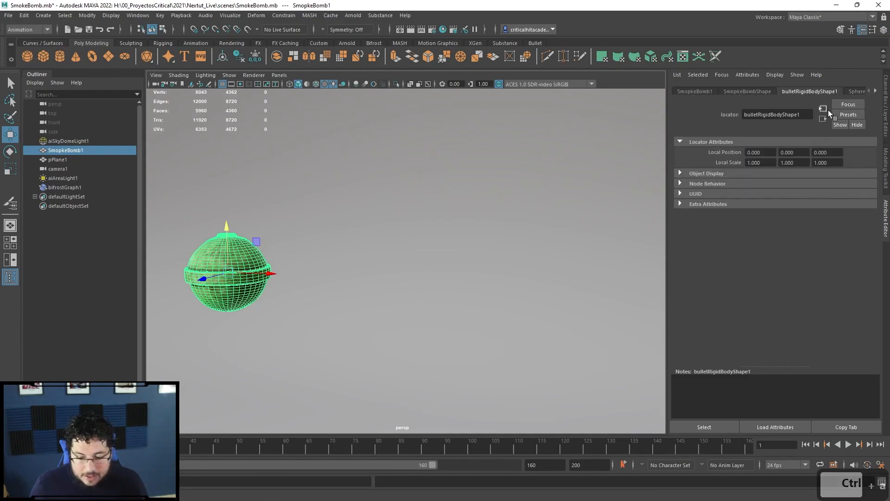
{"action": "left_click", "coordinate": [856, 90]}
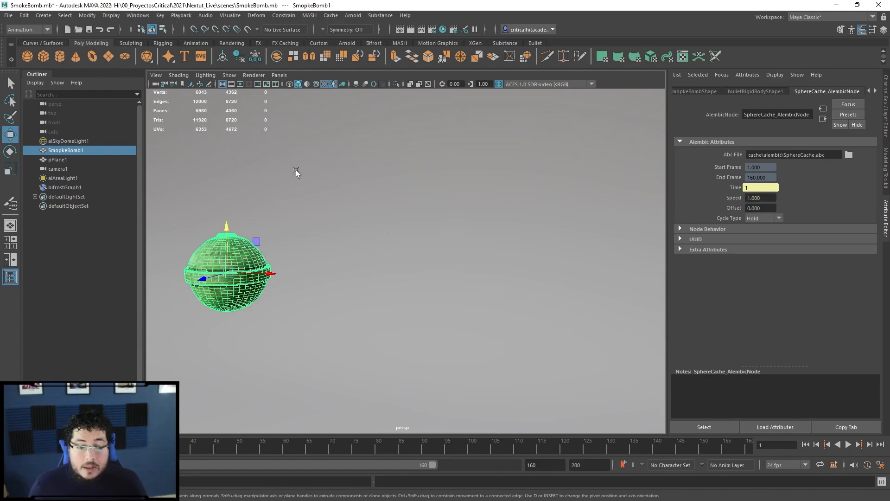
Import SmokeBomb.fbx from the project's assets\SmokeBomb folder into the scene.
{"action": "left_click", "coordinate": [8, 15]}
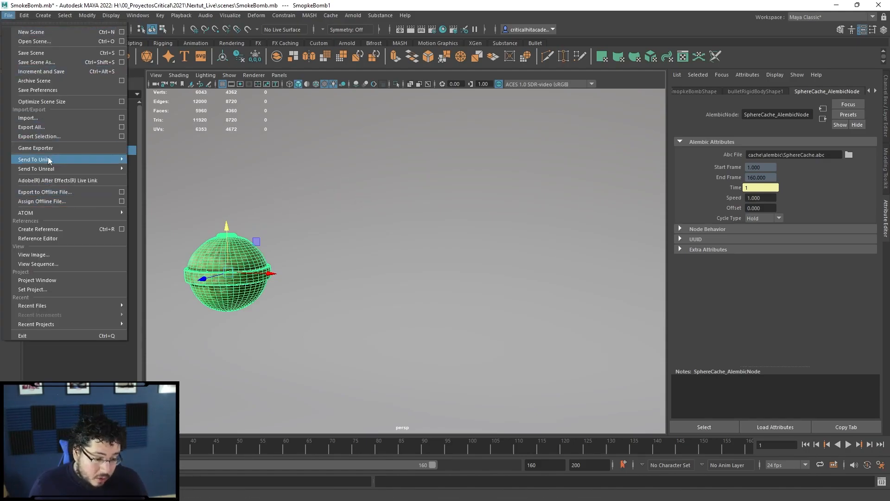
{"action": "left_click", "coordinate": [45, 119]}
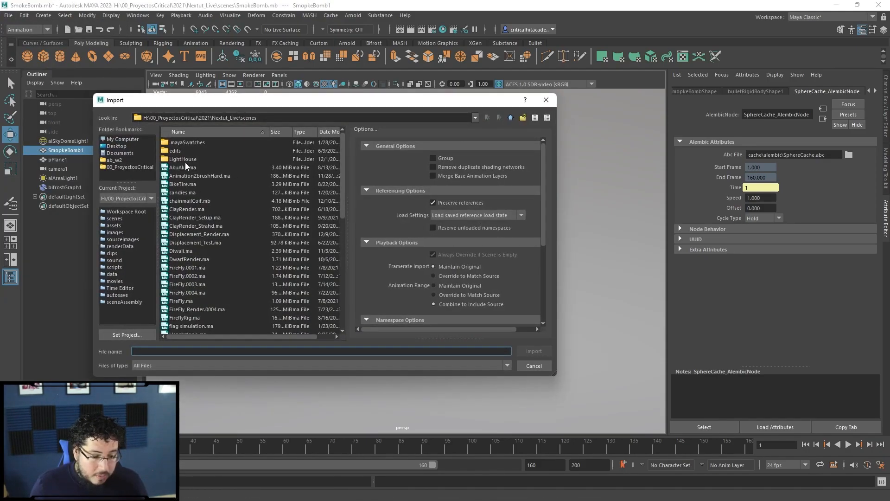
{"action": "left_click", "coordinate": [114, 226]}
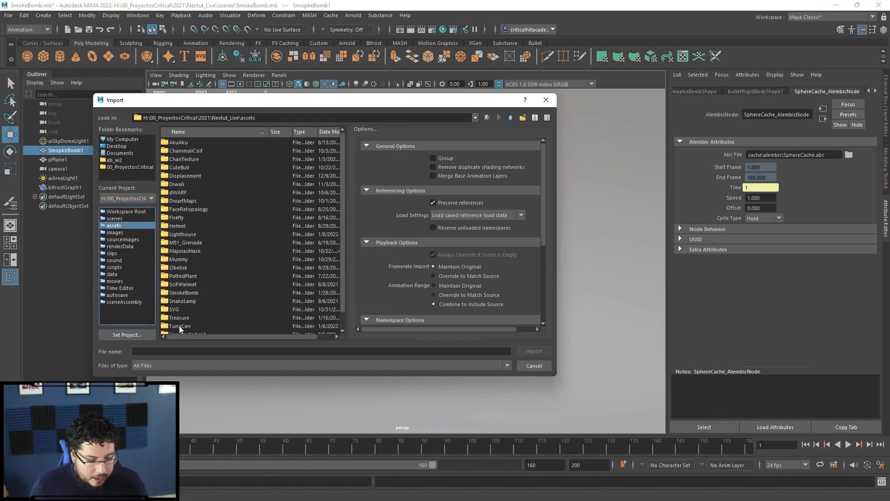
{"action": "double_click", "coordinate": [184, 292]}
{"action": "double_click", "coordinate": [199, 143]}
Look over the imported pTorus2 and the cached bomb, scrub the animation to frame 9, and clear the selection.
{"action": "left_click", "coordinate": [234, 204]}
{"action": "middle_click_drag", "start_coordinate": [233, 204], "coordinate": [349, 152], "text": "alt"}
{"action": "scroll", "coordinate": [348, 152], "scroll_direction": "down", "scroll_amount": 3}
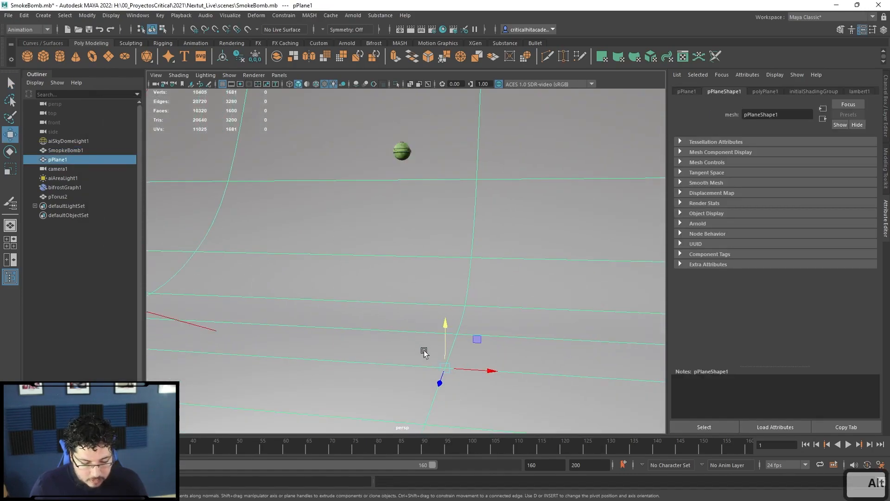
{"action": "key", "text": "w"}
{"action": "left_click", "coordinate": [76, 197]}
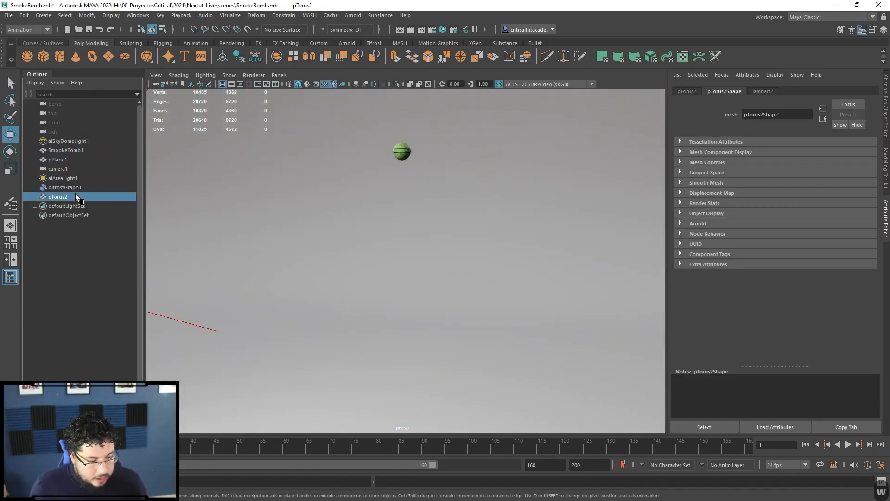
{"action": "left_click", "coordinate": [71, 149]}
{"action": "key", "text": "ctrl+z"}
{"action": "key", "text": "ctrl+z"}
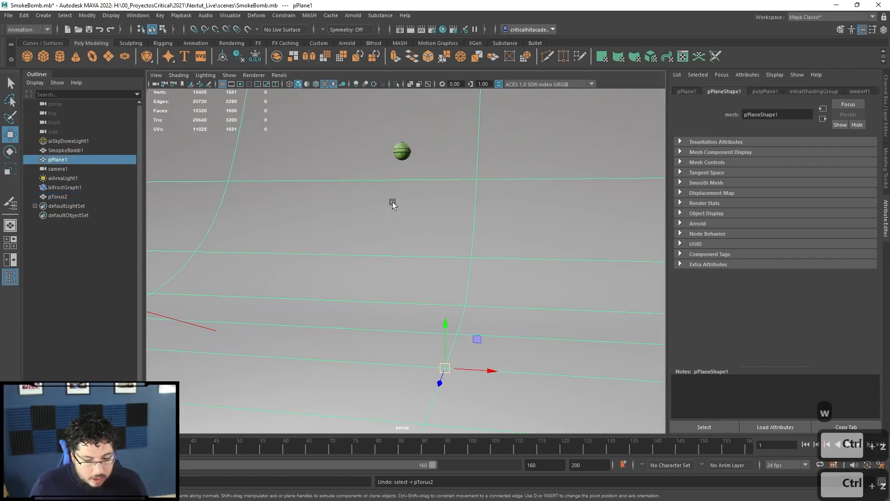
{"action": "left_click_drag", "start_coordinate": [391, 446], "coordinate": [413, 448]}
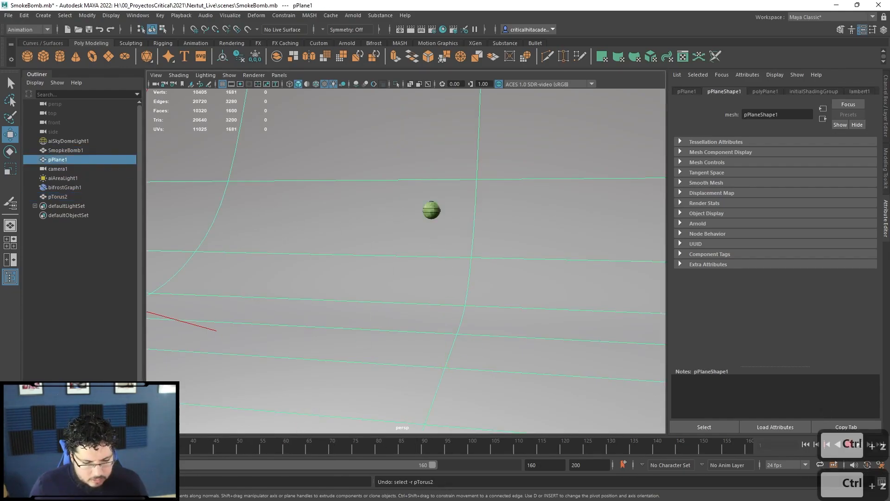
{"action": "left_click", "coordinate": [90, 236]}
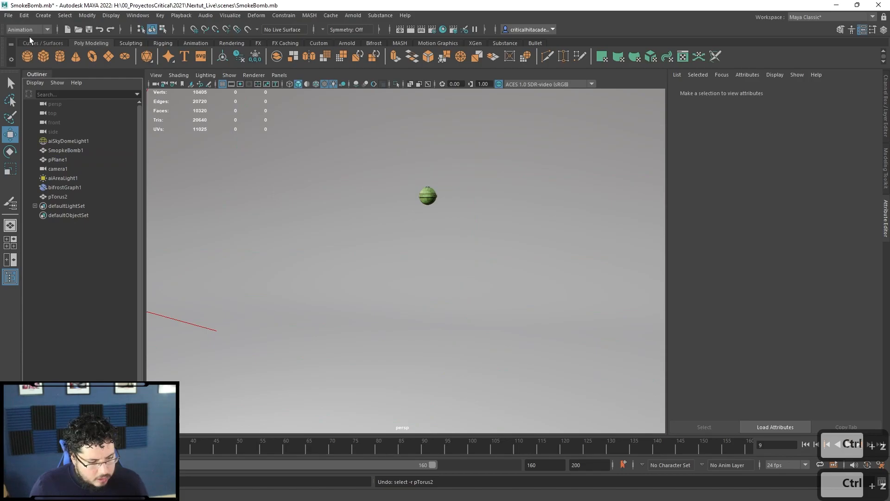
Import SmokeBomb.fbx from the SmokeBomb assets folder again, and briefly play the animation.
{"action": "left_click", "coordinate": [8, 15]}
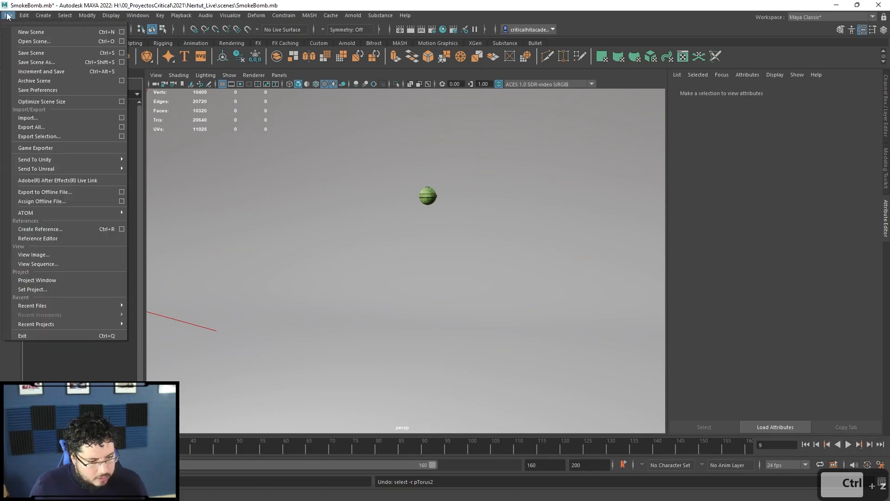
{"action": "left_click", "coordinate": [43, 119]}
{"action": "double_click", "coordinate": [194, 144]}
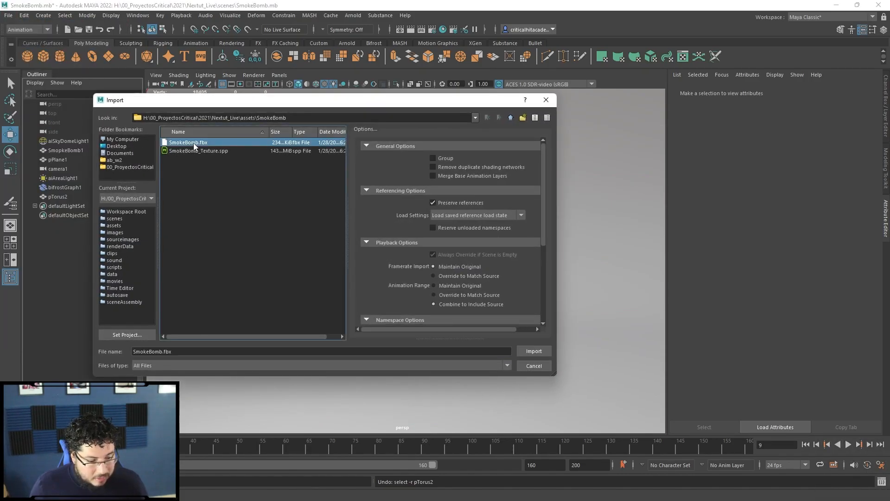
{"action": "key", "text": "alt+v"}
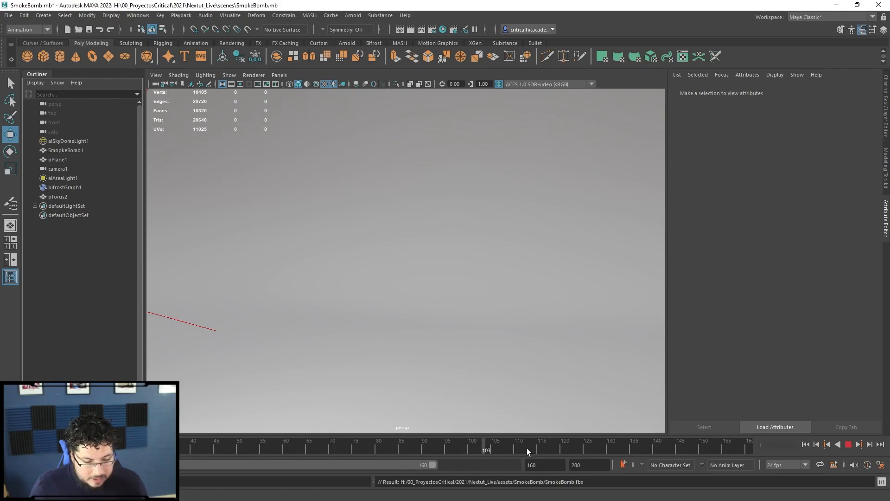
{"action": "key", "text": "alt+v"}
Raise the imported pTorus2 near the animated bomb and try to snap it into place.
{"action": "scroll", "coordinate": [389, 350], "scroll_direction": "up", "scroll_amount": 2}
{"action": "left_click", "coordinate": [373, 363]}
{"action": "scroll", "coordinate": [375, 315], "scroll_direction": "down", "scroll_amount": 3}
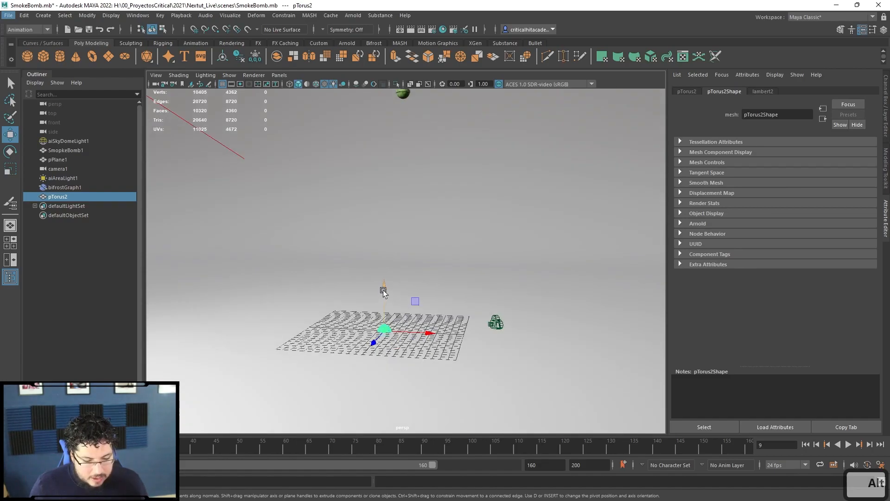
{"action": "left_click_drag", "start_coordinate": [383, 294], "coordinate": [383, 109]}
{"action": "middle_click_drag", "start_coordinate": [383, 111], "coordinate": [383, 261], "text": "alt"}
{"action": "scroll", "coordinate": [376, 248], "scroll_direction": "up", "scroll_amount": 6}
{"action": "left_click_drag", "start_coordinate": [379, 266], "coordinate": [319, 287], "text": "alt"}
{"action": "left_click_drag", "start_coordinate": [278, 319], "coordinate": [387, 276]}
{"action": "key", "text": "v"}
{"action": "key", "text": "ctrl+z"}
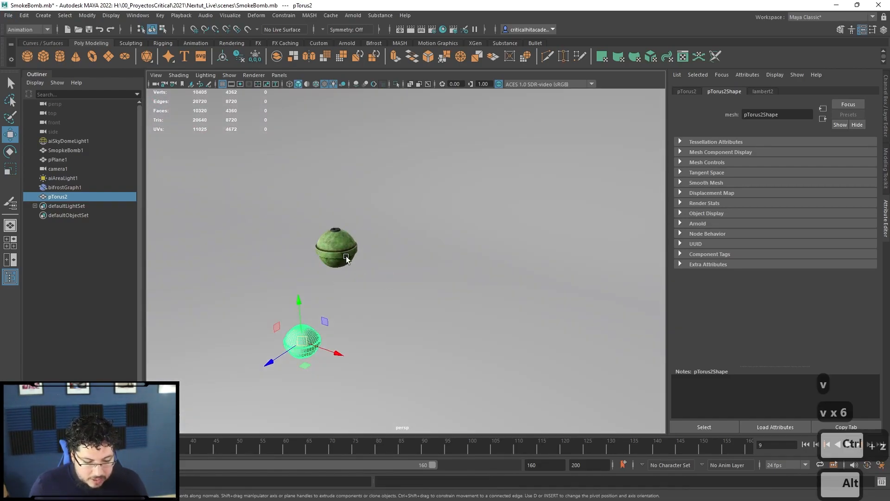
Parent-constrain the imported pTorus2 to the animated SmopkeBomb1.
{"action": "left_click", "coordinate": [65, 150]}
{"action": "scroll", "coordinate": [358, 247], "scroll_direction": "up", "scroll_amount": 5}
{"action": "middle_click_drag", "start_coordinate": [229, 236], "coordinate": [372, 213], "text": "alt"}
{"action": "scroll", "coordinate": [366, 218], "scroll_direction": "down", "scroll_amount": 4}
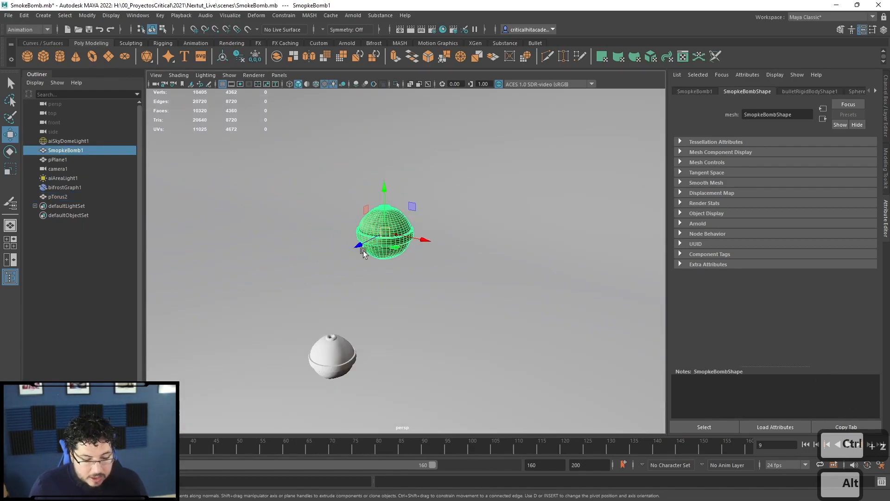
{"action": "left_click", "coordinate": [332, 355], "text": "shift"}
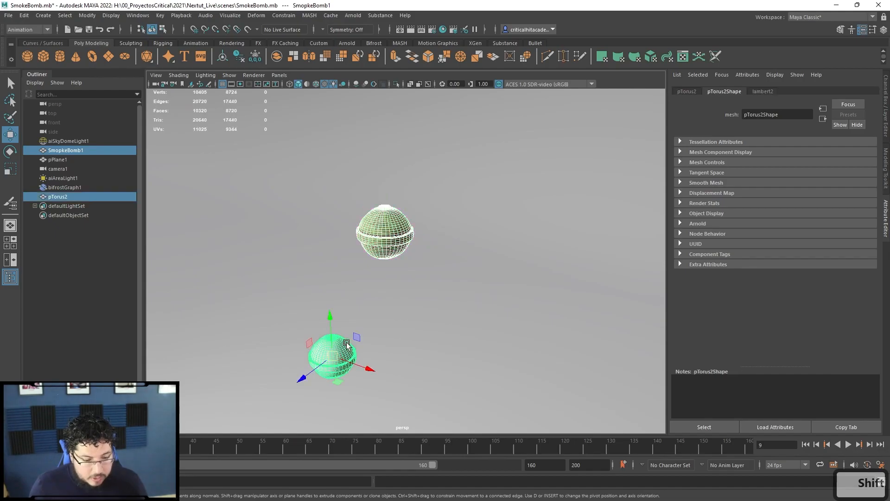
{"action": "left_click", "coordinate": [288, 18]}
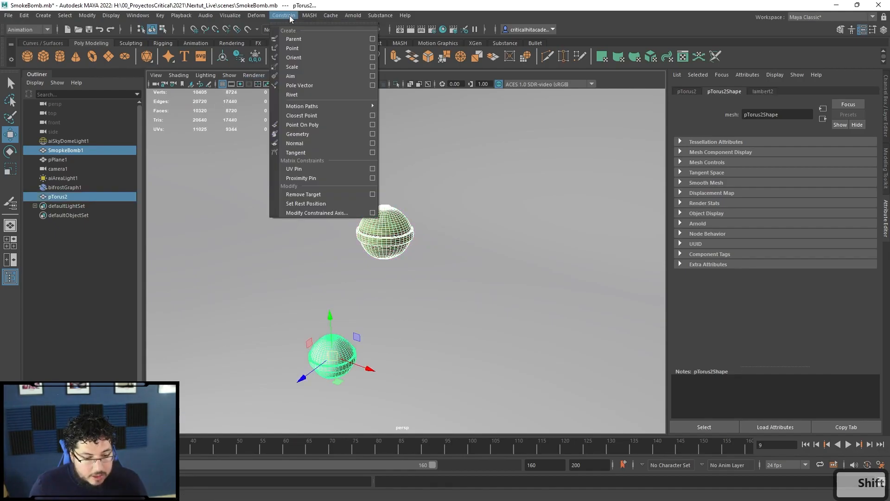
{"action": "left_click", "coordinate": [336, 39]}
{"action": "left_click", "coordinate": [77, 259]}
Hide the original SmopkeBomb1 and assign the M_SmokeBomb material to the imported bomb.
{"action": "left_click", "coordinate": [85, 151]}
{"action": "key", "text": "h"}
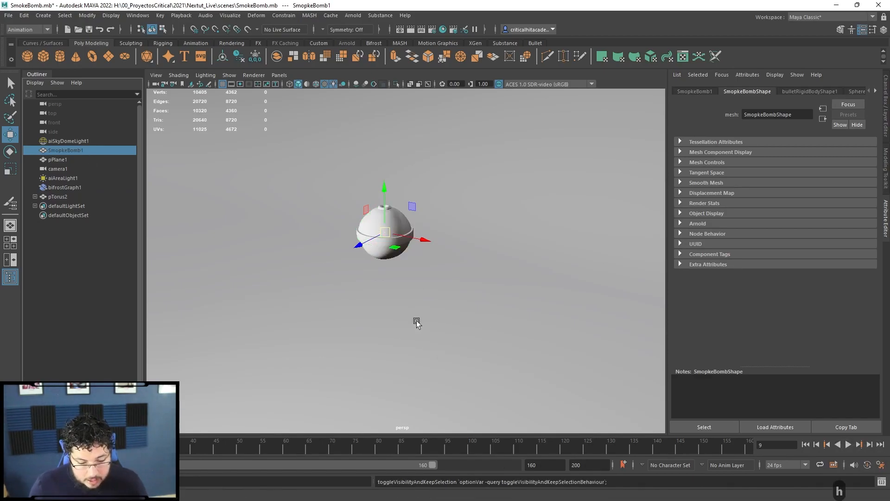
{"action": "left_click", "coordinate": [377, 220]}
{"action": "right_click_drag", "start_coordinate": [377, 220], "coordinate": [446, 455]}
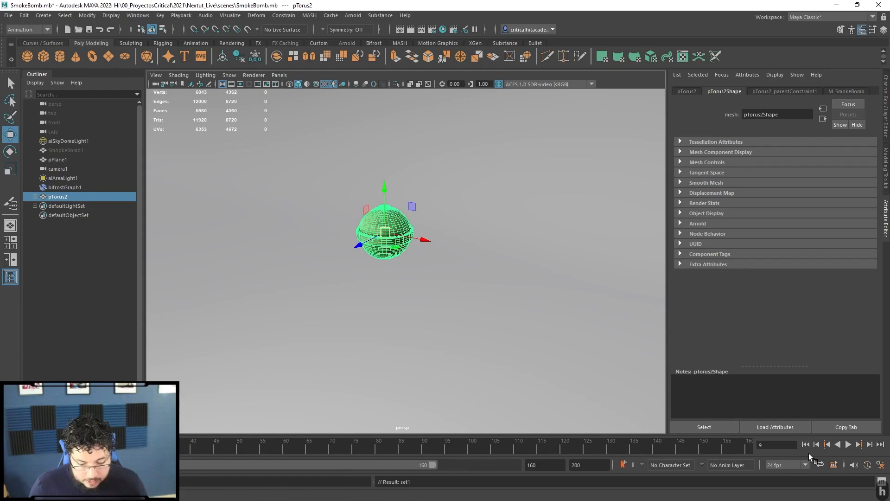
Play the animation to check the constrained bomb's motion, and move to frame 77.
{"action": "left_click", "coordinate": [847, 446]}
{"action": "left_click", "coordinate": [521, 357]}
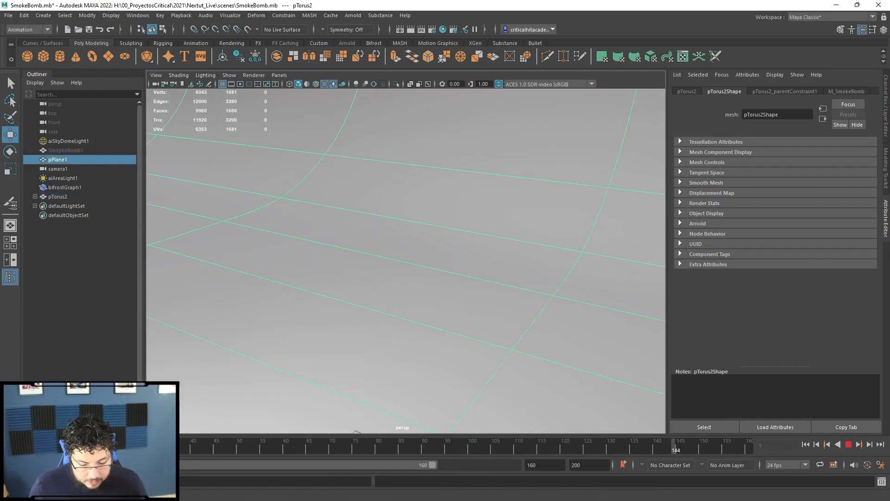
{"action": "left_click", "coordinate": [847, 447]}
{"action": "middle_click_drag", "start_coordinate": [367, 309], "coordinate": [318, 144], "text": "alt"}
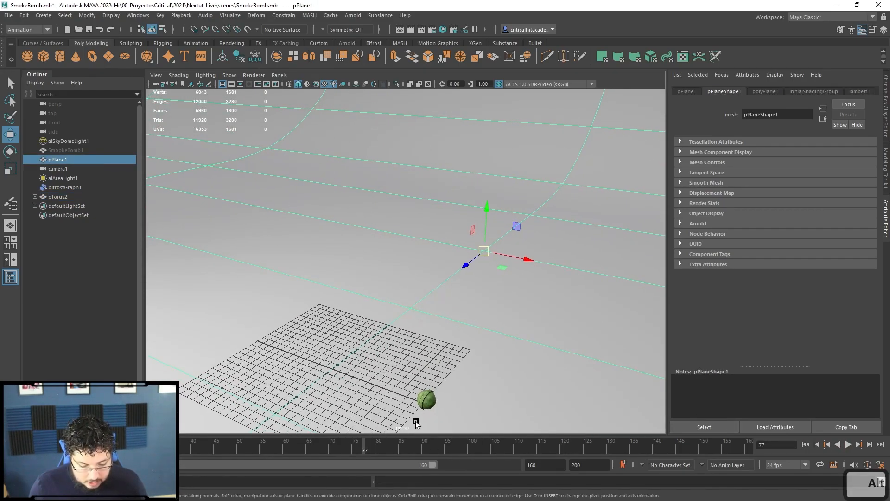
Rename the imported pTorus2 mesh as GeoBomb.
{"action": "left_click", "coordinate": [427, 401]}
{"action": "double_click", "coordinate": [66, 197]}
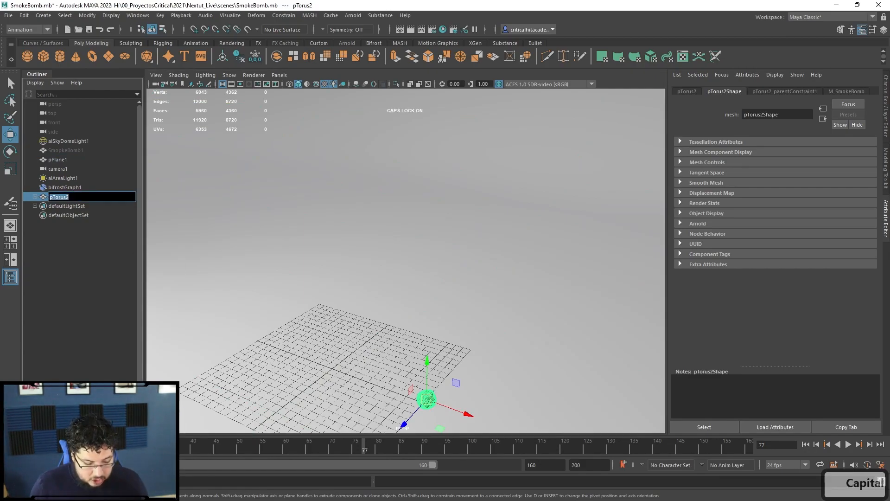
{"action": "type", "text": "GeoBomb"}
{"action": "key", "text": "Return"}
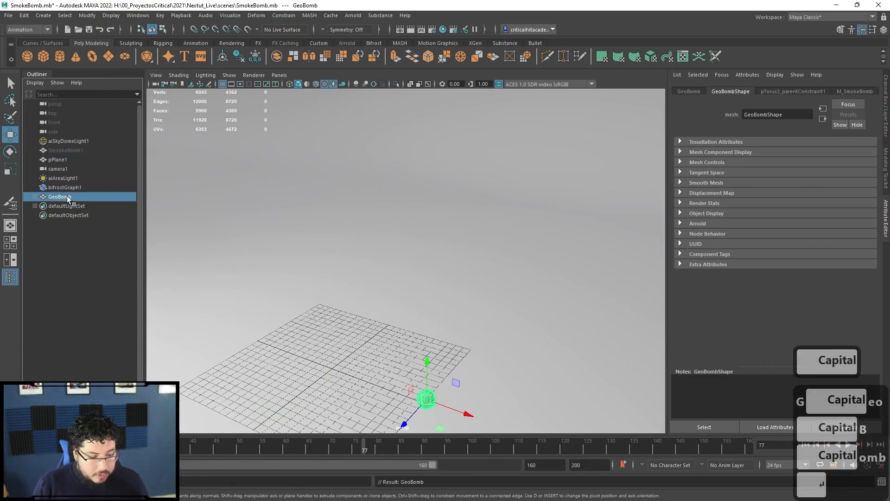
Expand GeoBomb's hierarchy to show its parent constraint, and move the animation to frame 154.
{"action": "left_click", "coordinate": [35, 196]}
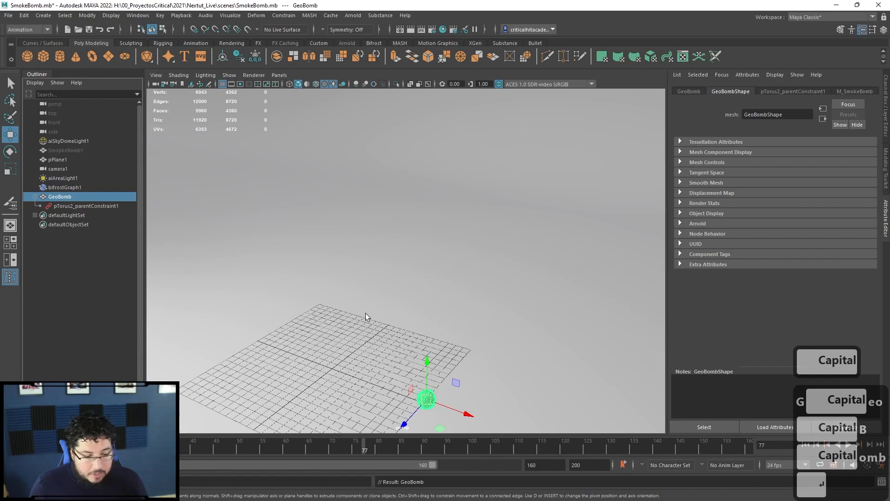
{"action": "left_click_drag", "start_coordinate": [365, 313], "coordinate": [381, 299], "text": "alt"}
{"action": "left_click", "coordinate": [722, 443]}
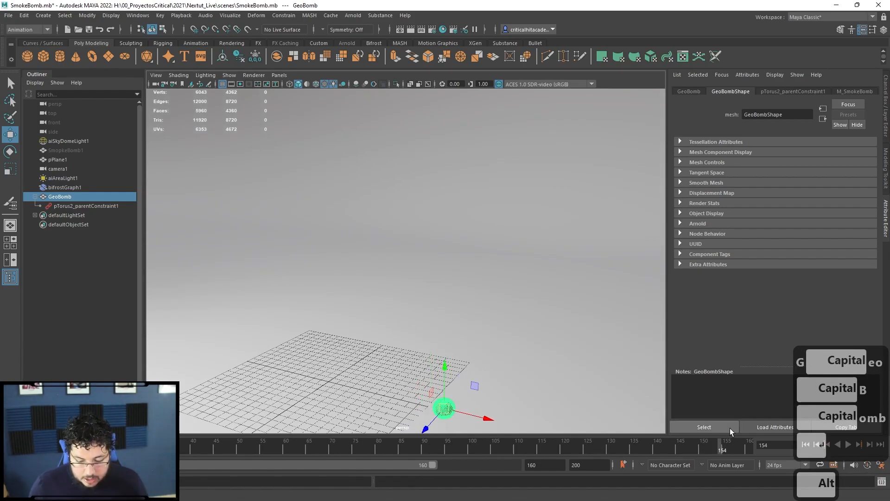
Return to frame 1, create a polygon cylinder at the grid's centre and raise it to the smoke bomb.
{"action": "left_click", "coordinate": [806, 445]}
{"action": "scroll", "coordinate": [399, 287], "scroll_direction": "down", "scroll_amount": 5}
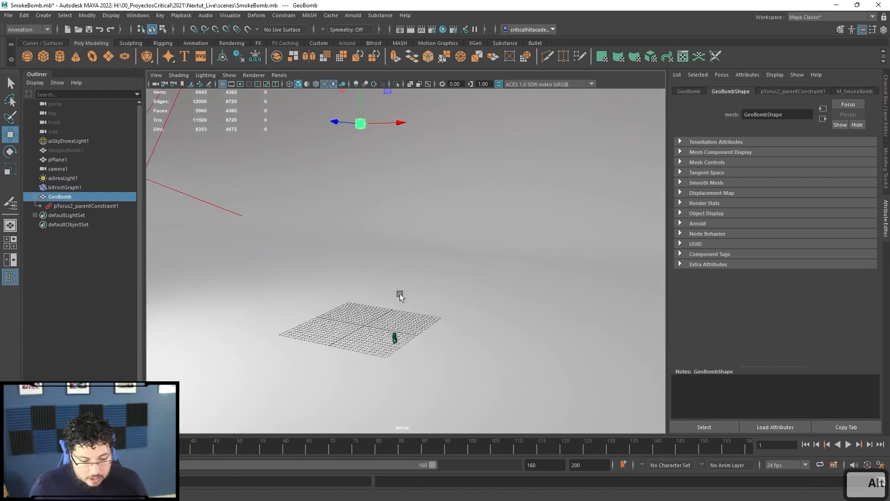
{"action": "middle_click_drag", "start_coordinate": [399, 287], "coordinate": [411, 339], "text": "alt"}
{"action": "left_click", "coordinate": [59, 56]}
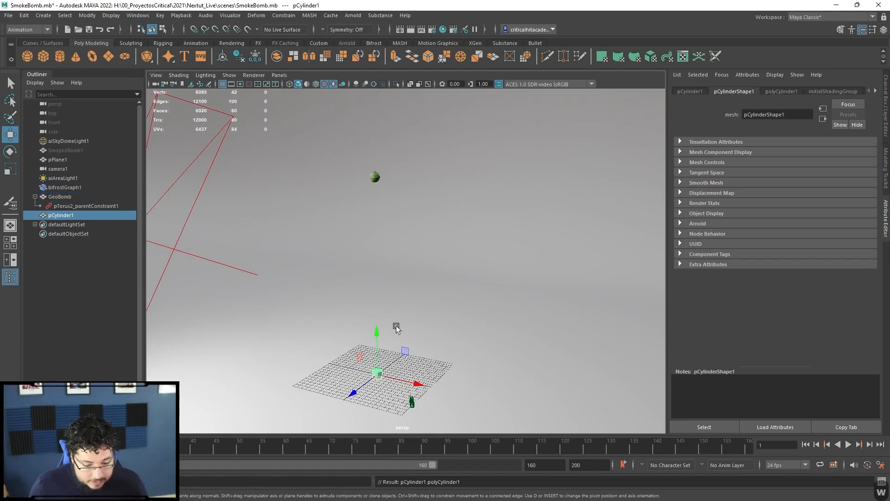
{"action": "left_click_drag", "start_coordinate": [376, 326], "coordinate": [365, 139]}
{"action": "middle_click_drag", "start_coordinate": [368, 156], "coordinate": [403, 263], "text": "alt"}
{"action": "right_click_drag", "start_coordinate": [404, 262], "coordinate": [443, 312], "text": "alt"}
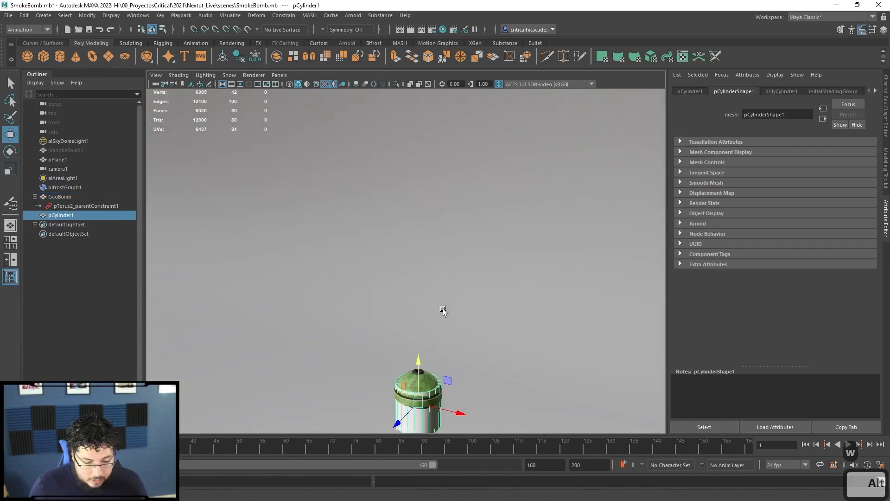
Scale the cylinder down to fit the opening on top of the bomb and raise it to that height.
{"action": "middle_click_drag", "start_coordinate": [443, 312], "coordinate": [436, 264], "text": "alt"}
{"action": "right_click_drag", "start_coordinate": [436, 264], "coordinate": [431, 336], "text": "alt"}
{"action": "key", "text": "r"}
{"action": "left_click_drag", "start_coordinate": [409, 383], "coordinate": [355, 366]}
{"action": "key", "text": "w"}
{"action": "left_click_drag", "start_coordinate": [408, 338], "coordinate": [411, 260]}
{"action": "left_click", "coordinate": [393, 264]}
{"action": "key", "text": "ctrl+z"}
{"action": "key", "text": "ctrl+z"}
{"action": "right_click_drag", "start_coordinate": [408, 292], "coordinate": [415, 318], "text": "alt"}
{"action": "key", "text": "r"}
{"action": "left_click_drag", "start_coordinate": [417, 347], "coordinate": [375, 339]}
{"action": "key", "text": "w"}
{"action": "left_click_drag", "start_coordinate": [418, 306], "coordinate": [417, 327]}
Centre the small cylinder inside the dark ring on the bomb's top.
{"action": "left_click_drag", "start_coordinate": [414, 330], "coordinate": [366, 342], "text": "alt"}
{"action": "middle_click_drag", "start_coordinate": [367, 342], "coordinate": [473, 240], "text": "alt"}
{"action": "right_click_drag", "start_coordinate": [472, 241], "coordinate": [416, 306], "text": "alt"}
{"action": "middle_click_drag", "start_coordinate": [416, 306], "coordinate": [491, 341], "text": "alt"}
{"action": "left_click_drag", "start_coordinate": [392, 346], "coordinate": [389, 343]}
{"action": "left_click_drag", "start_coordinate": [419, 312], "coordinate": [419, 317]}
{"action": "left_click_drag", "start_coordinate": [441, 370], "coordinate": [443, 375]}
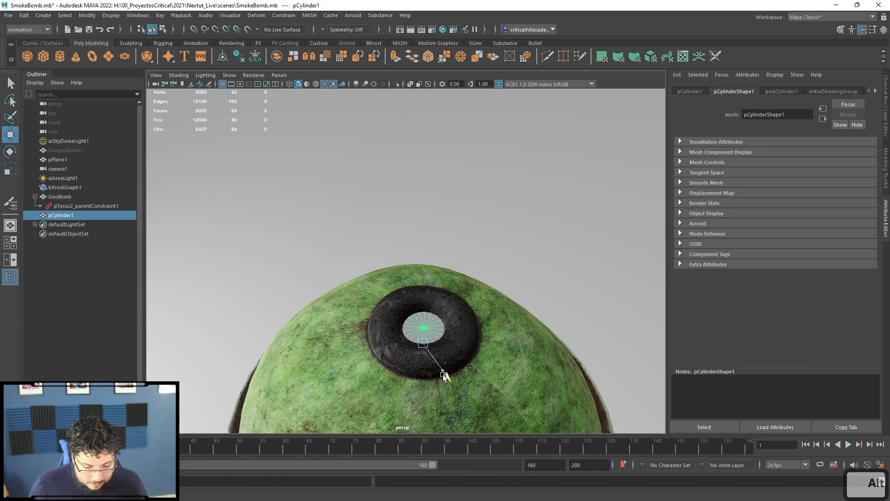
Rename the cylinder as SmokeEmitter.
{"action": "double_click", "coordinate": [76, 216]}
{"action": "type", "text": "SmokeEmitter"}
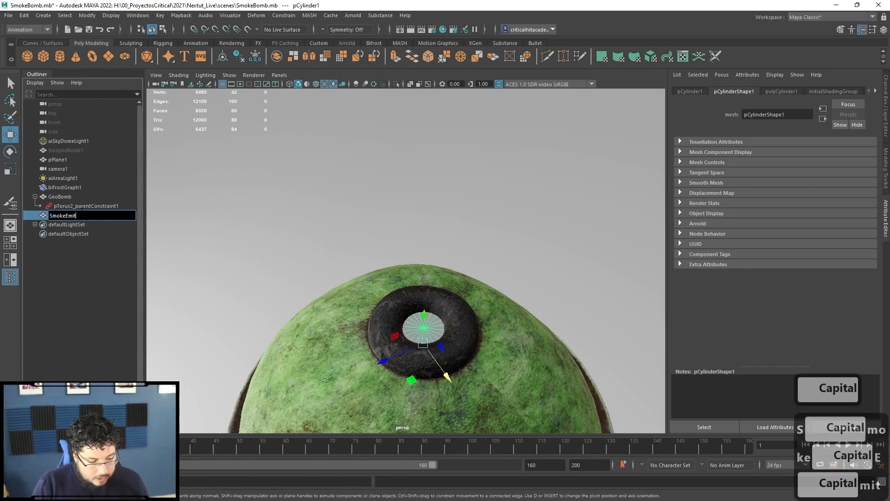
{"action": "key", "text": "Return"}
{"action": "scroll", "coordinate": [383, 263], "scroll_direction": "down", "scroll_amount": 6}
{"action": "left_click_drag", "start_coordinate": [383, 263], "coordinate": [451, 271], "text": "alt"}
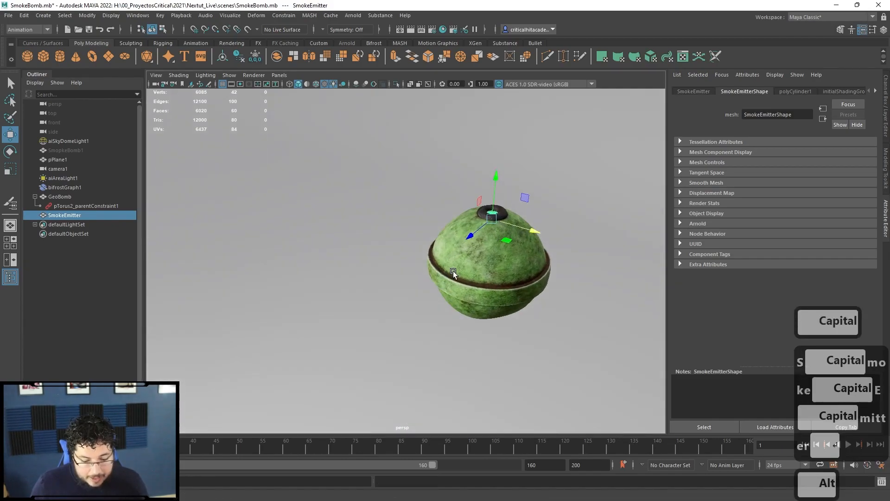
{"action": "middle_click_drag", "start_coordinate": [545, 173], "coordinate": [469, 191], "text": "alt"}
Open the Bifrost Graph Editor for bifrostGraphShape1 and adjust the input node's position in the graph.
{"action": "left_click", "coordinate": [135, 18]}
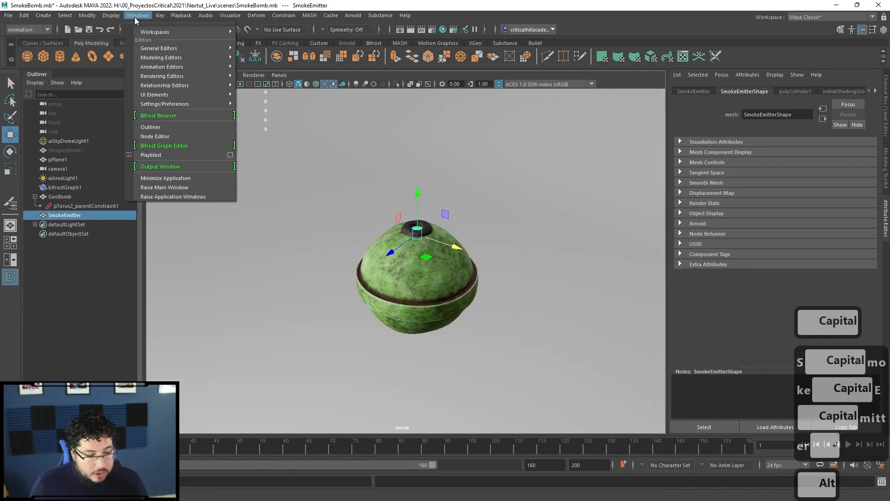
{"action": "left_click", "coordinate": [164, 146]}
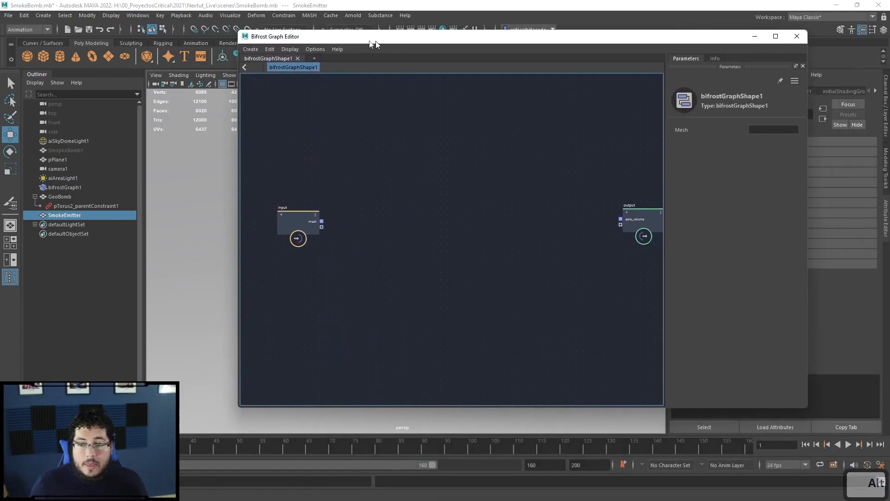
{"action": "left_click_drag", "start_coordinate": [377, 44], "coordinate": [354, 103]}
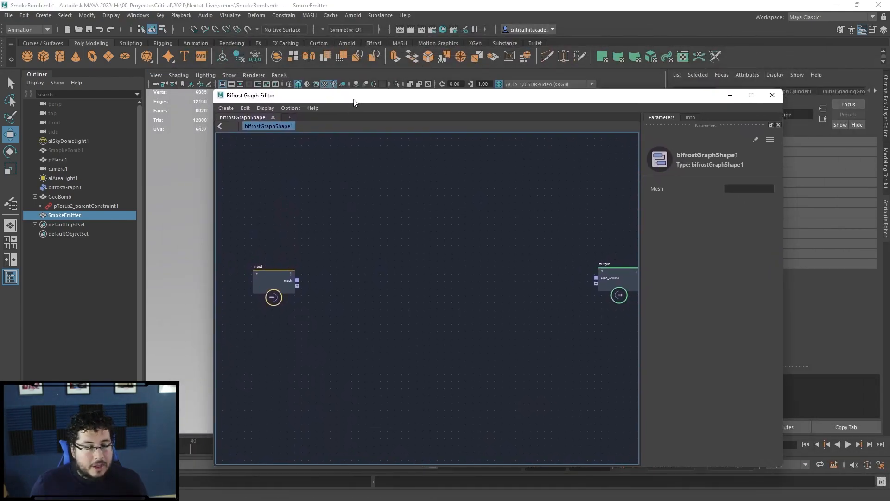
{"action": "middle_click_drag", "start_coordinate": [414, 250], "coordinate": [385, 243], "text": "alt"}
{"action": "scroll", "coordinate": [407, 227], "scroll_direction": "up", "scroll_amount": 1}
{"action": "scroll", "coordinate": [308, 261], "scroll_direction": "down", "scroll_amount": 1}
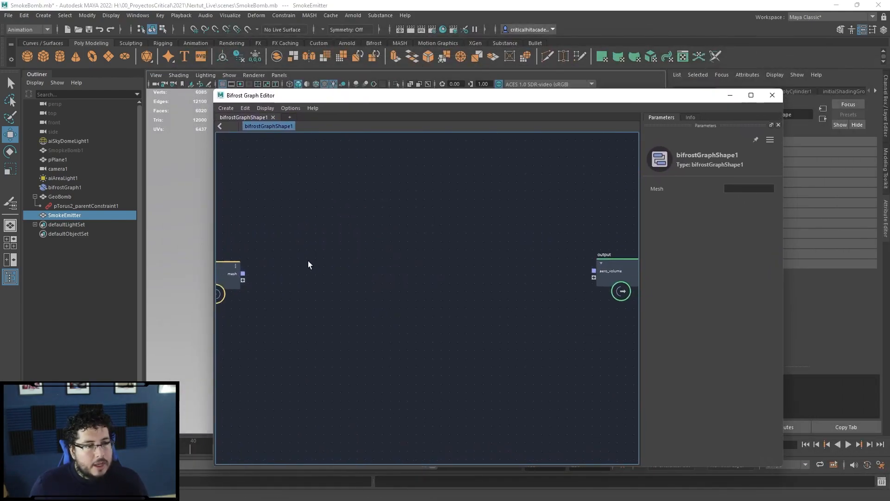
{"action": "middle_click_drag", "start_coordinate": [275, 271], "coordinate": [327, 262], "text": "alt"}
{"action": "middle_click_drag", "start_coordinate": [476, 284], "coordinate": [404, 289], "text": "alt"}
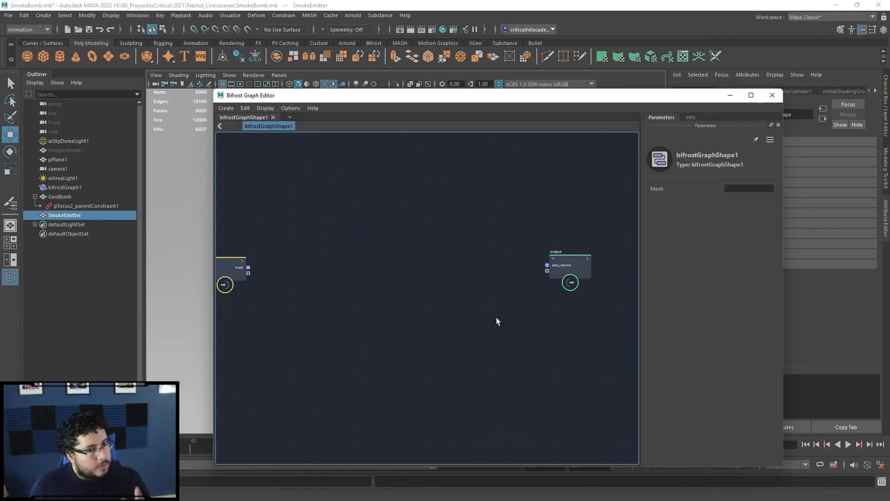
{"action": "middle_click_drag", "start_coordinate": [345, 284], "coordinate": [411, 288], "text": "alt"}
{"action": "left_click_drag", "start_coordinate": [285, 265], "coordinate": [298, 257]}
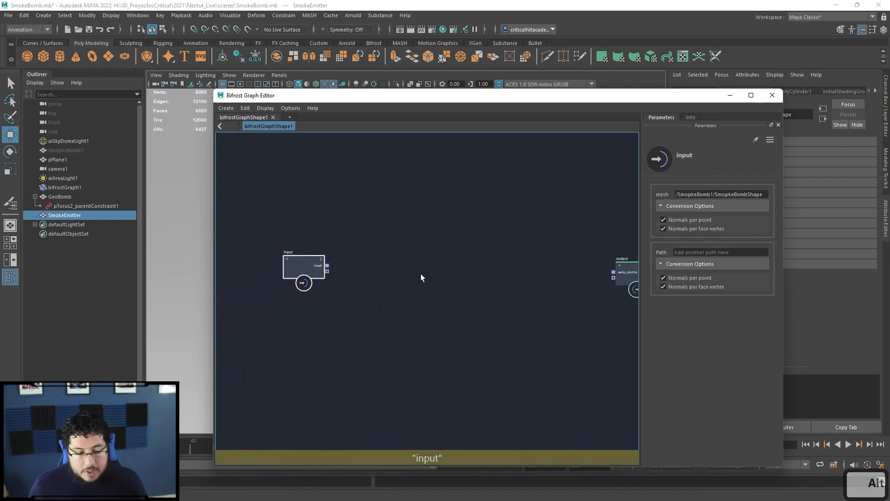
{"action": "middle_click_drag", "start_coordinate": [410, 274], "coordinate": [352, 282], "text": "alt"}
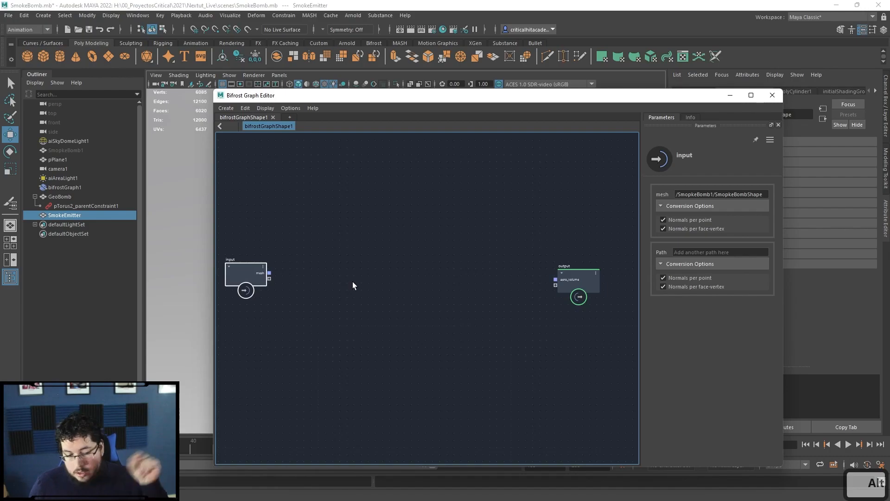
Add a basic_aero_graph compound between the input and output nodes and explode it into its individual nodes.
{"action": "scroll", "coordinate": [344, 257], "scroll_direction": "up", "scroll_amount": 3}
{"action": "middle_click_drag", "start_coordinate": [333, 269], "coordinate": [377, 269], "text": "alt"}
{"action": "scroll", "coordinate": [376, 267], "scroll_direction": "down", "scroll_amount": 2}
{"action": "key", "text": "Tab"}
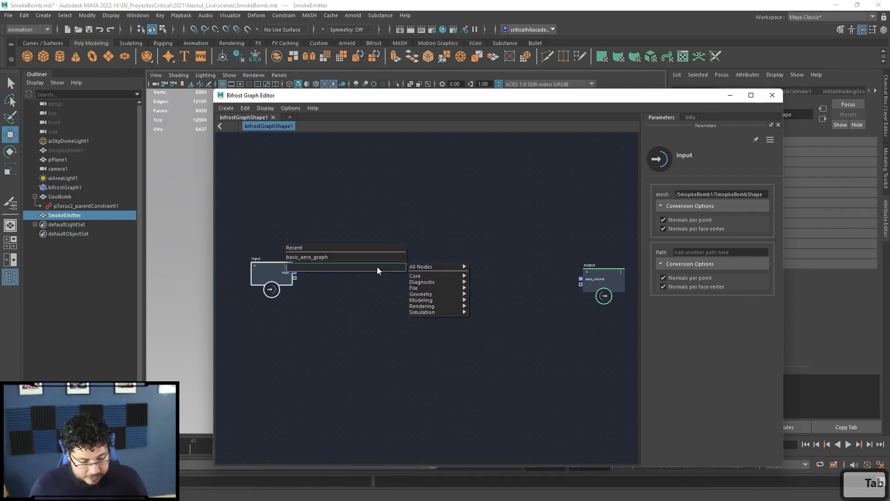
{"action": "left_click", "coordinate": [330, 257]}
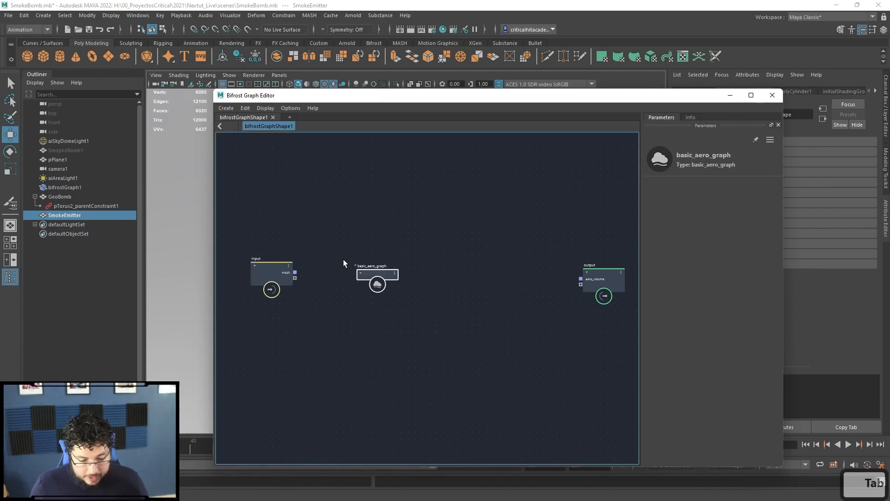
{"action": "right_click", "coordinate": [380, 273]}
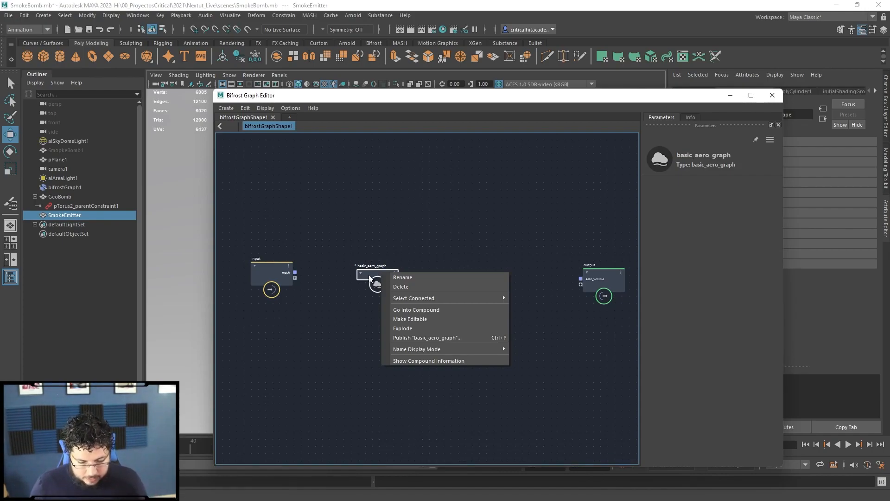
{"action": "left_click", "coordinate": [414, 328]}
Move the exploded aero nodes down together so they sit between the input and output nodes.
{"action": "middle_click_drag", "start_coordinate": [472, 323], "coordinate": [486, 377]}
{"action": "left_click_drag", "start_coordinate": [374, 388], "coordinate": [374, 388]}
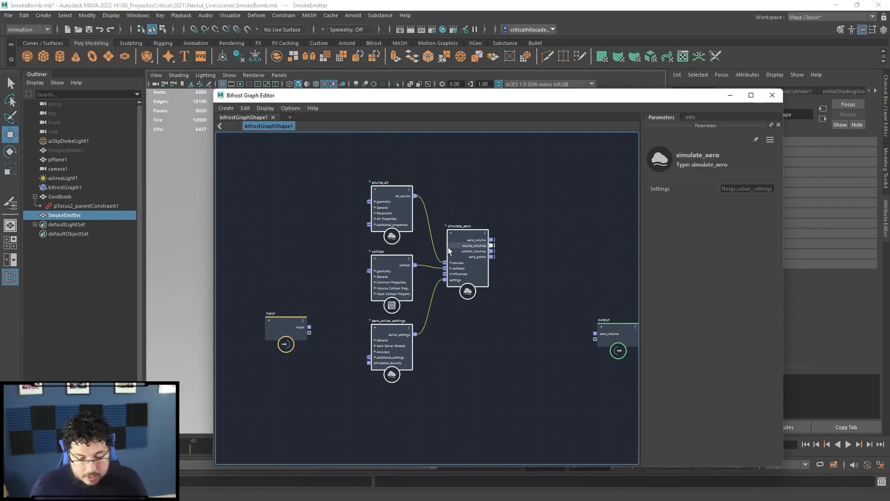
{"action": "left_click_drag", "start_coordinate": [449, 249], "coordinate": [484, 361]}
{"action": "left_click", "coordinate": [493, 289]}
{"action": "scroll", "coordinate": [471, 339], "scroll_direction": "up", "scroll_amount": 2}
{"action": "middle_click_drag", "start_coordinate": [471, 339], "coordinate": [472, 303]}
Space out the source_air and collider nodes and select aero_solver_settings to view its parameters.
{"action": "left_click_drag", "start_coordinate": [399, 277], "coordinate": [405, 233]}
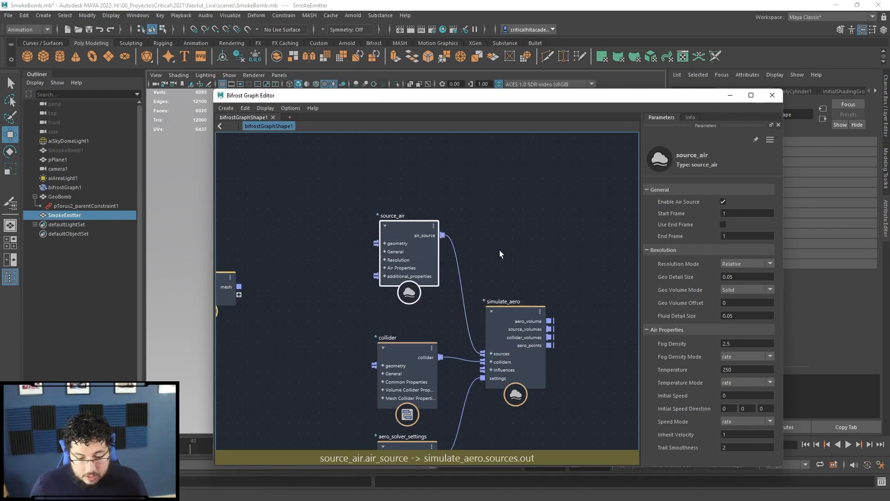
{"action": "middle_click_drag", "start_coordinate": [500, 252], "coordinate": [513, 200]}
{"action": "left_click_drag", "start_coordinate": [418, 308], "coordinate": [424, 285]}
{"action": "middle_click_drag", "start_coordinate": [403, 390], "coordinate": [416, 325]}
{"action": "left_click", "coordinate": [419, 323]}
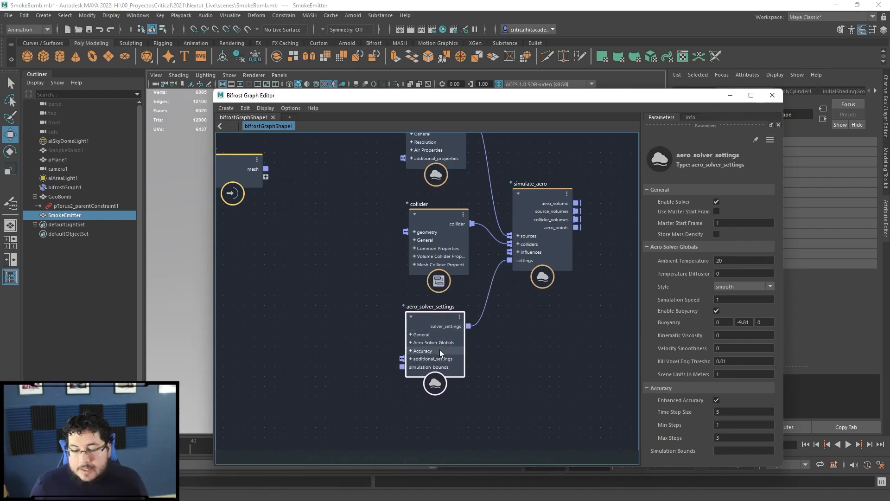
{"action": "scroll", "coordinate": [478, 292], "scroll_direction": "down", "scroll_amount": 2}
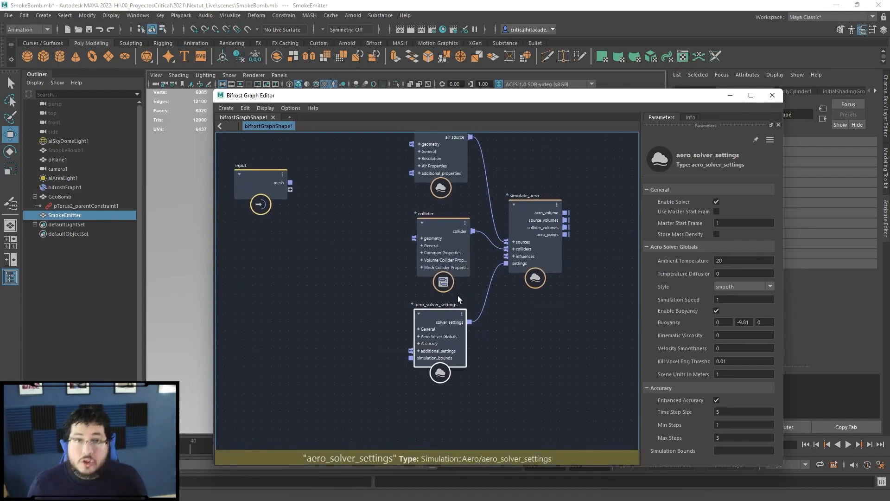
{"action": "middle_click_drag", "start_coordinate": [532, 319], "coordinate": [524, 360]}
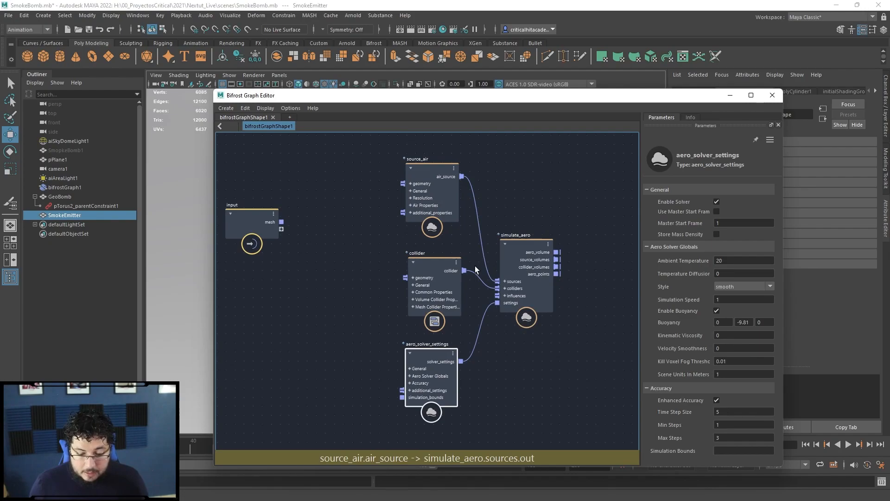
Add SmokeEmitter to the graph as a mesh input and connect its mesh1 output to source_air's geometry.
{"action": "middle_click_drag", "start_coordinate": [339, 256], "coordinate": [378, 275]}
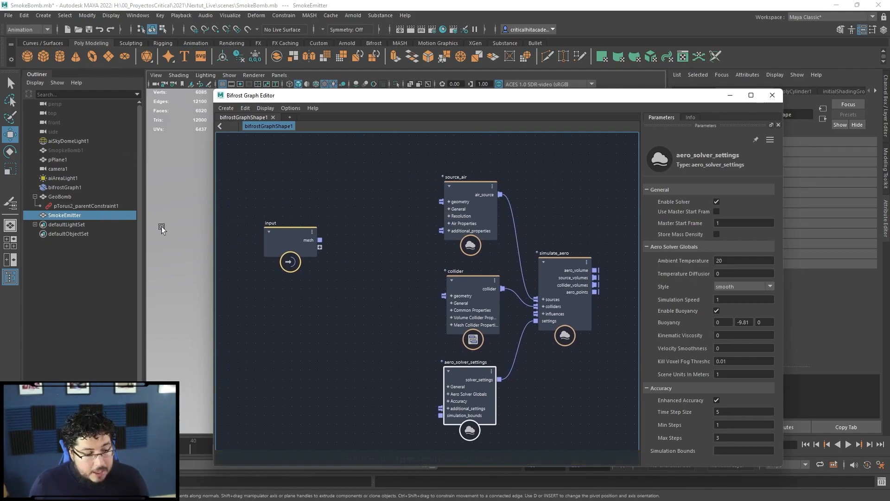
{"action": "left_click", "coordinate": [52, 214]}
{"action": "left_click_drag", "start_coordinate": [51, 214], "coordinate": [60, 218]}
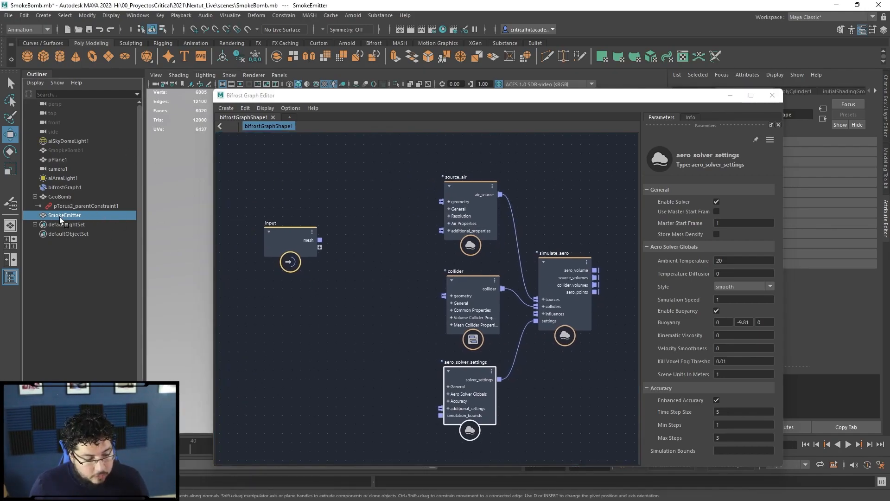
{"action": "left_click_drag", "start_coordinate": [293, 238], "coordinate": [334, 174]}
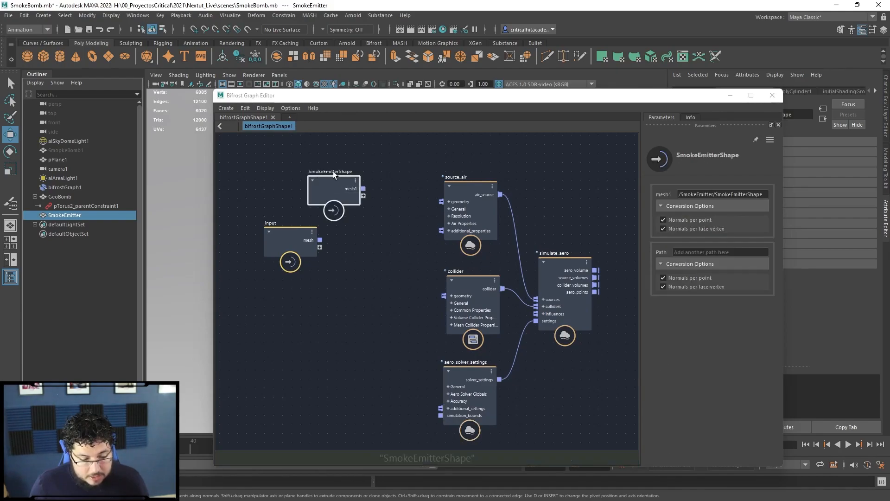
{"action": "left_click_drag", "start_coordinate": [288, 226], "coordinate": [294, 266]}
{"action": "left_click_drag", "start_coordinate": [364, 189], "coordinate": [442, 202]}
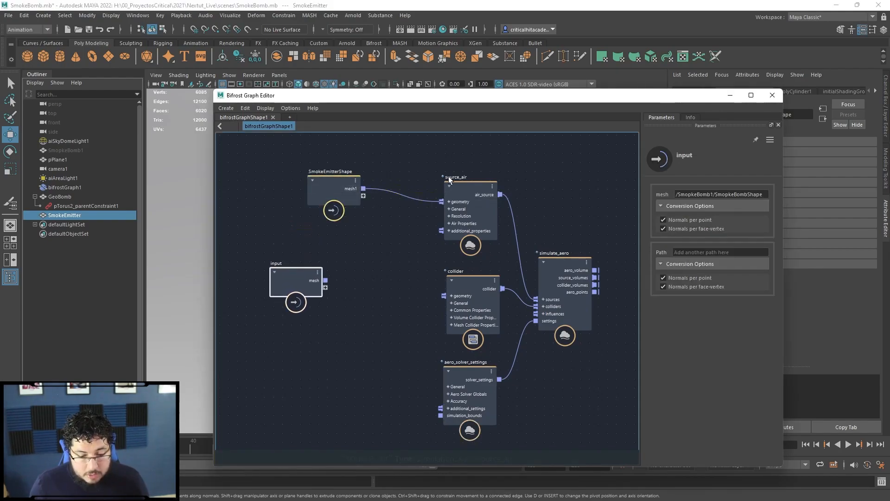
Minimize the graph editor and inspect the emitter's placement in the bomb's top ring.
{"action": "left_click", "coordinate": [732, 96]}
{"action": "scroll", "coordinate": [469, 264], "scroll_direction": "up", "scroll_amount": 8}
{"action": "middle_click_drag", "start_coordinate": [512, 259], "coordinate": [511, 319], "text": "alt"}
{"action": "scroll", "coordinate": [510, 319], "scroll_direction": "up", "scroll_amount": 8}
{"action": "scroll", "coordinate": [483, 290], "scroll_direction": "down", "scroll_amount": 5}
{"action": "scroll", "coordinate": [422, 316], "scroll_direction": "down", "scroll_amount": 5}
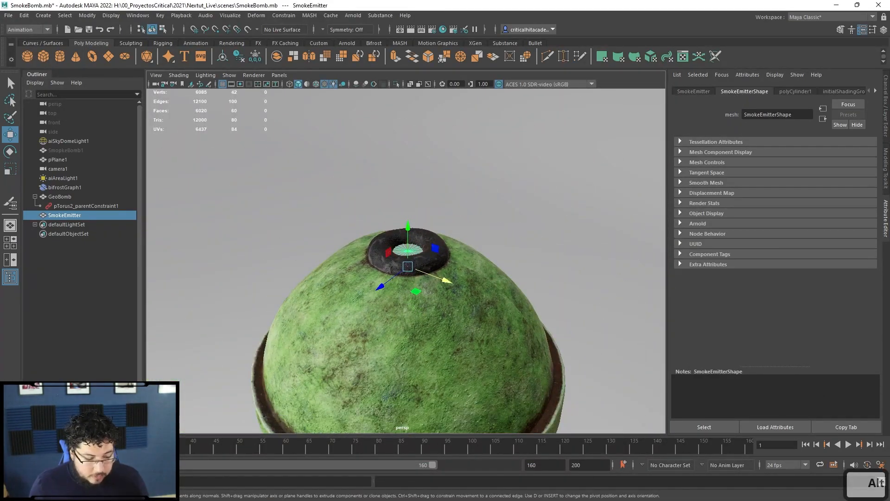
Return to the Bifrost graph and connect simulate_aero's aero_volume to the output node's aero_volume.
{"action": "key", "text": "alt+Tab"}
{"action": "middle_click_drag", "start_coordinate": [602, 227], "coordinate": [465, 193], "text": "alt"}
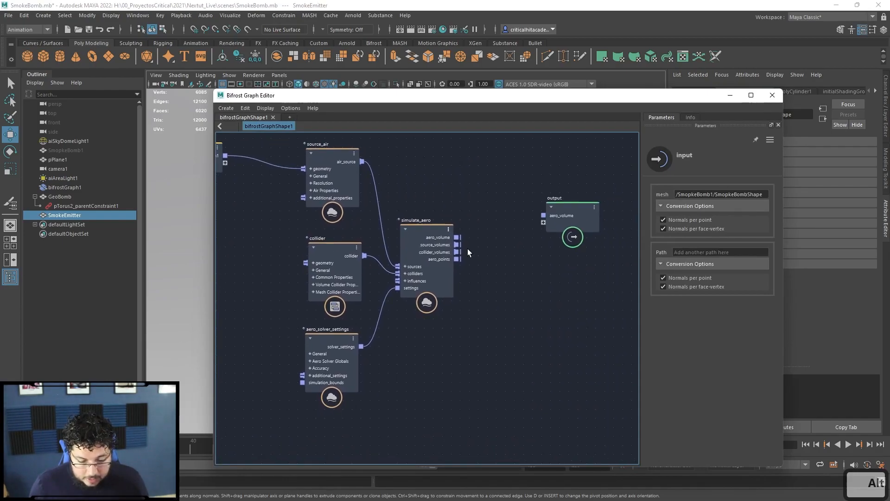
{"action": "left_click_drag", "start_coordinate": [458, 237], "coordinate": [503, 227]}
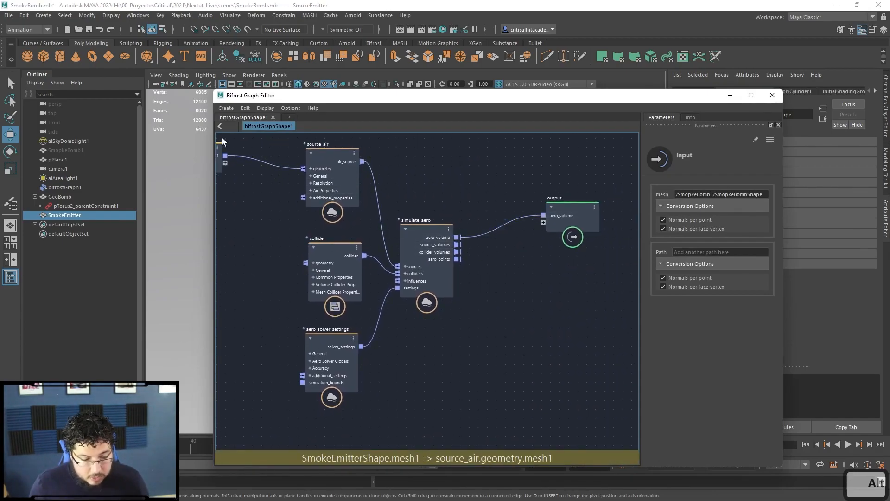
Play the animation and examine how SmokeEmitter behaves relative to the falling bomb.
{"action": "left_click", "coordinate": [730, 95]}
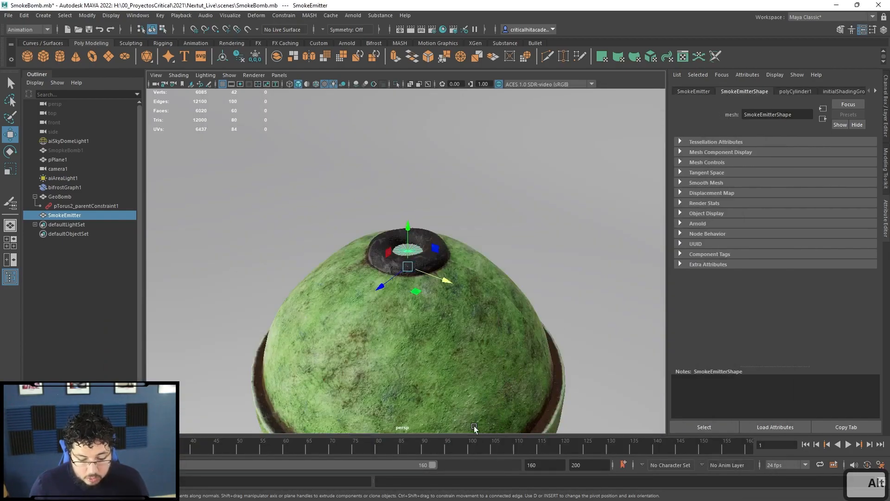
{"action": "right_click", "coordinate": [475, 444]}
{"action": "mouse_move", "coordinate": [527, 367]}
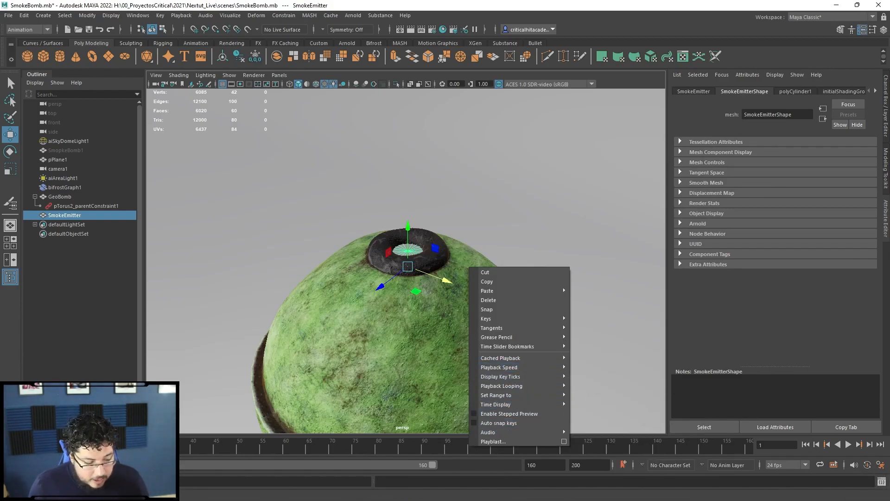
{"action": "left_click", "coordinate": [848, 444]}
{"action": "left_click", "coordinate": [848, 444]}
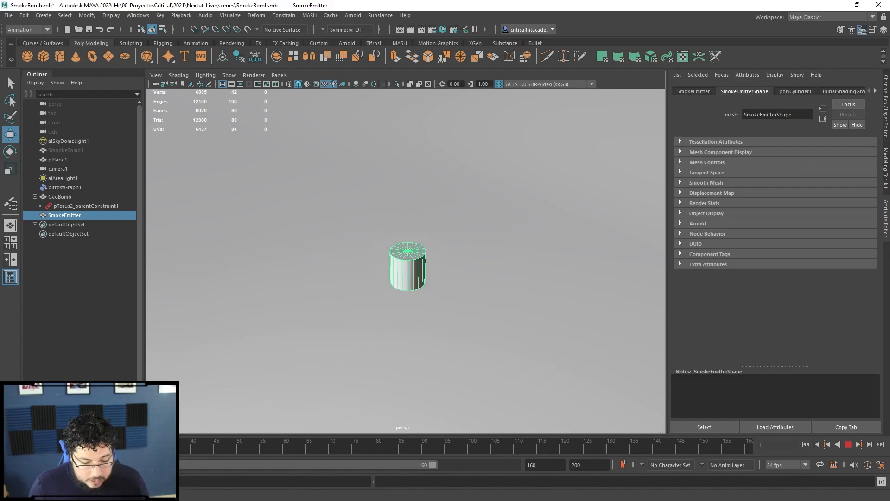
{"action": "key", "text": "Escape"}
{"action": "left_click_drag", "start_coordinate": [367, 340], "coordinate": [338, 310], "text": "alt"}
{"action": "scroll", "coordinate": [372, 335], "scroll_direction": "up", "scroll_amount": 8}
{"action": "middle_click_drag", "start_coordinate": [337, 310], "coordinate": [379, 337], "text": "alt"}
{"action": "scroll", "coordinate": [379, 337], "scroll_direction": "up", "scroll_amount": 4}
{"action": "key", "text": "alt+v"}
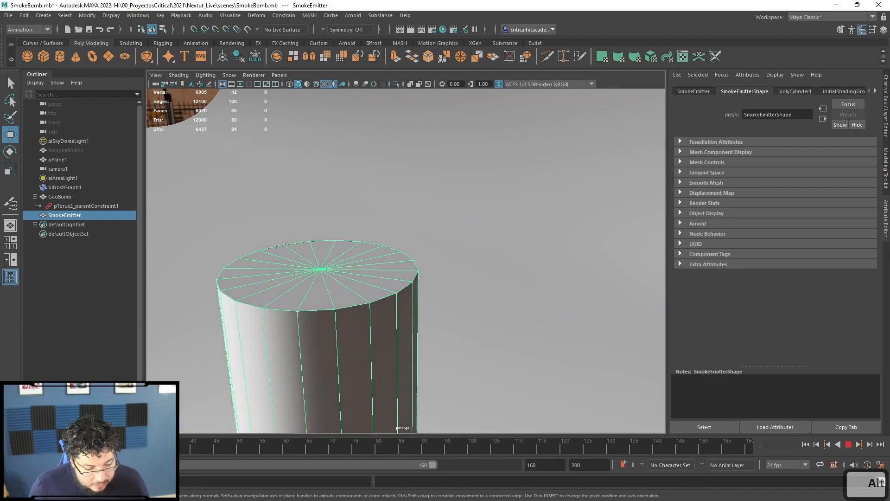
{"action": "key", "text": "alt+v"}
Parent SmokeEmitter under GeoBomb and bring back the Bifrost Graph Editor.
{"action": "middle_click_drag", "start_coordinate": [65, 196], "coordinate": [66, 198]}
{"action": "scroll", "coordinate": [406, 261], "scroll_direction": "down", "scroll_amount": 10}
{"action": "key", "text": "alt+v"}
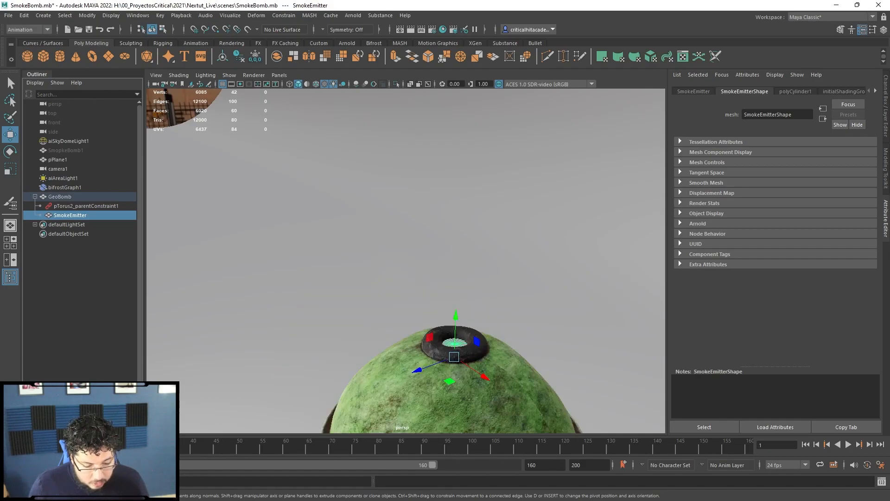
{"action": "key", "text": "Escape"}
{"action": "left_click_drag", "start_coordinate": [343, 324], "coordinate": [351, 292], "text": "alt"}
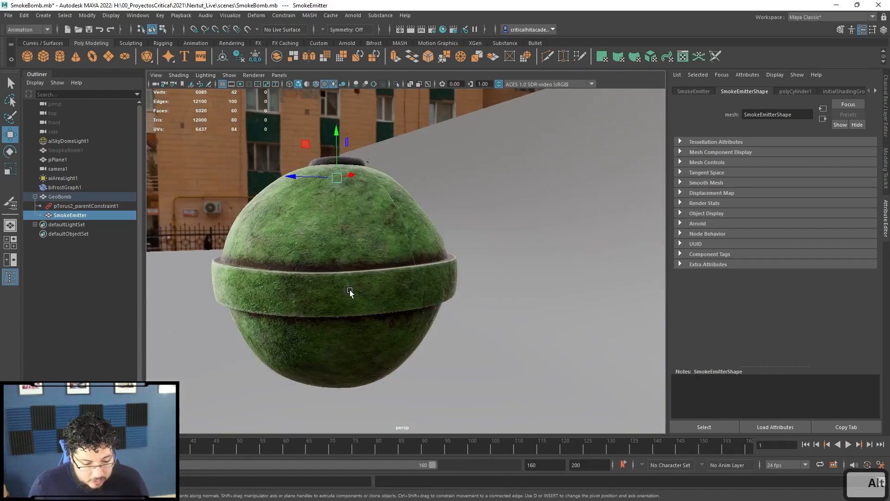
{"action": "left_click", "coordinate": [42, 493]}
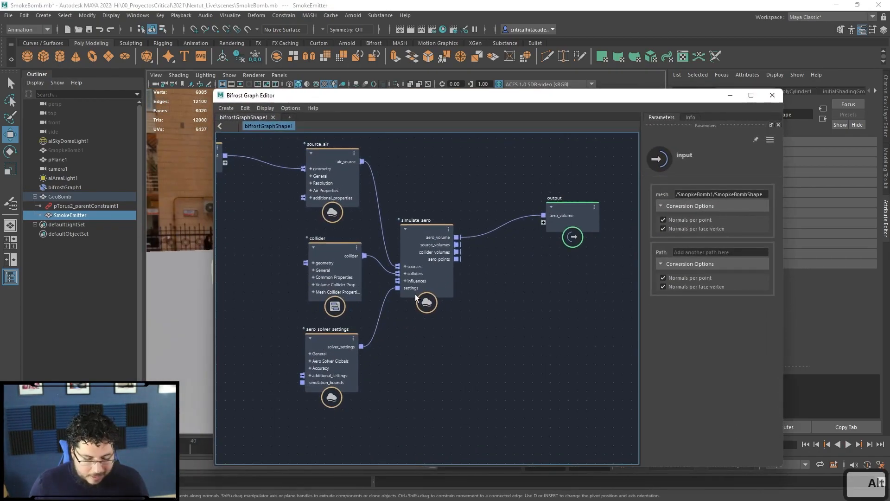
Set the fog density of the source_air node to 200.
{"action": "middle_click_drag", "start_coordinate": [491, 367], "coordinate": [556, 399]}
{"action": "left_click", "coordinate": [398, 187]}
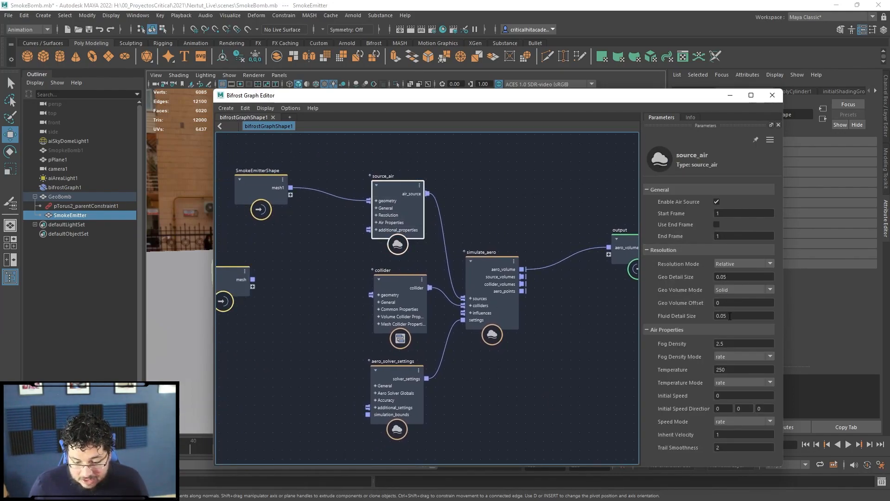
{"action": "left_click", "coordinate": [736, 344]}
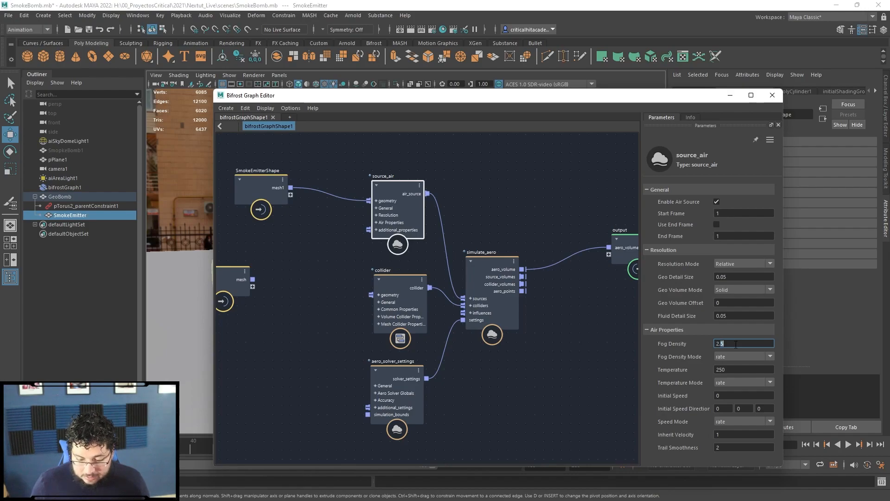
{"action": "type", "text": "200"}
Minimize the graph editor, play the simulation, inspect the smoke around the bomb and return to the first frame.
{"action": "left_click", "coordinate": [729, 96]}
{"action": "middle_click_drag", "start_coordinate": [327, 173], "coordinate": [368, 218], "text": "alt"}
{"action": "right_click_drag", "start_coordinate": [367, 218], "coordinate": [406, 245], "text": "alt"}
{"action": "middle_click_drag", "start_coordinate": [329, 157], "coordinate": [358, 214], "text": "alt"}
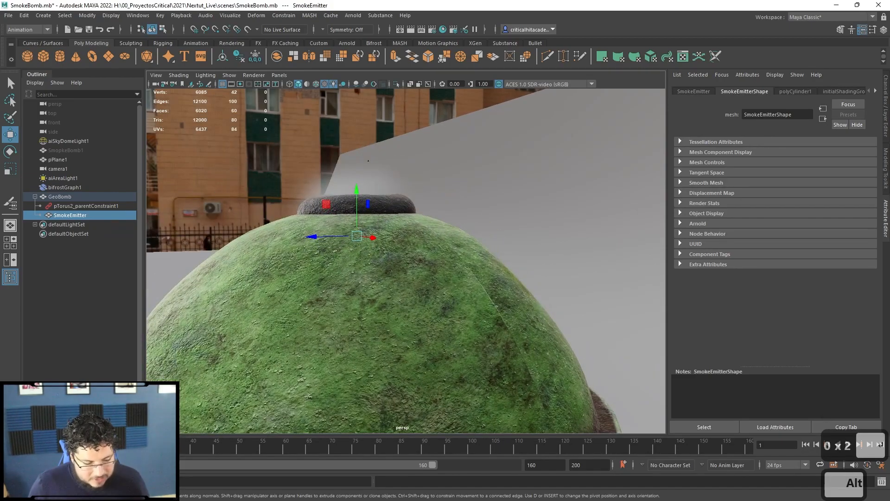
{"action": "key", "text": "alt+v"}
{"action": "key", "text": "alt+v"}
{"action": "right_click_drag", "start_coordinate": [260, 365], "coordinate": [201, 282], "text": "alt"}
{"action": "left_click_drag", "start_coordinate": [331, 295], "coordinate": [488, 304], "text": "alt"}
{"action": "middle_click_drag", "start_coordinate": [488, 305], "coordinate": [408, 279], "text": "alt"}
{"action": "right_click_drag", "start_coordinate": [408, 279], "coordinate": [391, 271], "text": "alt"}
{"action": "left_click_drag", "start_coordinate": [390, 271], "coordinate": [404, 273], "text": "alt"}
{"action": "right_click_drag", "start_coordinate": [403, 274], "coordinate": [302, 267], "text": "alt"}
{"action": "middle_click_drag", "start_coordinate": [302, 267], "coordinate": [301, 316], "text": "alt"}
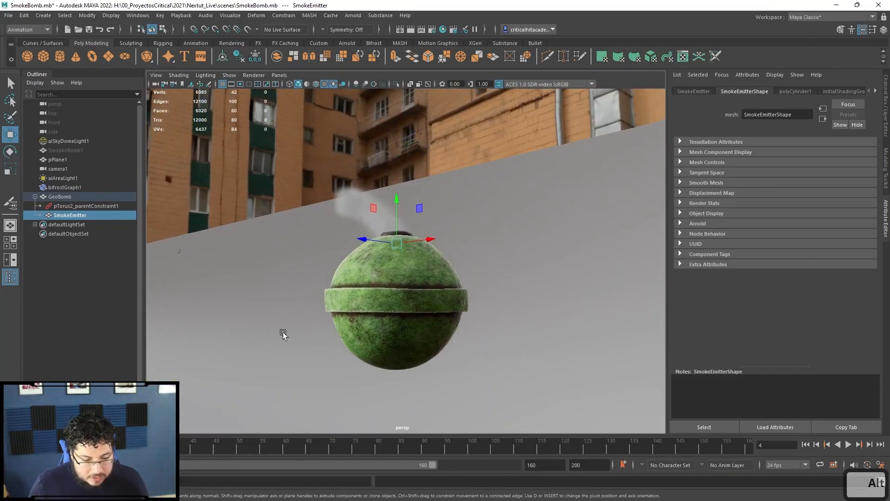
{"action": "left_click", "coordinate": [805, 444]}
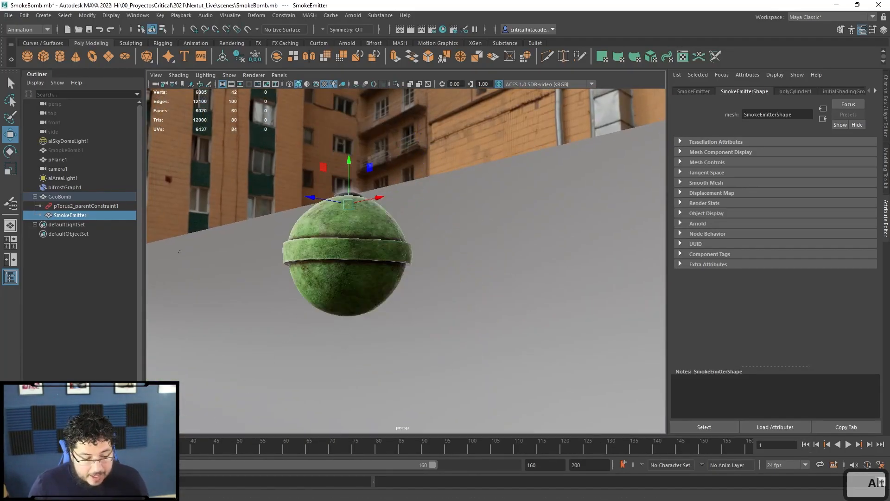
Set Scene Units In Meters to 0.1 on the aero_solver_settings node in the Bifrost graph.
{"action": "key", "text": "alt+Tab"}
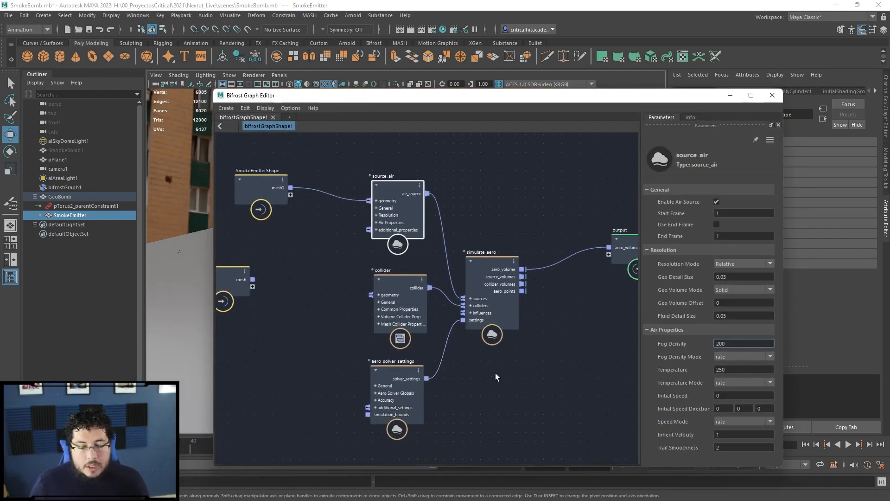
{"action": "left_click", "coordinate": [389, 376]}
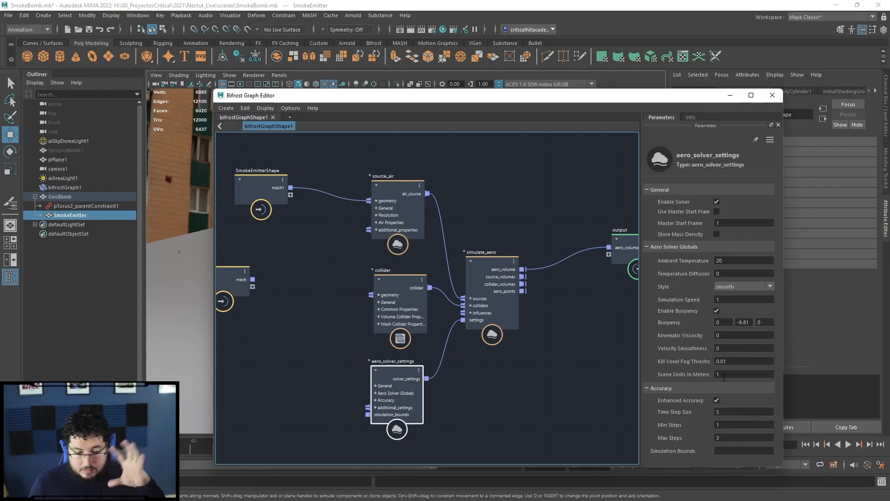
{"action": "left_click", "coordinate": [724, 375]}
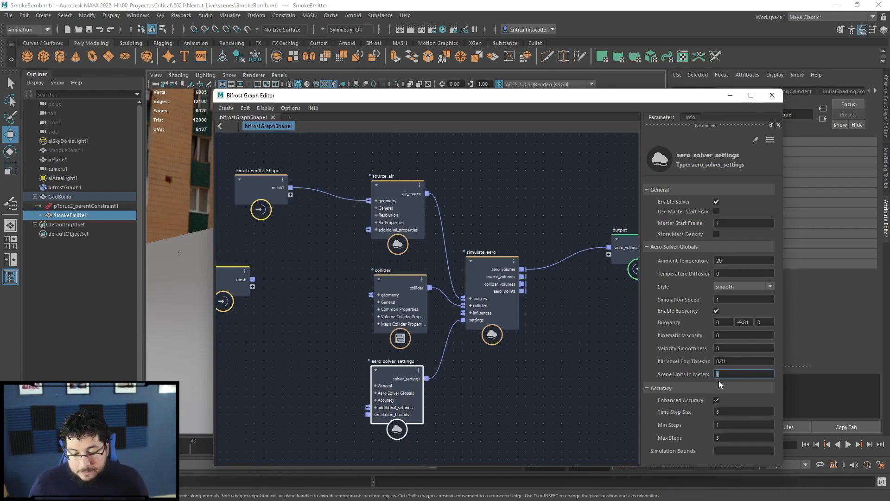
{"action": "type", "text": ".01"}
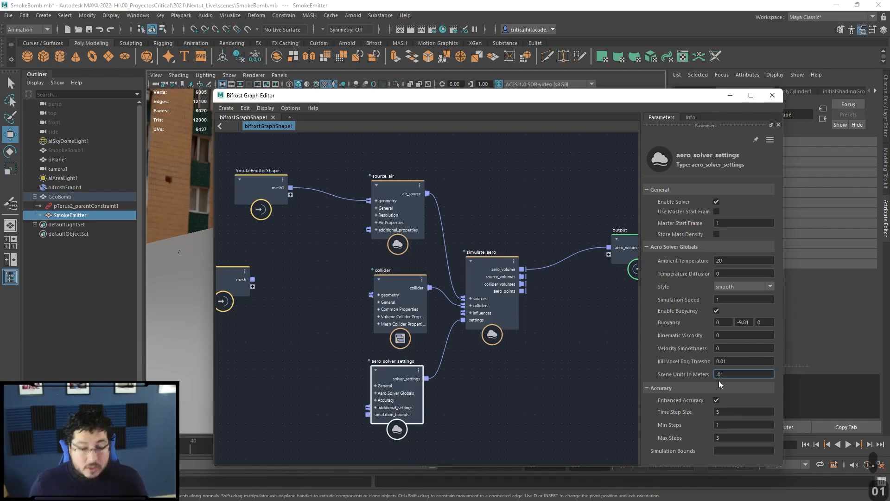
{"action": "key", "text": "BackSpace"}
{"action": "key", "text": "BackSpace"}
{"action": "type", "text": "1"}
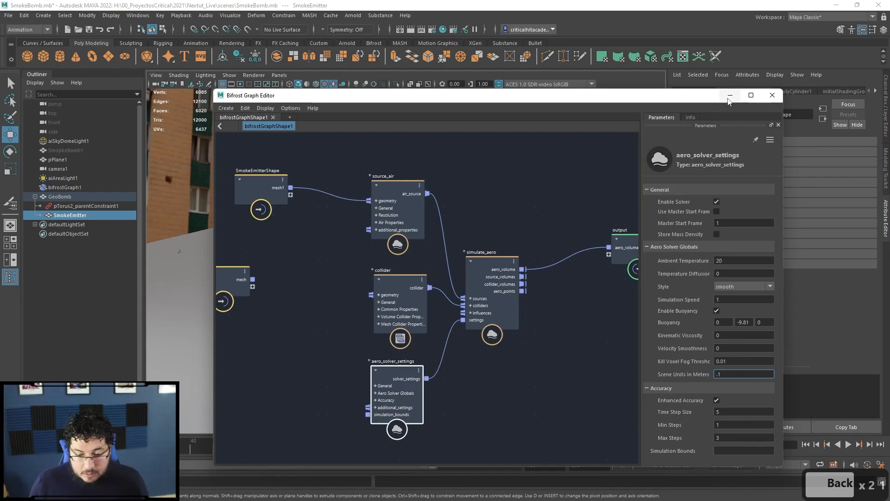
Minimize the graph editor and play the simulation to examine the smoke trail behind the falling bomb.
{"action": "left_click", "coordinate": [730, 95]}
{"action": "middle_click_drag", "start_coordinate": [428, 249], "coordinate": [438, 274], "text": "alt"}
{"action": "right_click_drag", "start_coordinate": [437, 274], "coordinate": [374, 241], "text": "alt"}
{"action": "key", "text": "alt+v"}
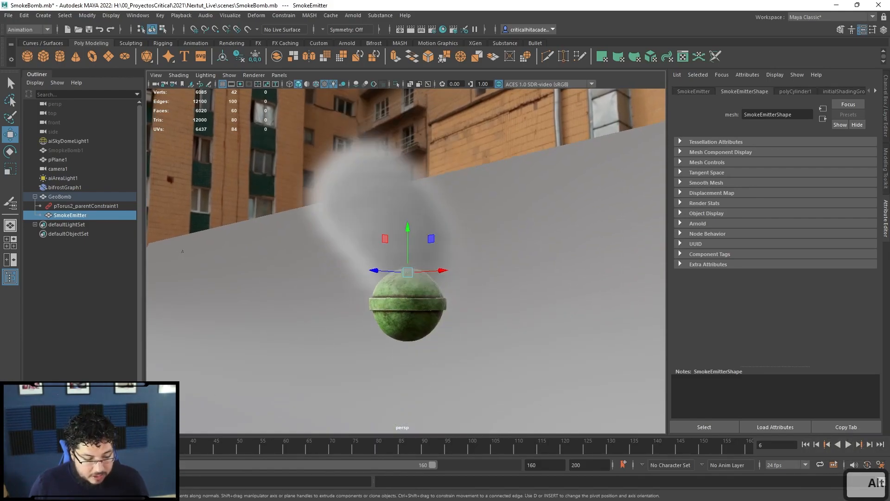
{"action": "key", "text": "alt+v"}
{"action": "right_click_drag", "start_coordinate": [501, 306], "coordinate": [432, 318], "text": "alt"}
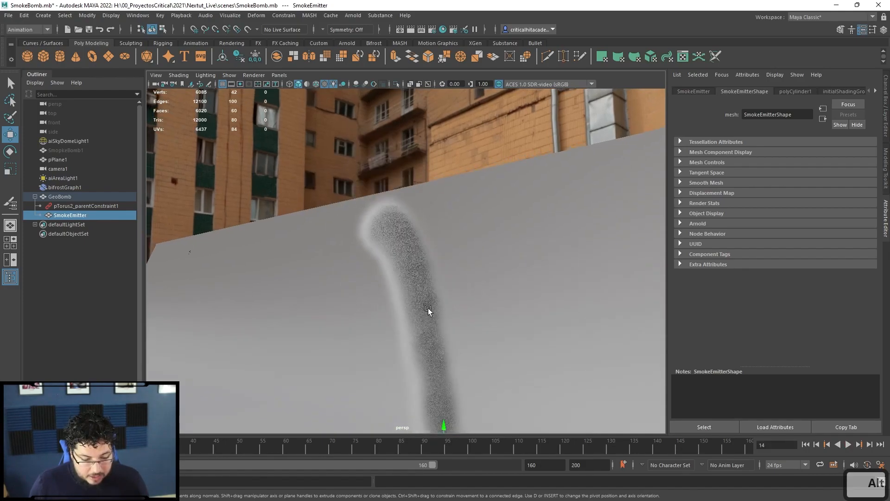
{"action": "middle_click_drag", "start_coordinate": [431, 318], "coordinate": [353, 228], "text": "alt"}
{"action": "key", "text": "alt+v"}
Inspect the smoke around the bomb's top up close and again at the first frame.
{"action": "right_click_drag", "start_coordinate": [354, 228], "coordinate": [338, 278], "text": "alt"}
{"action": "left_click_drag", "start_coordinate": [338, 278], "coordinate": [366, 284], "text": "alt"}
{"action": "right_click_drag", "start_coordinate": [365, 285], "coordinate": [529, 375], "text": "alt"}
{"action": "middle_click_drag", "start_coordinate": [529, 374], "coordinate": [445, 302], "text": "alt"}
{"action": "right_click_drag", "start_coordinate": [445, 301], "coordinate": [437, 338], "text": "alt"}
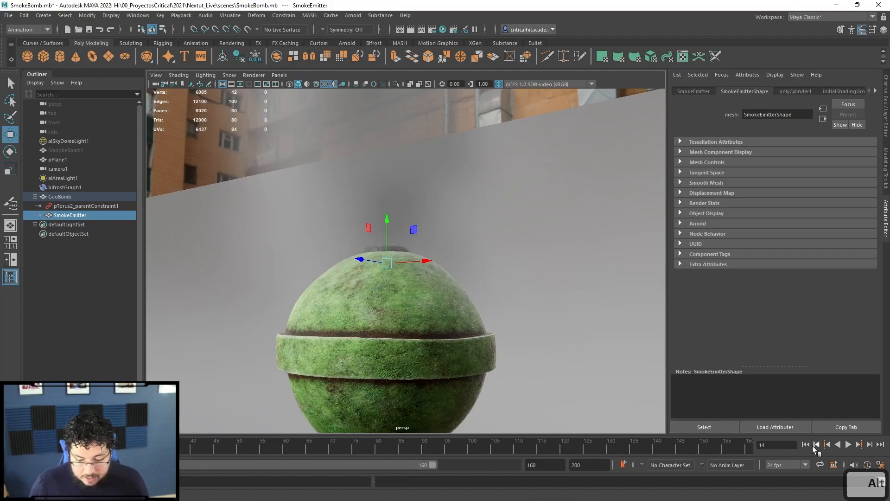
{"action": "left_click", "coordinate": [806, 444]}
{"action": "right_click_drag", "start_coordinate": [505, 324], "coordinate": [435, 252], "text": "alt"}
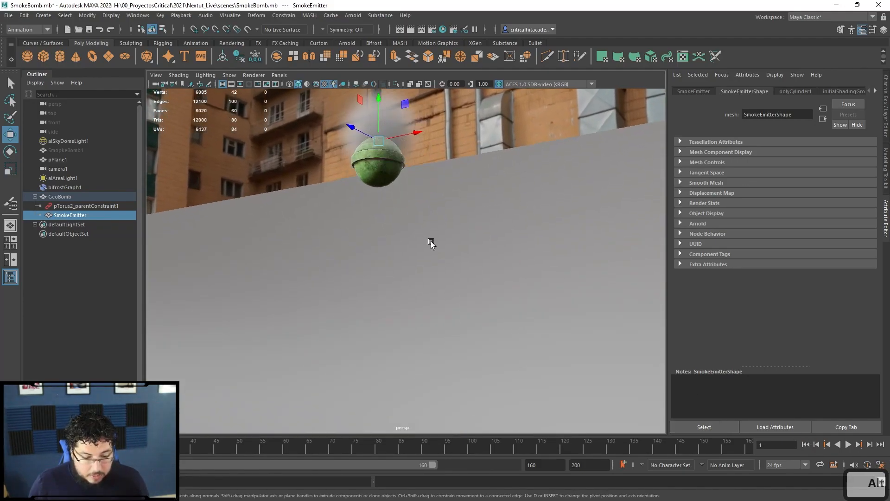
{"action": "middle_click_drag", "start_coordinate": [435, 253], "coordinate": [431, 319], "text": "alt"}
{"action": "right_click_drag", "start_coordinate": [432, 319], "coordinate": [462, 323], "text": "alt"}
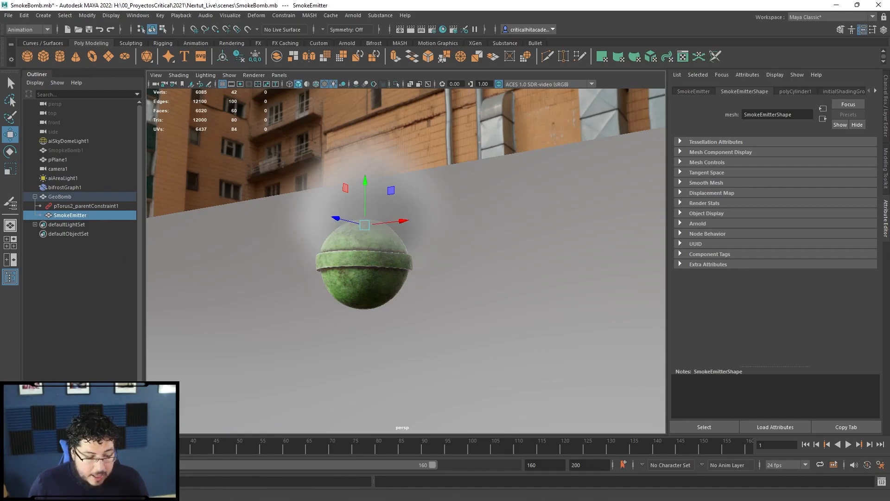
Add GeoBomb to the Bifrost graph as an input and connect its mesh to the collider's geometry.
{"action": "key", "text": "alt+Tab"}
{"action": "left_click", "coordinate": [59, 199]}
{"action": "middle_click_drag", "start_coordinate": [335, 272], "coordinate": [376, 280], "text": "alt"}
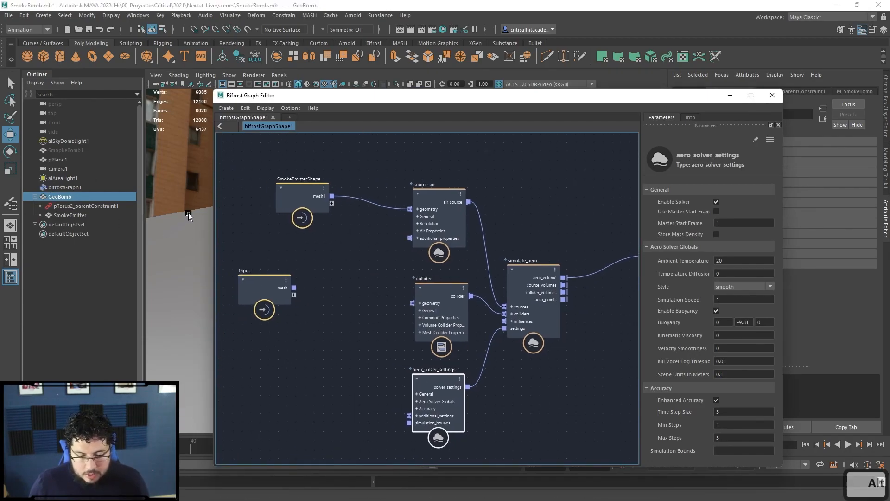
{"action": "middle_click_drag", "start_coordinate": [58, 198], "coordinate": [249, 332]}
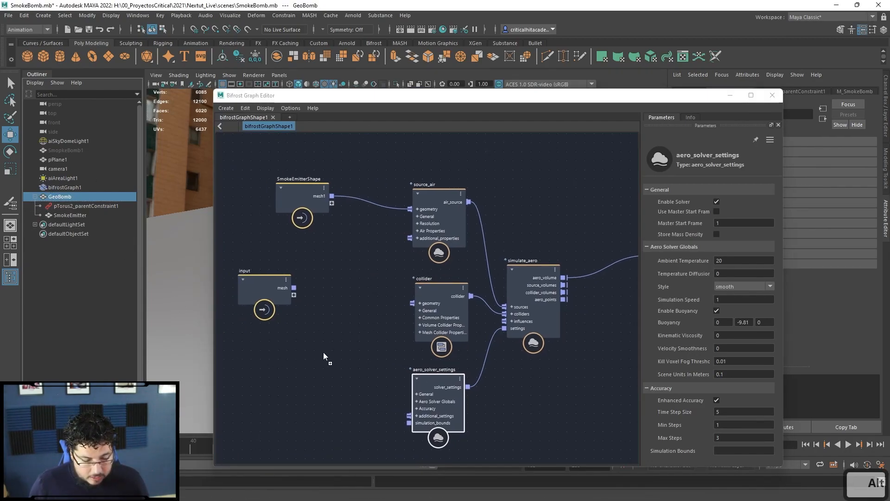
{"action": "middle_click_drag", "start_coordinate": [322, 352], "coordinate": [322, 351]}
{"action": "left_click_drag", "start_coordinate": [318, 359], "coordinate": [417, 302]}
{"action": "left_click", "coordinate": [357, 266]}
Move the graph editor beside the bomb, select SmopkeBomb1 and review the graph's mesh connections.
{"action": "left_click_drag", "start_coordinate": [358, 99], "coordinate": [596, 103]}
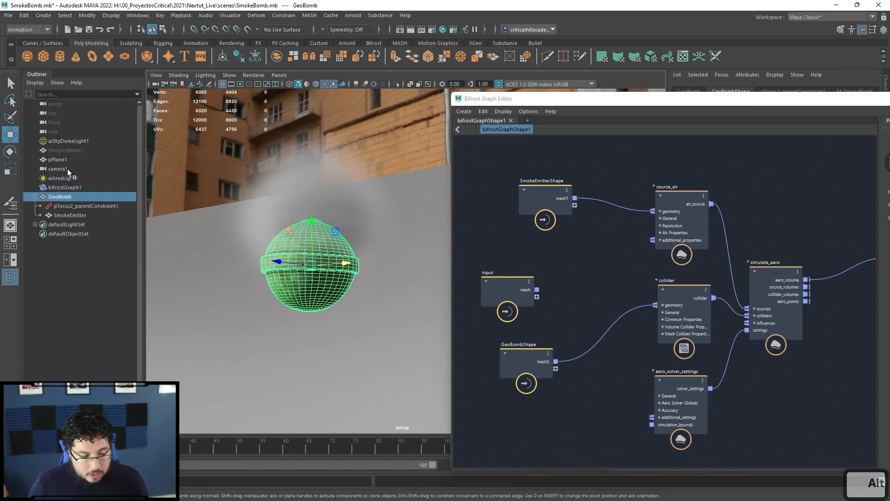
{"action": "left_click", "coordinate": [62, 150]}
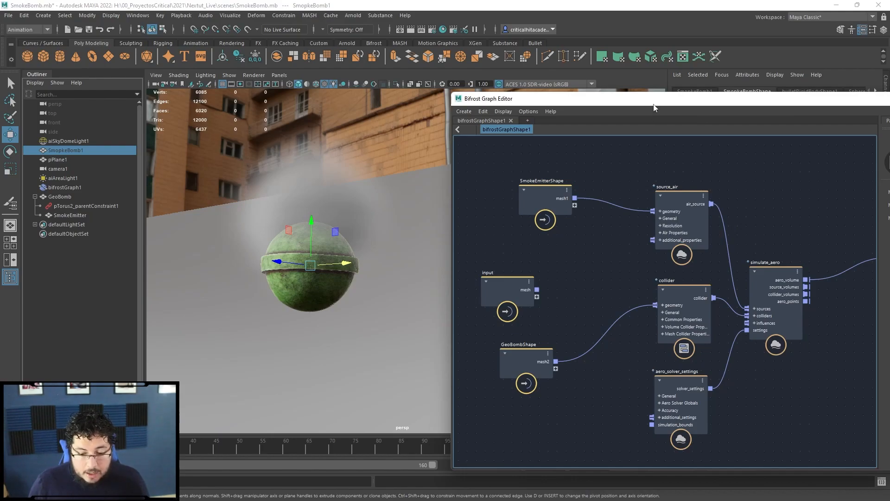
{"action": "left_click_drag", "start_coordinate": [656, 107], "coordinate": [525, 93]}
{"action": "left_click_drag", "start_coordinate": [320, 212], "coordinate": [484, 218]}
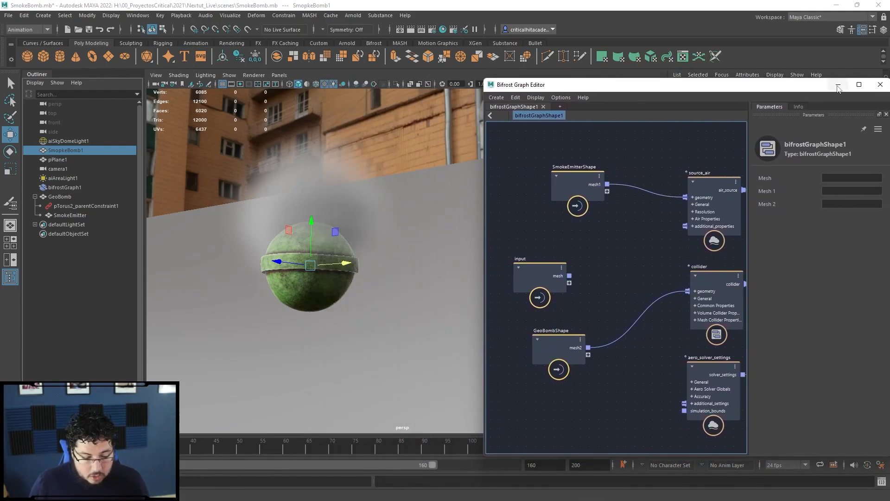
{"action": "middle_click_drag", "start_coordinate": [596, 305], "coordinate": [563, 313], "text": "alt"}
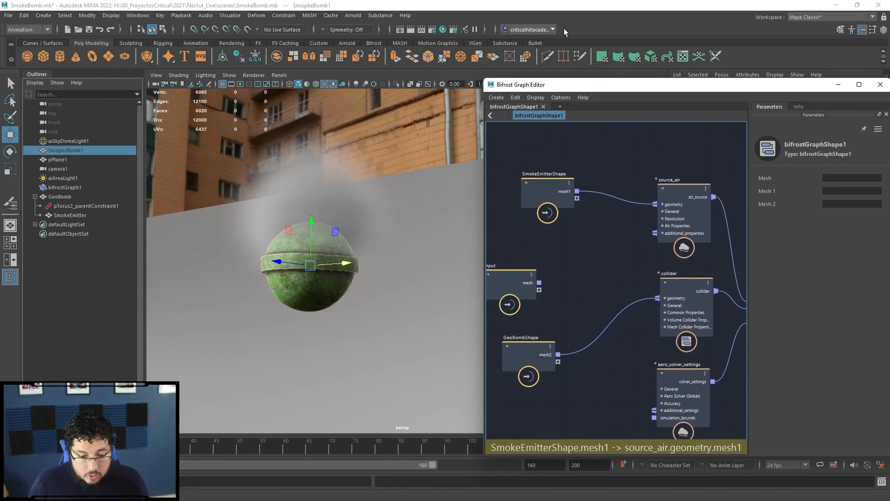
Minimize the graph editor, play the start of the simulation with the bomb as collider and rewind to the first frame.
{"action": "left_click", "coordinate": [838, 85]}
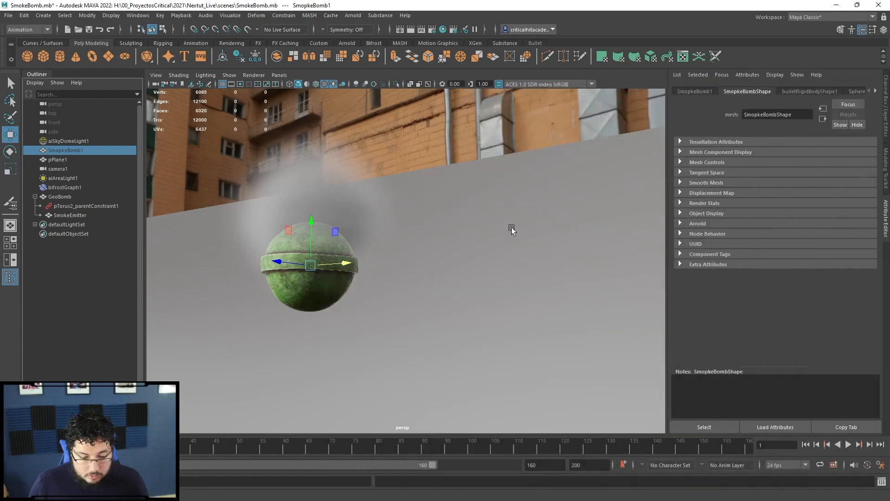
{"action": "key", "text": "alt+v"}
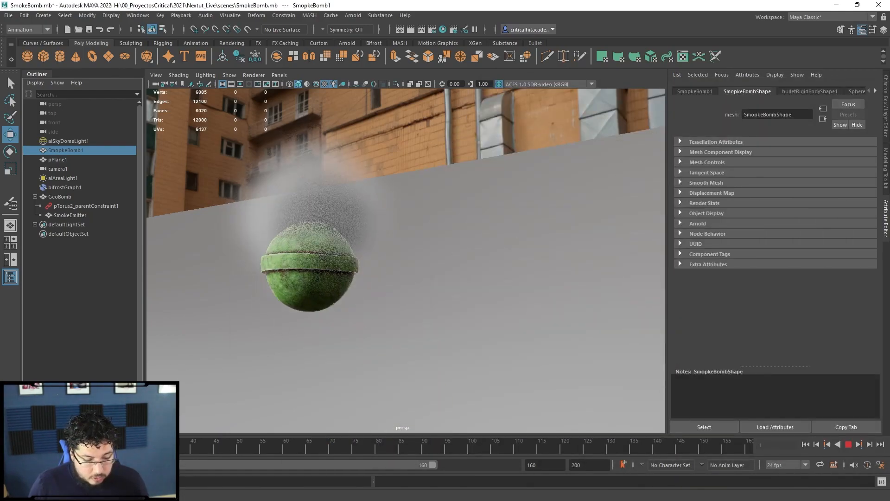
{"action": "key", "text": "alt+v"}
{"action": "left_click_drag", "start_coordinate": [414, 292], "coordinate": [447, 314], "text": "alt"}
{"action": "key", "text": "alt+v"}
{"action": "key", "text": "alt+v"}
{"action": "left_click_drag", "start_coordinate": [280, 324], "coordinate": [268, 304], "text": "alt"}
{"action": "left_click", "coordinate": [810, 444]}
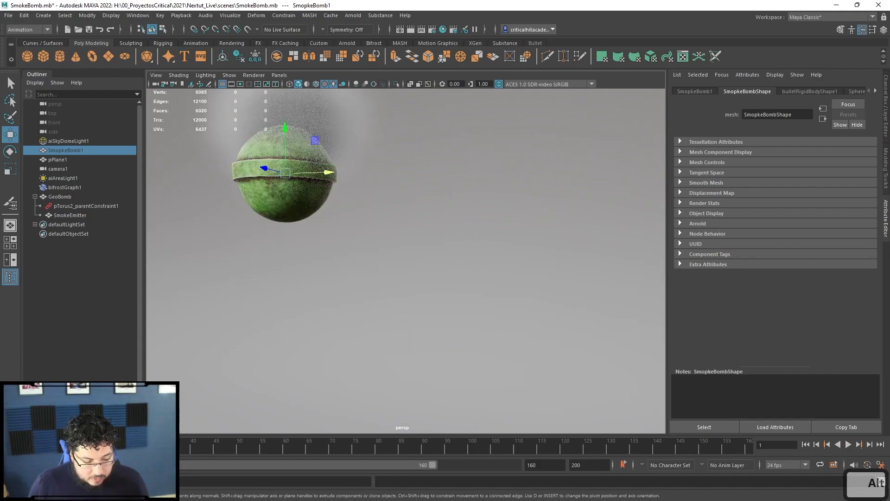
Play the whole fall, examine how the smoke behaves when the bomb reaches the floor, and rewind.
{"action": "left_click", "coordinate": [848, 444]}
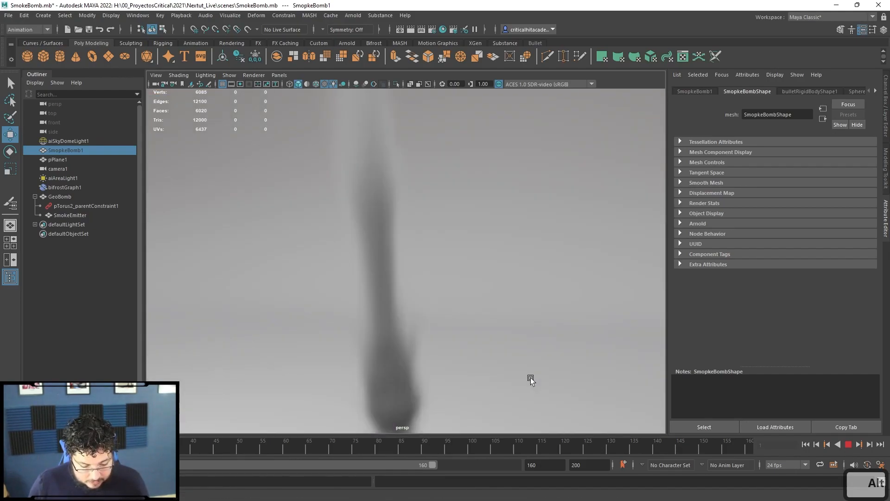
{"action": "scroll", "coordinate": [528, 386], "scroll_direction": "down", "scroll_amount": 5}
{"action": "scroll", "coordinate": [528, 385], "scroll_direction": "down", "scroll_amount": 3}
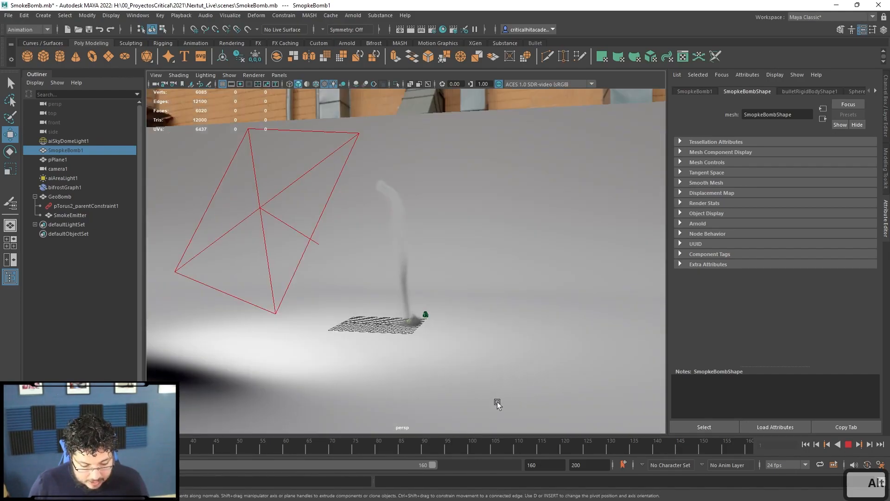
{"action": "scroll", "coordinate": [499, 402], "scroll_direction": "up", "scroll_amount": 5}
{"action": "middle_click_drag", "start_coordinate": [487, 259], "coordinate": [462, 124], "text": "alt"}
{"action": "mouse_move", "coordinate": [496, 265]}
{"action": "left_mouse_down", "text": "alt"}
{"action": "mouse_move", "coordinate": [501, 236]}
{"action": "mouse_move", "coordinate": [507, 256]}
{"action": "left_mouse_up", "text": "alt"}
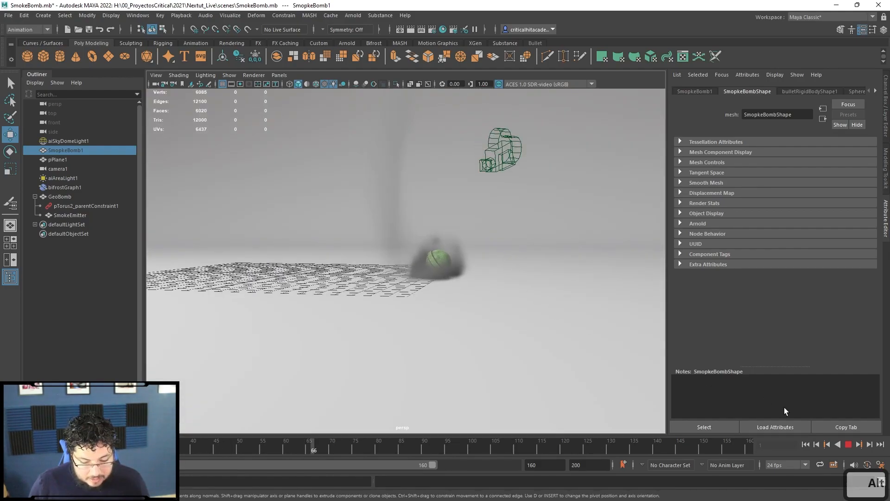
{"action": "left_click", "coordinate": [806, 445]}
Add the floor pPlane1 to the Bifrost graph and connect its mesh to the collider's geometry alongside GeoBomb.
{"action": "left_click", "coordinate": [465, 278]}
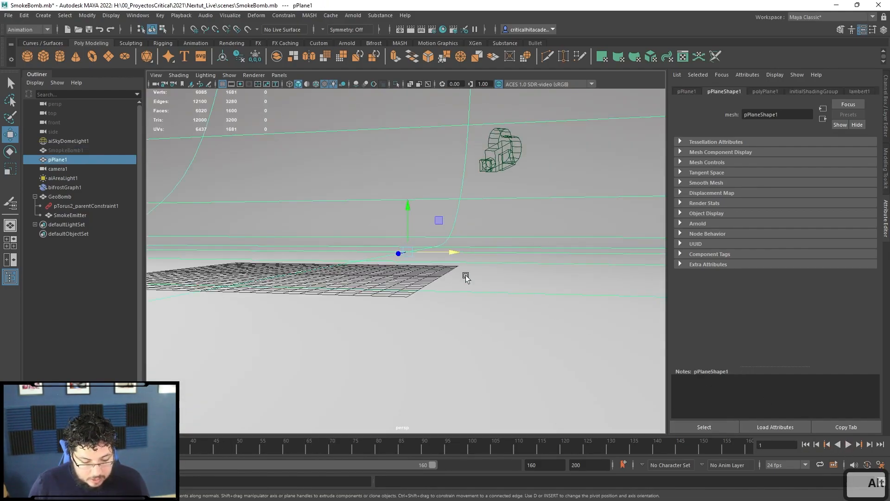
{"action": "left_click_drag", "start_coordinate": [465, 280], "coordinate": [463, 299], "text": "alt"}
{"action": "key", "text": "alt+Tab"}
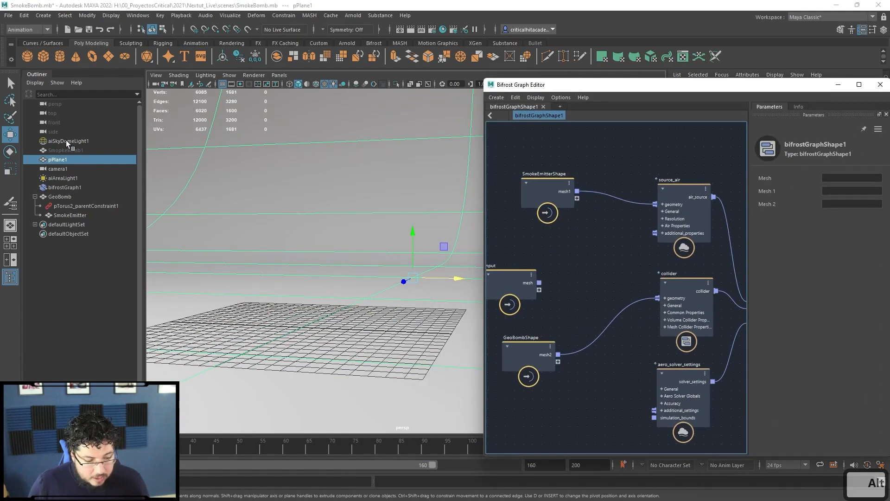
{"action": "middle_click_drag", "start_coordinate": [54, 160], "coordinate": [550, 248]}
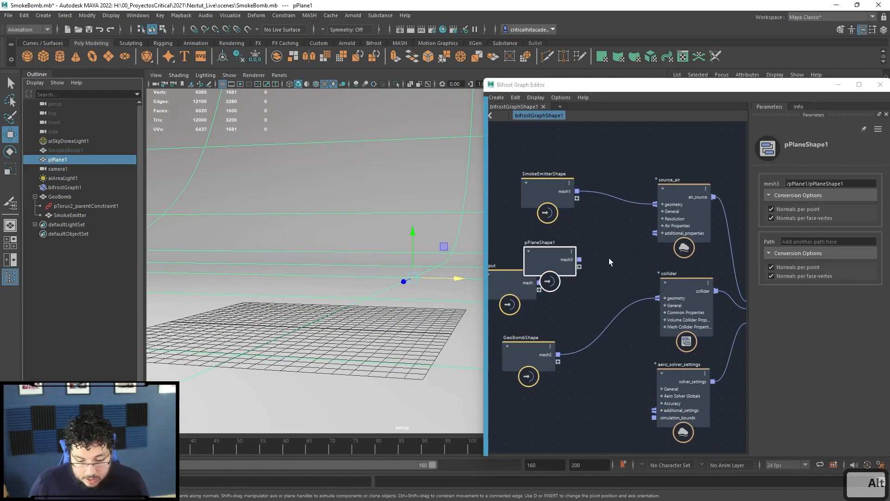
{"action": "left_click_drag", "start_coordinate": [579, 260], "coordinate": [657, 298]}
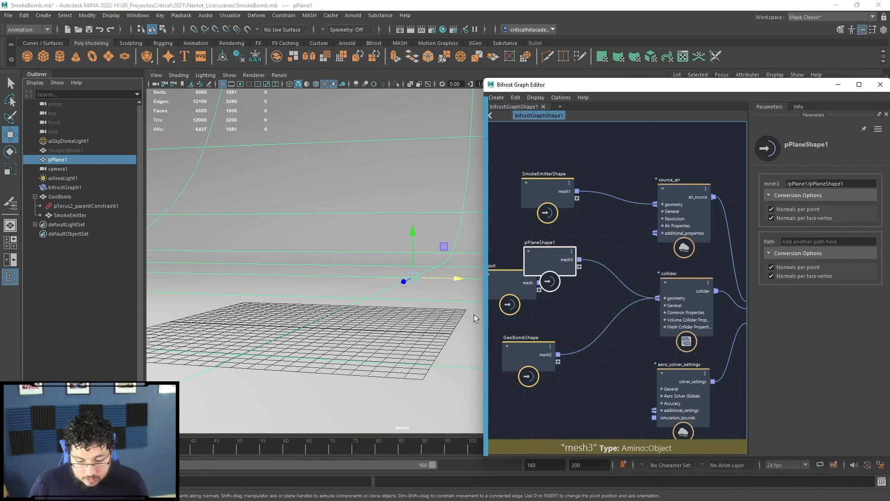
Play the simulation with pPlane1 as a collider, watch the smoke around the rolling bomb, and rewind to the first frame.
{"action": "left_click", "coordinate": [823, 441]}
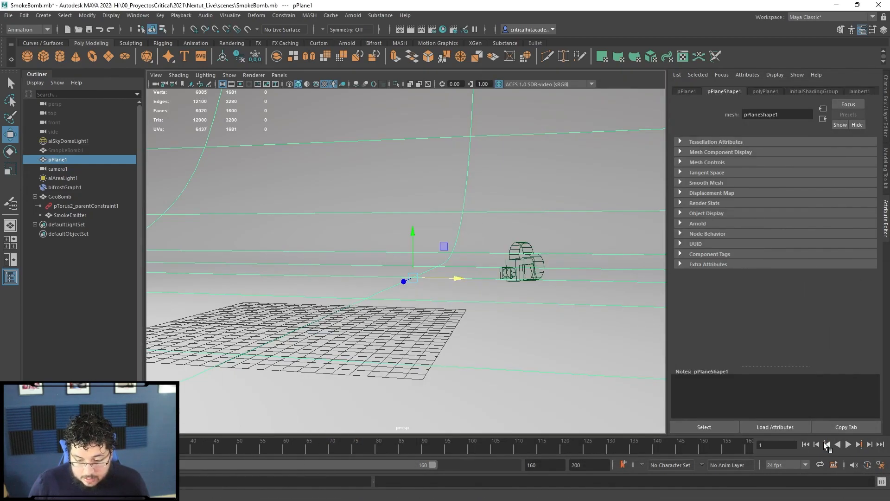
{"action": "left_click", "coordinate": [846, 444]}
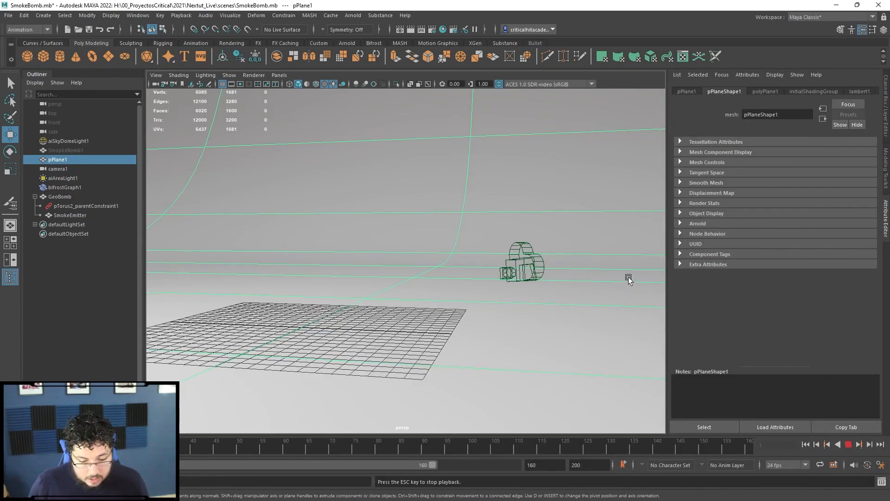
{"action": "scroll", "coordinate": [580, 266], "scroll_direction": "down", "scroll_amount": 3}
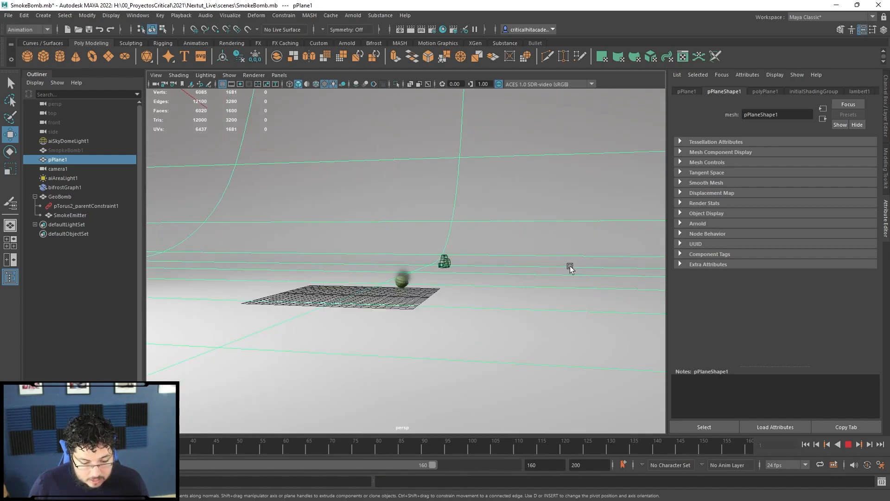
{"action": "scroll", "coordinate": [469, 322], "scroll_direction": "up", "scroll_amount": 3}
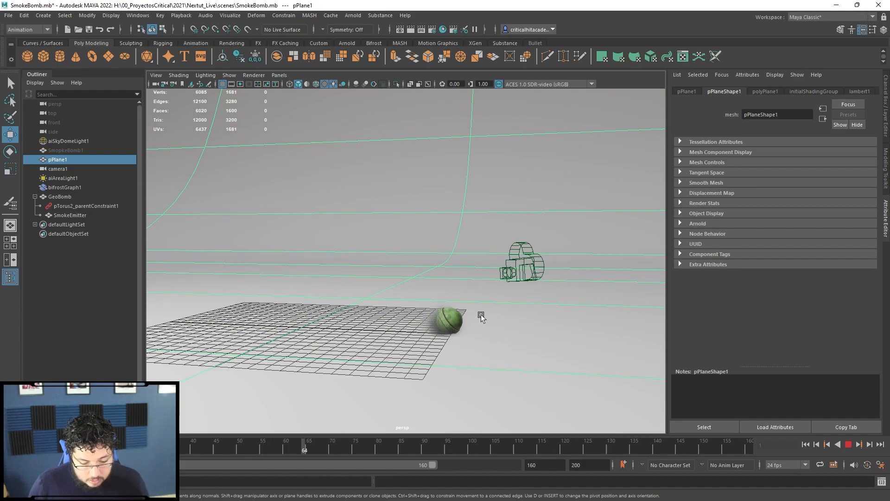
{"action": "left_click", "coordinate": [848, 444]}
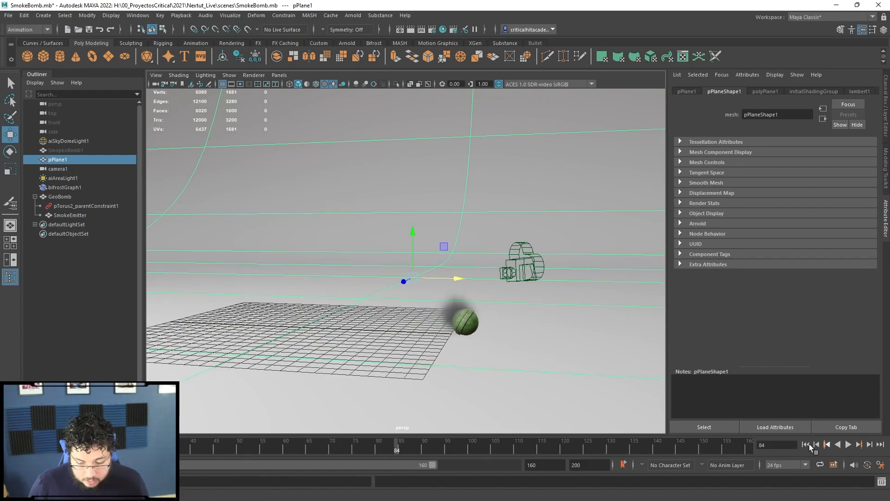
{"action": "left_click", "coordinate": [806, 445]}
Show the transform values of the floor pPlane1 and freeze its transformations.
{"action": "scroll", "coordinate": [505, 298], "scroll_direction": "down", "scroll_amount": 10}
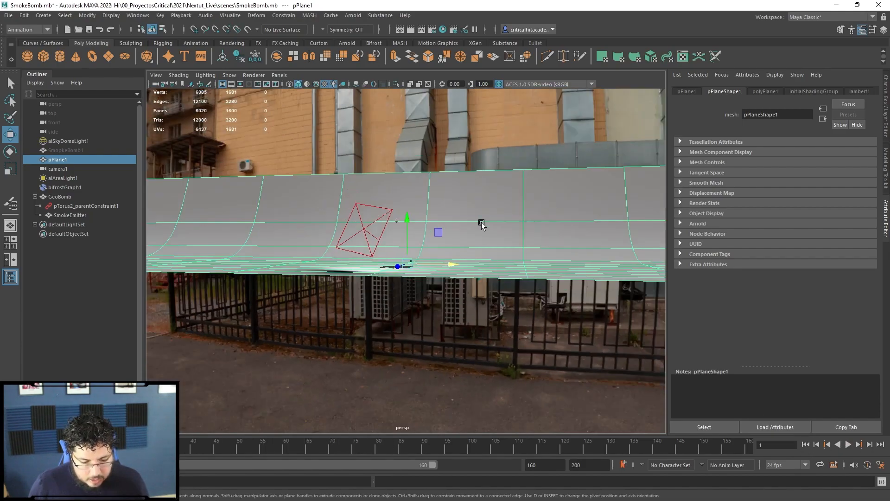
{"action": "scroll", "coordinate": [482, 225], "scroll_direction": "up", "scroll_amount": 4}
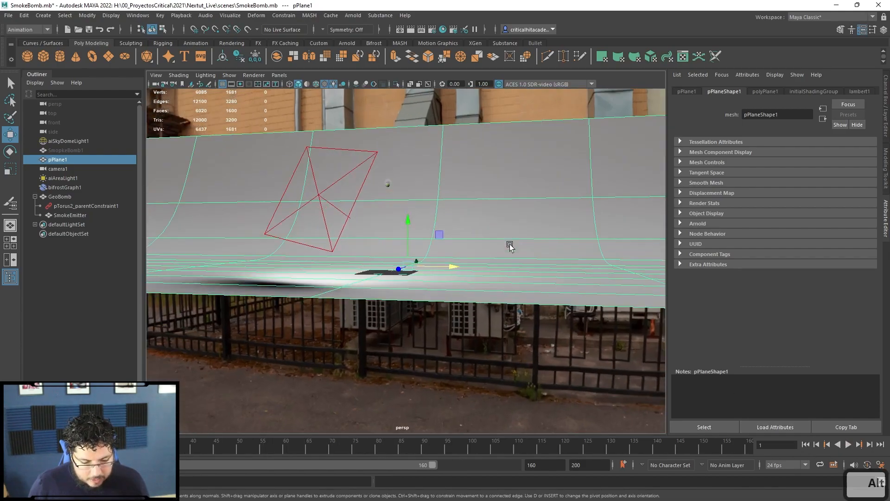
{"action": "left_click_drag", "start_coordinate": [511, 244], "coordinate": [482, 288], "text": "alt"}
{"action": "key", "text": "ctrl+a"}
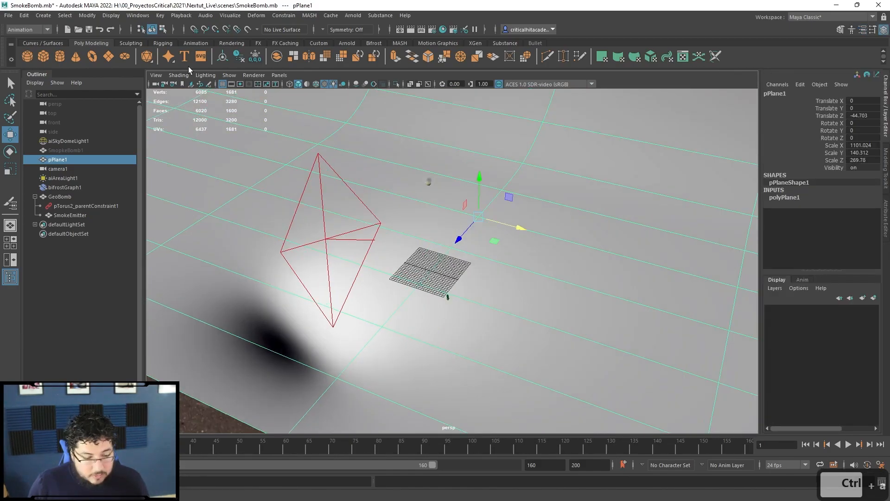
{"action": "left_click", "coordinate": [255, 56]}
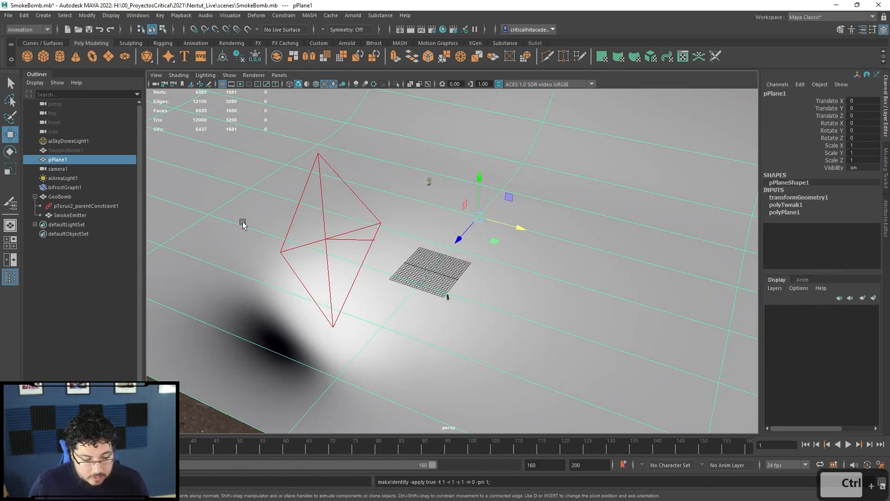
Freeze the transformations of SmokeEmitter and check the transform values of its parent GeoBomb.
{"action": "left_click", "coordinate": [67, 215]}
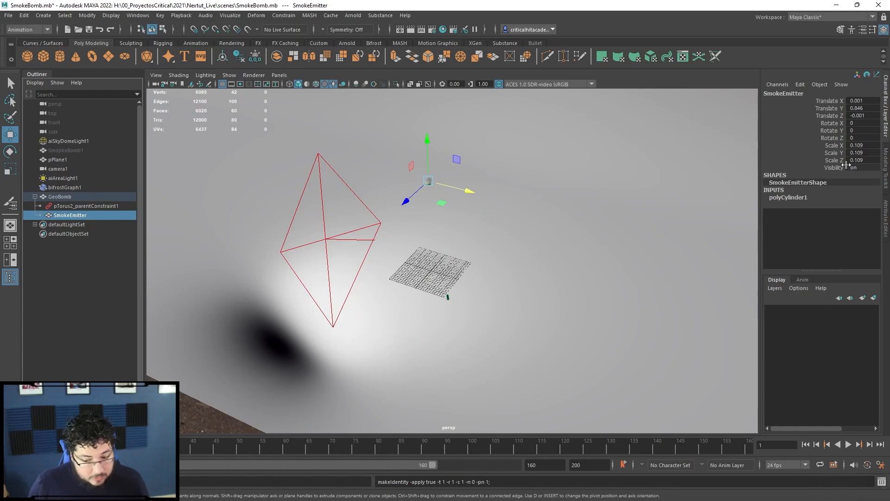
{"action": "left_click", "coordinate": [255, 57]}
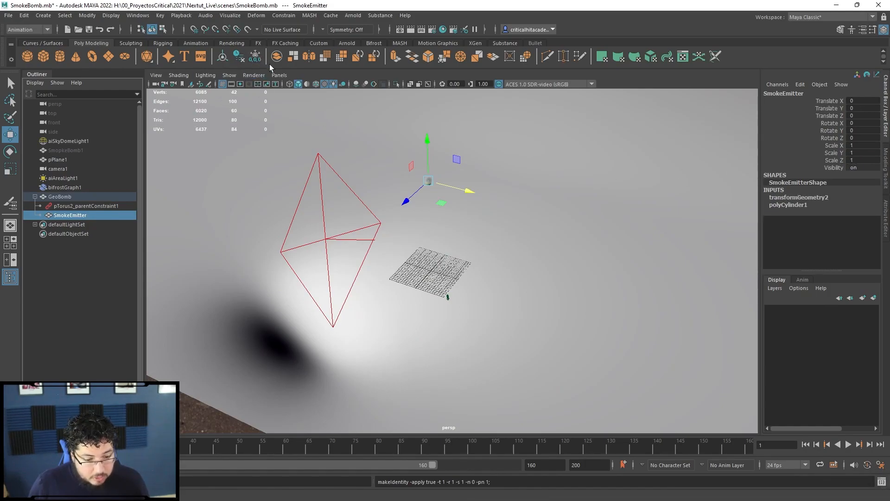
{"action": "left_click", "coordinate": [59, 197]}
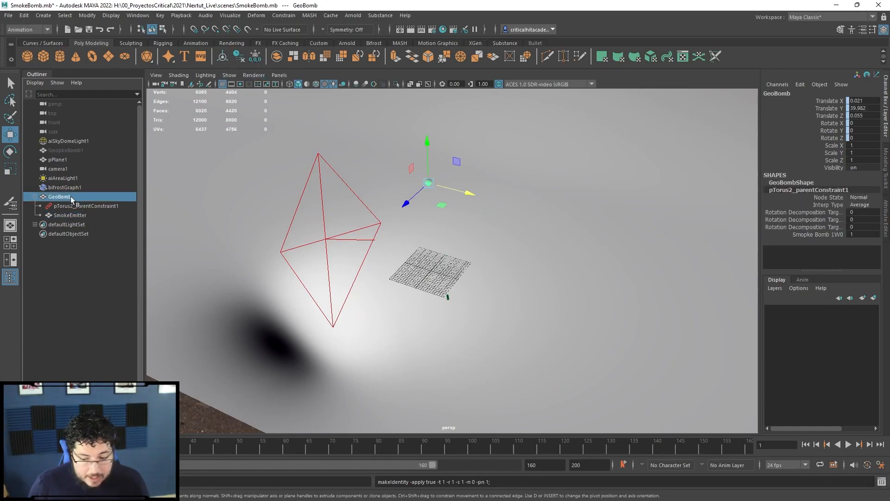
{"action": "left_click", "coordinate": [69, 215]}
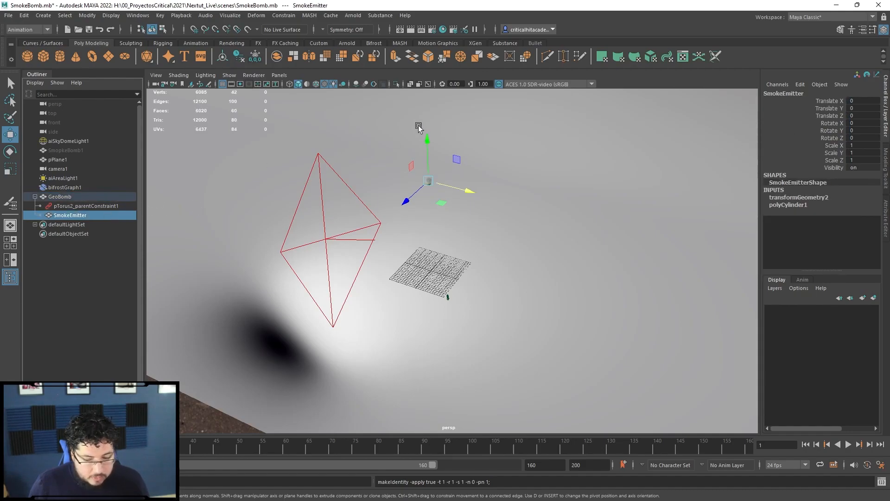
Select the floor plane, play the simulation with the frozen transforms, and rewind to the first frame.
{"action": "left_click", "coordinate": [552, 182]}
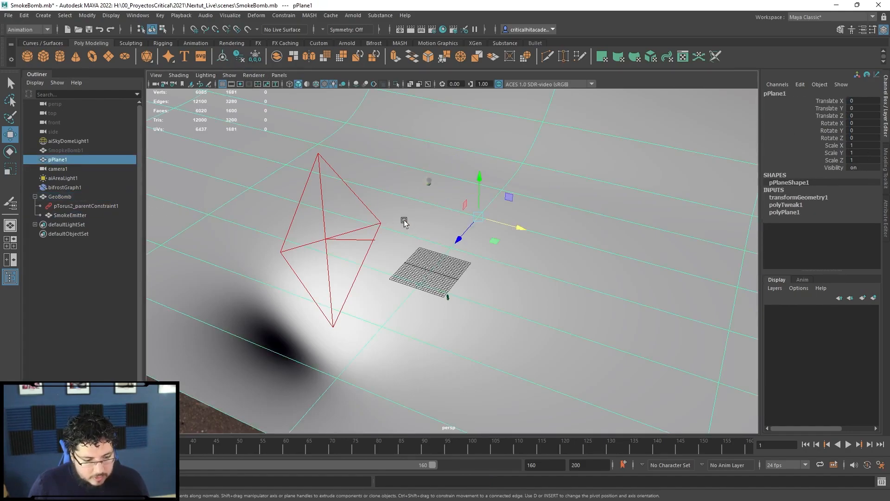
{"action": "left_click_drag", "start_coordinate": [557, 249], "coordinate": [606, 296], "text": "alt"}
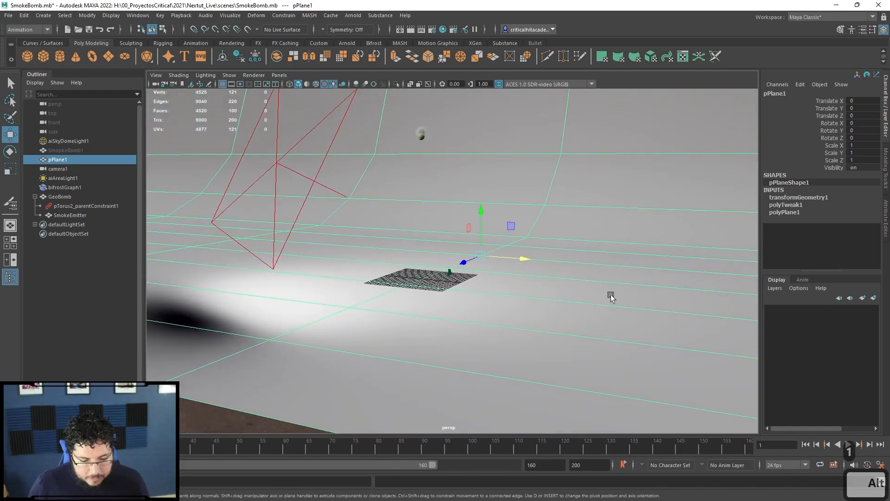
{"action": "left_click", "coordinate": [849, 444]}
{"action": "scroll", "coordinate": [548, 225], "scroll_direction": "up", "scroll_amount": 3}
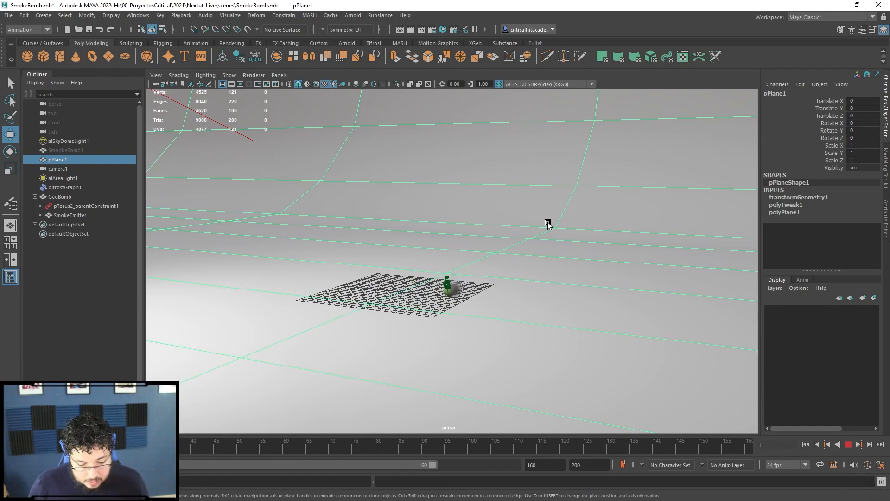
{"action": "left_click", "coordinate": [848, 446]}
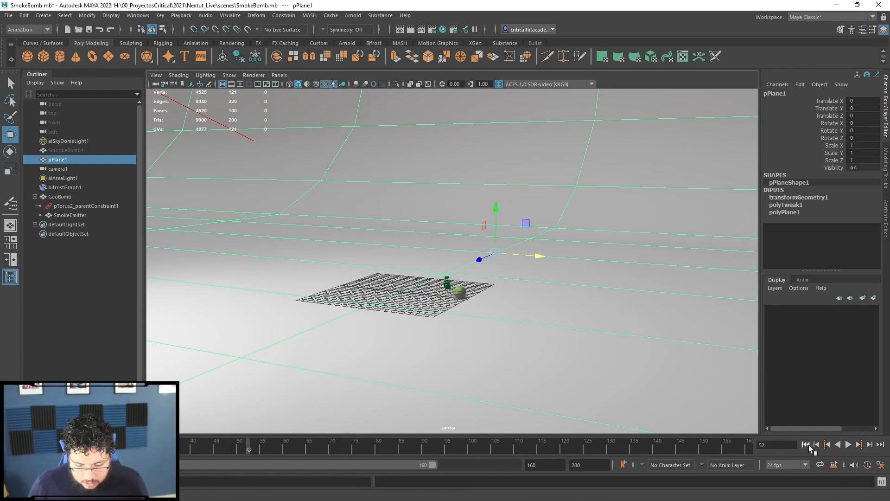
{"action": "left_click", "coordinate": [807, 446]}
Frame the bomb up close and replay the first frames to examine how the smoke leaves the emitter.
{"action": "left_click_drag", "start_coordinate": [482, 262], "coordinate": [483, 269], "text": "alt"}
{"action": "middle_click_drag", "start_coordinate": [417, 176], "coordinate": [481, 368], "text": "alt"}
{"action": "right_click_drag", "start_coordinate": [481, 368], "coordinate": [519, 332], "text": "alt"}
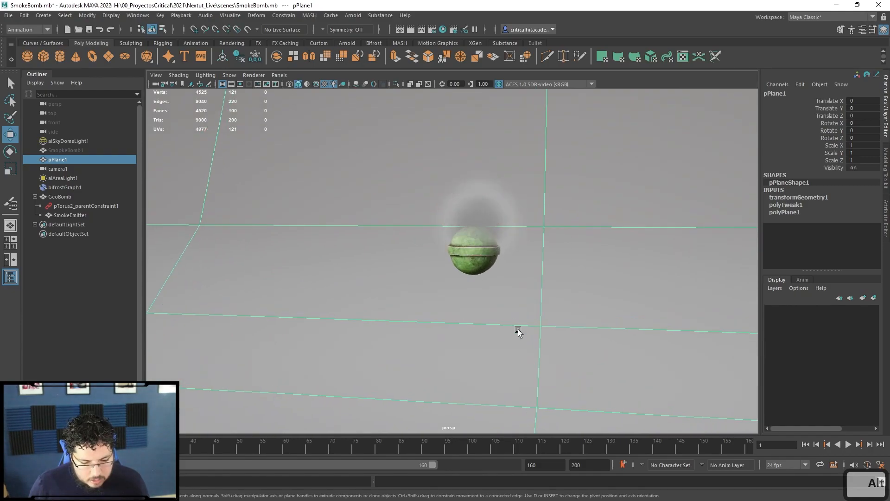
{"action": "middle_click_drag", "start_coordinate": [518, 332], "coordinate": [498, 354], "text": "alt"}
{"action": "key", "text": "alt+v"}
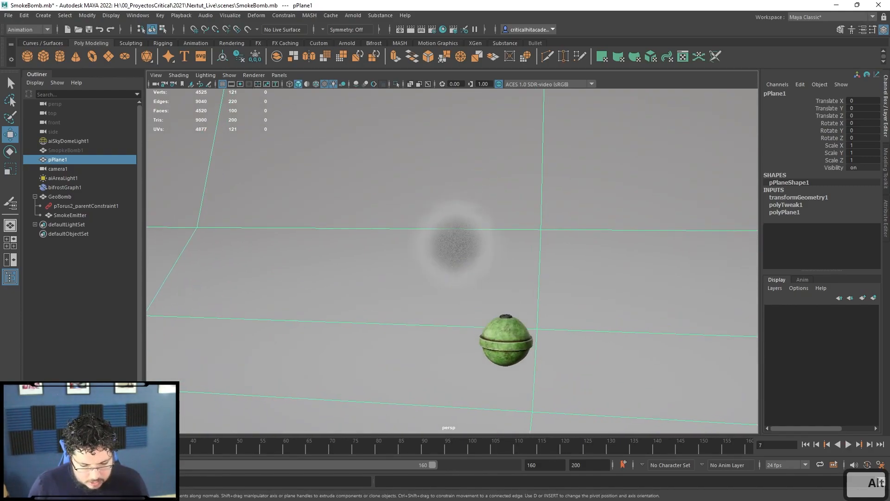
{"action": "left_click", "coordinate": [806, 445]}
{"action": "middle_click_drag", "start_coordinate": [480, 303], "coordinate": [471, 289], "text": "alt"}
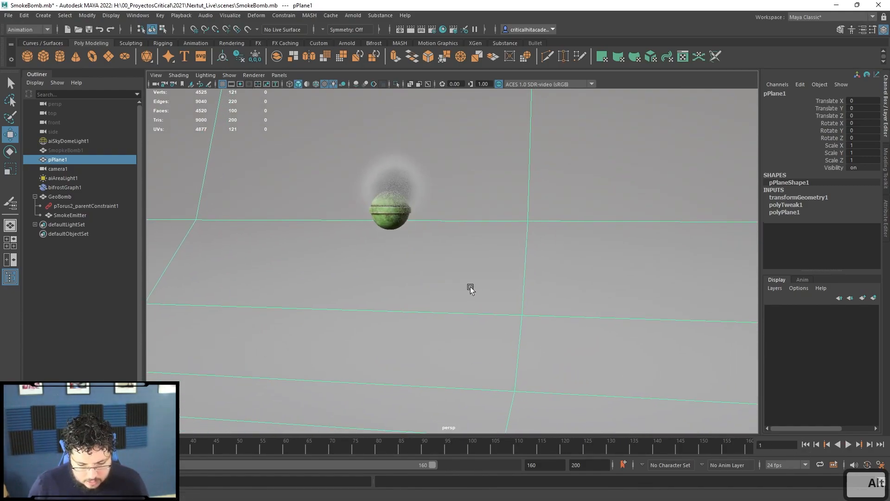
{"action": "right_click_drag", "start_coordinate": [471, 288], "coordinate": [439, 280], "text": "alt"}
{"action": "left_click", "coordinate": [846, 445]}
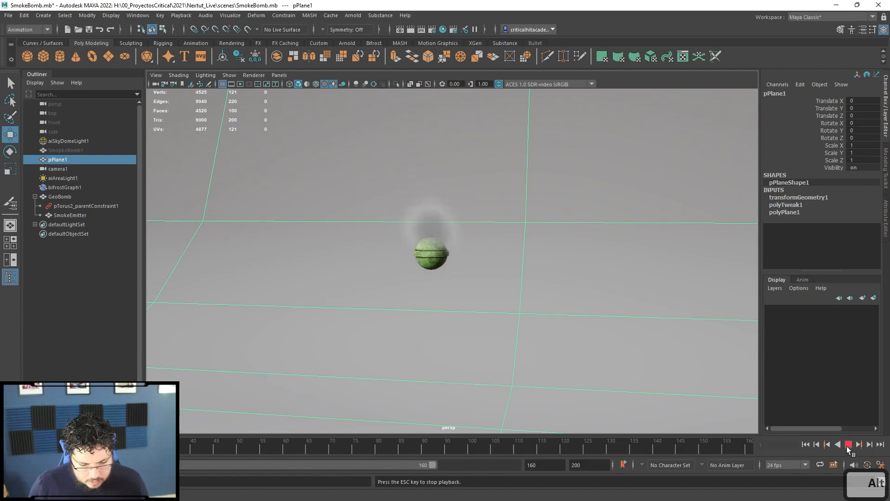
{"action": "key", "text": "alt+v"}
{"action": "right_click_drag", "start_coordinate": [659, 355], "coordinate": [619, 346], "text": "alt"}
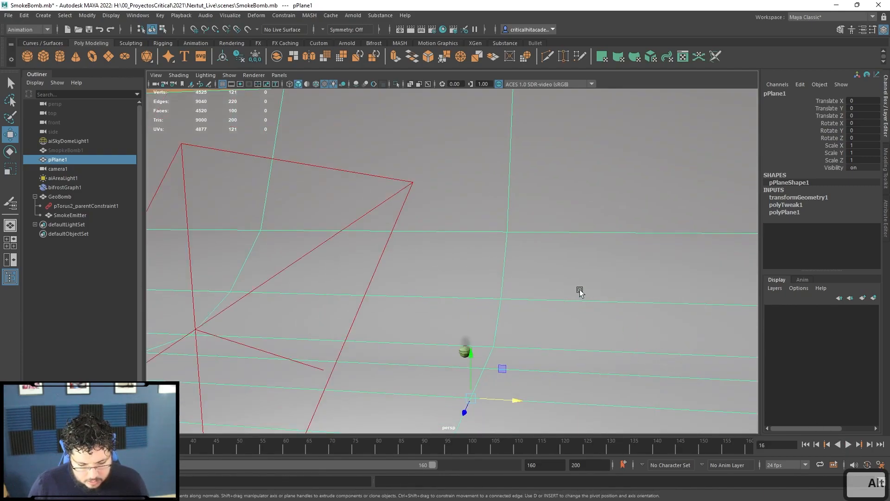
Delete the pPlaneShape1 node from the Bifrost graph and minimize the graph editor.
{"action": "left_click", "coordinate": [613, 240]}
{"action": "left_click_drag", "start_coordinate": [564, 256], "coordinate": [552, 235]}
{"action": "left_click", "coordinate": [504, 233]}
{"action": "left_click", "coordinate": [532, 235]}
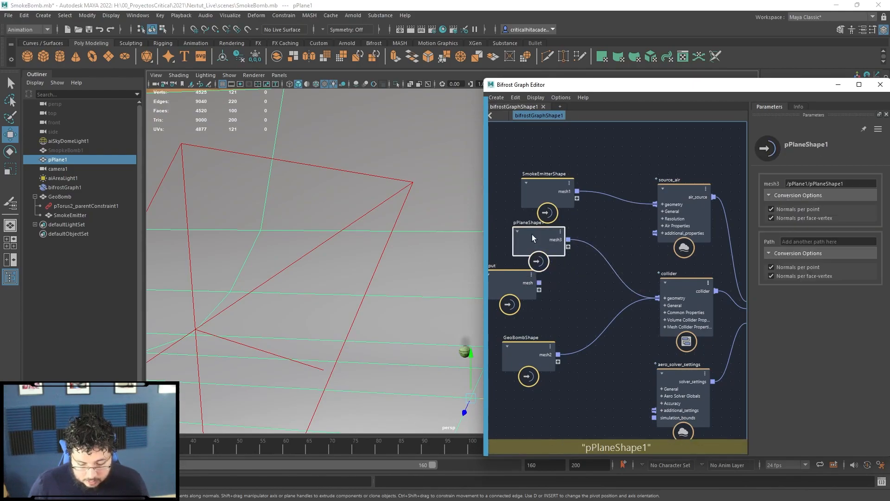
{"action": "key", "text": "Delete"}
{"action": "left_click", "coordinate": [838, 85]}
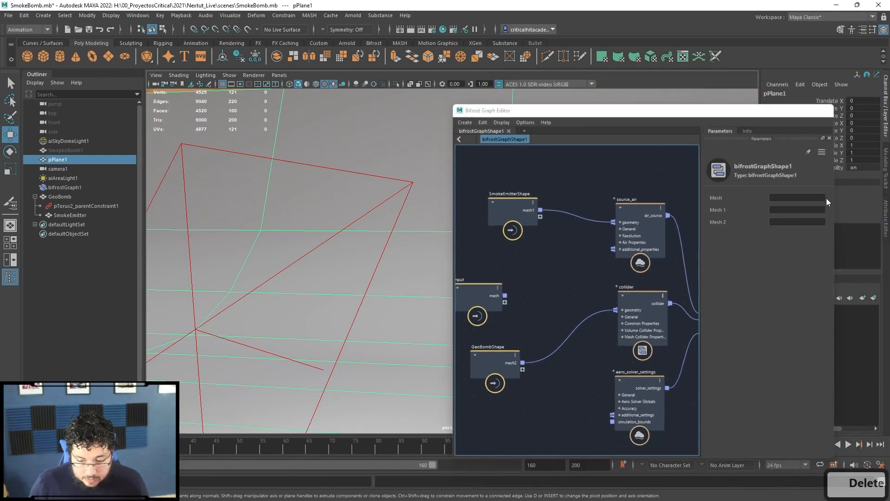
Play the simulation without the floor collider to examine the smoke, and rewind to the first frame.
{"action": "left_click", "coordinate": [849, 445]}
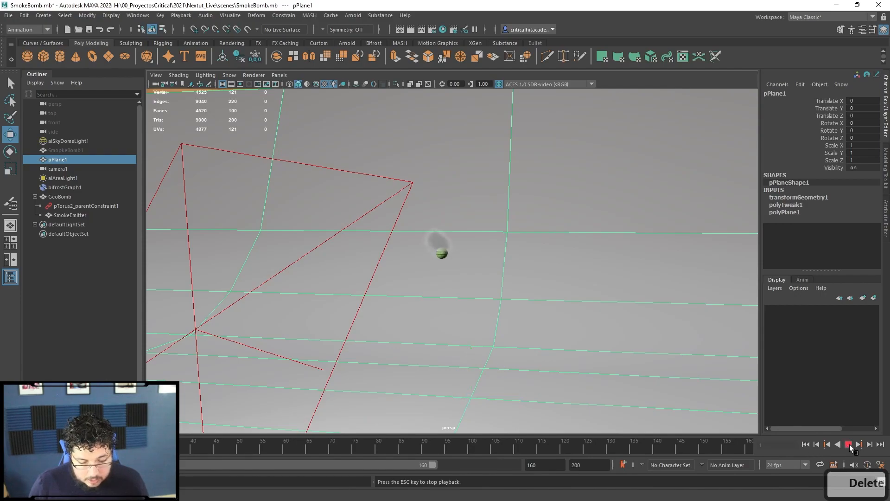
{"action": "left_click", "coordinate": [849, 444]}
{"action": "left_click", "coordinate": [805, 445]}
Create a polygon plane at the origin and scale it uniformly to about 123.3 beneath the bomb.
{"action": "left_click_drag", "start_coordinate": [546, 317], "coordinate": [437, 310], "text": "alt"}
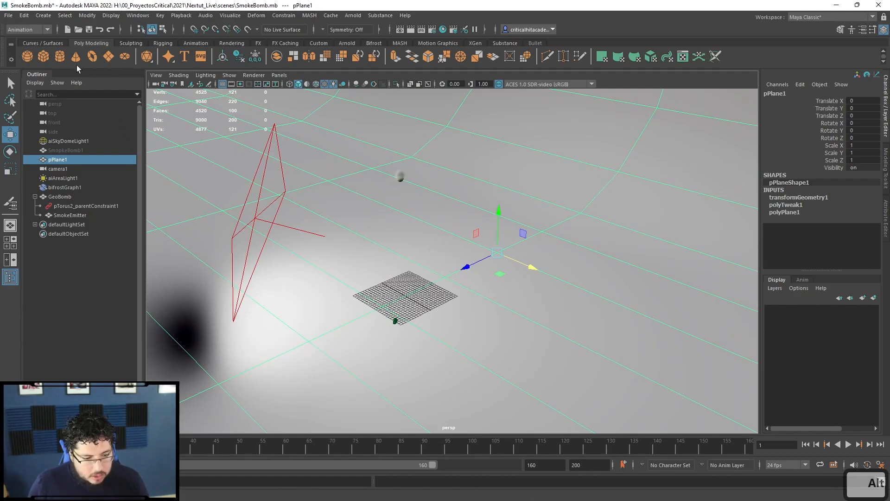
{"action": "left_click", "coordinate": [107, 58]}
{"action": "key", "text": "r"}
{"action": "left_click_drag", "start_coordinate": [407, 297], "coordinate": [670, 282]}
{"action": "left_click", "coordinate": [359, 295]}
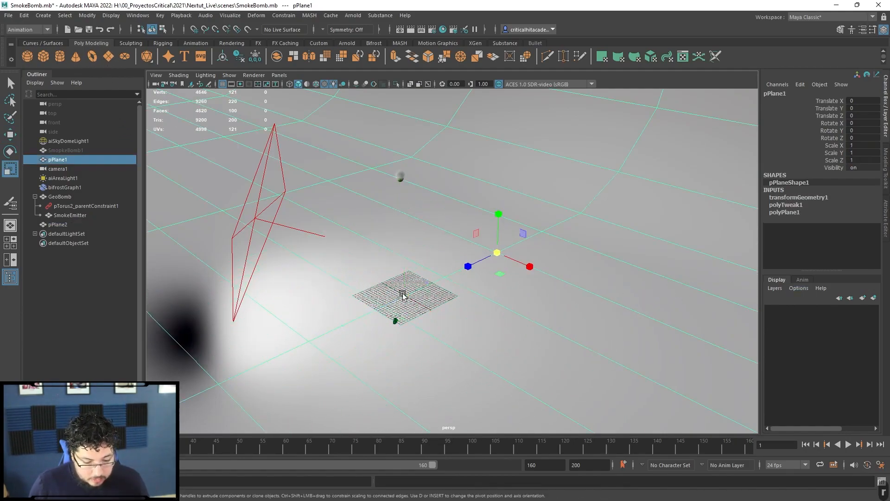
Rename the new plane pPlane2 as FloorPlane.
{"action": "left_click", "coordinate": [77, 224]}
{"action": "key", "text": "Caps_Lock"}
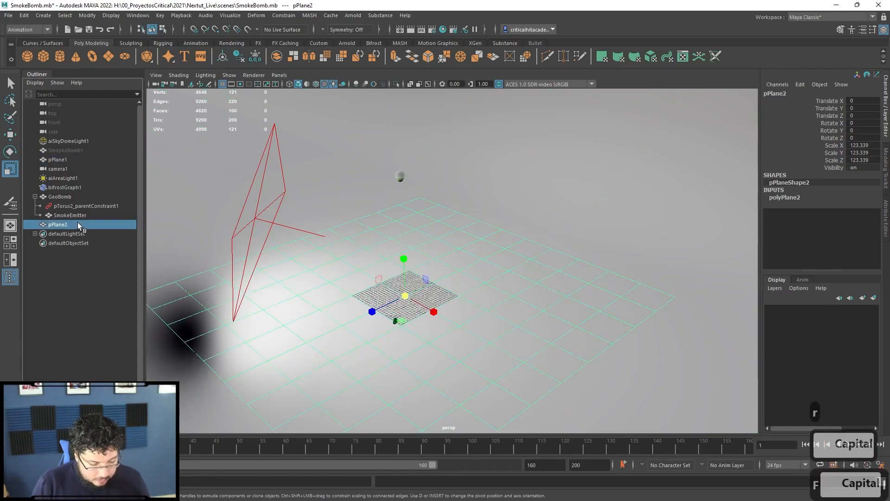
{"action": "double_click", "coordinate": [77, 225]}
{"action": "type", "text": "Fl"}
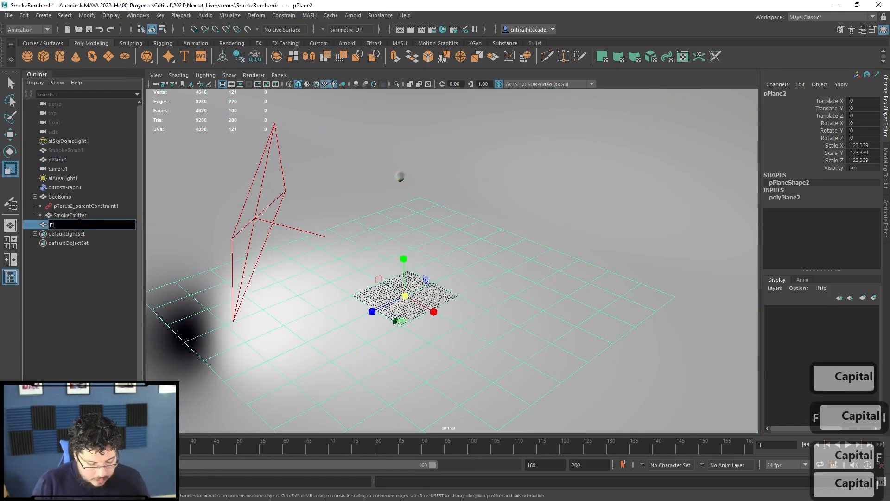
{"action": "type", "text": "oorPLane"}
{"action": "key", "text": "BackSpace"}
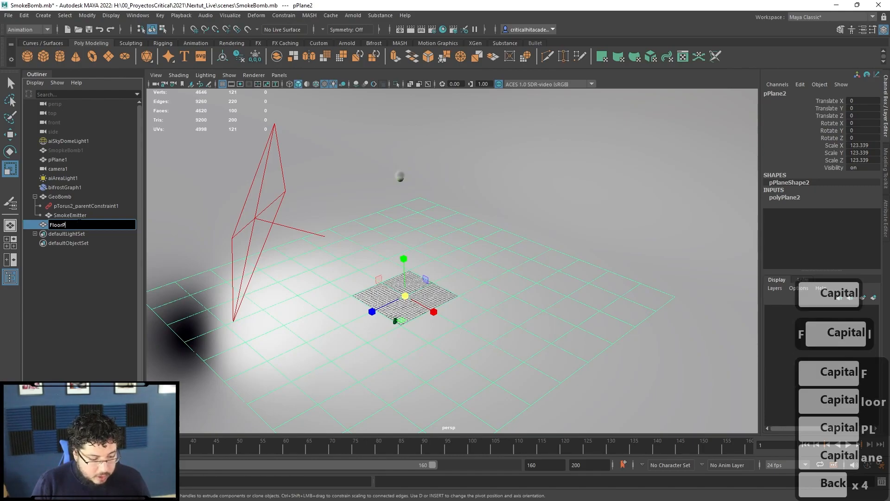
{"action": "type", "text": "lane"}
{"action": "key", "text": "Return"}
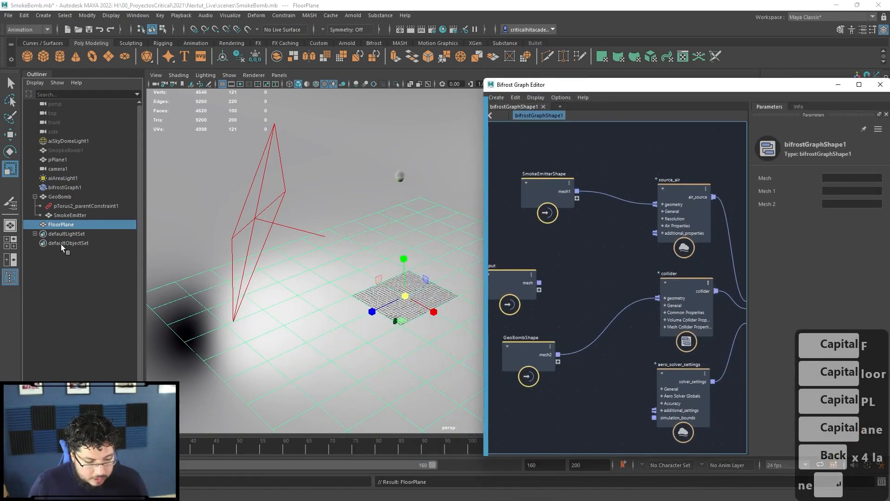
Add FloorPlane to the Bifrost graph, connect its mesh to the collider's geometry, and minimize the graph editor.
{"action": "middle_click_drag", "start_coordinate": [59, 227], "coordinate": [549, 245]}
{"action": "left_click_drag", "start_coordinate": [577, 261], "coordinate": [658, 298]}
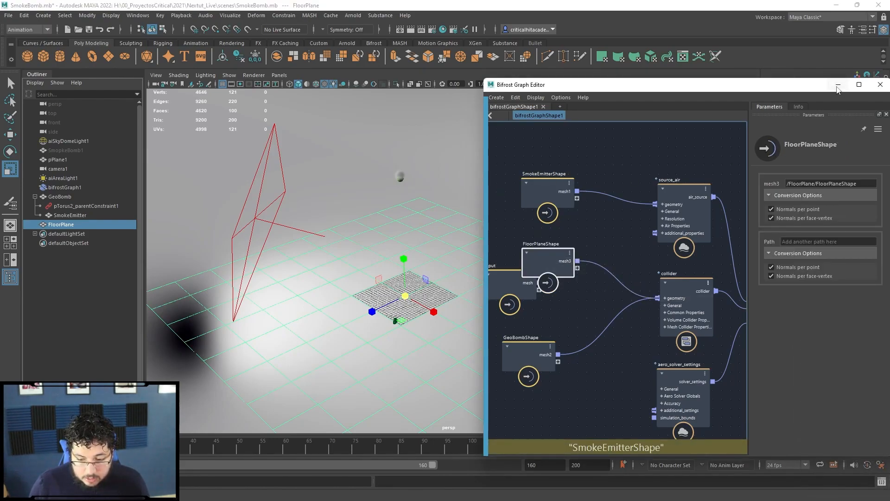
{"action": "left_click", "coordinate": [838, 85]}
Play the simulation with FloorPlane as a collider and stop after the bomb lands to examine the smoke near the floor.
{"action": "left_click", "coordinate": [848, 444]}
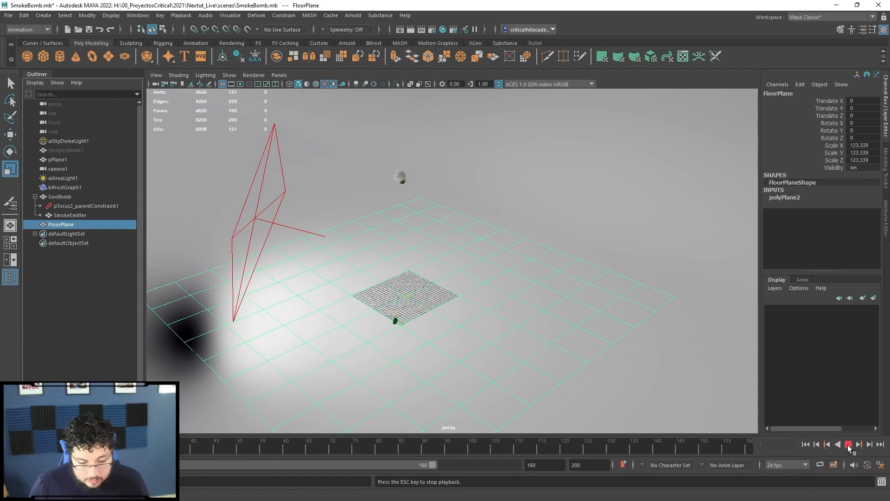
{"action": "scroll", "coordinate": [481, 339], "scroll_direction": "up", "scroll_amount": 5}
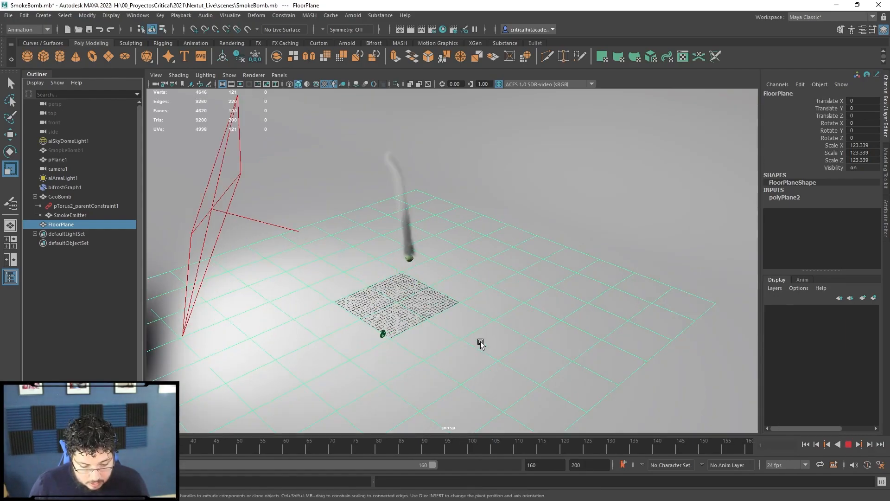
{"action": "left_click_drag", "start_coordinate": [477, 352], "coordinate": [519, 395], "text": "alt"}
{"action": "left_click", "coordinate": [848, 444]}
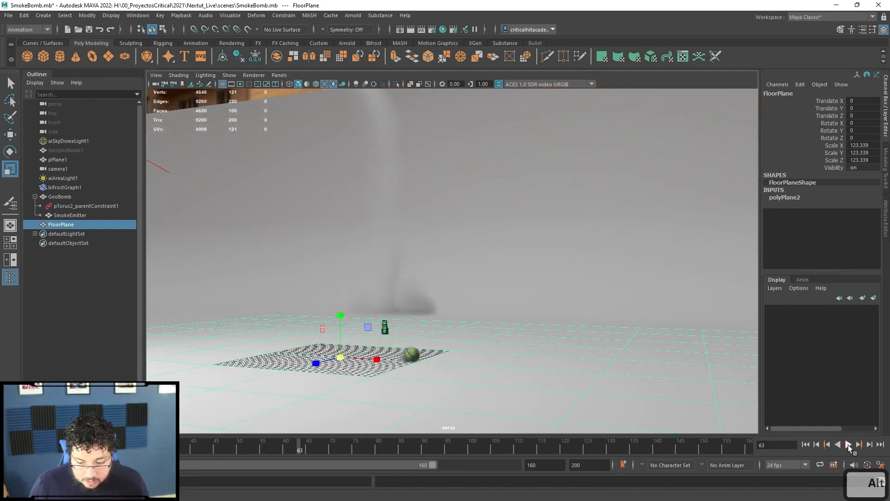
Freeze FloorPlane's transformations, replay the simulation to check the floor collision, and return to the first frame.
{"action": "left_click", "coordinate": [254, 58]}
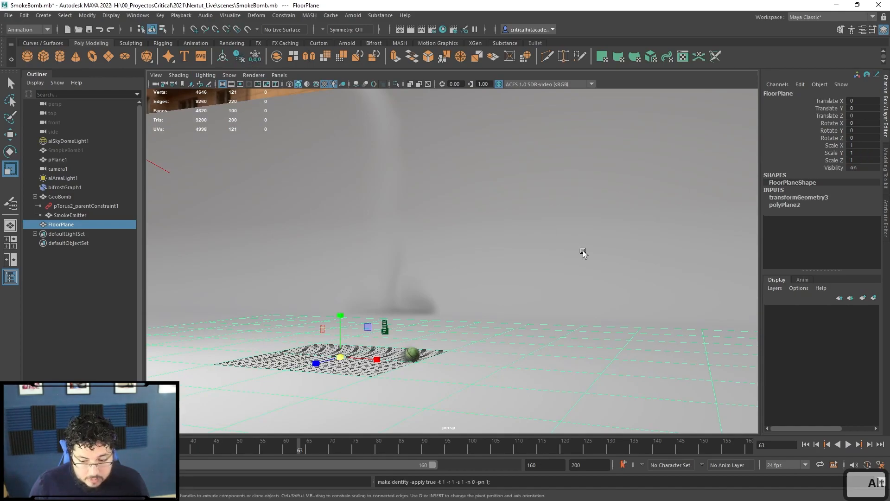
{"action": "left_click", "coordinate": [806, 445]}
{"action": "left_click", "coordinate": [849, 444]}
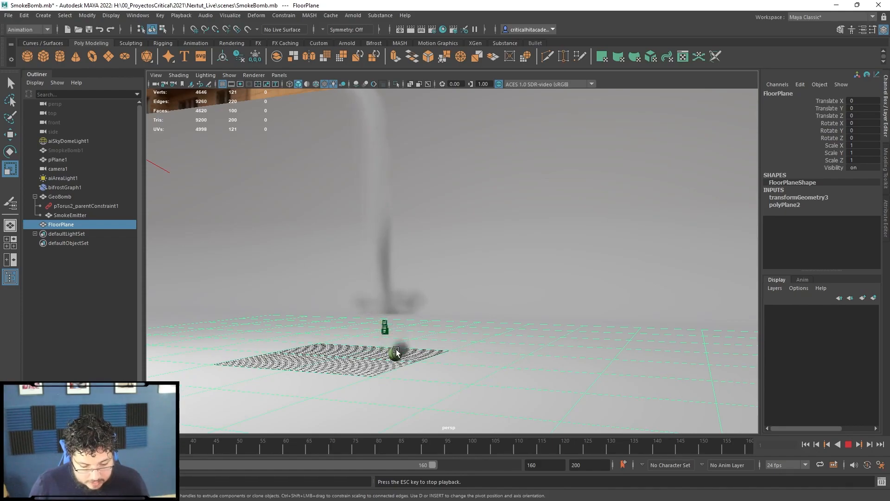
{"action": "left_click", "coordinate": [848, 444]}
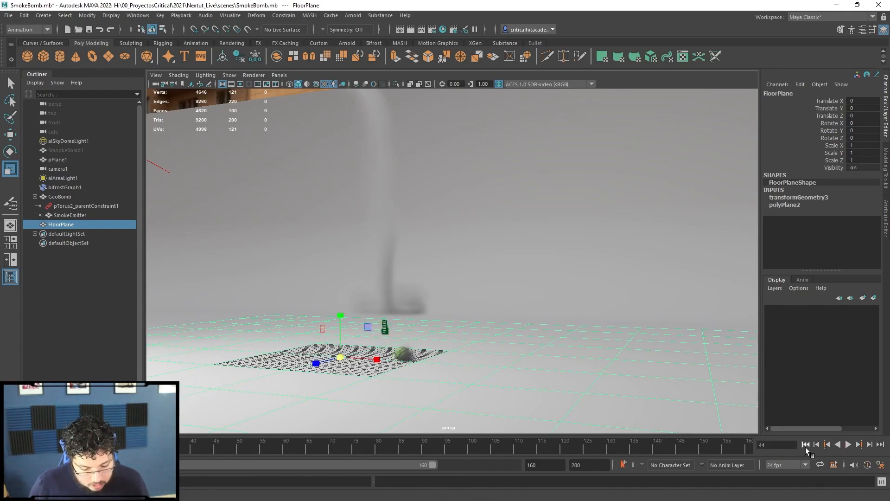
{"action": "left_click", "coordinate": [805, 446]}
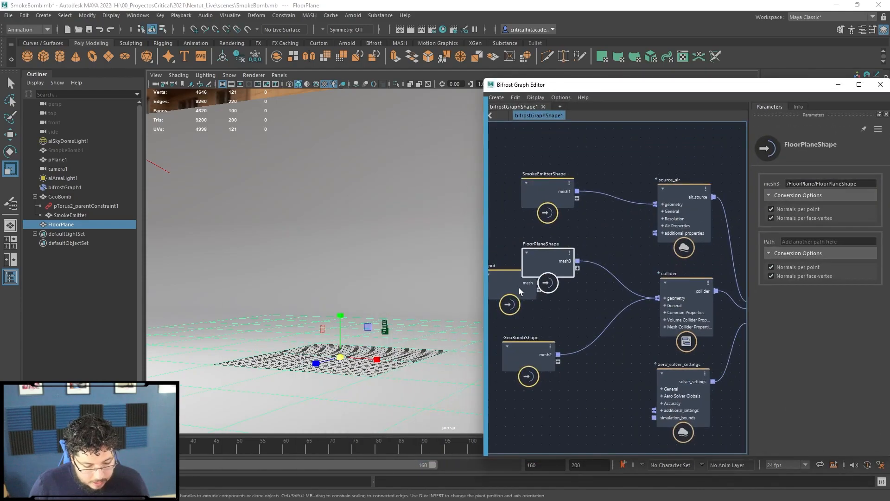
Delete FloorPlane from the scene and create a polygon cube in its place.
{"action": "left_click_drag", "start_coordinate": [558, 255], "coordinate": [554, 234]}
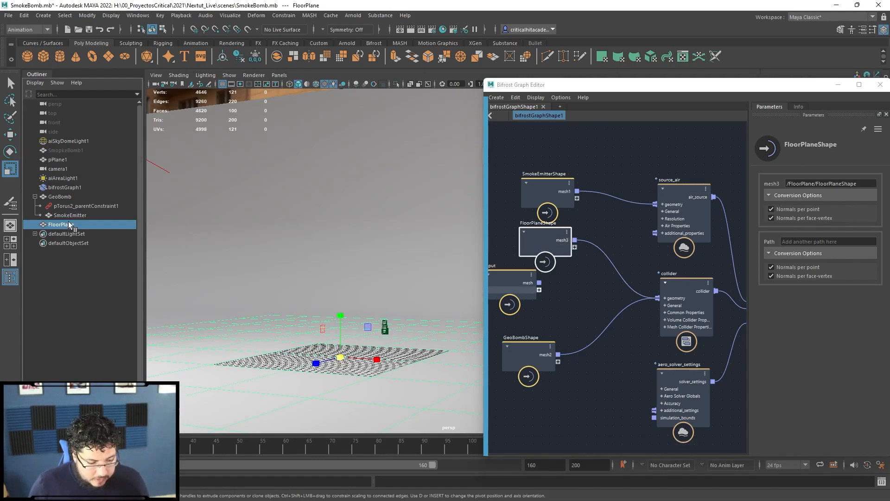
{"action": "key", "text": "Delete"}
{"action": "middle_click_drag", "start_coordinate": [343, 256], "coordinate": [254, 214], "text": "alt"}
{"action": "right_click_drag", "start_coordinate": [254, 215], "coordinate": [58, 125], "text": "alt"}
{"action": "left_click_drag", "start_coordinate": [54, 122], "coordinate": [49, 103], "text": "alt"}
{"action": "left_click", "coordinate": [43, 56]}
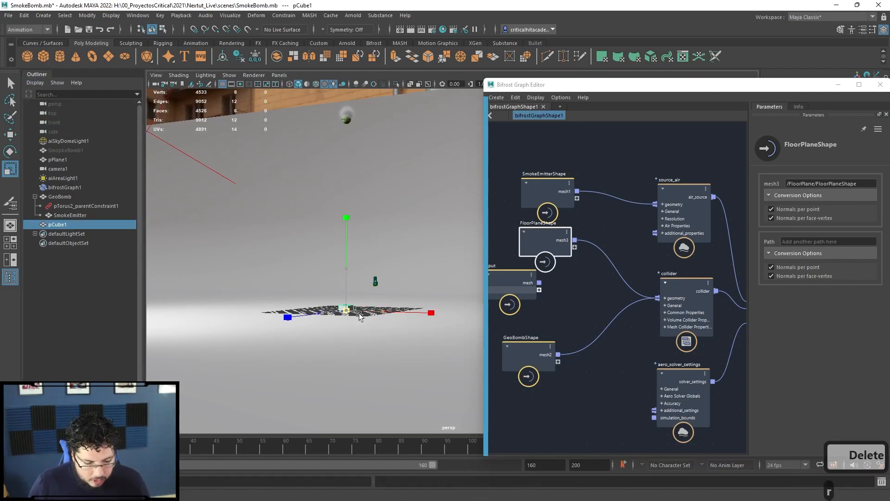
Scale the cube up to floor size, lower it until its upper face meets the grid, and freeze its transformations.
{"action": "left_click_drag", "start_coordinate": [348, 318], "coordinate": [457, 312]}
{"action": "key", "text": "w"}
{"action": "left_click_drag", "start_coordinate": [351, 270], "coordinate": [337, 342]}
{"action": "left_click", "coordinate": [255, 56]}
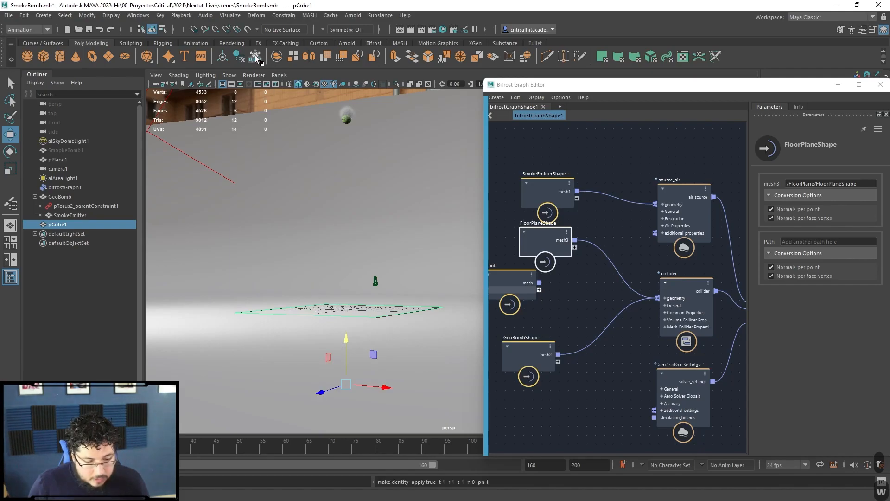
{"action": "left_click_drag", "start_coordinate": [349, 319], "coordinate": [313, 326], "text": "alt"}
{"action": "left_click", "coordinate": [254, 56]}
Add pCube1 to the Bifrost graph, connecting its mesh to the collider's geometry in place of the deleted FloorPlaneShape and unused input nodes.
{"action": "middle_click_drag", "start_coordinate": [61, 224], "coordinate": [569, 287]}
{"action": "left_click_drag", "start_coordinate": [600, 303], "coordinate": [657, 298]}
{"action": "left_click", "coordinate": [532, 238]}
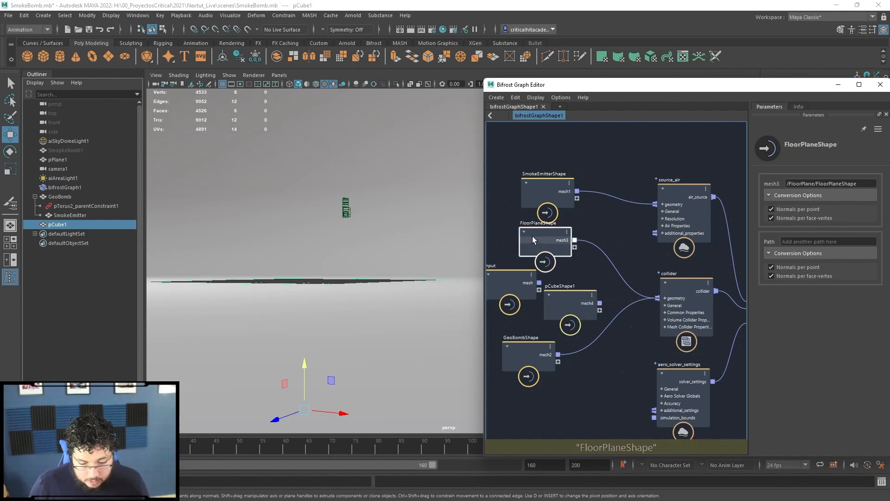
{"action": "key", "text": "Delete"}
{"action": "left_click_drag", "start_coordinate": [599, 303], "coordinate": [658, 298]}
{"action": "left_click", "coordinate": [513, 279]}
{"action": "key", "text": "Delete"}
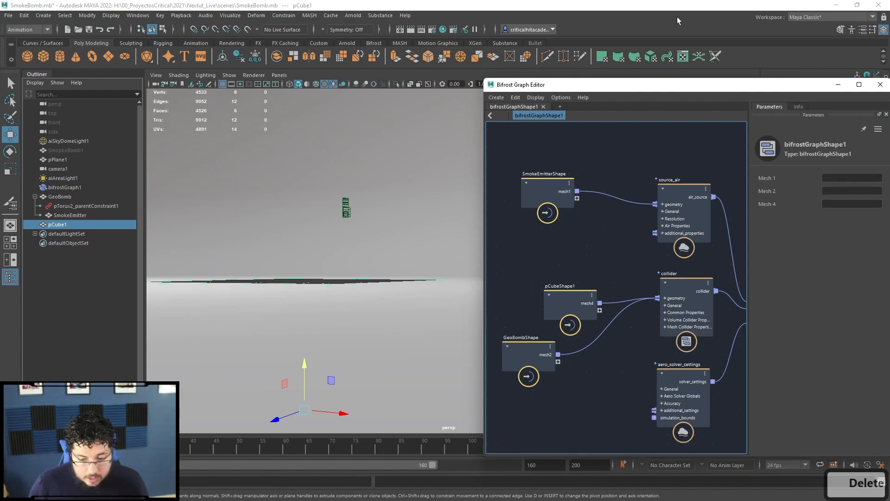
Play the simulation twice with the cube as floor collider to examine the smoke at the ground, and return to the first frame.
{"action": "left_click_drag", "start_coordinate": [751, 85], "coordinate": [746, 58]}
{"action": "left_click_drag", "start_coordinate": [301, 209], "coordinate": [335, 290], "text": "alt"}
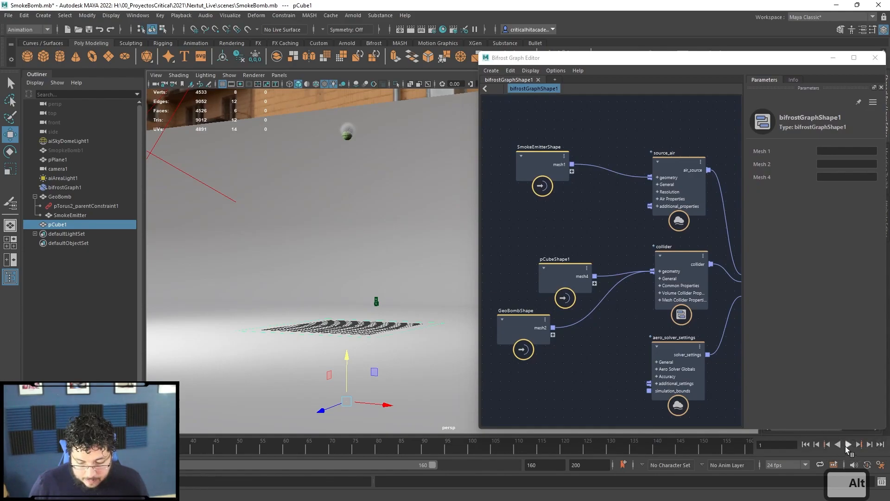
{"action": "left_click", "coordinate": [848, 444]}
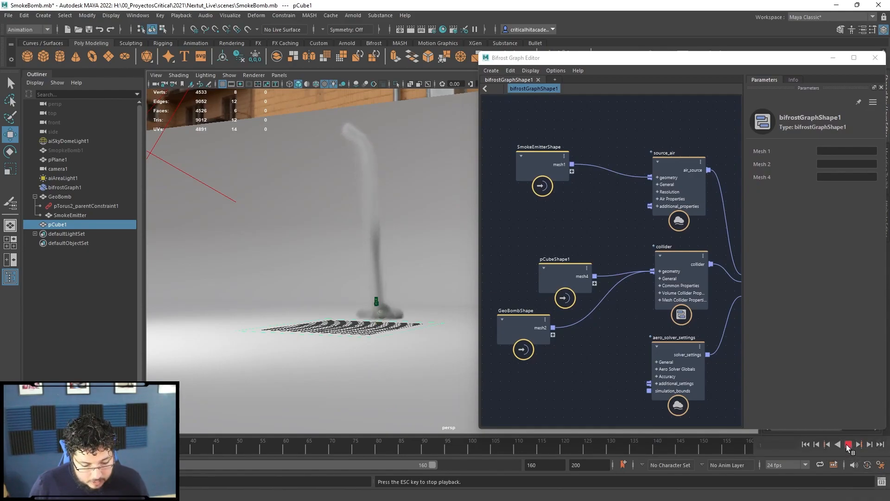
{"action": "mouse_move", "coordinate": [236, 269]}
{"action": "left_mouse_down", "text": "alt"}
{"action": "mouse_move", "coordinate": [247, 263]}
{"action": "mouse_move", "coordinate": [225, 276]}
{"action": "left_mouse_up", "text": "alt"}
{"action": "mouse_move", "coordinate": [383, 323]}
{"action": "left_mouse_down", "text": "alt"}
{"action": "mouse_move", "coordinate": [466, 367]}
{"action": "mouse_move", "coordinate": [373, 320]}
{"action": "left_mouse_up", "text": "alt"}
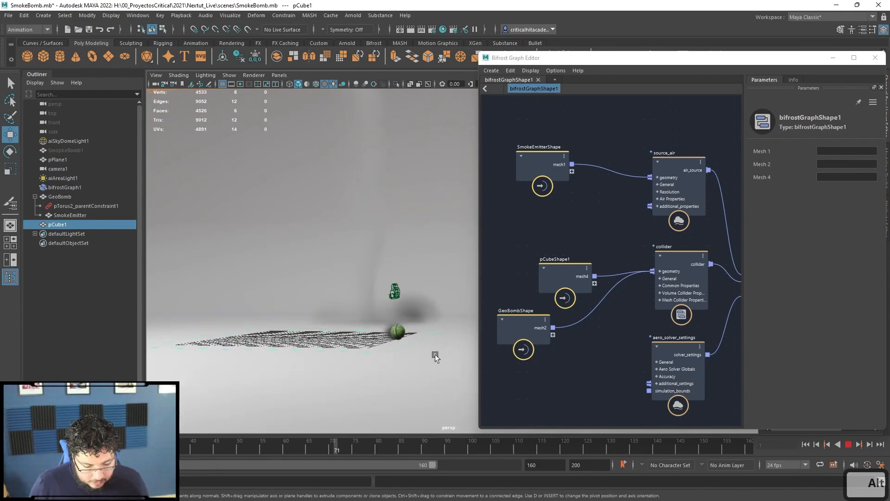
{"action": "left_click_drag", "start_coordinate": [441, 365], "coordinate": [417, 347], "text": "alt"}
{"action": "left_click", "coordinate": [806, 444]}
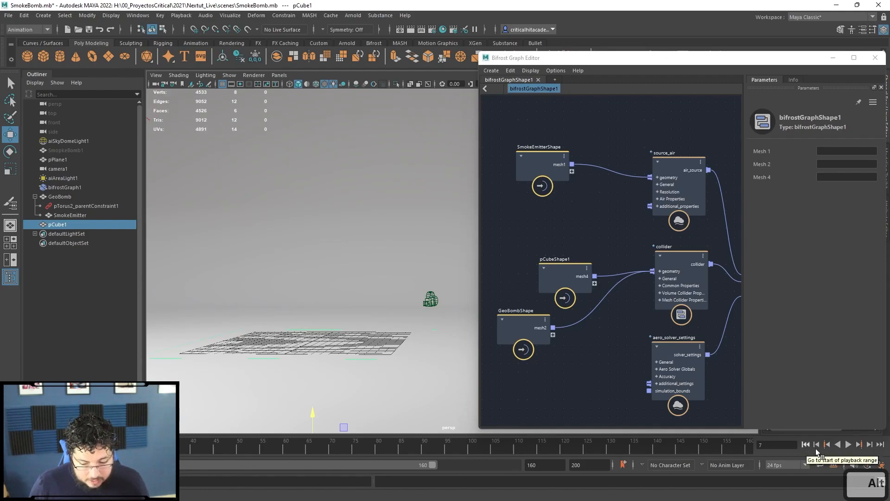
{"action": "left_click", "coordinate": [849, 444]}
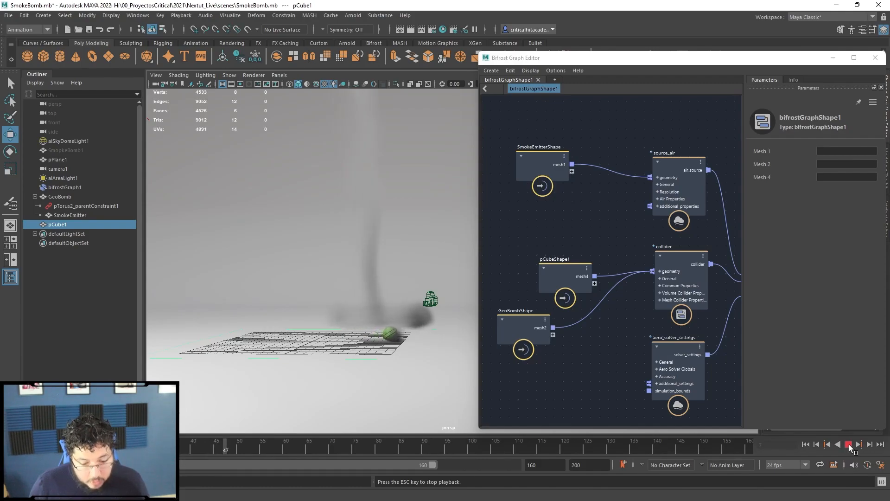
{"action": "left_click", "coordinate": [850, 444]}
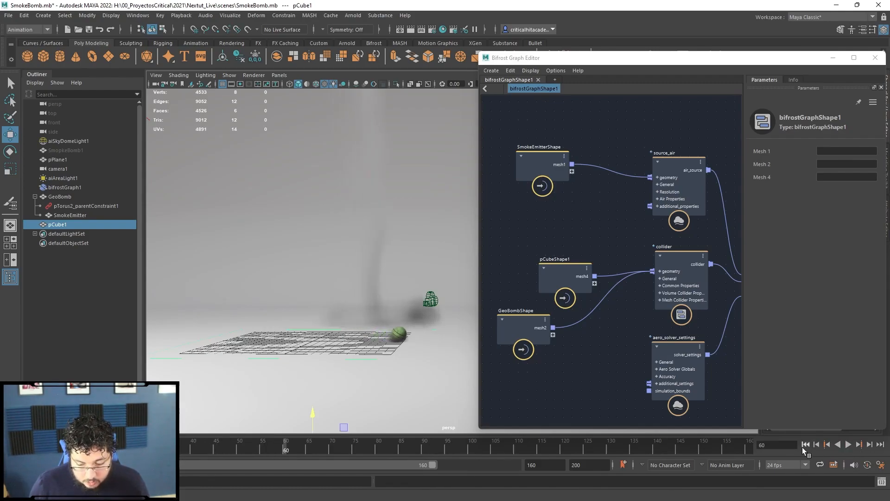
{"action": "left_click", "coordinate": [805, 444]}
Examine the smoke around the bomb up close at the first frame.
{"action": "scroll", "coordinate": [579, 263], "scroll_direction": "down", "scroll_amount": 3}
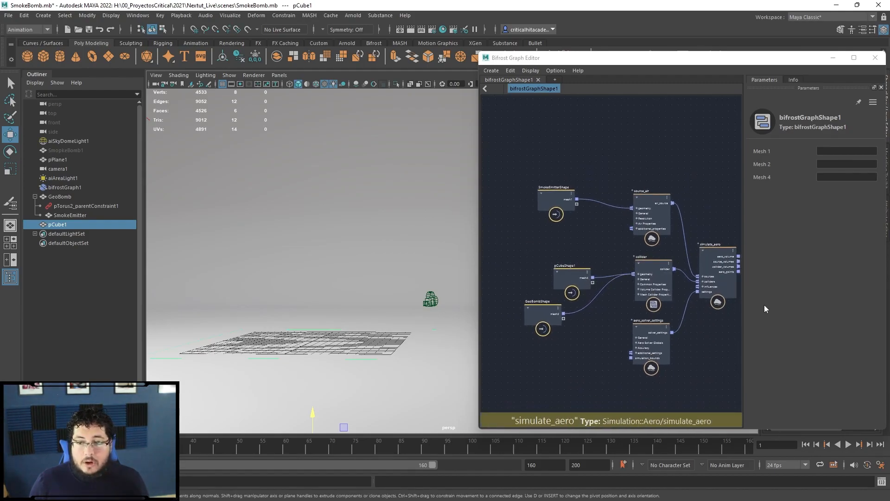
{"action": "middle_click_drag", "start_coordinate": [406, 221], "coordinate": [414, 320], "text": "alt"}
{"action": "scroll", "coordinate": [414, 320], "scroll_direction": "up", "scroll_amount": 2}
{"action": "middle_click_drag", "start_coordinate": [366, 185], "coordinate": [443, 348], "text": "alt"}
{"action": "scroll", "coordinate": [390, 265], "scroll_direction": "up", "scroll_amount": 3}
{"action": "scroll", "coordinate": [444, 348], "scroll_direction": "up", "scroll_amount": 1}
{"action": "scroll", "coordinate": [444, 348], "scroll_direction": "up", "scroll_amount": 2}
{"action": "scroll", "coordinate": [443, 367], "scroll_direction": "up", "scroll_amount": 2}
{"action": "middle_click_drag", "start_coordinate": [377, 337], "coordinate": [407, 302], "text": "alt"}
{"action": "scroll", "coordinate": [443, 366], "scroll_direction": "up", "scroll_amount": 2}
{"action": "scroll", "coordinate": [421, 344], "scroll_direction": "down", "scroll_amount": 2}
{"action": "scroll", "coordinate": [637, 264], "scroll_direction": "up", "scroll_amount": 4}
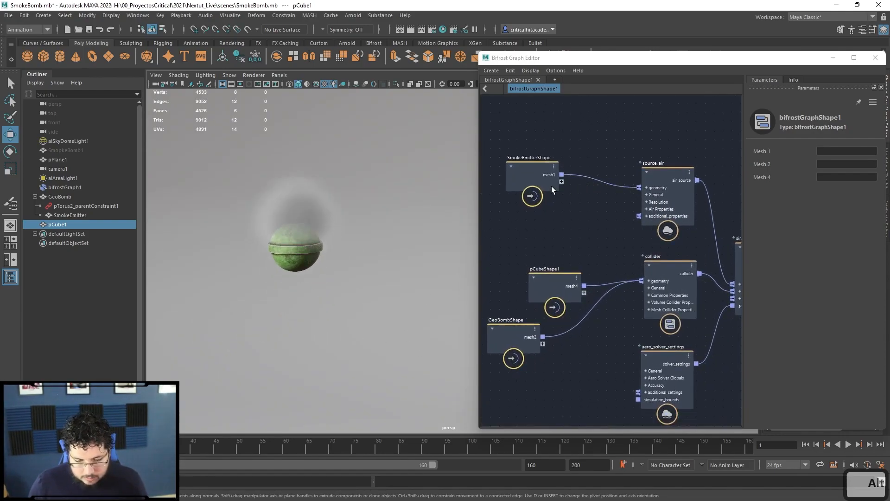
Set source_air's Temperature Mode to subtract and its Fog Density to 400.
{"action": "left_click", "coordinate": [648, 168]}
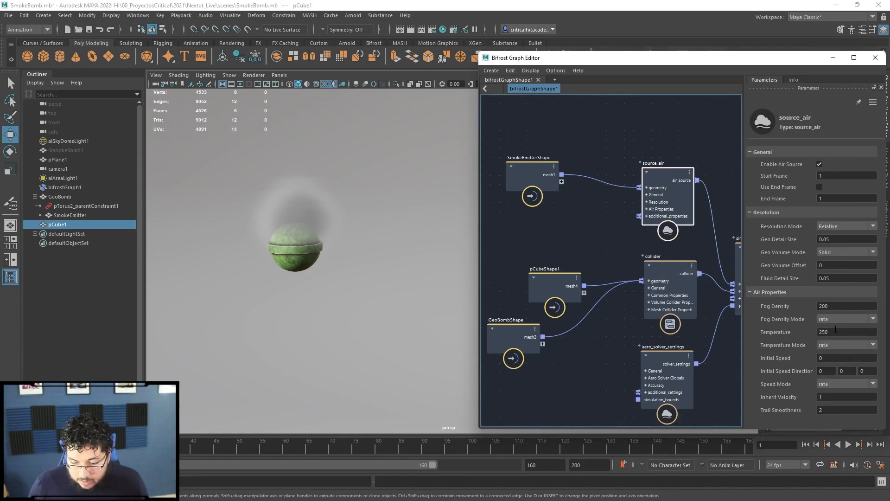
{"action": "scroll", "coordinate": [839, 349], "scroll_direction": "down", "scroll_amount": 2}
{"action": "left_click", "coordinate": [827, 303]}
{"action": "type", "text": "400"}
{"action": "left_click", "coordinate": [578, 232]}
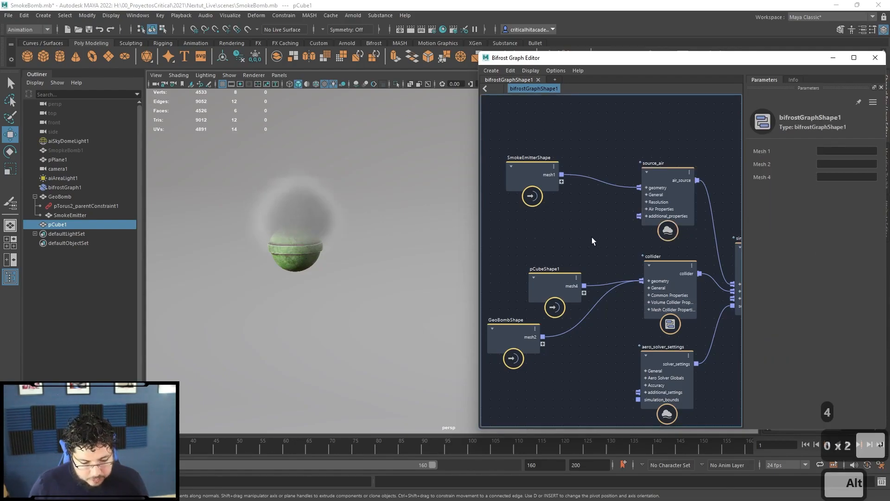
Show source_air's parameters again and widen both the graph editor and its parameter area.
{"action": "middle_click_drag", "start_coordinate": [592, 238], "coordinate": [576, 233], "text": "alt"}
{"action": "left_click", "coordinate": [639, 160]}
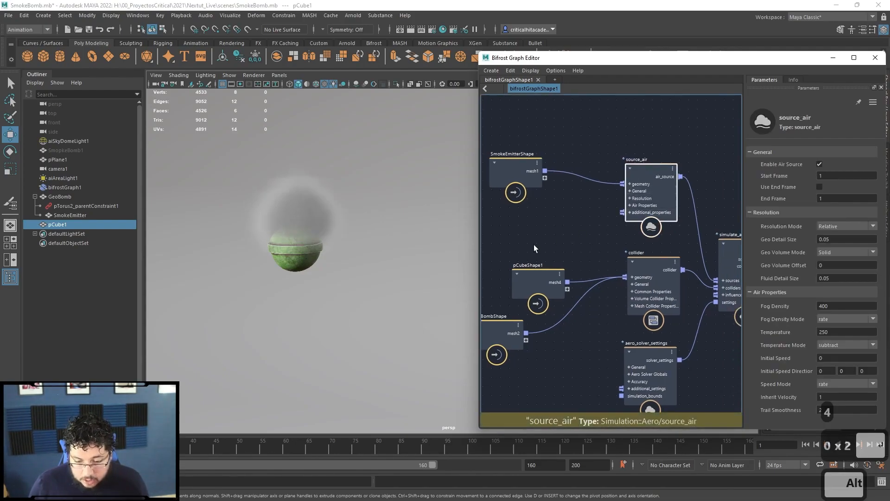
{"action": "left_click_drag", "start_coordinate": [480, 244], "coordinate": [359, 244]}
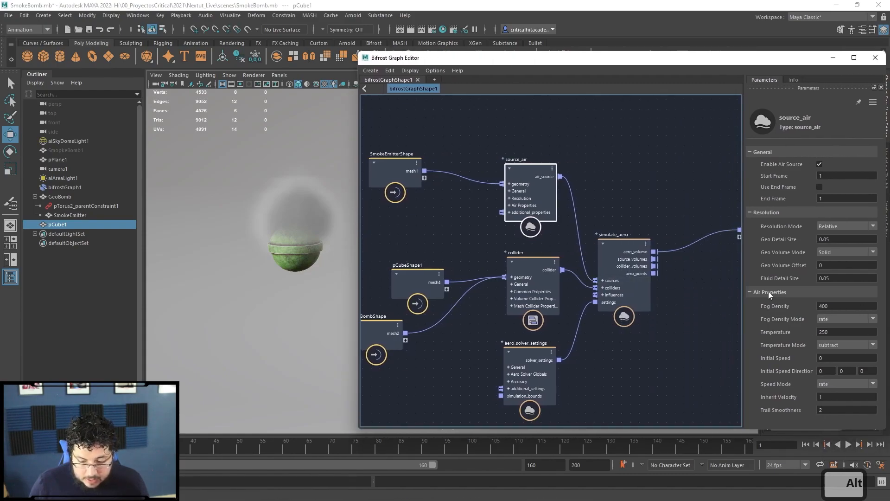
{"action": "left_click_drag", "start_coordinate": [744, 302], "coordinate": [628, 302]}
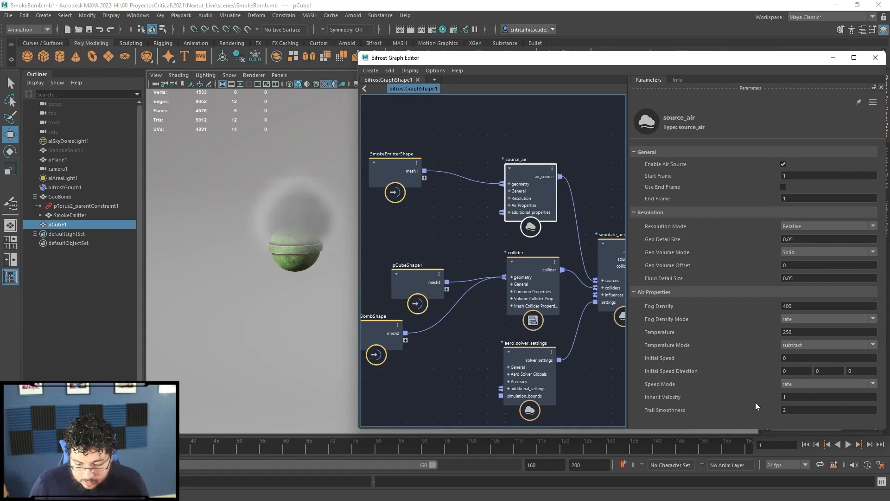
{"action": "left_click", "coordinate": [801, 384]}
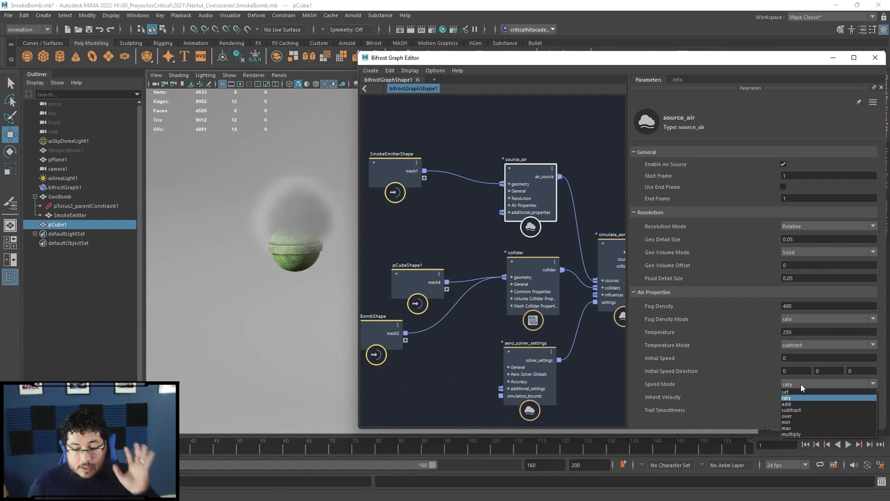
{"action": "left_click", "coordinate": [794, 427]}
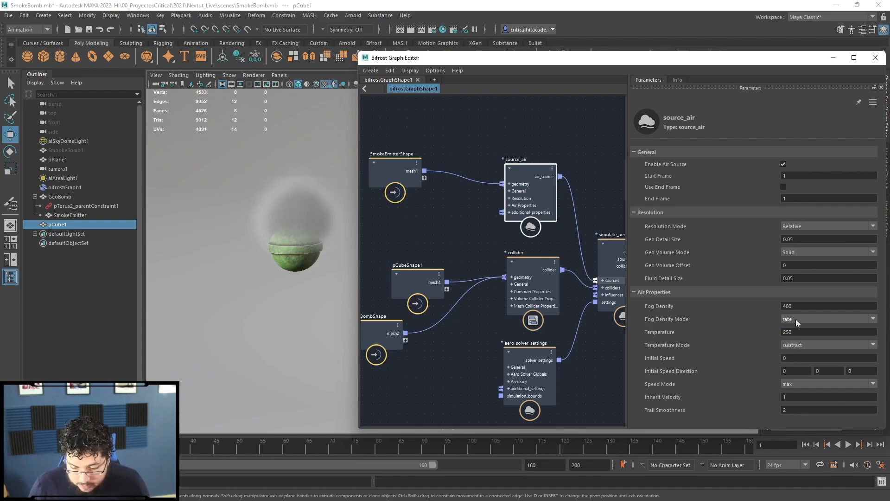
{"action": "left_click", "coordinate": [799, 386]}
{"action": "left_click", "coordinate": [798, 398]}
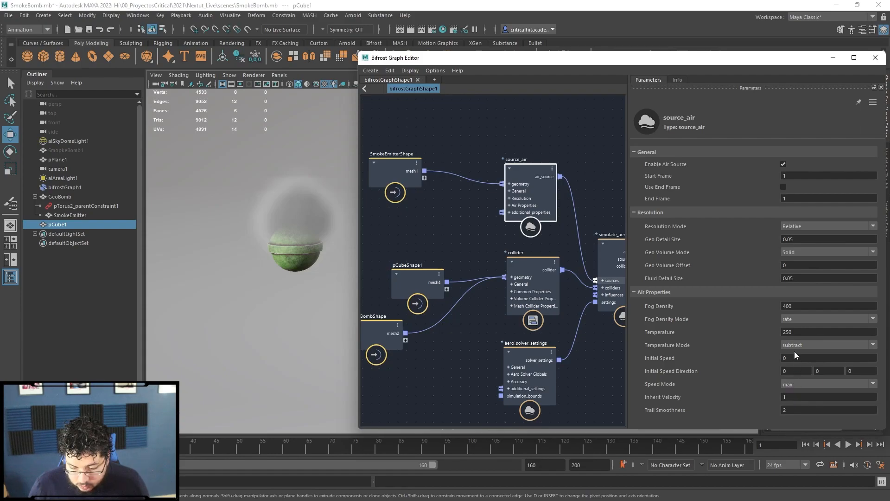
Set source_air's Fog Density Mode to max, play the simulation to check the smoke, and return to the first frame.
{"action": "left_click", "coordinate": [798, 319]}
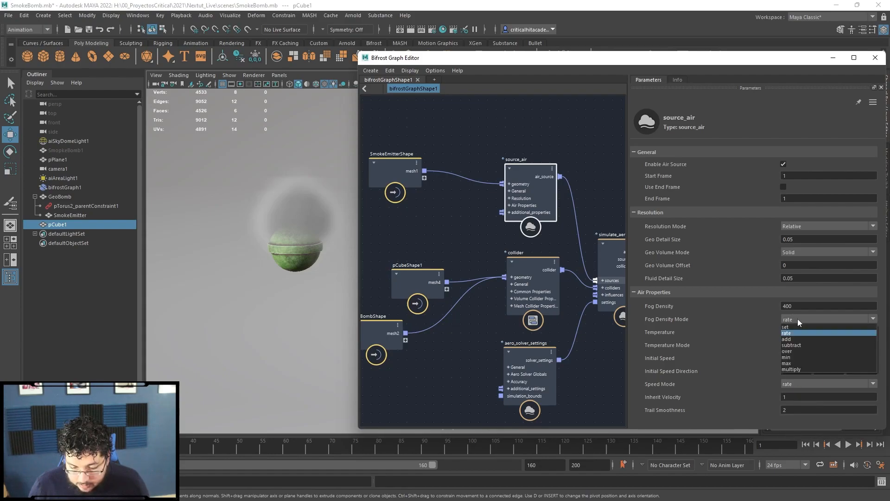
{"action": "left_click", "coordinate": [794, 363]}
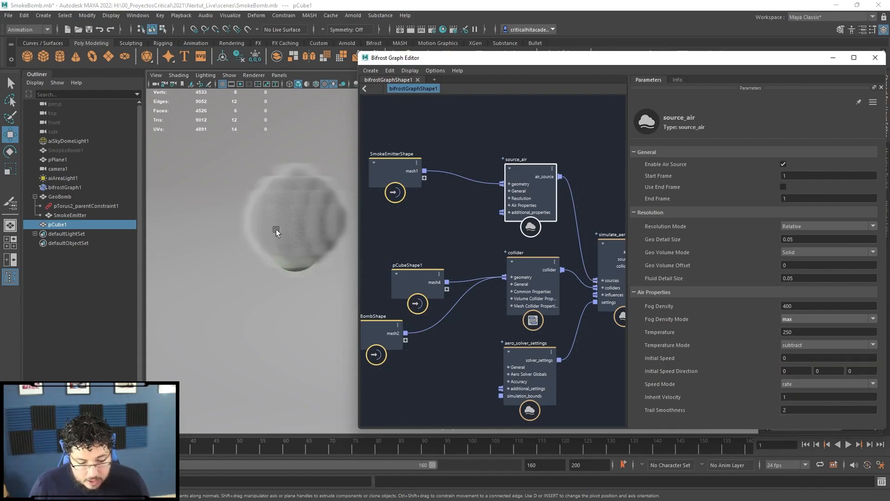
{"action": "left_click", "coordinate": [850, 445]}
{"action": "left_click_drag", "start_coordinate": [169, 241], "coordinate": [211, 298], "text": "alt"}
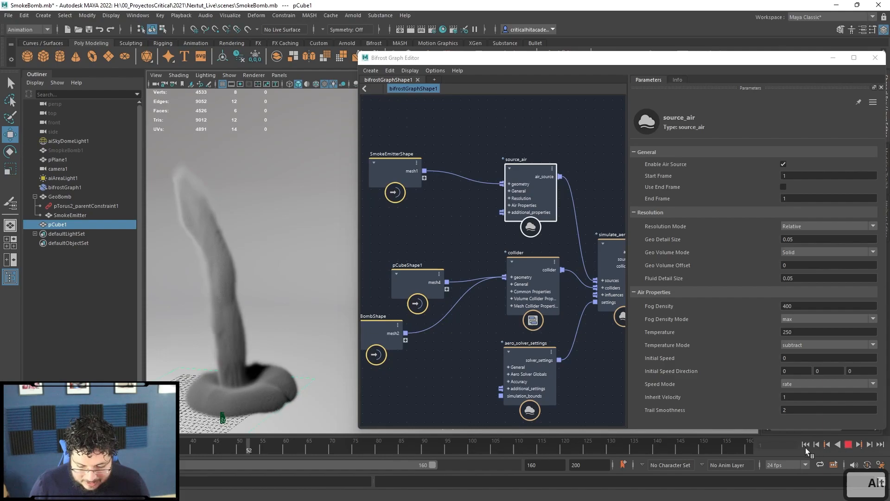
{"action": "left_click", "coordinate": [806, 445]}
Set source_air's Fog Density to 100 and briefly replay the simulation to check the smoke.
{"action": "double_click", "coordinate": [797, 305]}
{"action": "type", "text": "100"}
{"action": "left_click", "coordinate": [849, 445]}
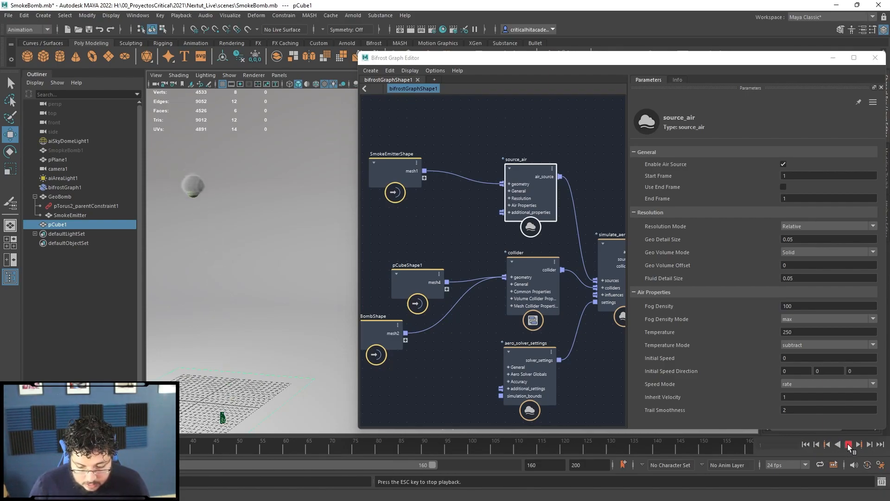
{"action": "left_click", "coordinate": [848, 444]}
{"action": "left_click", "coordinate": [807, 446]}
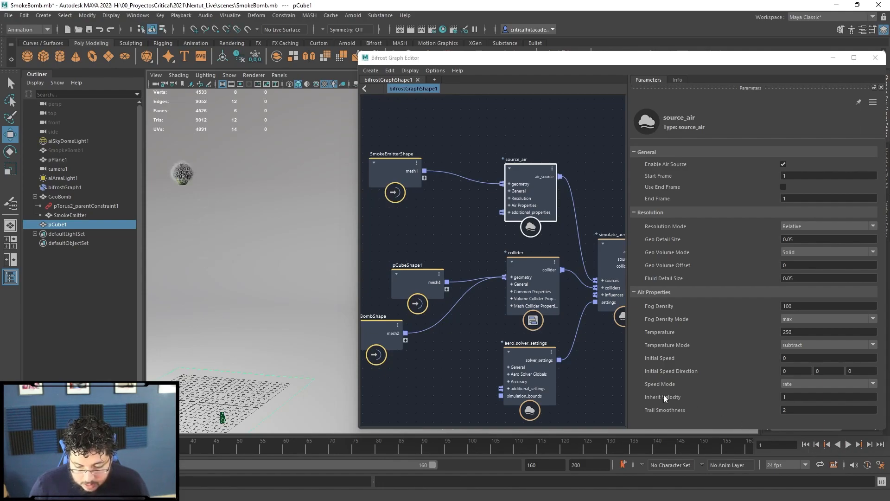
{"action": "left_click", "coordinate": [608, 377]}
{"action": "middle_click_drag", "start_coordinate": [570, 354], "coordinate": [592, 333], "text": "alt"}
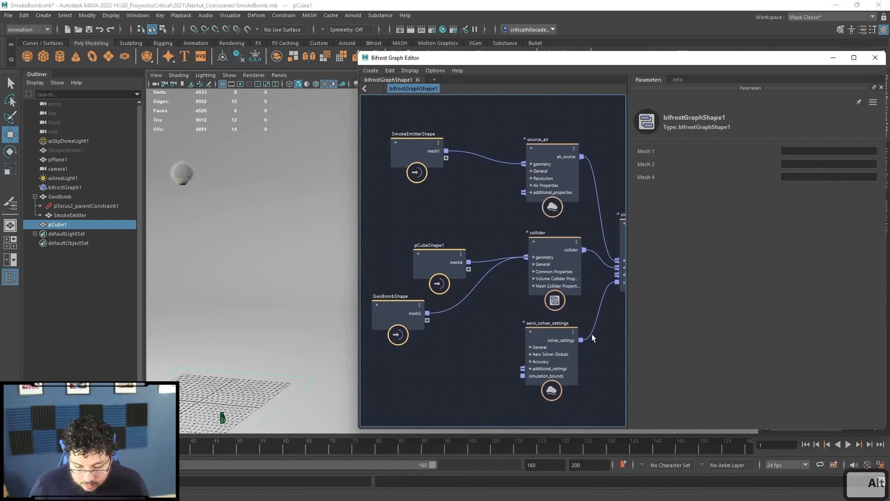
{"action": "left_click", "coordinate": [806, 447]}
{"action": "left_click", "coordinate": [848, 443]}
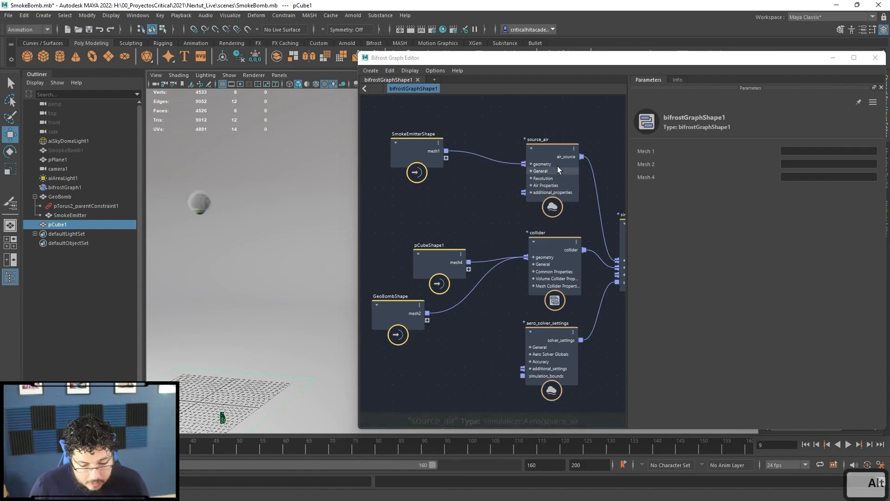
Set source_air's Fog Density to 200.
{"action": "left_click", "coordinate": [547, 164]}
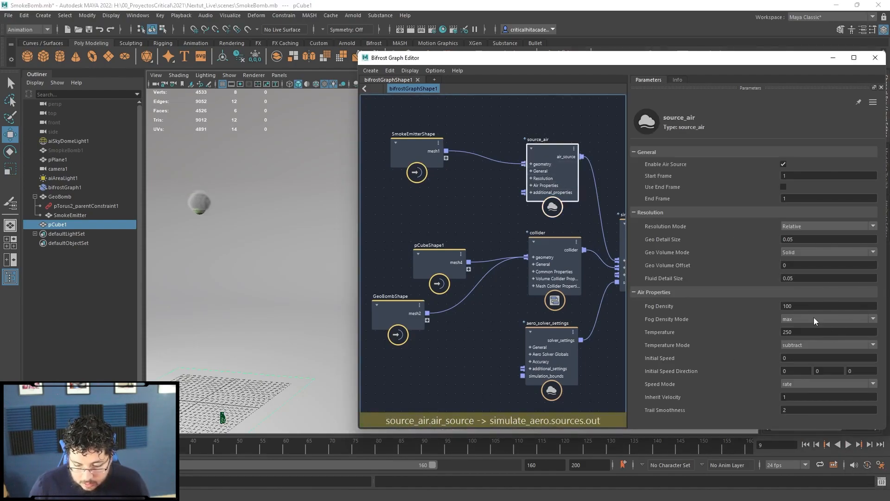
{"action": "left_click", "coordinate": [807, 306]}
{"action": "key", "text": "BackSpace"}
{"action": "key", "text": "BackSpace"}
{"action": "key", "text": "BackSpace"}
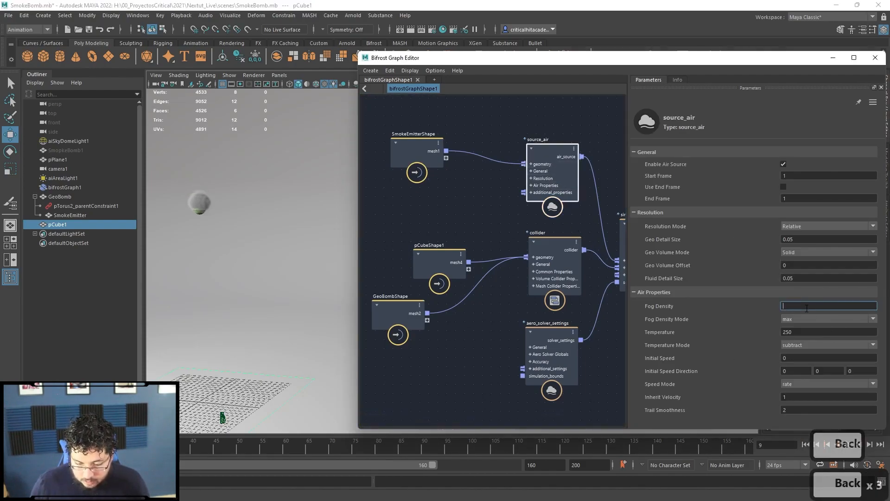
{"action": "type", "text": "200"}
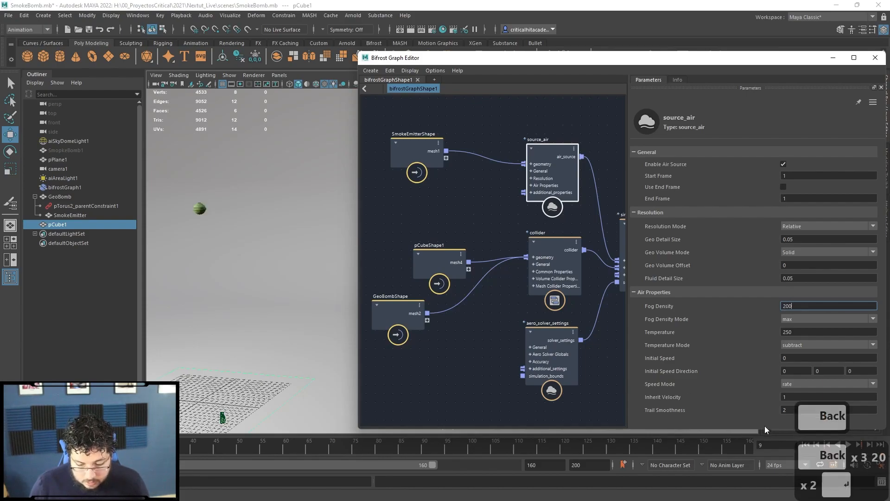
Replay the simulation from the first frame to check the smoke, and stop the playback.
{"action": "left_click", "coordinate": [805, 444]}
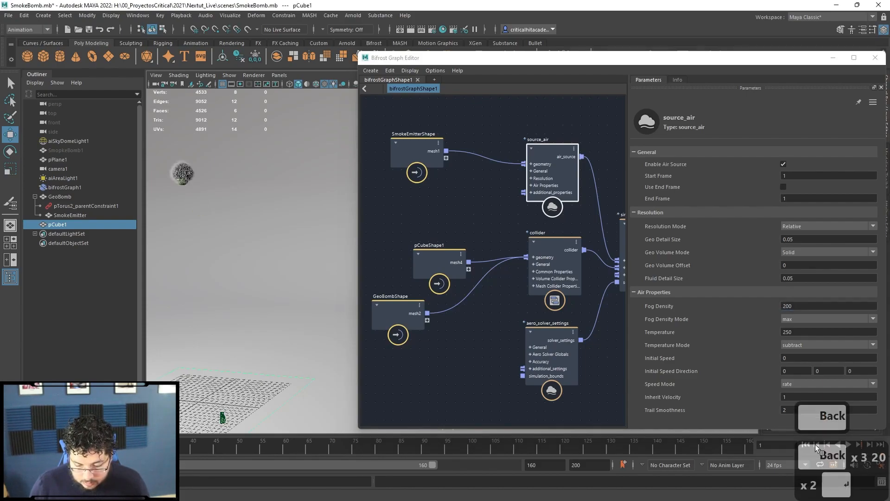
{"action": "left_click", "coordinate": [847, 444]}
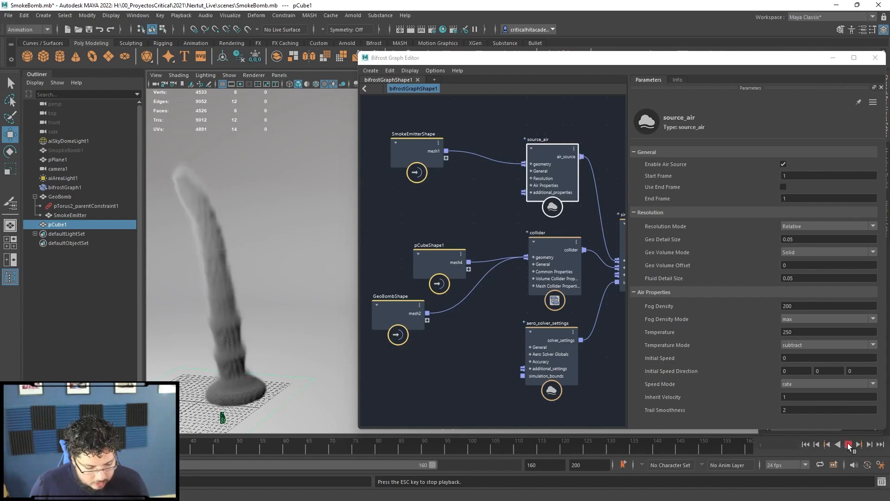
{"action": "left_click", "coordinate": [847, 444]}
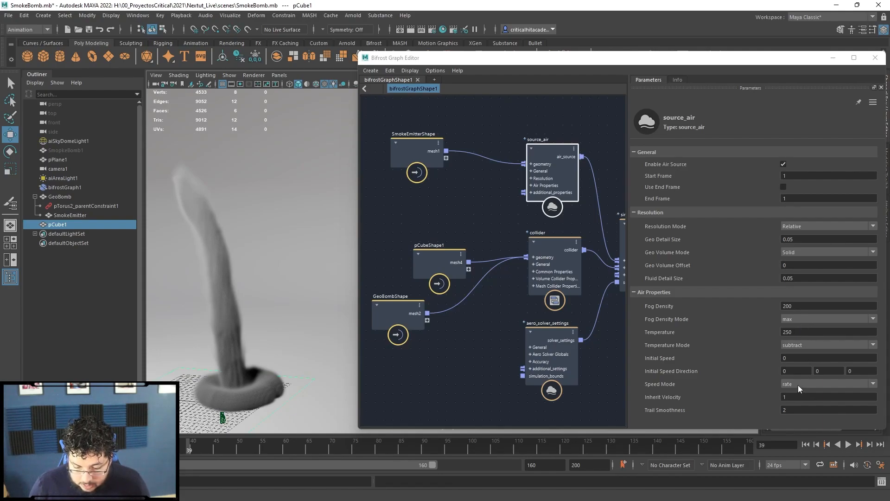
Set source_air's Fog Density Mode to rate and briefly play the simulation to check the smoke.
{"action": "left_click", "coordinate": [806, 320]}
{"action": "left_click", "coordinate": [800, 365]}
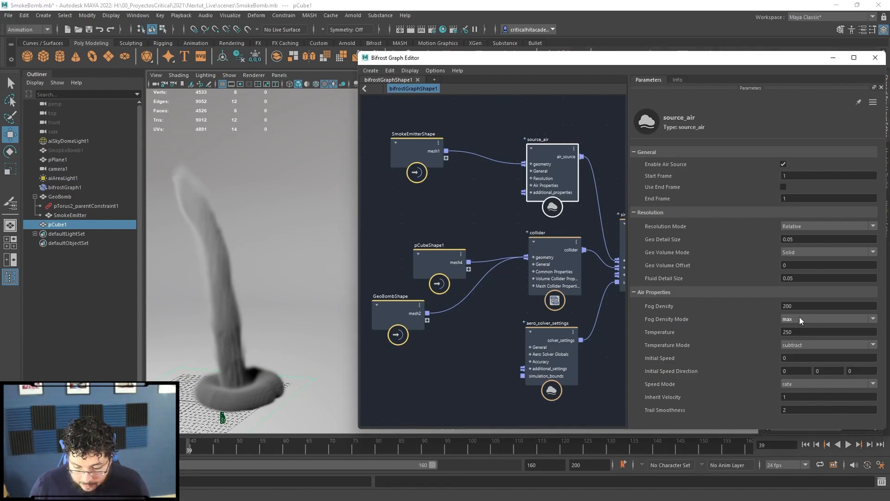
{"action": "left_click", "coordinate": [800, 318]}
{"action": "left_click", "coordinate": [802, 333]}
{"action": "left_click", "coordinate": [848, 444]}
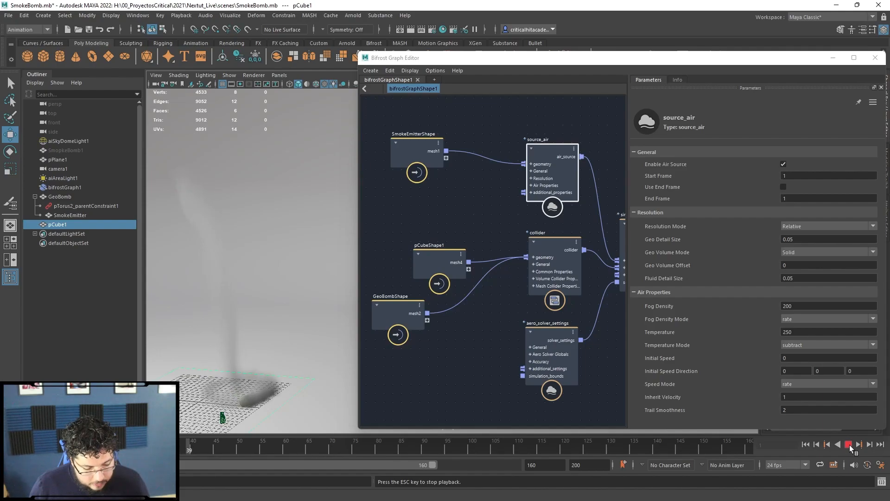
{"action": "left_click", "coordinate": [848, 444]}
Set source_air's Fog Density to 300 and replay the simulation from the first frame.
{"action": "left_click", "coordinate": [812, 306]}
{"action": "type", "text": "300"}
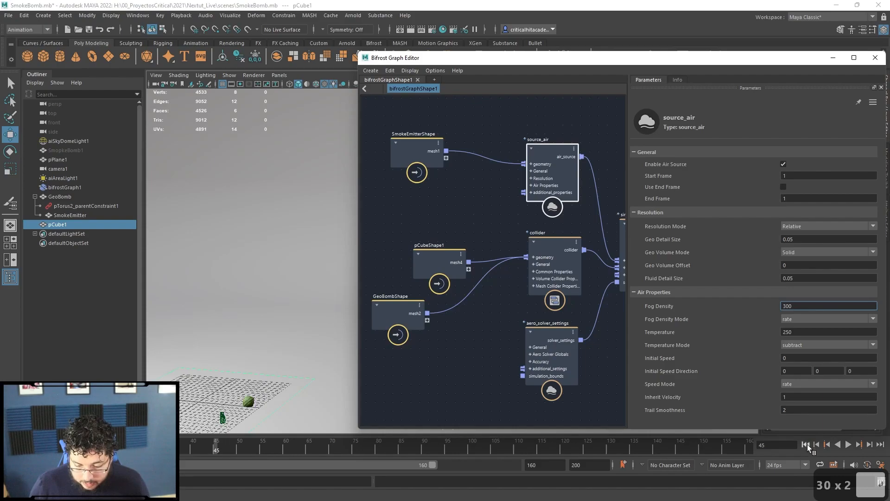
{"action": "left_click", "coordinate": [806, 445]}
{"action": "left_click", "coordinate": [849, 445]}
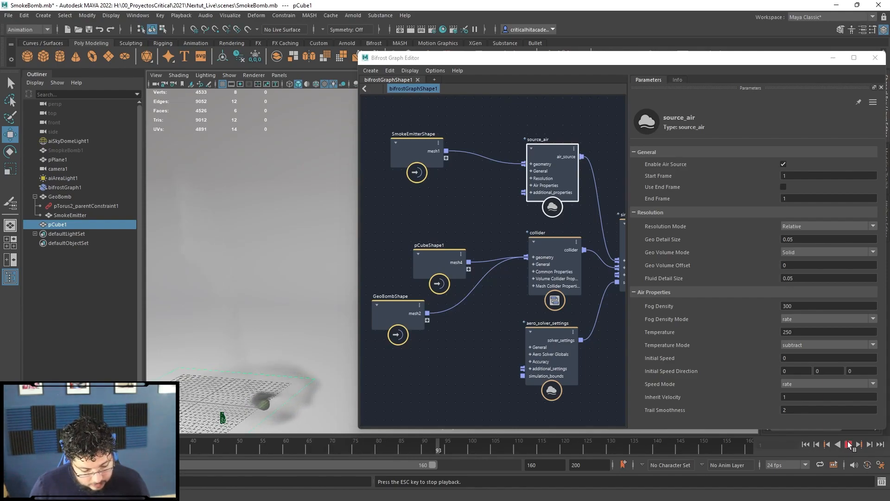
Look closer at the smoke on the floor, return to the first frame, and undo the last moves of pCube1.
{"action": "right_click_drag", "start_coordinate": [338, 298], "coordinate": [415, 313], "text": "alt"}
{"action": "left_click_drag", "start_coordinate": [304, 310], "coordinate": [318, 328], "text": "alt"}
{"action": "key", "text": "ctrl+z"}
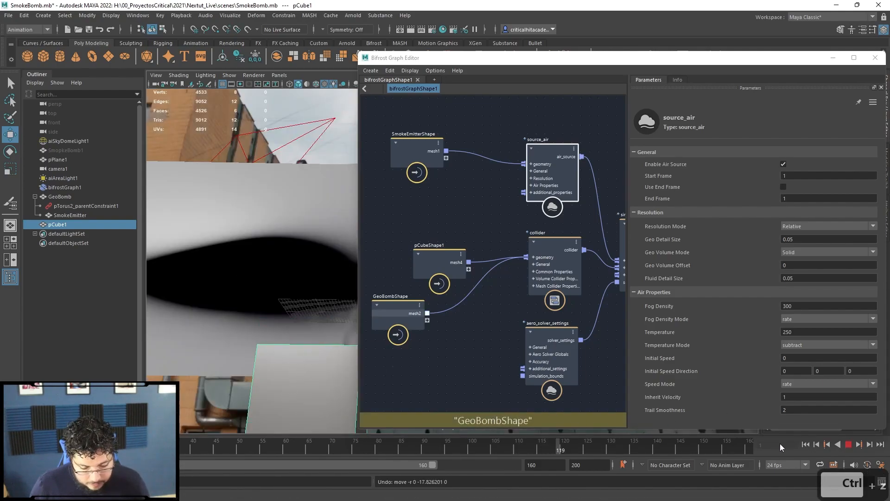
{"action": "left_click", "coordinate": [807, 445]}
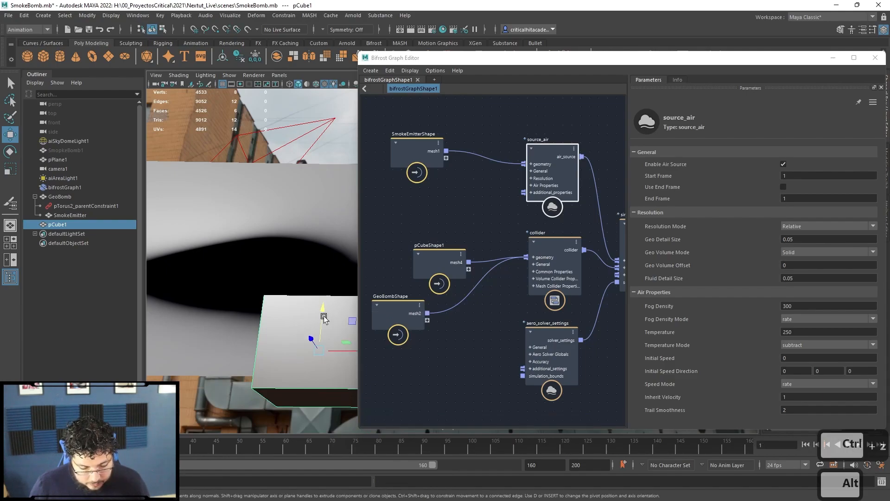
{"action": "left_click_drag", "start_coordinate": [328, 314], "coordinate": [284, 363], "text": "alt"}
{"action": "middle_click_drag", "start_coordinate": [319, 365], "coordinate": [268, 349], "text": "alt"}
{"action": "right_click_drag", "start_coordinate": [268, 349], "coordinate": [279, 343], "text": "alt"}
{"action": "key", "text": "ctrl+z"}
{"action": "key", "text": "ctrl+z"}
{"action": "key", "text": "ctrl+z"}
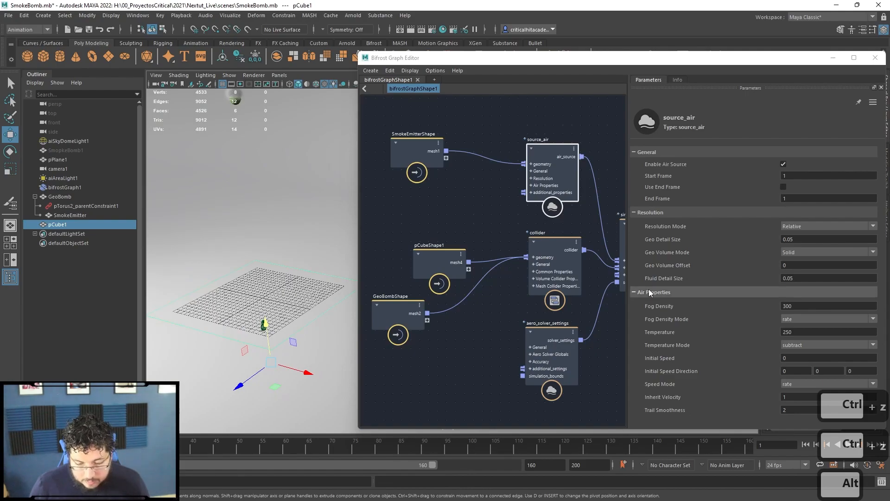
{"action": "middle_click_drag", "start_coordinate": [462, 222], "coordinate": [429, 243]}
{"action": "scroll", "coordinate": [430, 243], "scroll_direction": "down", "scroll_amount": 1}
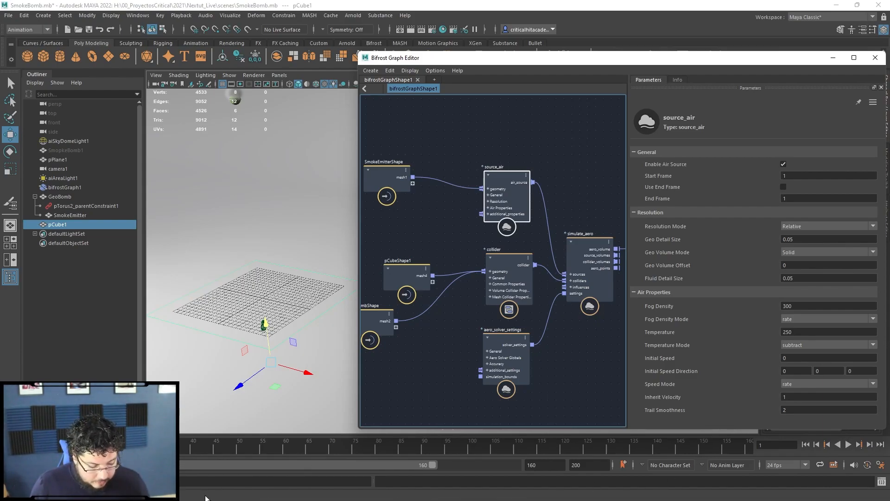
{"action": "key", "text": "super"}
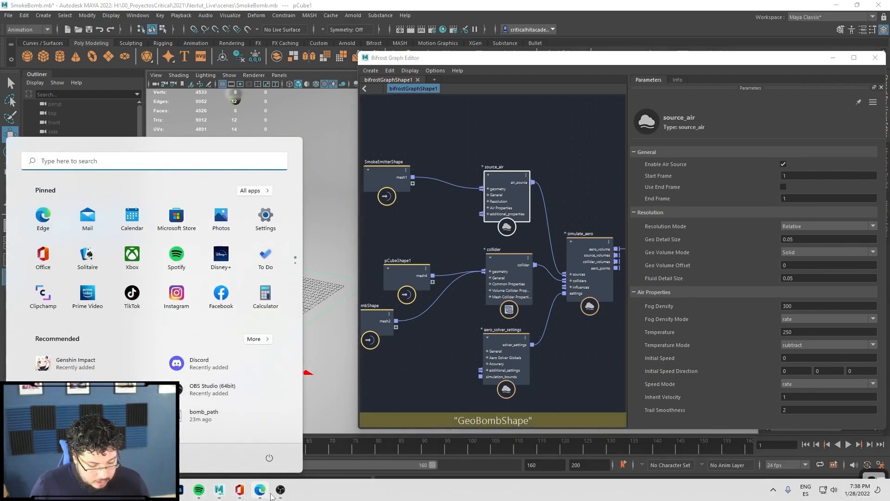
{"action": "key", "text": "super"}
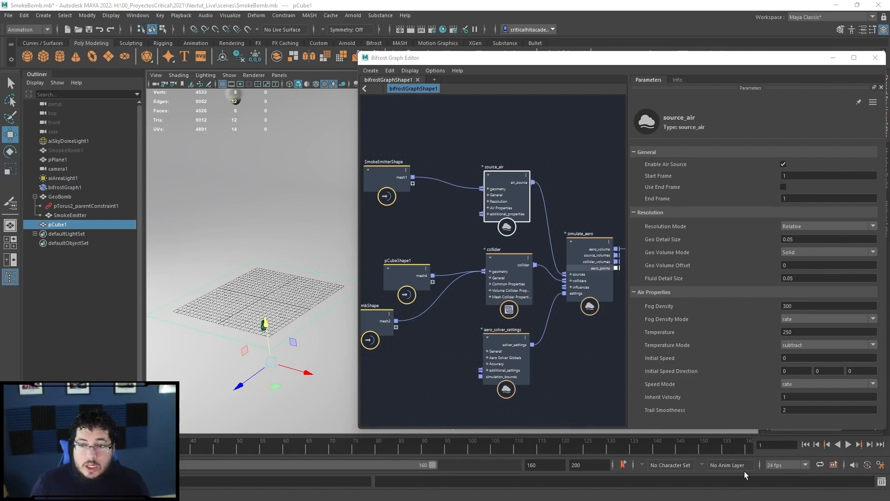
Move the pCubeShape1 and GeoBombShape nodes farther from the collider node to make room in the graph.
{"action": "middle_click_drag", "start_coordinate": [440, 349], "coordinate": [503, 326]}
{"action": "left_click_drag", "start_coordinate": [408, 303], "coordinate": [405, 305]}
{"action": "left_click_drag", "start_coordinate": [456, 263], "coordinate": [354, 244]}
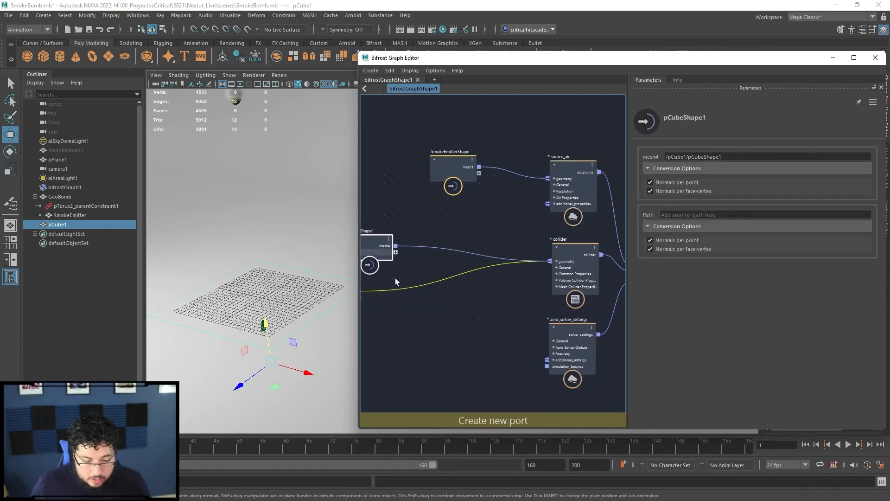
{"action": "middle_click_drag", "start_coordinate": [442, 316], "coordinate": [461, 309]}
{"action": "left_click", "coordinate": [460, 310]}
Add a vorticity_influence node in the free space beside aero_solver_settings.
{"action": "key", "text": "Tab"}
{"action": "type", "text": "vpor"}
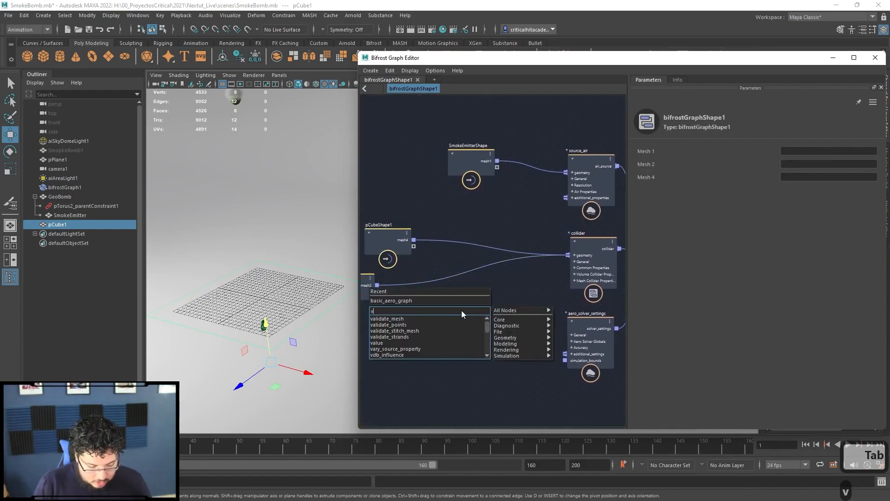
{"action": "key", "text": "BackSpace"}
{"action": "key", "text": "BackSpace"}
{"action": "key", "text": "BackSpace"}
{"action": "type", "text": "prto"}
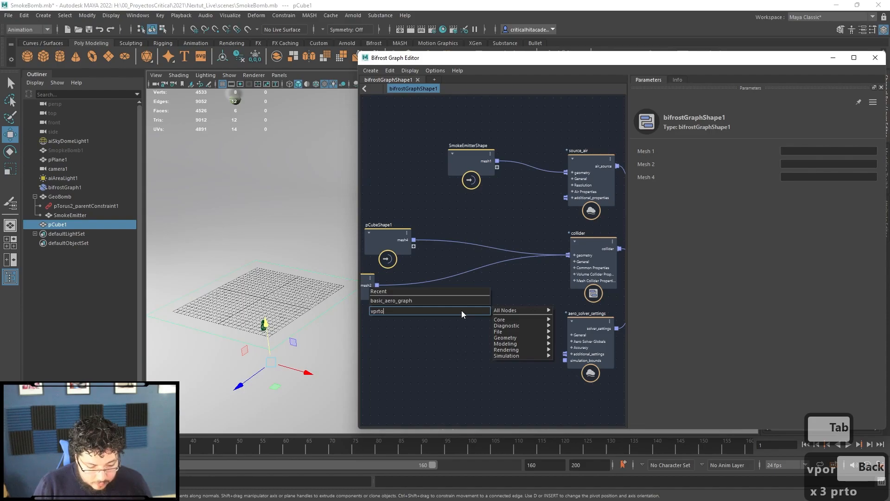
{"action": "key", "text": "BackSpace"}
{"action": "key", "text": "BackSpace"}
{"action": "key", "text": "BackSpace"}
{"action": "key", "text": "BackSpace"}
{"action": "type", "text": "or"}
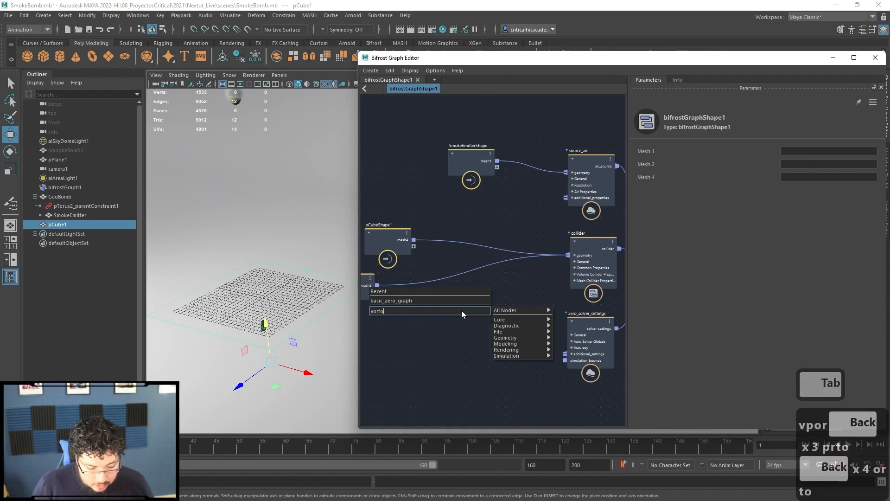
{"action": "type", "text": "to"}
{"action": "key", "text": "BackSpace"}
{"action": "key", "text": "Return"}
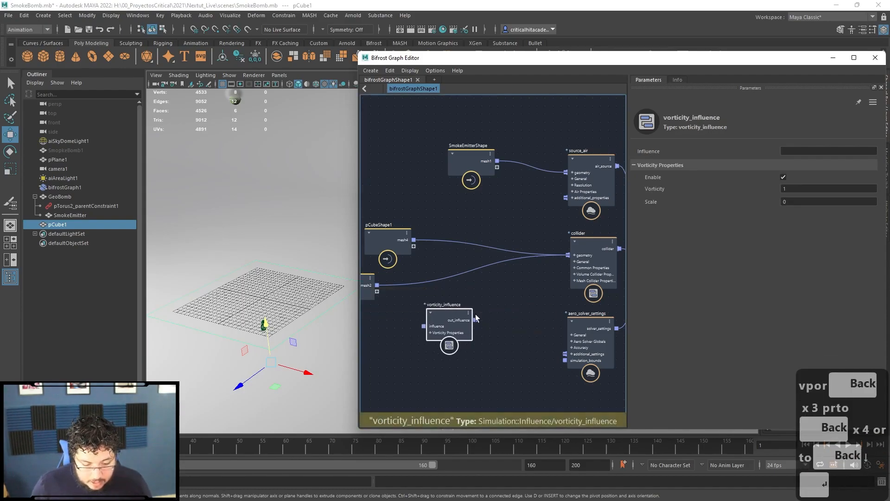
Add a drag_influence node and arrange it directly below the vorticity_influence node.
{"action": "key", "text": "Tab"}
{"action": "type", "text": "drag"}
{"action": "key", "text": "Down"}
{"action": "key", "text": "Return"}
{"action": "left_click_drag", "start_coordinate": [497, 325], "coordinate": [461, 354]}
{"action": "left_click_drag", "start_coordinate": [450, 311], "coordinate": [462, 298]}
{"action": "left_click", "coordinate": [496, 340]}
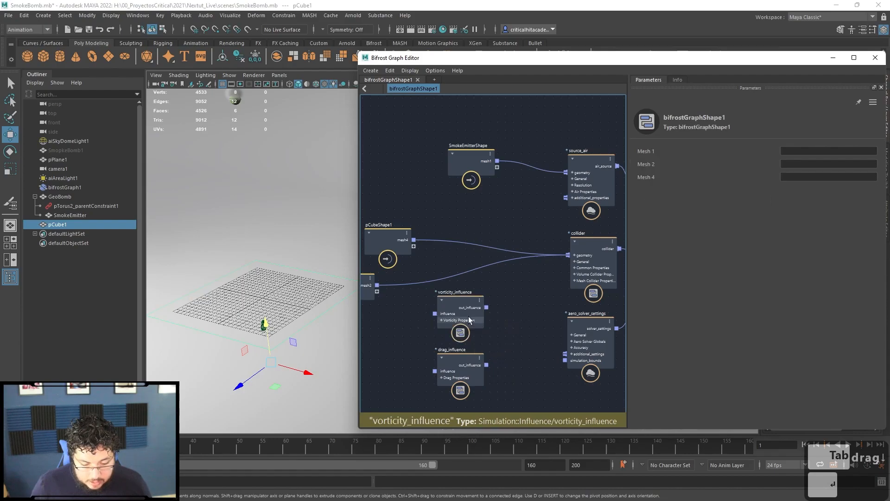
Shift the aero_solver_settings node slightly and connect vorticity_influence's out_influence to source_air's additional_properties.
{"action": "middle_click_drag", "start_coordinate": [546, 325], "coordinate": [513, 308]}
{"action": "scroll", "coordinate": [513, 308], "scroll_direction": "up", "scroll_amount": 2}
{"action": "left_click_drag", "start_coordinate": [551, 299], "coordinate": [532, 289]}
{"action": "middle_click_drag", "start_coordinate": [464, 354], "coordinate": [483, 324]}
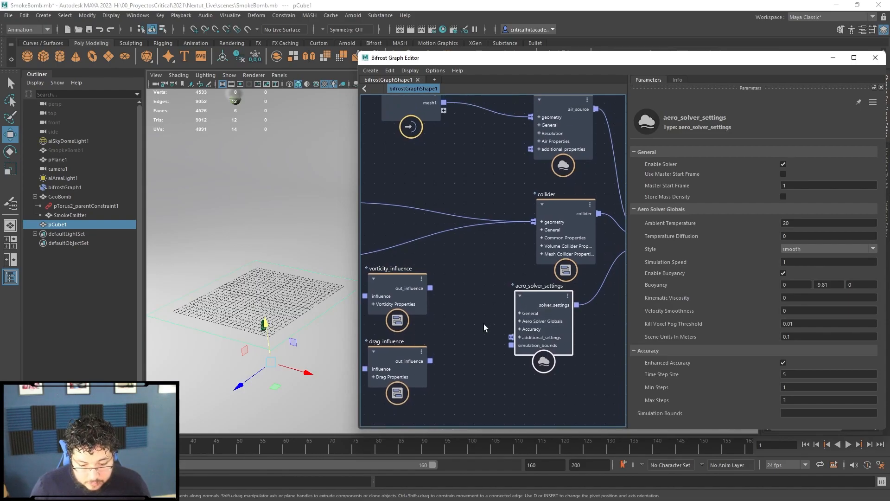
{"action": "scroll", "coordinate": [483, 324], "scroll_direction": "down", "scroll_amount": 2}
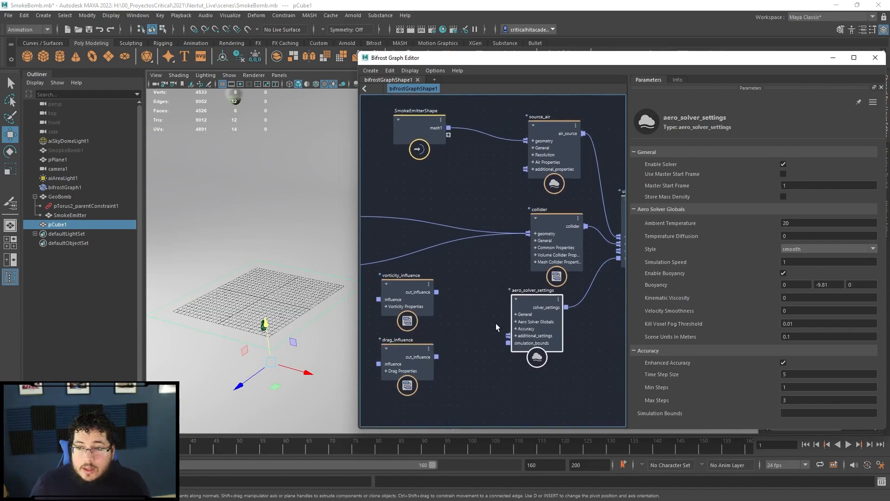
{"action": "middle_click_drag", "start_coordinate": [477, 308], "coordinate": [476, 321]}
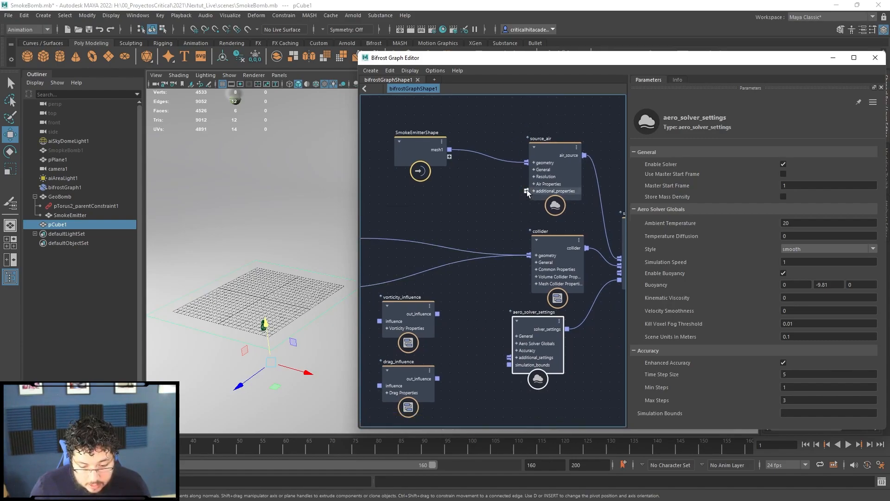
{"action": "left_click_drag", "start_coordinate": [438, 314], "coordinate": [525, 190]}
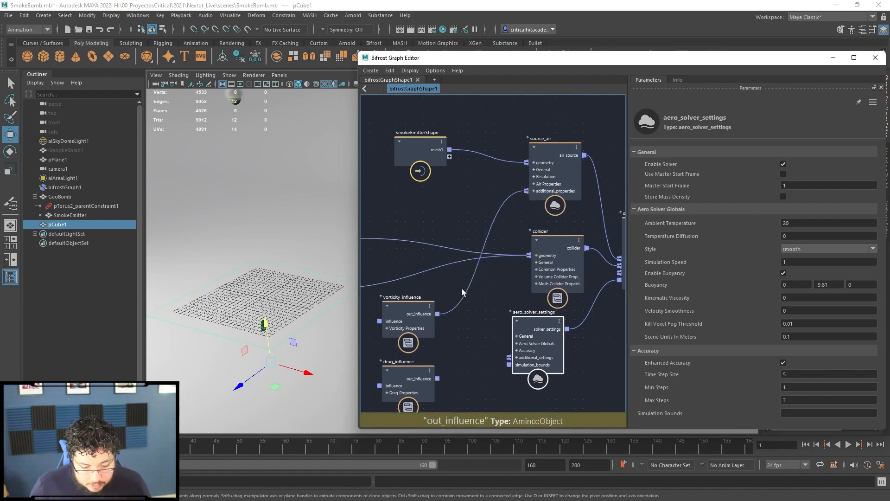
Rearrange the two influence nodes side by side and connect drag_influence's out_influence to vorticity_influence's influence input.
{"action": "middle_click_drag", "start_coordinate": [467, 307], "coordinate": [488, 293]}
{"action": "middle_click_drag", "start_coordinate": [487, 335], "coordinate": [509, 334]}
{"action": "left_click_drag", "start_coordinate": [455, 289], "coordinate": [493, 287]}
{"action": "left_click_drag", "start_coordinate": [463, 364], "coordinate": [452, 304]}
{"action": "middle_click_drag", "start_coordinate": [495, 260], "coordinate": [512, 304]}
{"action": "left_click", "coordinate": [530, 326]}
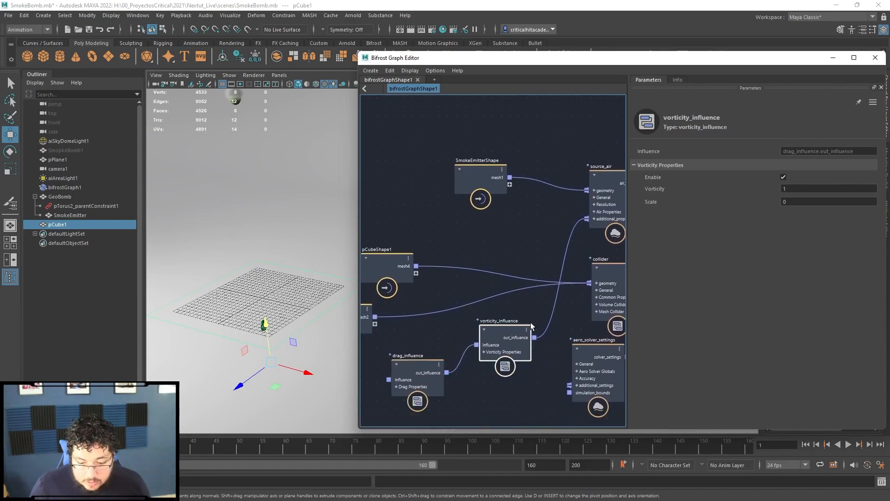
Undo the last two changes, then lock all of pCube1's translate, rotate, scale and visibility channels.
{"action": "key", "text": "ctrl+z"}
{"action": "key", "text": "ctrl+z"}
{"action": "left_click", "coordinate": [101, 225]}
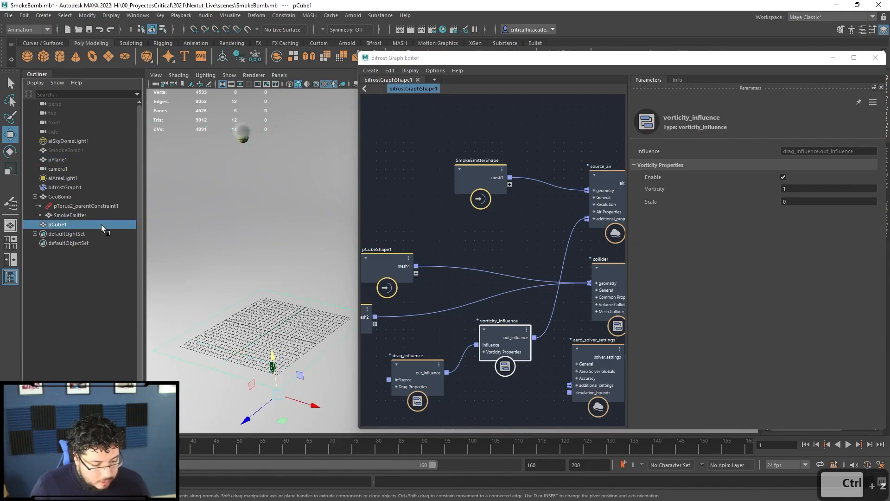
{"action": "right_click", "coordinate": [78, 225]}
{"action": "left_click", "coordinate": [850, 60]}
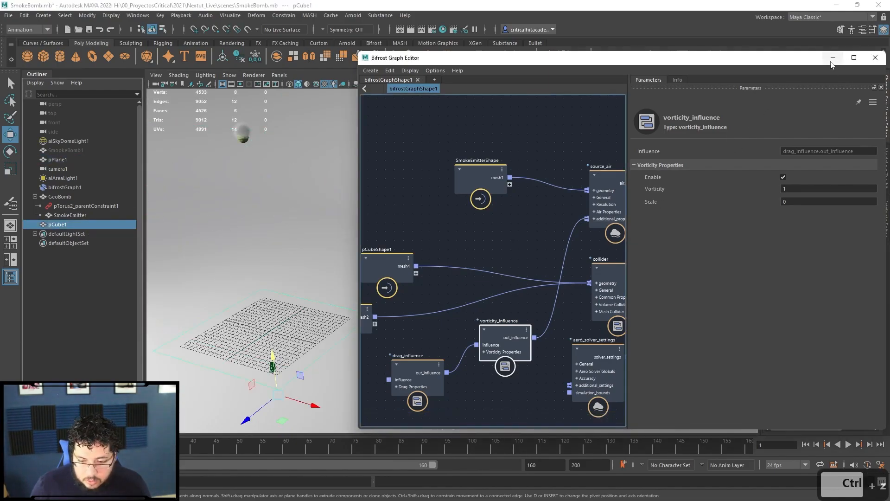
{"action": "left_click_drag", "start_coordinate": [793, 65], "coordinate": [584, 75]}
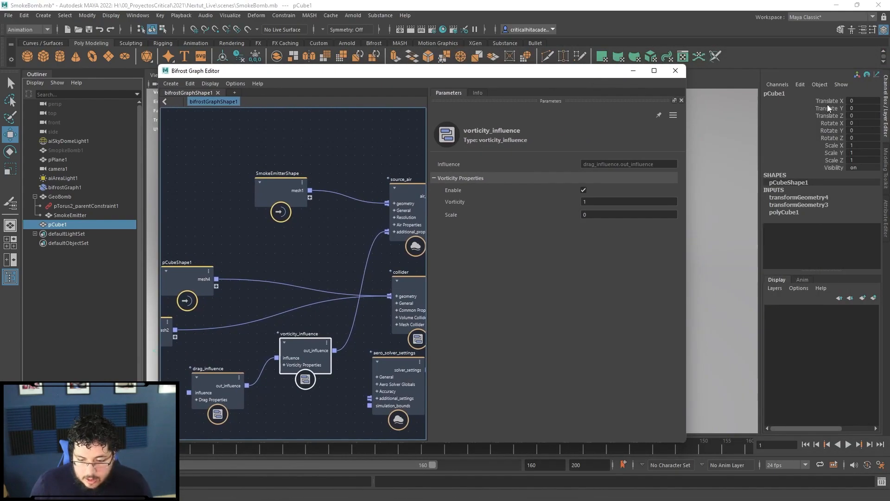
{"action": "left_click_drag", "start_coordinate": [828, 106], "coordinate": [833, 168]}
{"action": "right_click", "coordinate": [828, 159]}
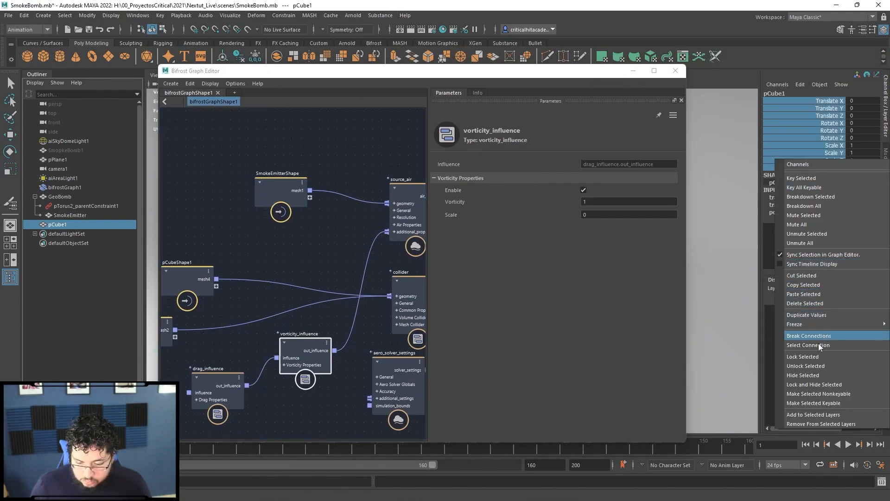
{"action": "left_click", "coordinate": [811, 357]}
Move the graph editor aside, play the simulation to check the smoke with the influences, and return to the first frame.
{"action": "left_click_drag", "start_coordinate": [524, 72], "coordinate": [771, 70]}
{"action": "middle_click_drag", "start_coordinate": [351, 175], "coordinate": [380, 202], "text": "alt"}
{"action": "middle_click_drag", "start_coordinate": [301, 204], "coordinate": [343, 217], "text": "alt"}
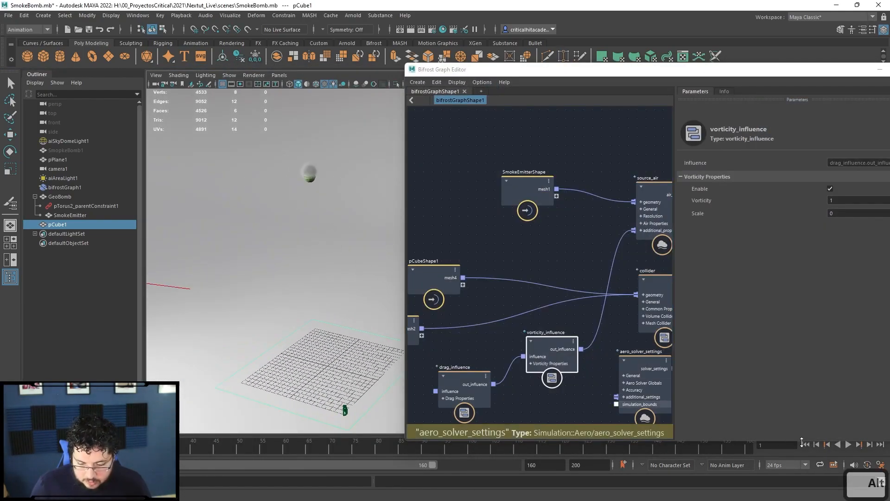
{"action": "left_click", "coordinate": [845, 445]}
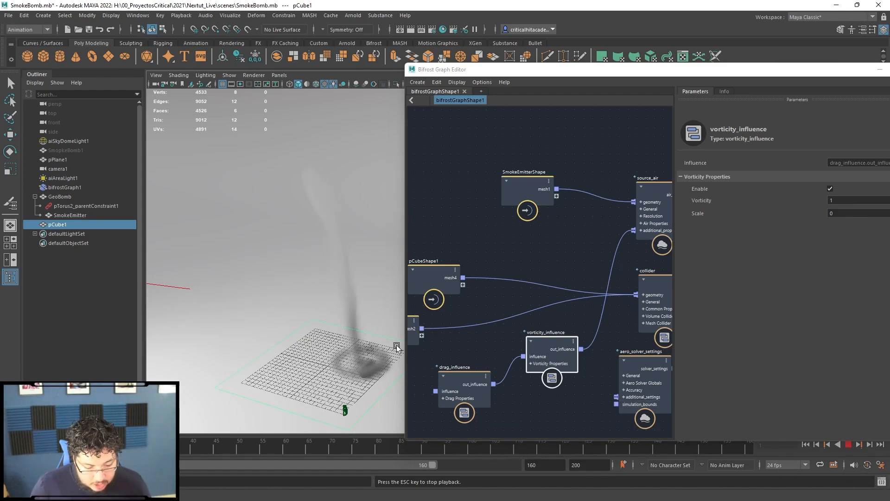
{"action": "left_click", "coordinate": [849, 445]}
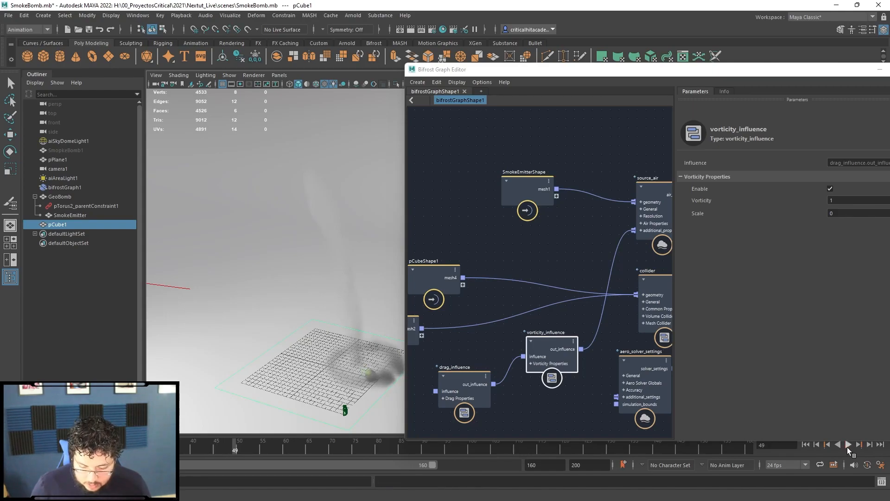
{"action": "left_click", "coordinate": [806, 444]}
Show source_air's parameters with the whole graph editor in view, and look through the Fog Density Mode options.
{"action": "middle_click_drag", "start_coordinate": [602, 239], "coordinate": [476, 225]}
{"action": "left_click", "coordinate": [608, 186]}
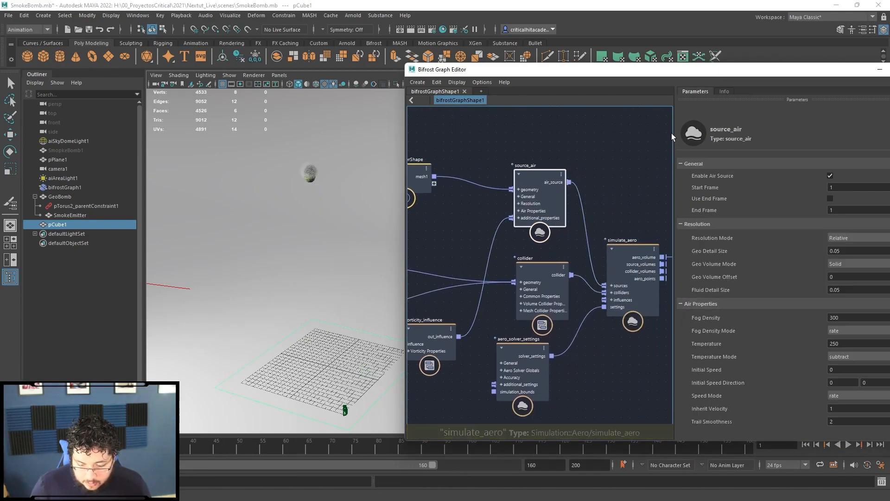
{"action": "left_click_drag", "start_coordinate": [714, 74], "coordinate": [636, 54]}
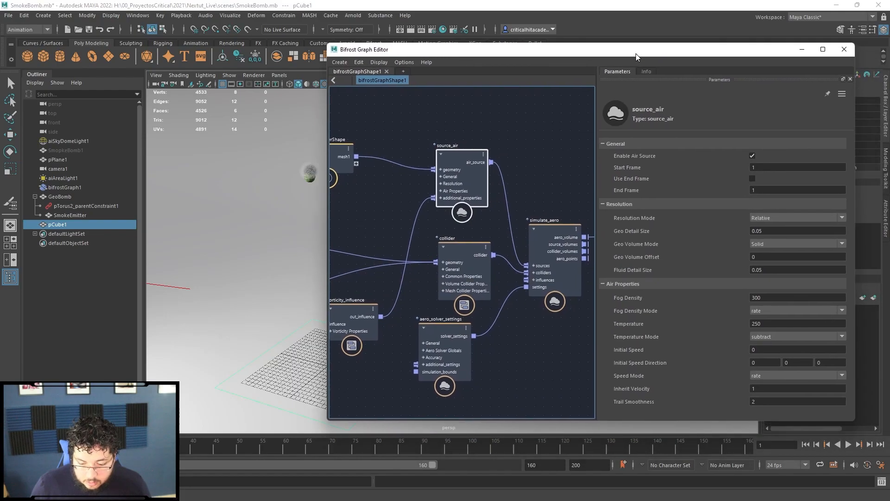
{"action": "left_click", "coordinate": [770, 311]}
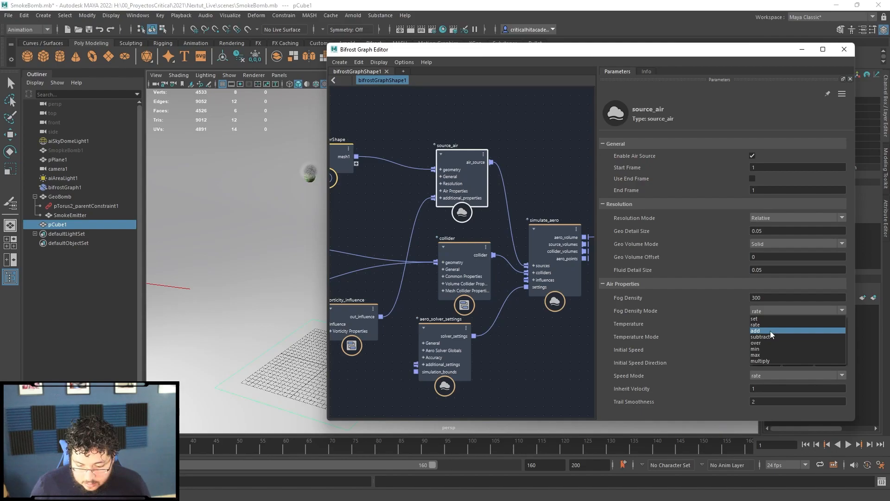
{"action": "left_click", "coordinate": [709, 310]}
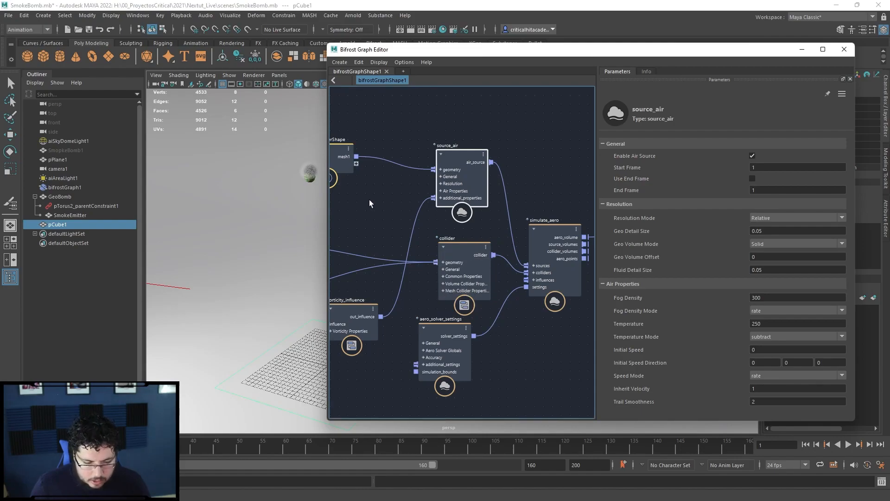
Add a dissipation_influence node and connect its out_influence to source_air's additional_properties input.
{"action": "middle_click_drag", "start_coordinate": [347, 213], "coordinate": [454, 226]}
{"action": "key", "text": "Tab"}
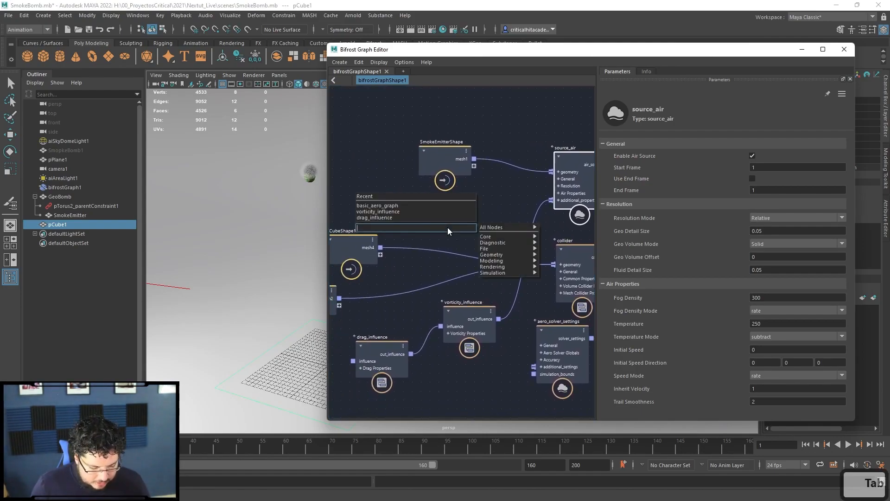
{"action": "type", "text": "dissipa"}
{"action": "key", "text": "Down"}
{"action": "key", "text": "Return"}
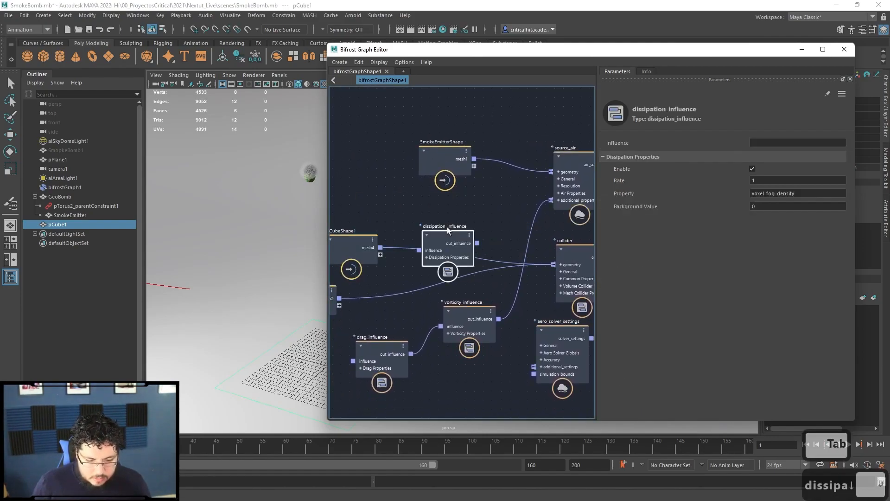
{"action": "left_click_drag", "start_coordinate": [447, 230], "coordinate": [554, 199]}
Move the graph editor clear of the viewport, play the simulation to check the dissipation, and return to the first frame.
{"action": "left_click_drag", "start_coordinate": [605, 55], "coordinate": [659, 72]}
{"action": "left_click", "coordinate": [555, 18]}
{"action": "left_click_drag", "start_coordinate": [477, 70], "coordinate": [603, 59]}
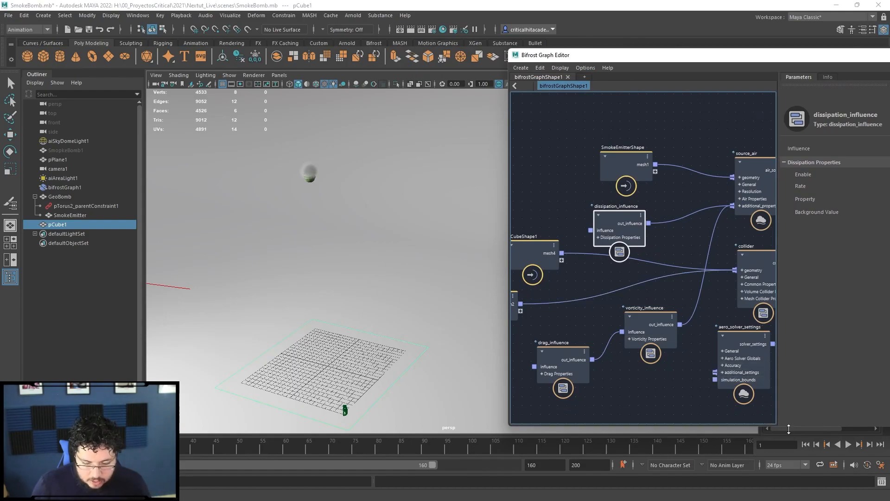
{"action": "left_click", "coordinate": [808, 444]}
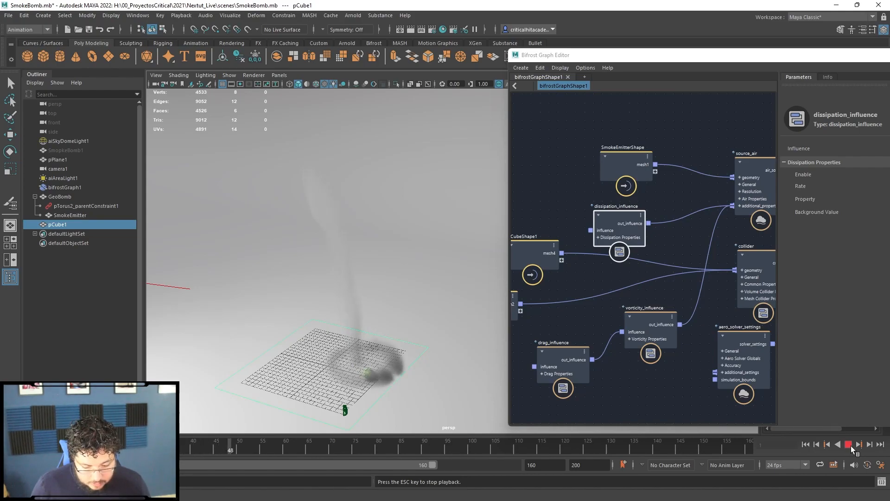
{"action": "left_click", "coordinate": [806, 444]}
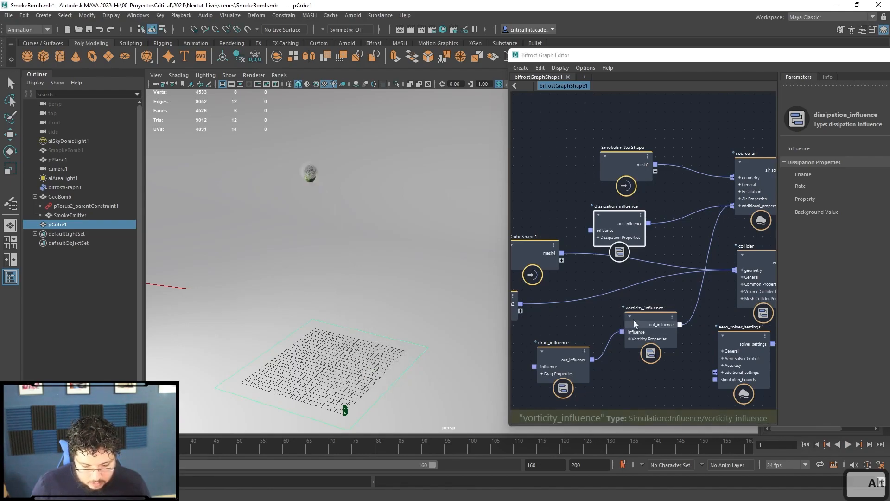
Show source_air's parameters and widen the graph editor so that the nodes and parameter values are in view together.
{"action": "middle_click_drag", "start_coordinate": [633, 321], "coordinate": [646, 249], "text": "alt"}
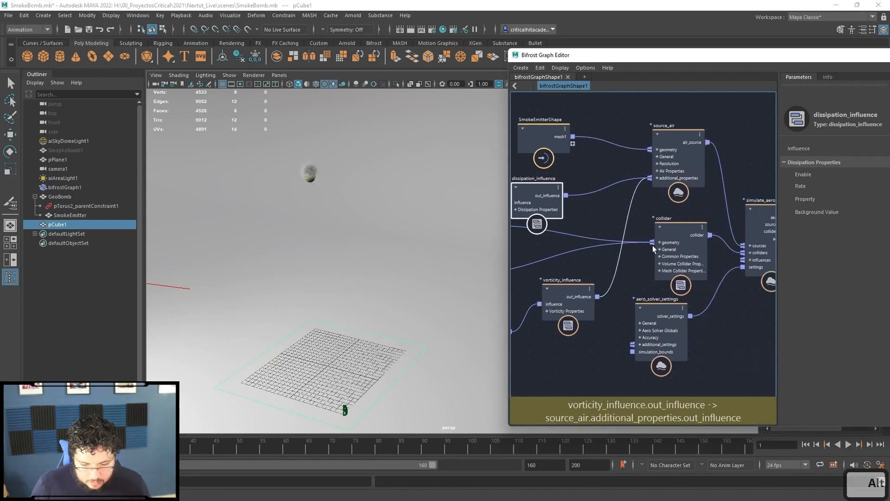
{"action": "left_click", "coordinate": [682, 134]}
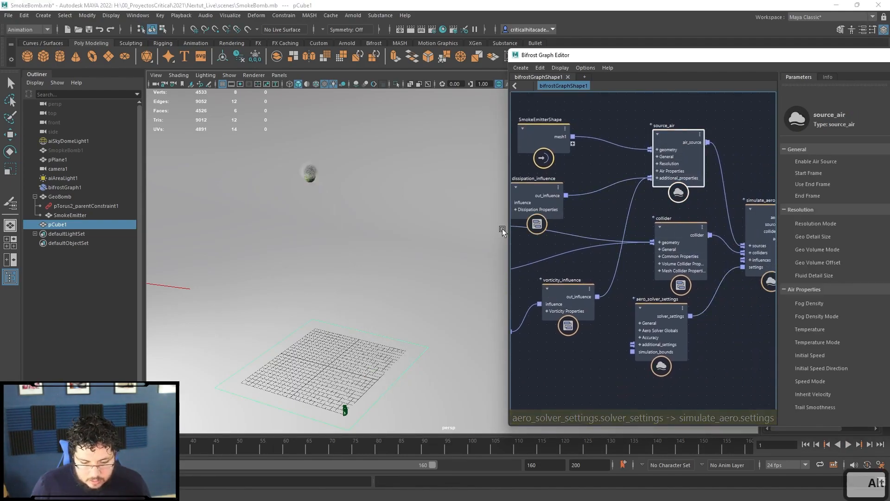
{"action": "left_click_drag", "start_coordinate": [504, 226], "coordinate": [391, 214]}
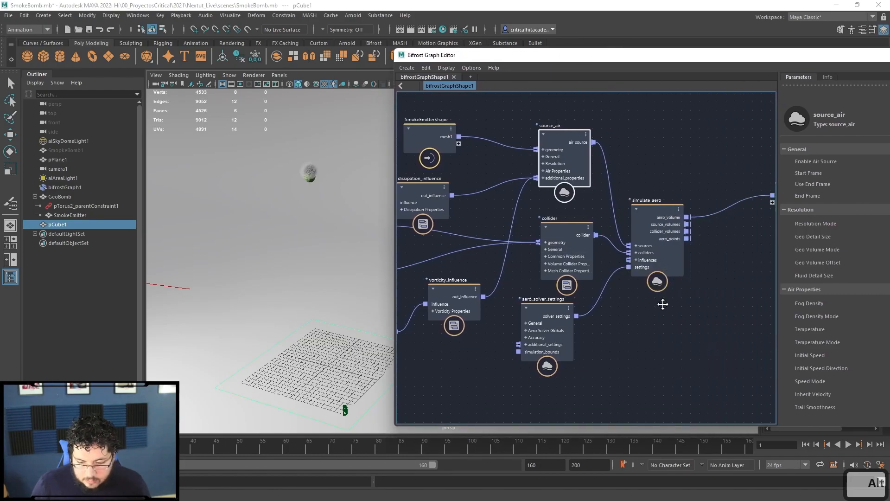
{"action": "middle_click_drag", "start_coordinate": [663, 304], "coordinate": [641, 294], "text": "alt"}
{"action": "left_click_drag", "start_coordinate": [723, 57], "coordinate": [608, 37]}
{"action": "middle_click_drag", "start_coordinate": [571, 290], "coordinate": [600, 312], "text": "alt"}
{"action": "scroll", "coordinate": [568, 305], "scroll_direction": "down", "scroll_amount": 1}
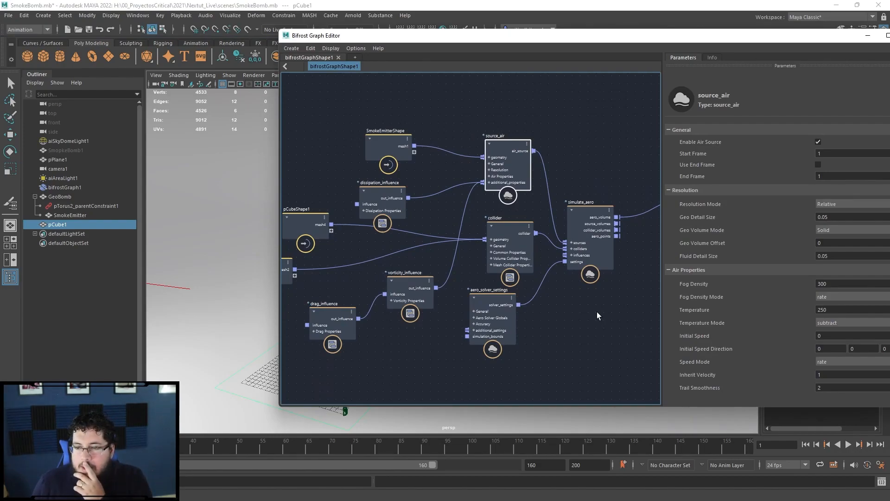
Spread out the SmokeEmitterShape, dissipation_influence and source_air nodes to free space between the emitter and the air source.
{"action": "middle_click_drag", "start_coordinate": [437, 236], "coordinate": [503, 304], "text": "alt"}
{"action": "scroll", "coordinate": [503, 304], "scroll_direction": "up", "scroll_amount": 2}
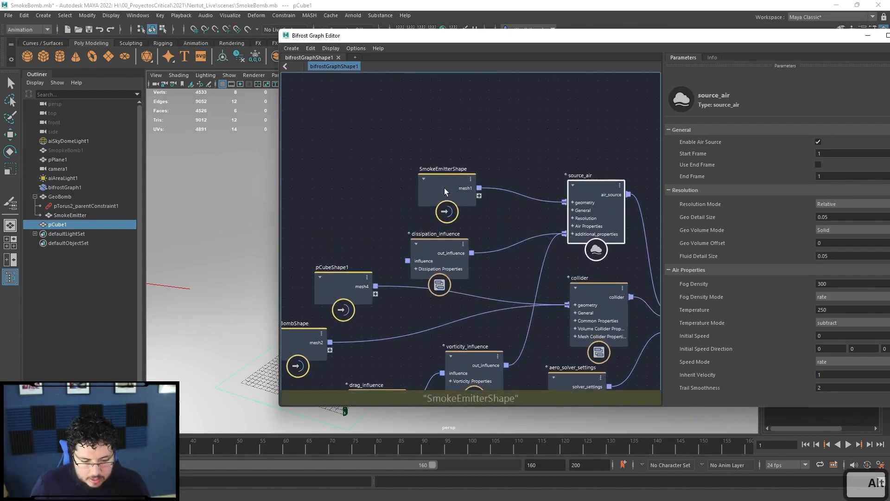
{"action": "left_click_drag", "start_coordinate": [444, 187], "coordinate": [432, 130]}
{"action": "left_click_drag", "start_coordinate": [437, 240], "coordinate": [396, 180]}
{"action": "left_click", "coordinate": [459, 242]}
{"action": "middle_click_drag", "start_coordinate": [605, 202], "coordinate": [583, 199], "text": "alt"}
{"action": "scroll", "coordinate": [582, 199], "scroll_direction": "up", "scroll_amount": 1}
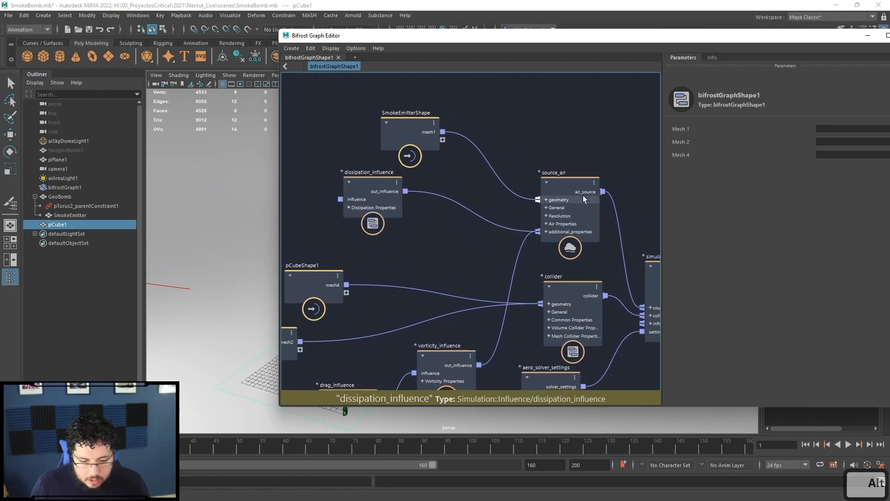
{"action": "left_click_drag", "start_coordinate": [583, 199], "coordinate": [577, 190]}
Add a vary_source_property node in the free space below dissipation_influence.
{"action": "left_click", "coordinate": [428, 243]}
{"action": "key", "text": "Tab"}
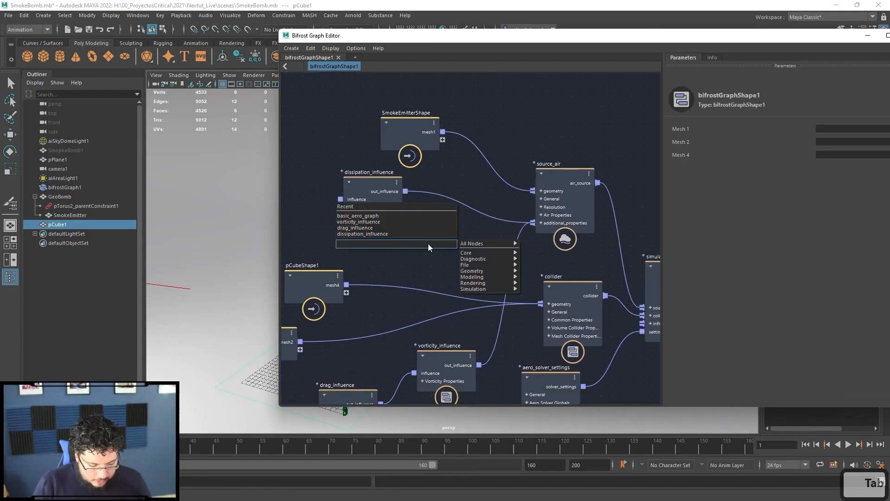
{"action": "type", "text": "ari"}
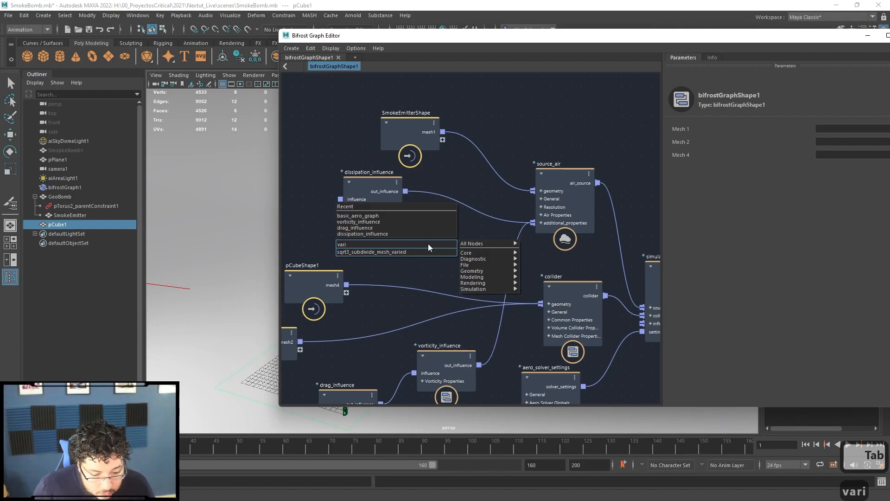
{"action": "key", "text": "BackSpace"}
{"action": "key", "text": "Down"}
{"action": "key", "text": "Return"}
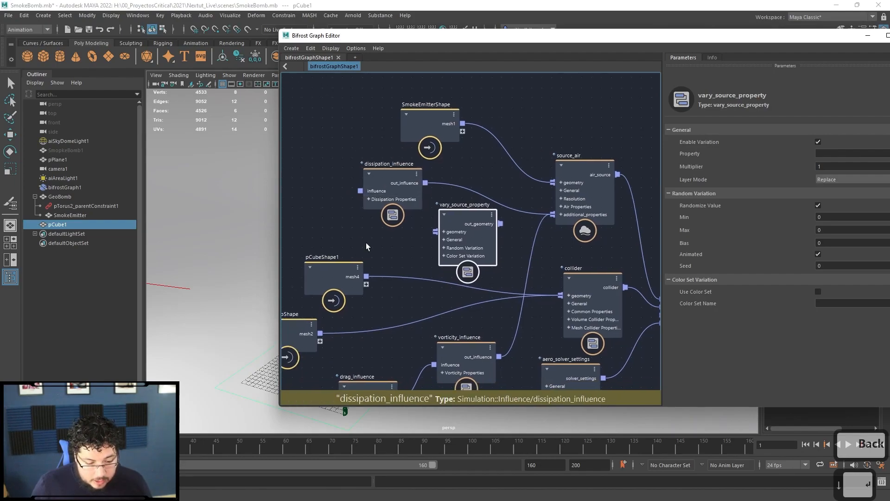
Connect SmokeEmitterShape's mesh1 to vary_source_property's geometry input, and its out_geometry to source_air's geometry input.
{"action": "middle_click_drag", "start_coordinate": [343, 248], "coordinate": [363, 240]}
{"action": "left_click_drag", "start_coordinate": [418, 112], "coordinate": [437, 232]}
{"action": "middle_click_drag", "start_coordinate": [465, 167], "coordinate": [436, 173]}
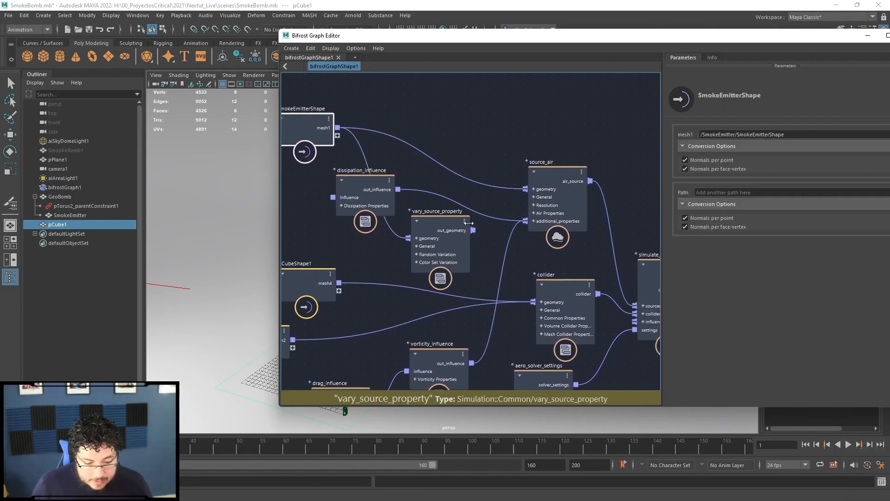
{"action": "left_click_drag", "start_coordinate": [473, 230], "coordinate": [521, 188]}
Set vary_source_property's Property to fog_density, checking the property names on source_air.
{"action": "left_click", "coordinate": [442, 218]}
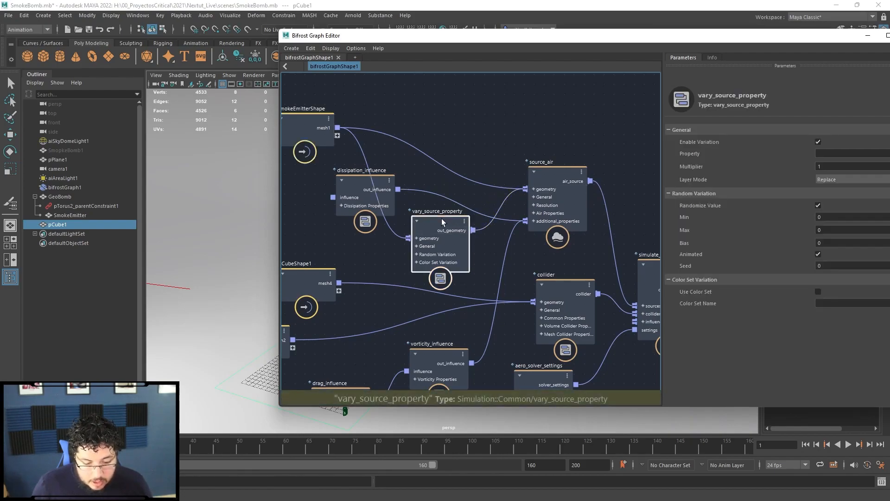
{"action": "left_click_drag", "start_coordinate": [682, 46], "coordinate": [579, 49]}
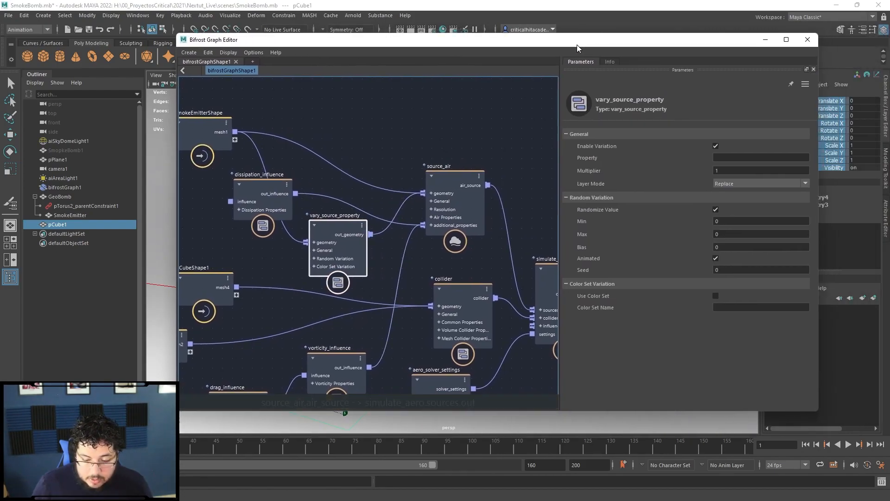
{"action": "left_click", "coordinate": [445, 206]}
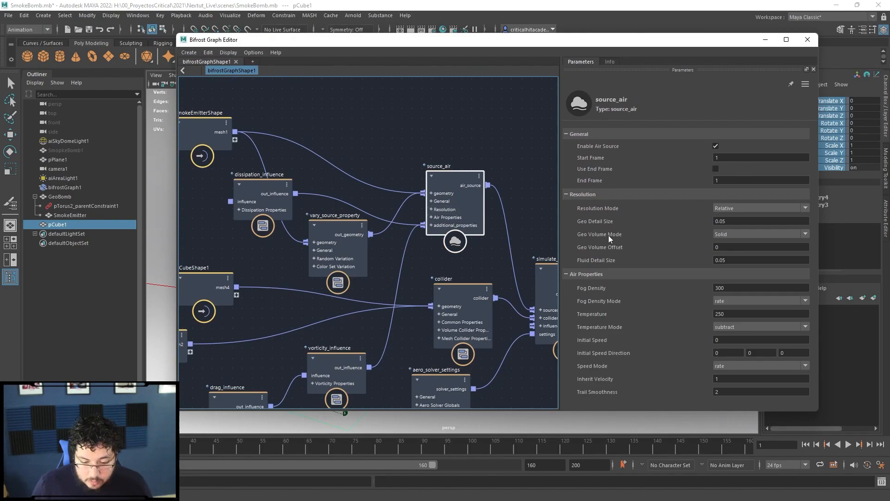
{"action": "left_click", "coordinate": [352, 234]}
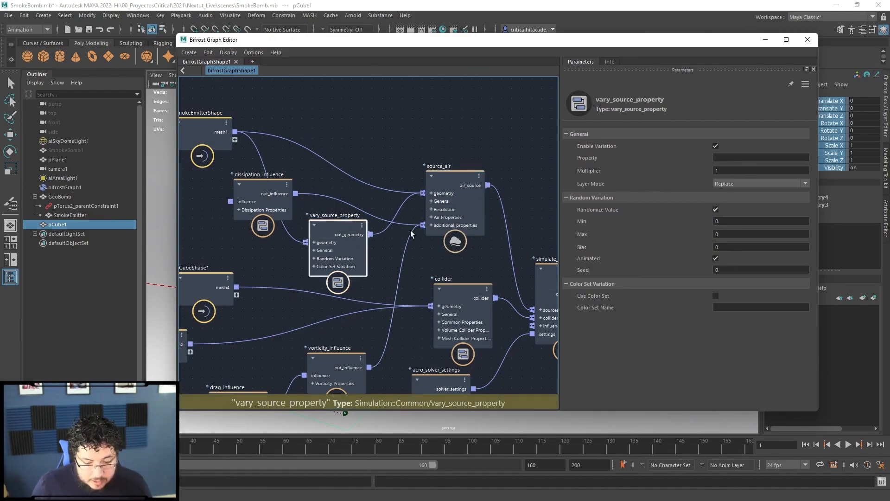
{"action": "left_click", "coordinate": [742, 157]}
{"action": "type", "text": "fog_density"}
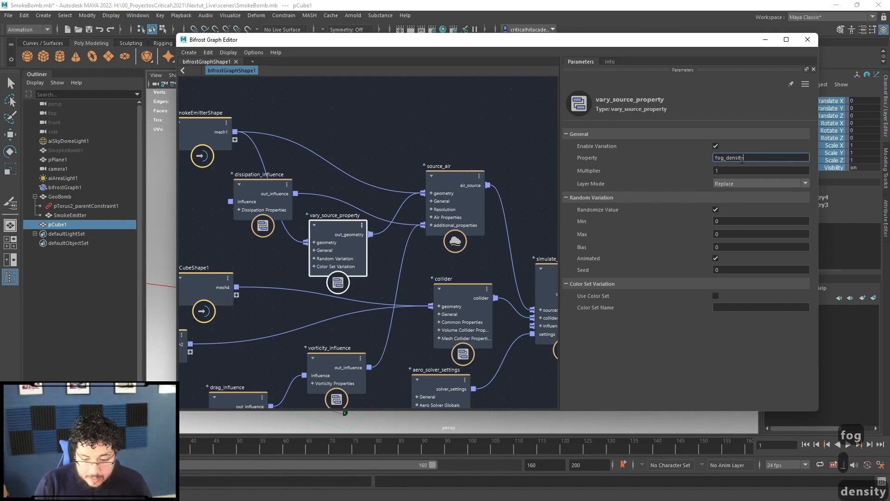
{"action": "key", "text": "Return"}
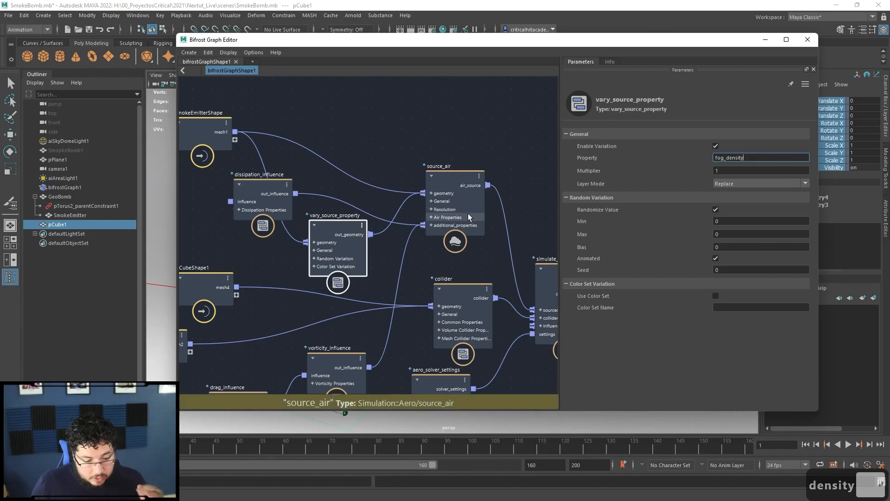
Review source_air's fog density settings, then play the simulation with the graph editor moved aside to check the source variation, and stop it.
{"action": "left_click_drag", "start_coordinate": [372, 52], "coordinate": [337, 62]}
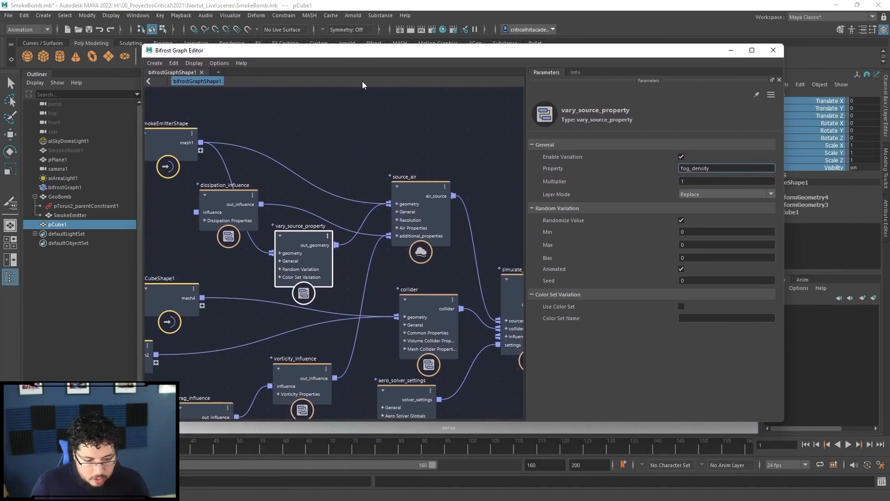
{"action": "left_click", "coordinate": [416, 194]}
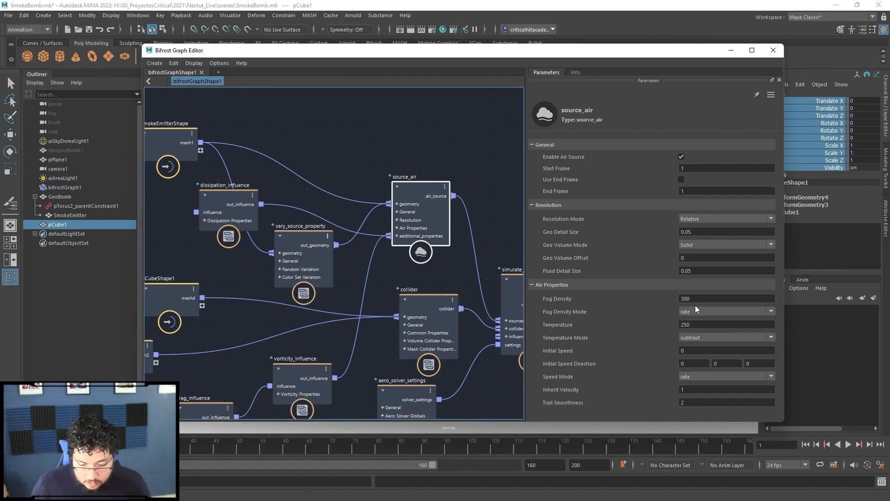
{"action": "left_click", "coordinate": [317, 239]}
{"action": "left_click_drag", "start_coordinate": [475, 52], "coordinate": [729, 53]}
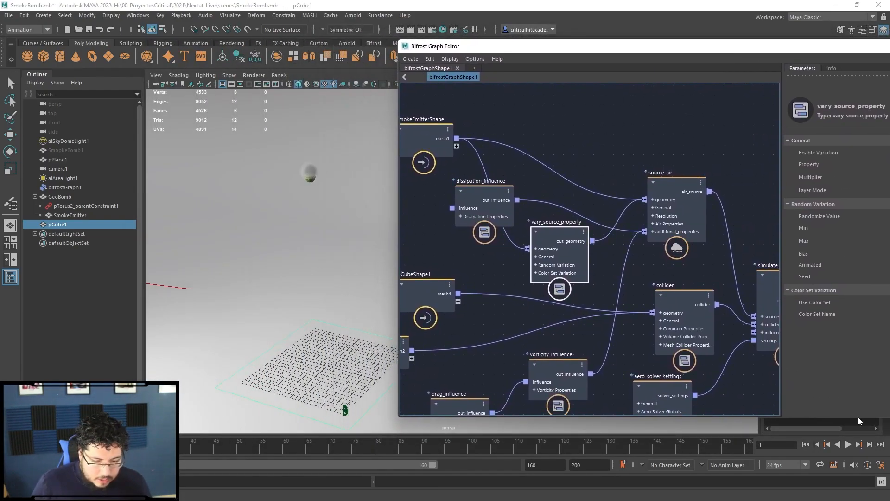
{"action": "left_click", "coordinate": [848, 444]}
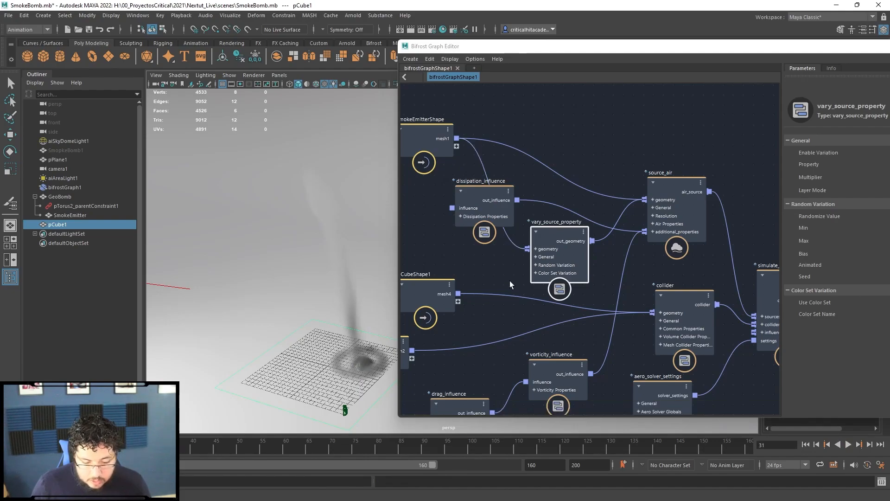
{"action": "key", "text": "Escape"}
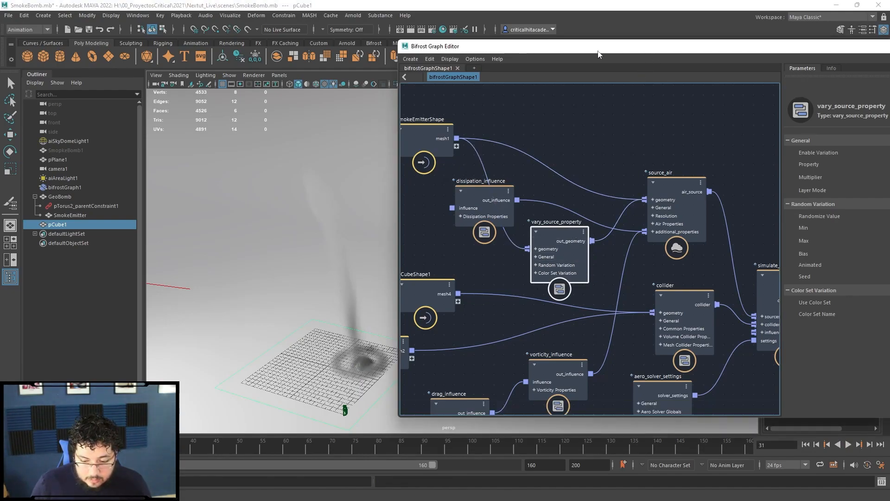
Set the vary_source_property node's random variation to a minimum of 250 and a maximum of 500.
{"action": "left_click_drag", "start_coordinate": [620, 44], "coordinate": [336, 36]}
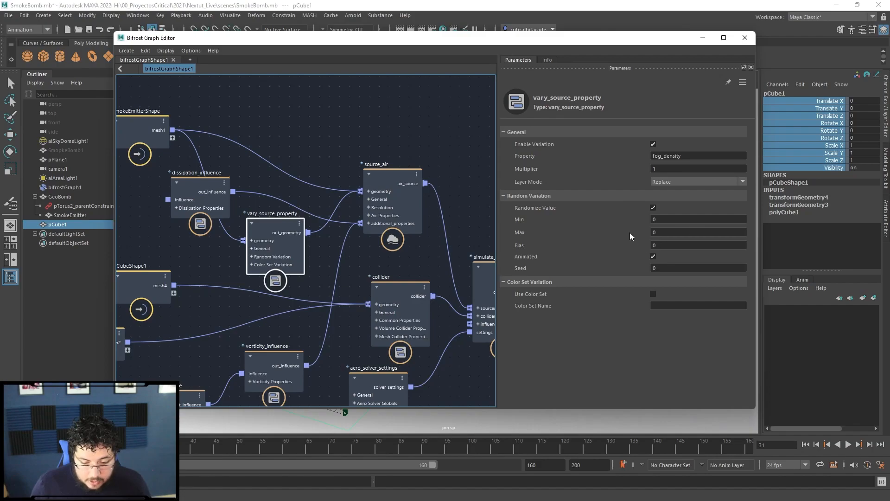
{"action": "left_click", "coordinate": [666, 219]}
{"action": "type", "text": "250"}
{"action": "left_click", "coordinate": [684, 233]}
{"action": "key", "text": "BackSpace"}
{"action": "type", "text": "500"}
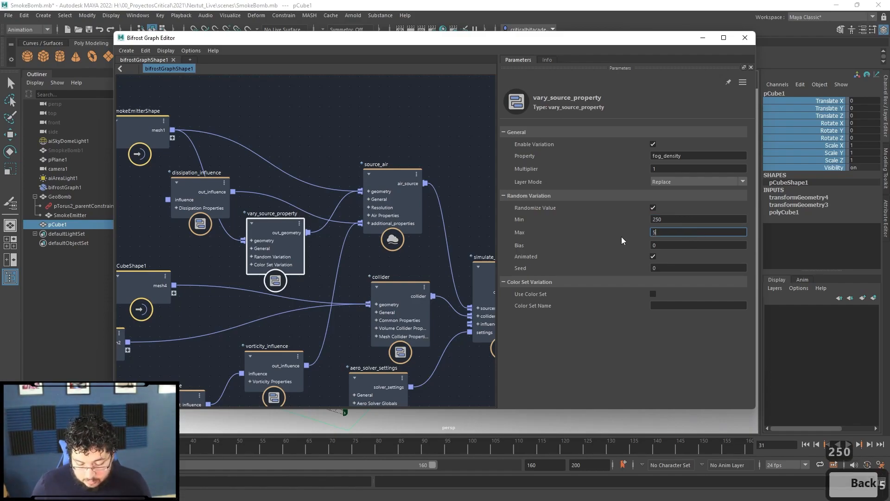
Move the vary_source_property node above dissipation_influence and set source_air's fog density mode to max.
{"action": "left_click", "coordinate": [433, 176]}
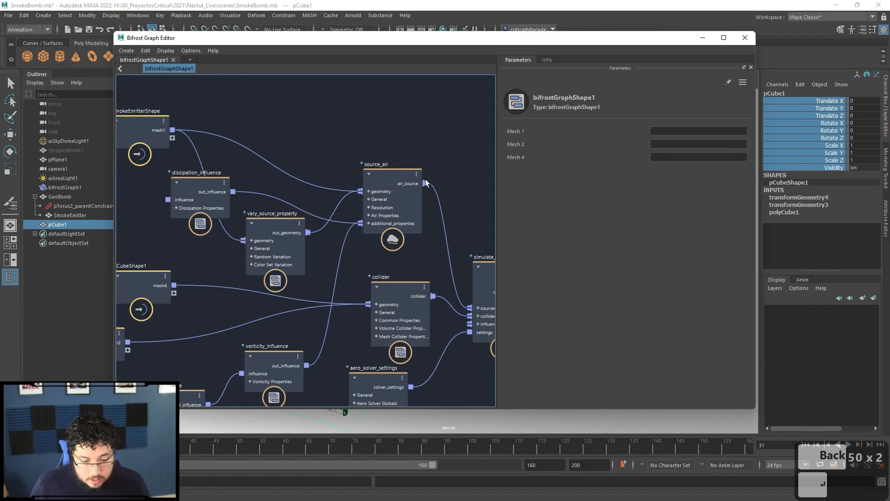
{"action": "left_click", "coordinate": [394, 180]}
{"action": "left_click_drag", "start_coordinate": [287, 221], "coordinate": [289, 111]}
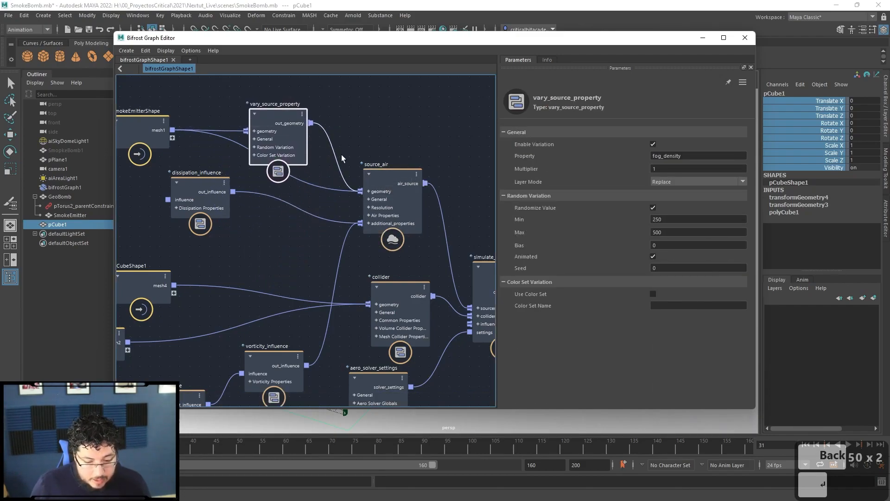
{"action": "left_click", "coordinate": [391, 160]}
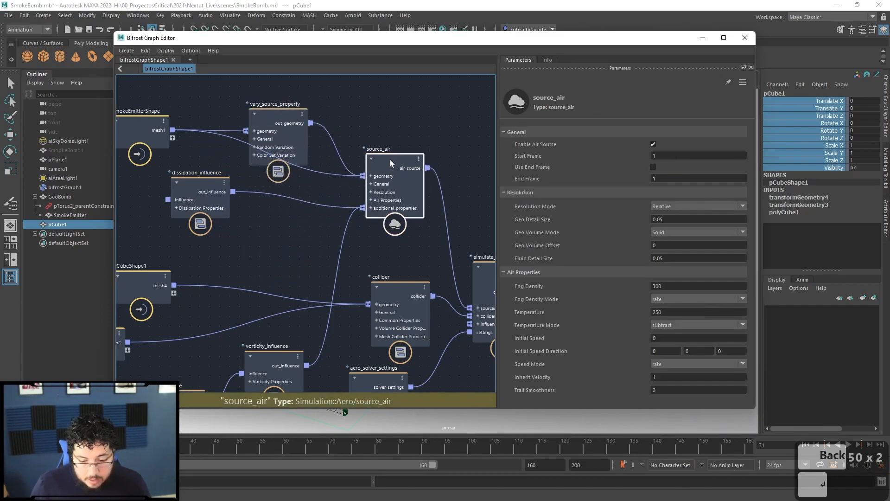
{"action": "left_click", "coordinate": [663, 300]}
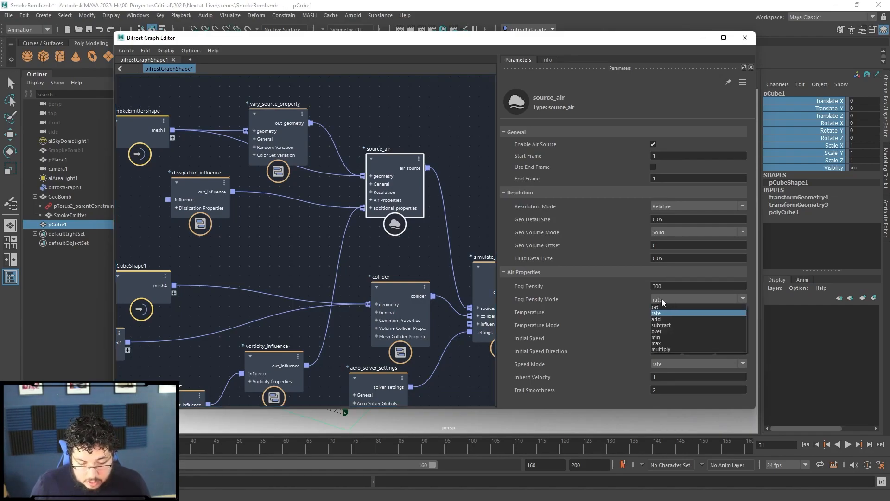
{"action": "left_click", "coordinate": [664, 344]}
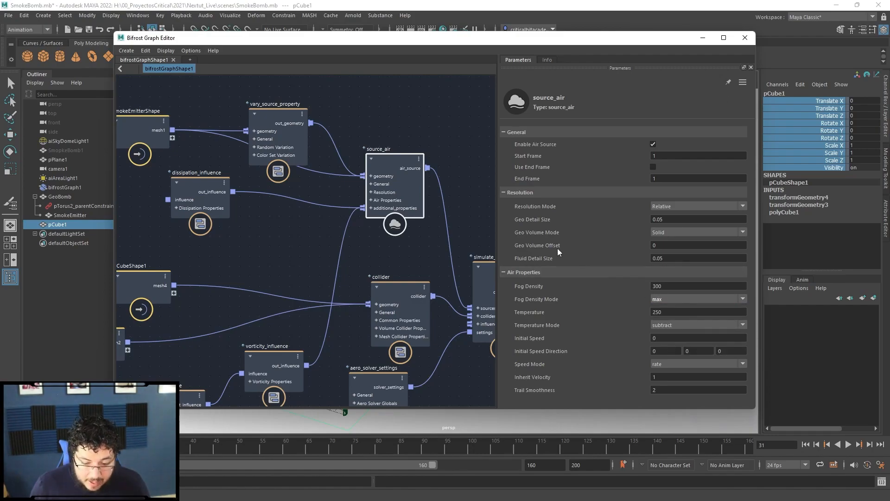
Play the smoke simulation from frame 1 to check the trail's density, and return to the start frame.
{"action": "left_click", "coordinate": [698, 42]}
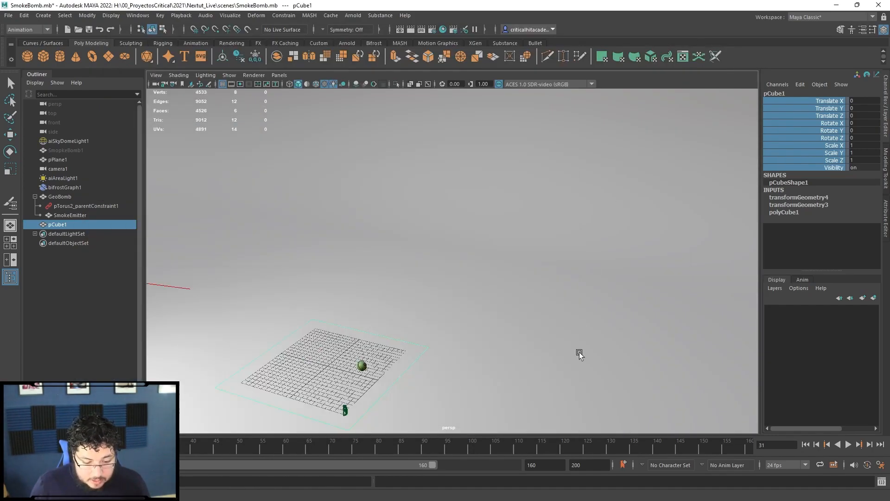
{"action": "left_click", "coordinate": [806, 445]}
{"action": "middle_click_drag", "start_coordinate": [417, 250], "coordinate": [621, 359], "text": "alt"}
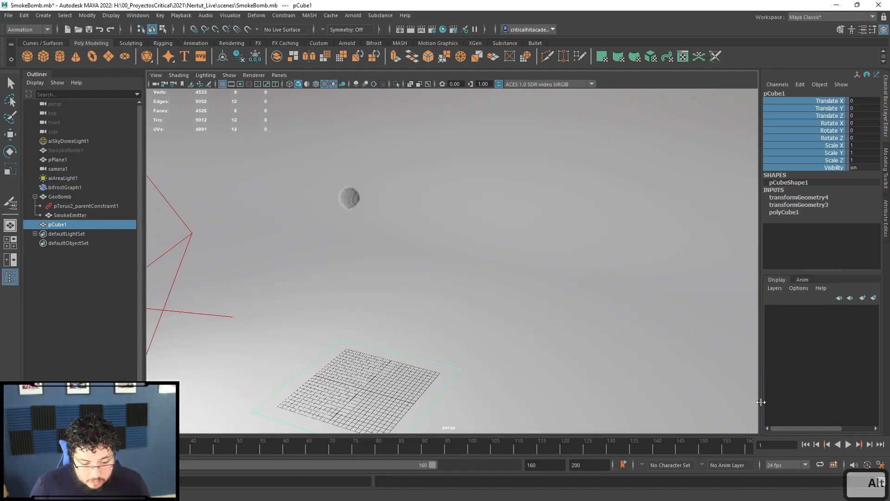
{"action": "left_click", "coordinate": [849, 444]}
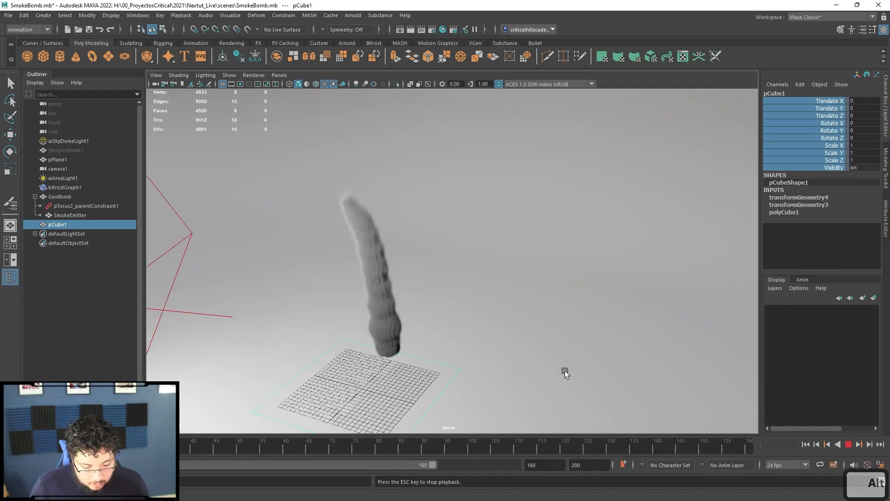
{"action": "middle_click_drag", "start_coordinate": [560, 377], "coordinate": [567, 329], "text": "alt"}
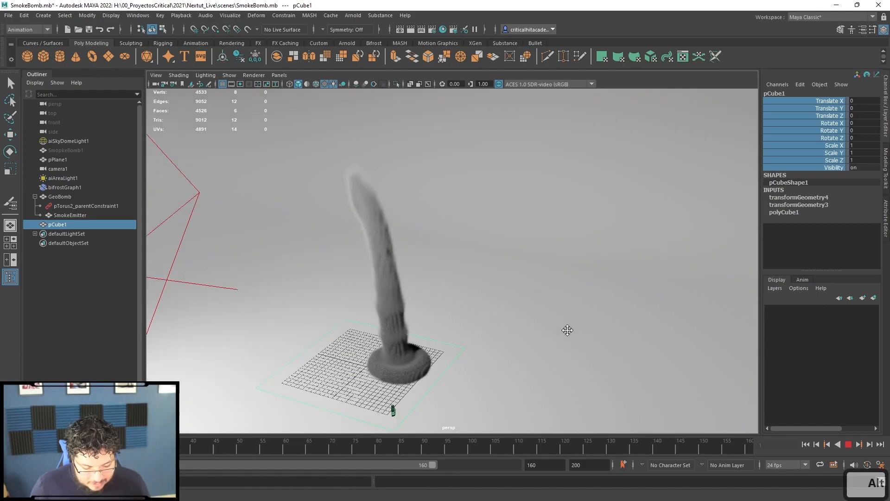
{"action": "left_click", "coordinate": [849, 444]}
{"action": "key", "text": "alt+shift+v"}
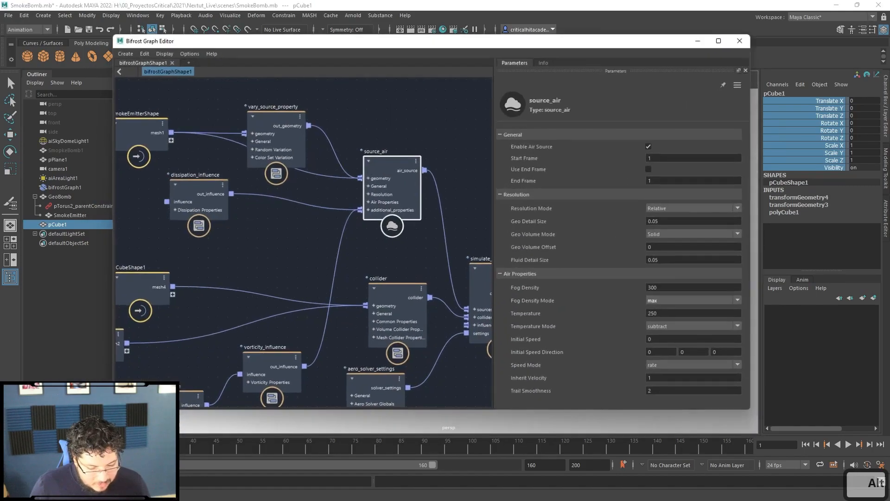
Set source_air's fog density to 50 with the fog density mode on max.
{"action": "left_click", "coordinate": [713, 300]}
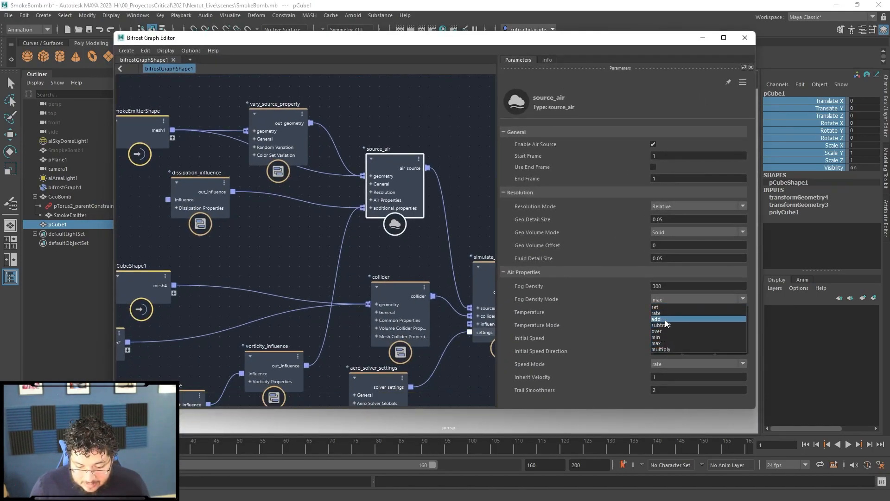
{"action": "left_click", "coordinate": [665, 343]}
{"action": "double_click", "coordinate": [658, 286]}
{"action": "type", "text": "50"}
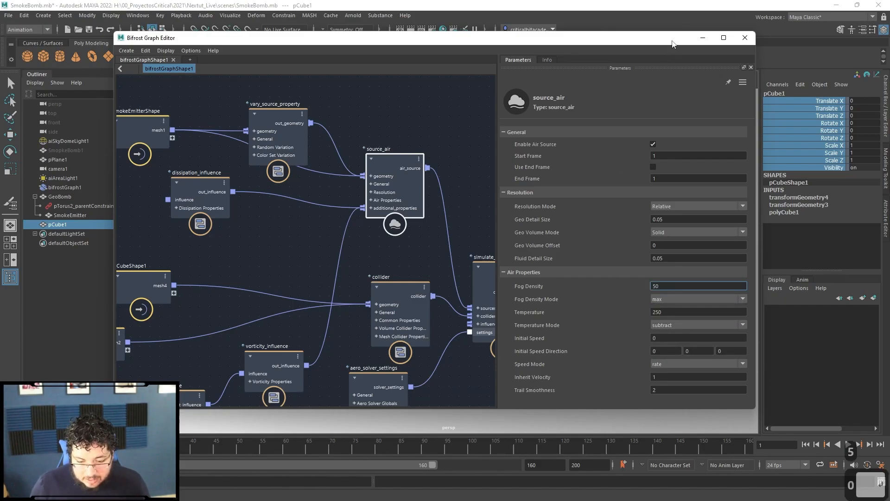
Delete the vary_source_property node from the graph.
{"action": "left_click", "coordinate": [287, 132]}
{"action": "key", "text": "Delete"}
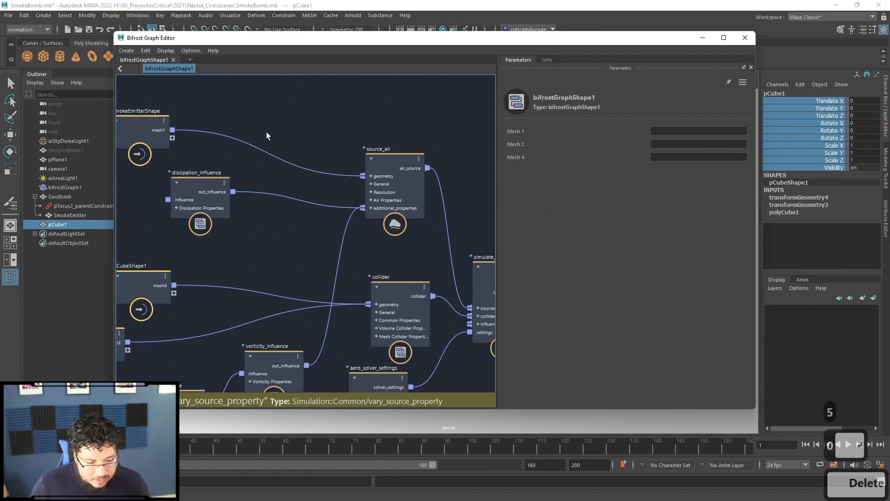
{"action": "left_click_drag", "start_coordinate": [179, 138], "coordinate": [200, 147]}
Uncover the viewport and play the simulation to examine the smoke without the source variation.
{"action": "left_click_drag", "start_coordinate": [424, 41], "coordinate": [716, 65]}
{"action": "left_click", "coordinate": [849, 444]}
{"action": "middle_click_drag", "start_coordinate": [274, 293], "coordinate": [143, 257], "text": "alt"}
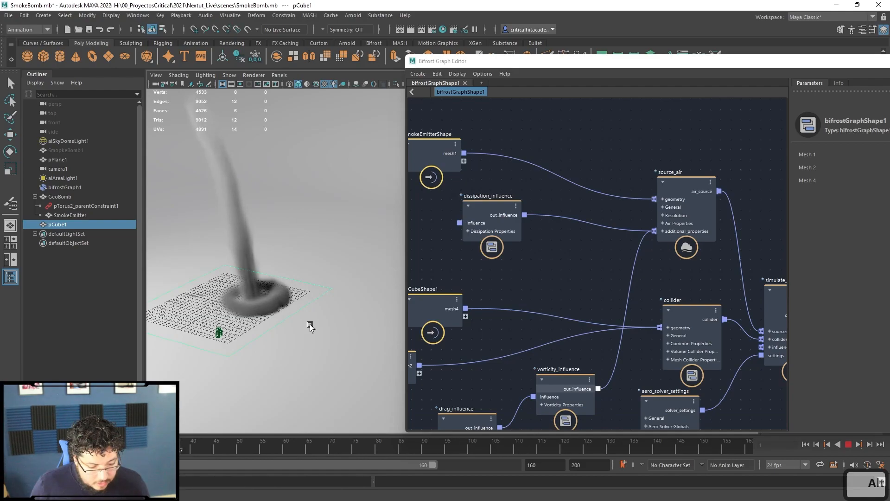
{"action": "left_click_drag", "start_coordinate": [592, 61], "coordinate": [439, 42]}
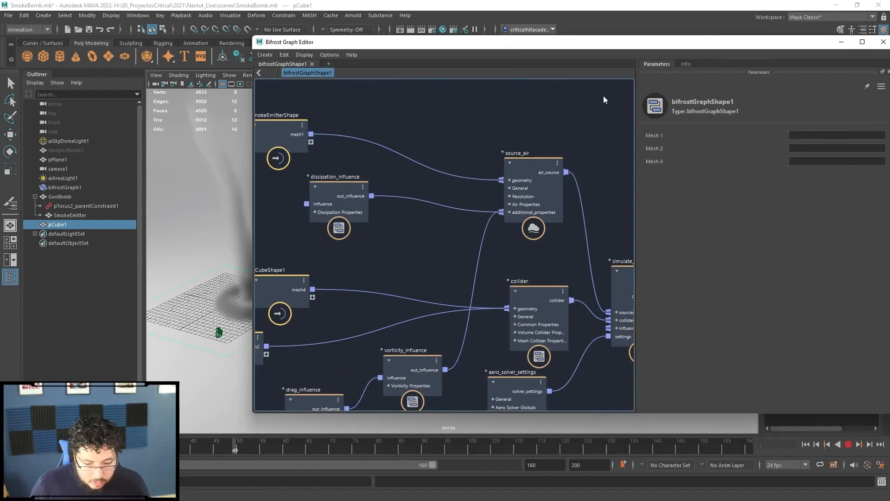
{"action": "left_click", "coordinate": [855, 444]}
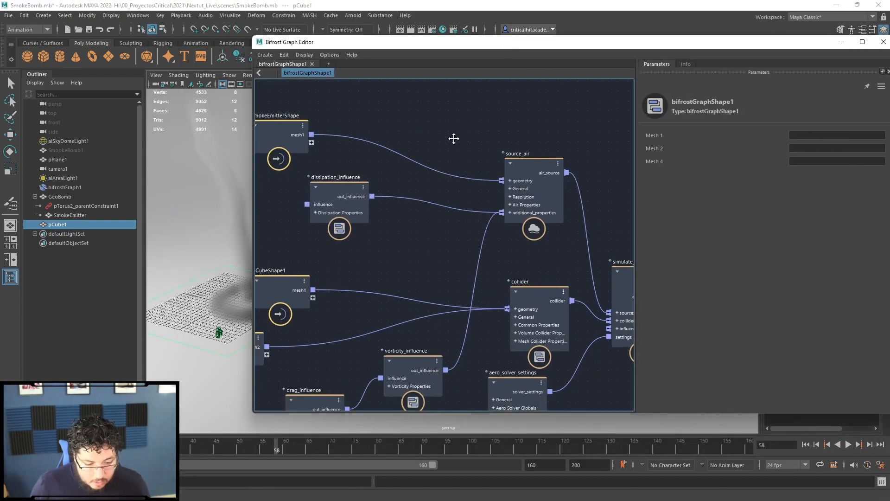
Add a vary_source_property node and connect it between SmokeEmitterShape's mesh1 output and source_air's geometry input.
{"action": "middle_click_drag", "start_coordinate": [353, 119], "coordinate": [390, 146]}
{"action": "key", "text": "Tab"}
{"action": "type", "text": "vary"}
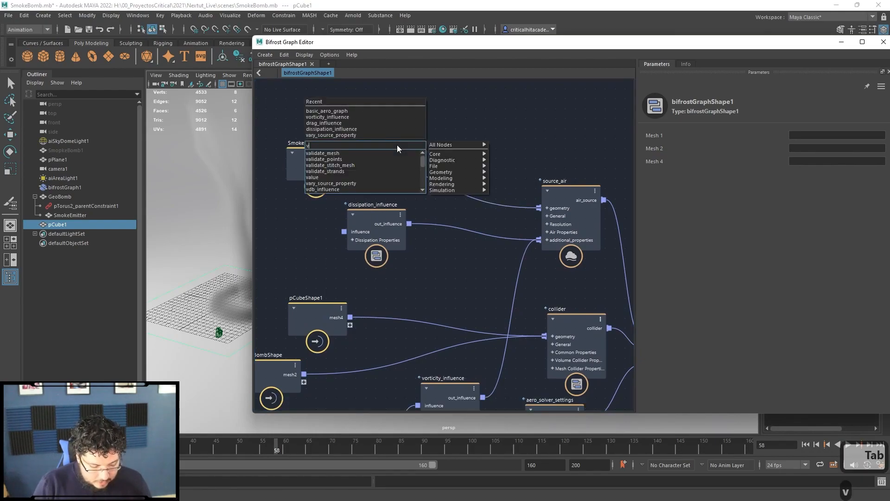
{"action": "key", "text": "Down"}
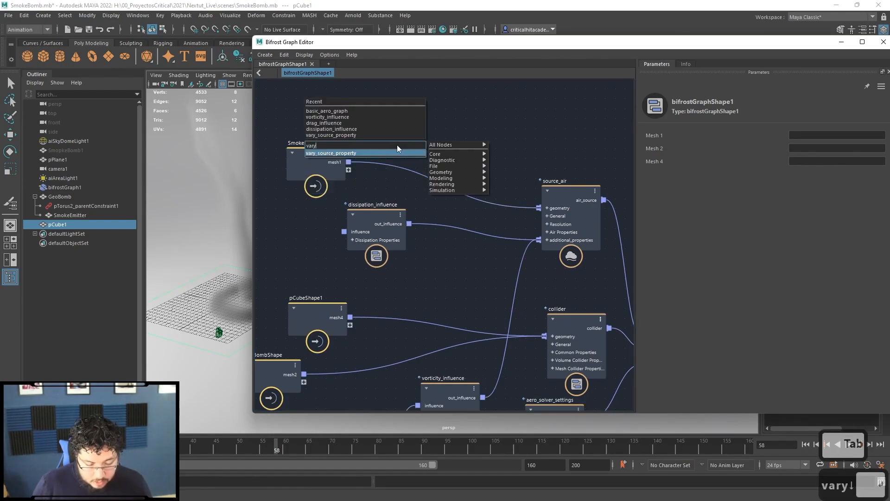
{"action": "key", "text": "Return"}
{"action": "left_click_drag", "start_coordinate": [348, 162], "coordinate": [398, 155]}
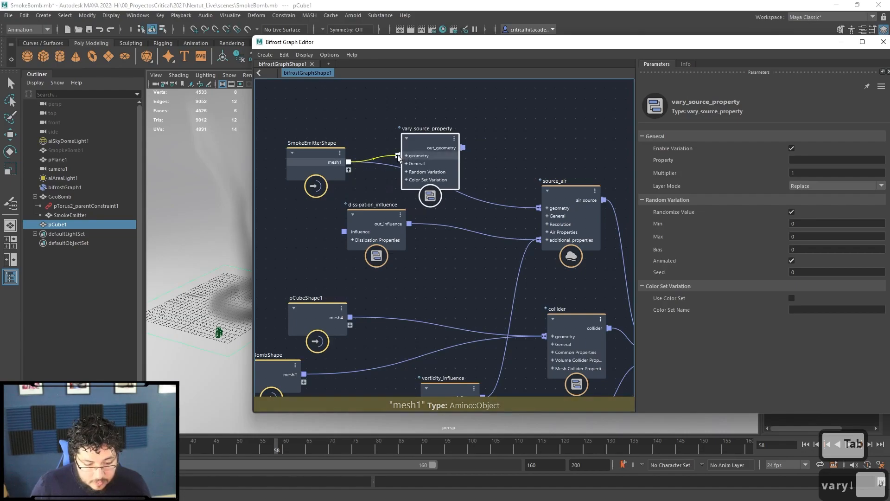
{"action": "left_click_drag", "start_coordinate": [463, 148], "coordinate": [549, 211]}
{"action": "left_click_drag", "start_coordinate": [433, 139], "coordinate": [444, 140]}
Configure the new variation node for the fog_density property with minimum 10, maximum 50 and layer mode Replace.
{"action": "left_click", "coordinate": [797, 236]}
{"action": "type", "text": "50"}
{"action": "left_click", "coordinate": [798, 224]}
{"action": "type", "text": "10"}
{"action": "left_click", "coordinate": [819, 160]}
{"action": "type", "text": "fog_de"}
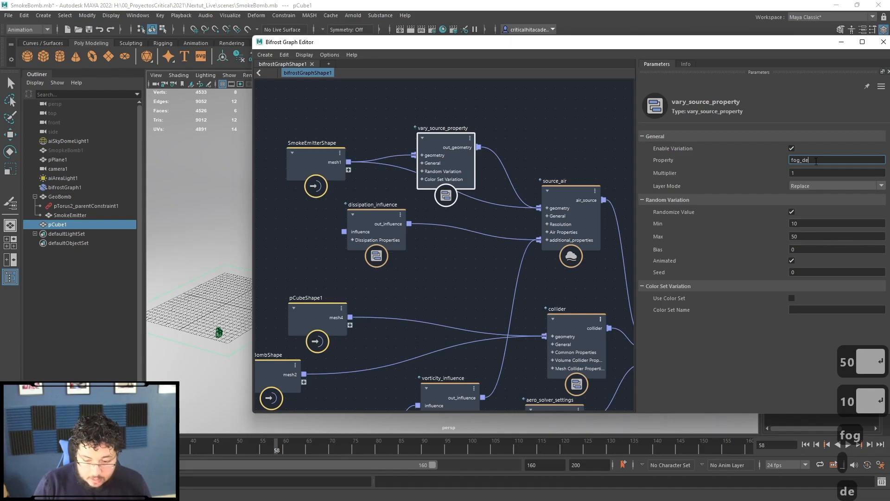
{"action": "type", "text": "nsity"}
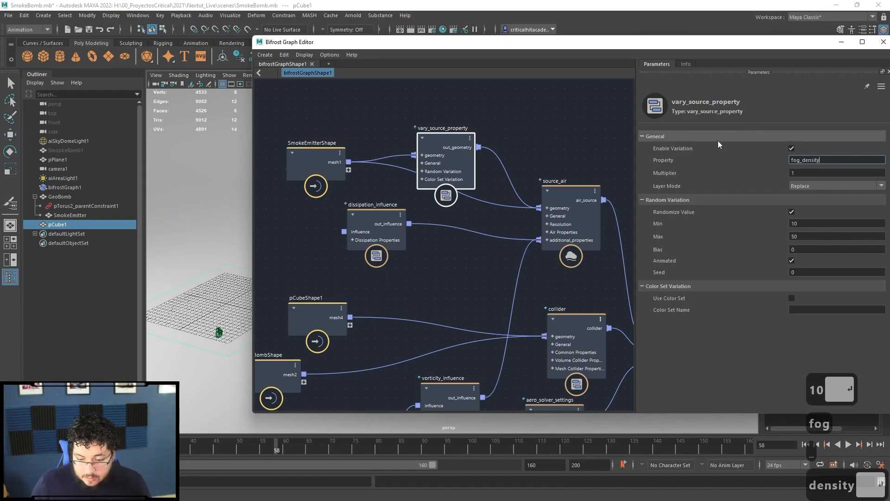
{"action": "left_click", "coordinate": [811, 187]}
Play the simulation from frame 1 and examine the smoke trail and ground ring up close from several angles.
{"action": "left_click_drag", "start_coordinate": [770, 46], "coordinate": [753, 44]}
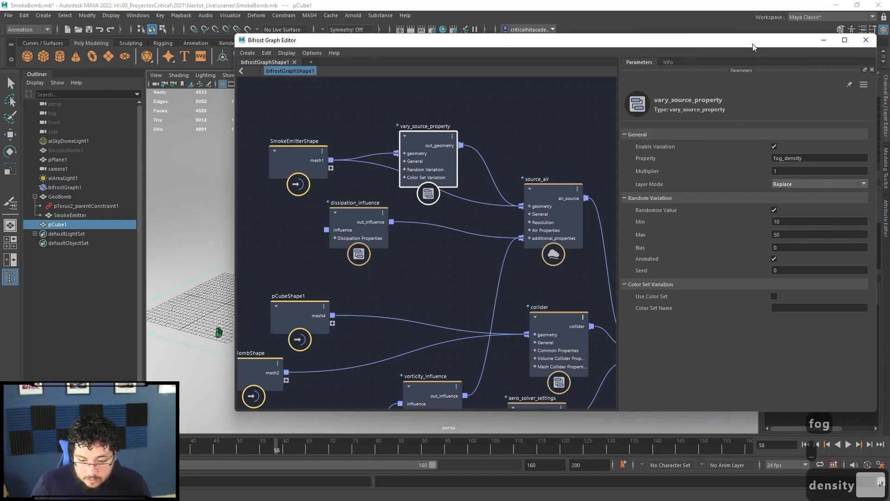
{"action": "left_click", "coordinate": [824, 40]}
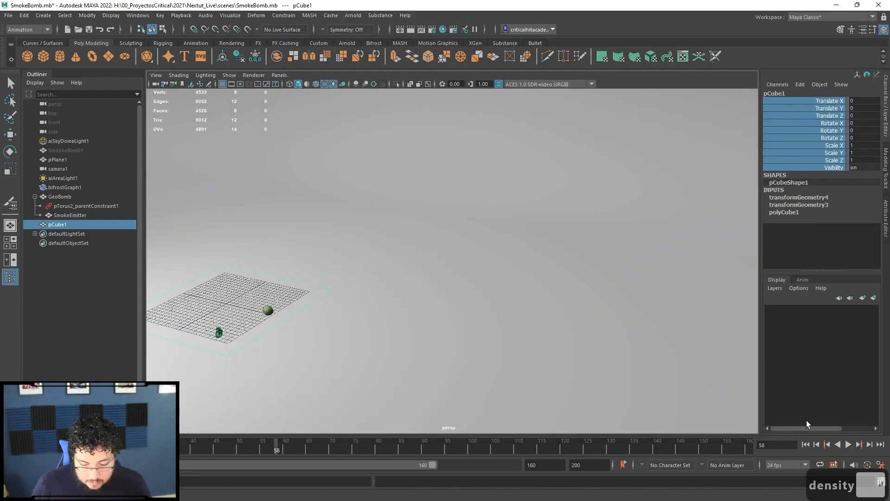
{"action": "left_click", "coordinate": [806, 445]}
{"action": "middle_click_drag", "start_coordinate": [438, 309], "coordinate": [570, 378], "text": "alt"}
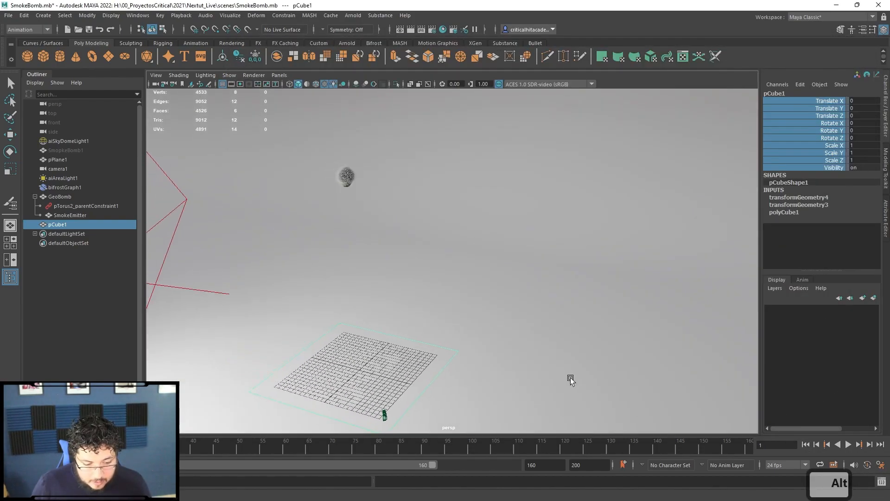
{"action": "left_click", "coordinate": [847, 447]}
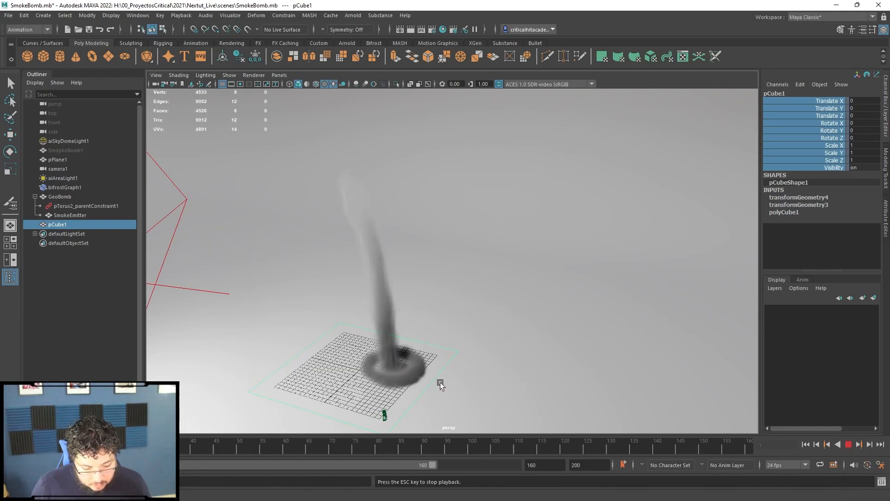
{"action": "scroll", "coordinate": [453, 399], "scroll_direction": "up", "scroll_amount": 4}
{"action": "middle_click_drag", "start_coordinate": [471, 362], "coordinate": [506, 268], "text": "alt"}
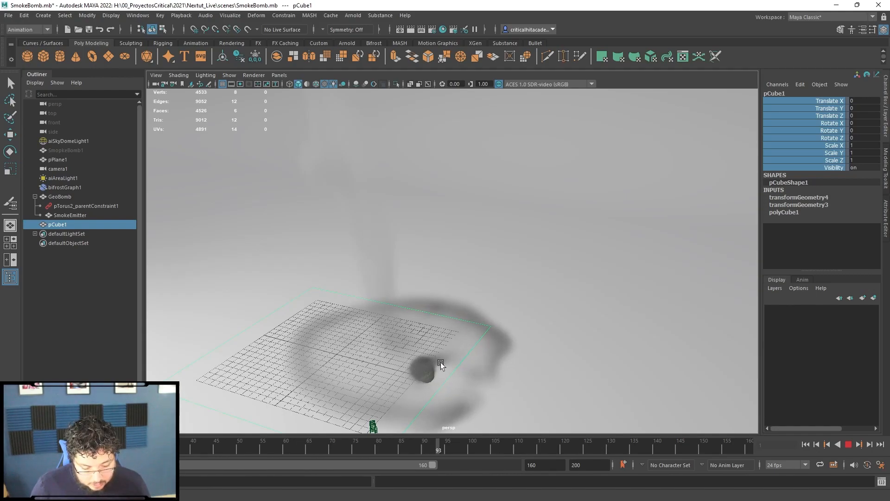
{"action": "middle_click_drag", "start_coordinate": [477, 320], "coordinate": [497, 273], "text": "alt"}
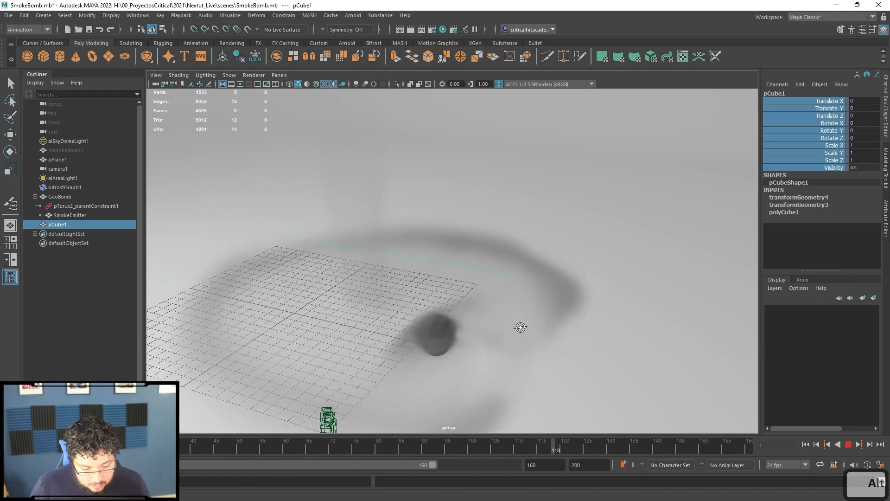
{"action": "left_click_drag", "start_coordinate": [521, 327], "coordinate": [518, 367], "text": "alt"}
{"action": "left_click_drag", "start_coordinate": [544, 318], "coordinate": [592, 369], "text": "alt"}
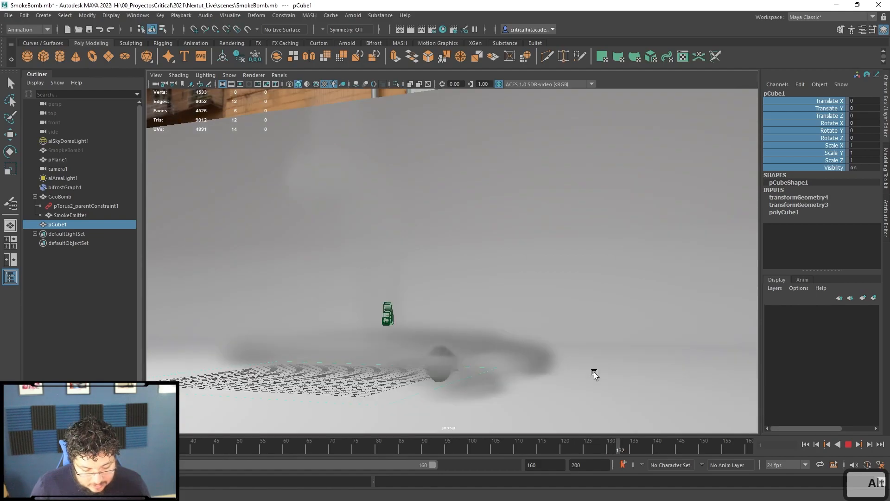
{"action": "left_click_drag", "start_coordinate": [583, 401], "coordinate": [570, 360], "text": "alt"}
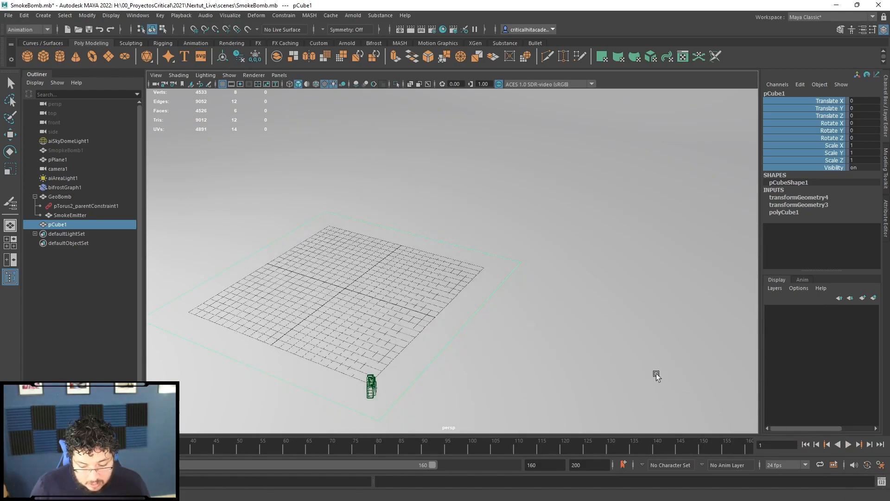
{"action": "scroll", "coordinate": [471, 294], "scroll_direction": "down", "scroll_amount": 5}
{"action": "middle_click_drag", "start_coordinate": [471, 294], "coordinate": [479, 382], "text": "alt"}
{"action": "scroll", "coordinate": [479, 382], "scroll_direction": "up", "scroll_amount": 3}
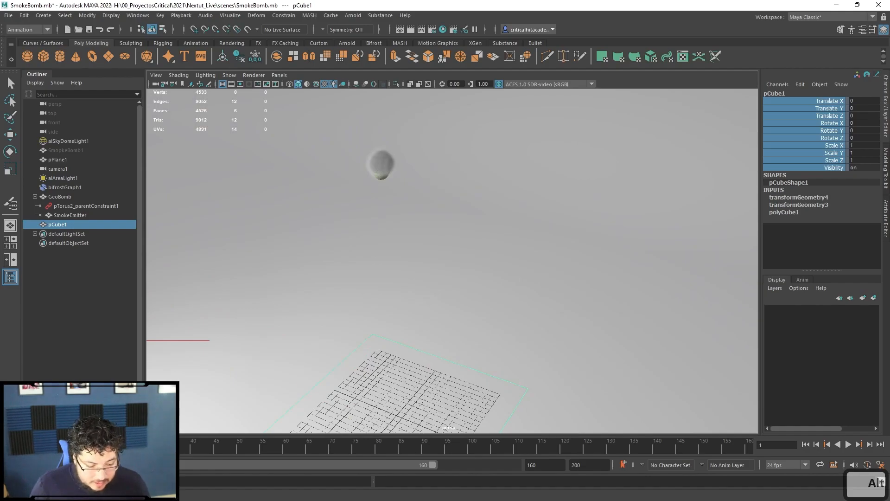
Set the vorticity_influence node's vorticity to 10 in the Bifrost graph.
{"action": "key", "text": "alt+Tab"}
{"action": "middle_click_drag", "start_coordinate": [476, 293], "coordinate": [406, 243], "text": "alt"}
{"action": "scroll", "coordinate": [392, 310], "scroll_direction": "down", "scroll_amount": 2}
{"action": "middle_click_drag", "start_coordinate": [390, 327], "coordinate": [435, 289], "text": "alt"}
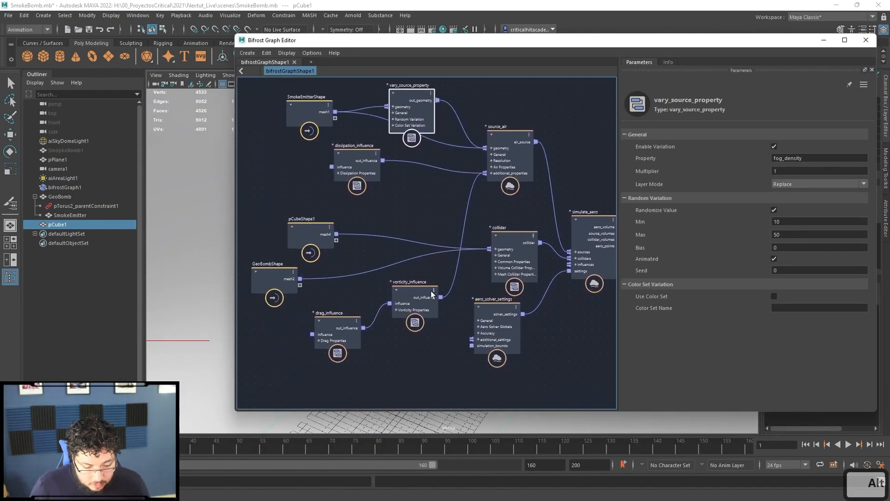
{"action": "scroll", "coordinate": [435, 288], "scroll_direction": "up", "scroll_amount": 2}
{"action": "left_click", "coordinate": [404, 290]}
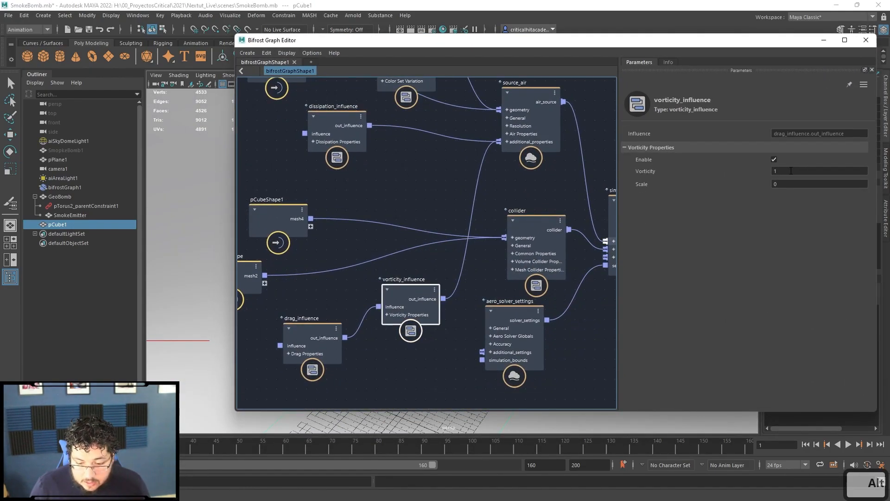
{"action": "left_click", "coordinate": [784, 184]}
{"action": "left_click", "coordinate": [780, 172]}
{"action": "type", "text": "10"}
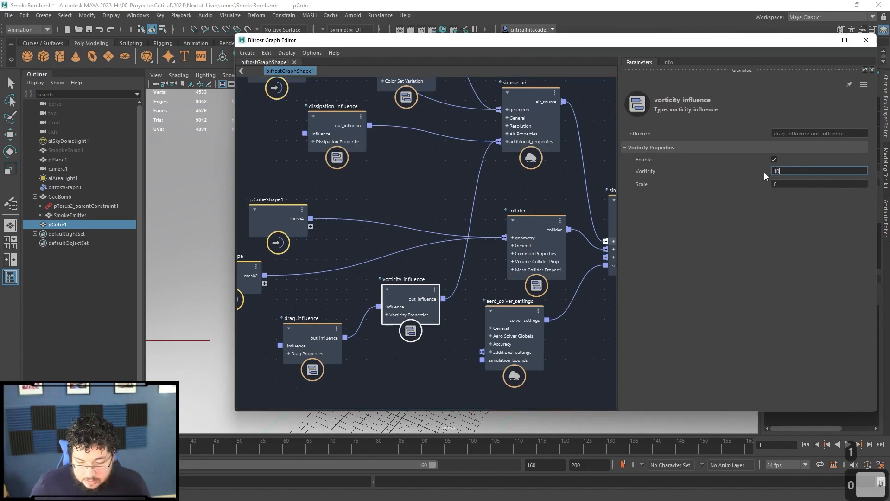
Set the drag_influence node's drag to 1 in the Bifrost graph.
{"action": "left_click", "coordinate": [308, 325]}
{"action": "left_click", "coordinate": [772, 171]}
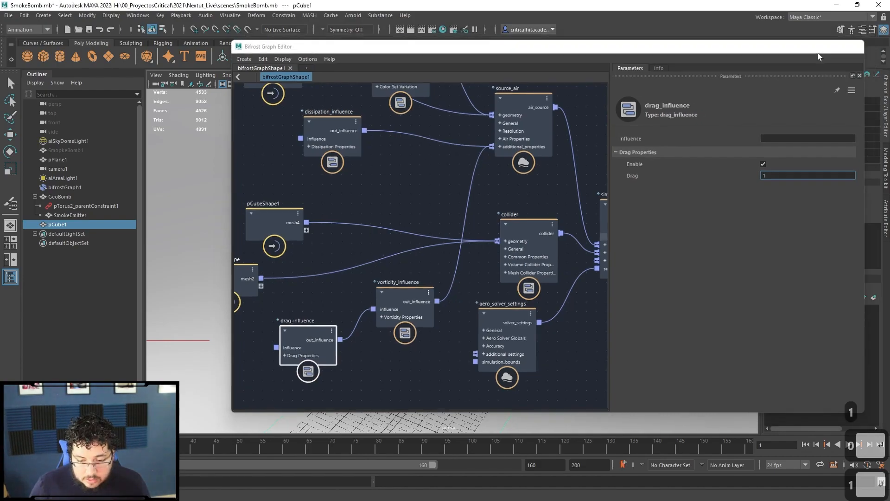
{"action": "left_click", "coordinate": [823, 39]}
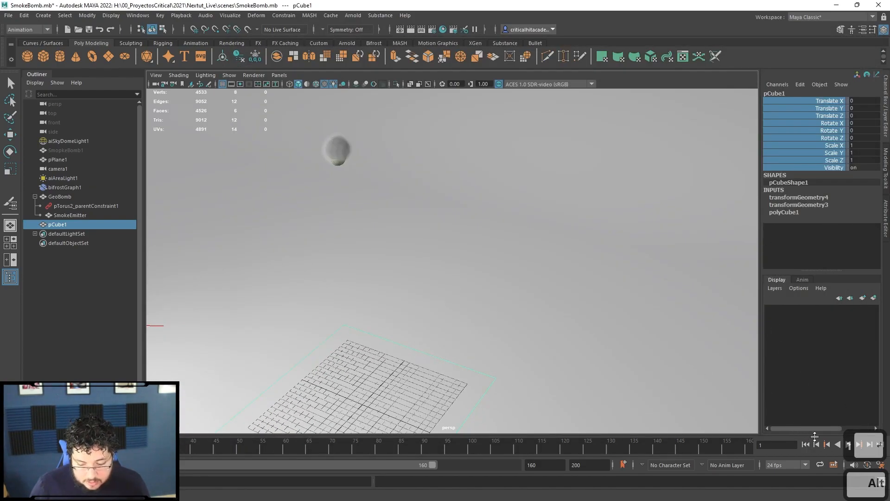
Play the simulation to about frame 118 and examine the falling smoke trail and the ground ring.
{"action": "key", "text": "alt+v"}
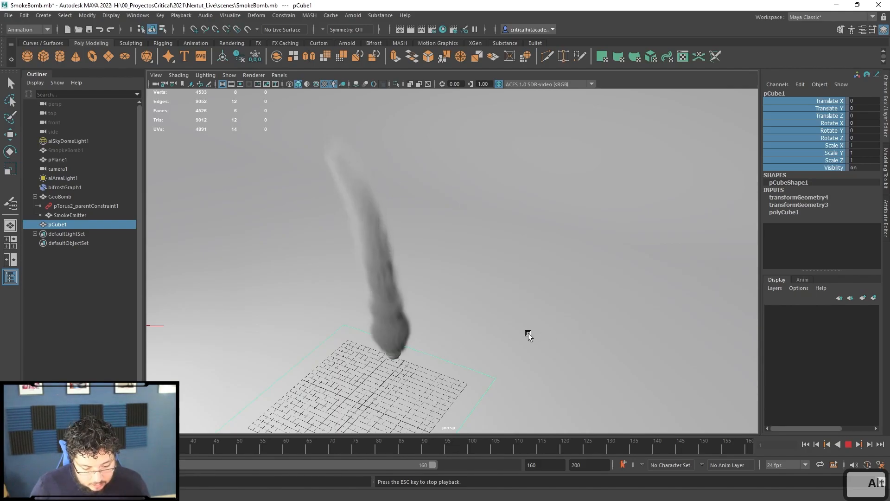
{"action": "middle_click_drag", "start_coordinate": [514, 354], "coordinate": [544, 272], "text": "alt"}
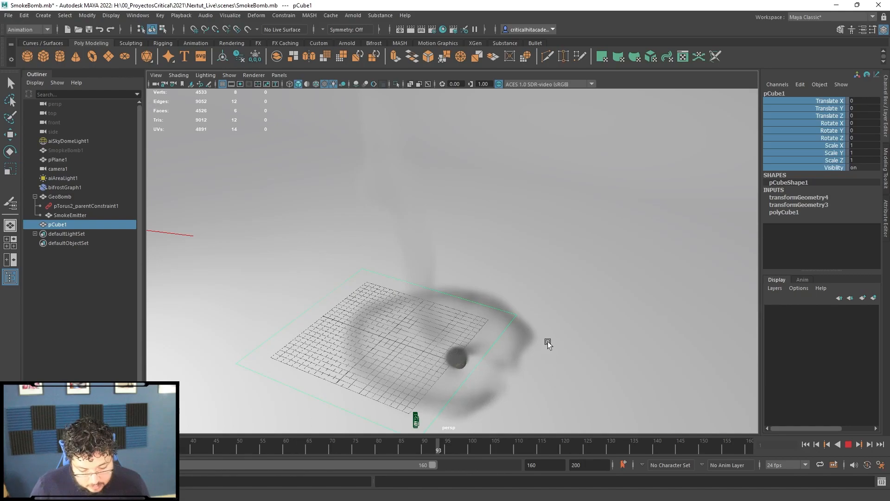
{"action": "mouse_move", "coordinate": [555, 308]}
{"action": "middle_mouse_down", "text": "alt"}
{"action": "mouse_move", "coordinate": [540, 280]}
{"action": "mouse_move", "coordinate": [544, 295]}
{"action": "middle_mouse_up", "text": "alt"}
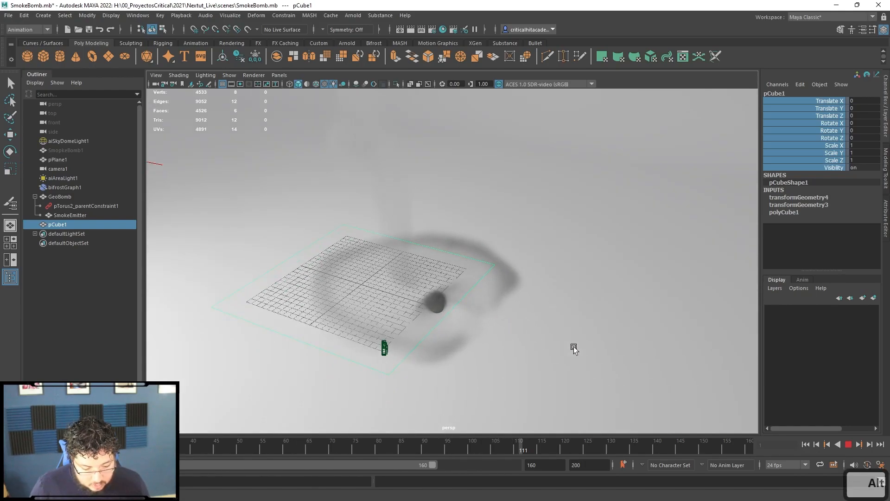
{"action": "left_click", "coordinate": [849, 445]}
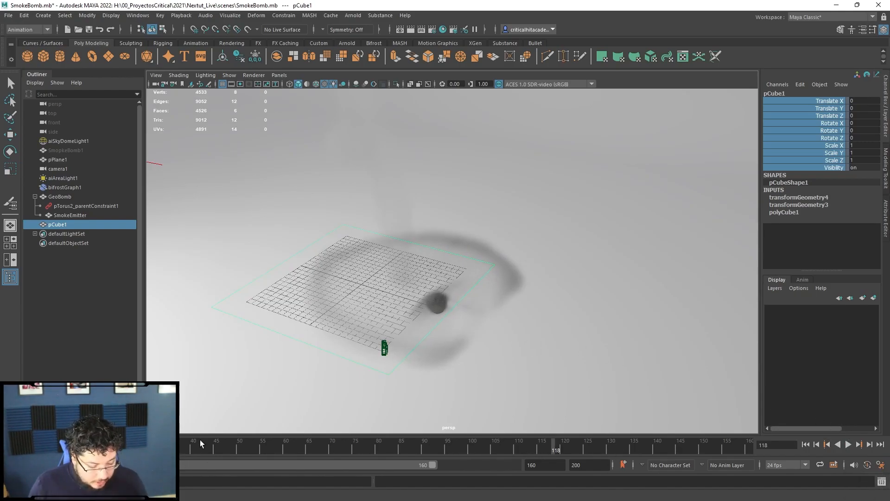
{"action": "key", "text": "super"}
{"action": "key", "text": "super"}
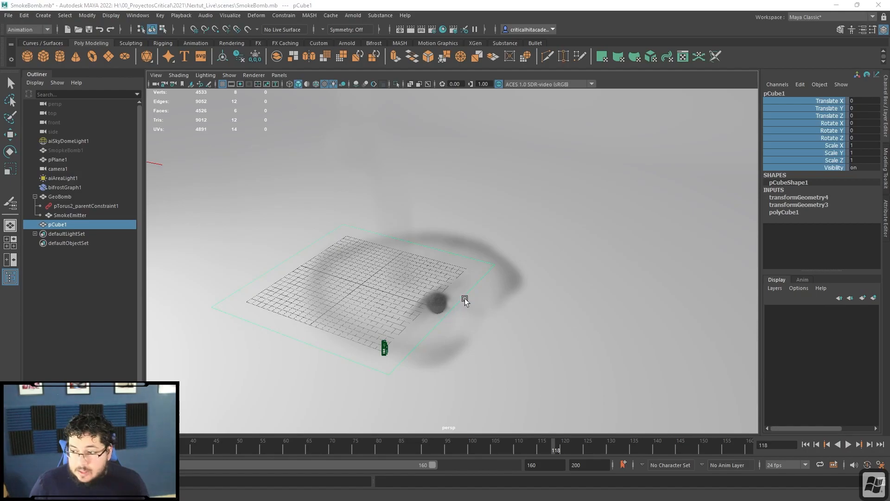
{"action": "middle_click_drag", "start_coordinate": [481, 276], "coordinate": [482, 250], "text": "alt"}
{"action": "left_click_drag", "start_coordinate": [502, 235], "coordinate": [499, 289], "text": "alt"}
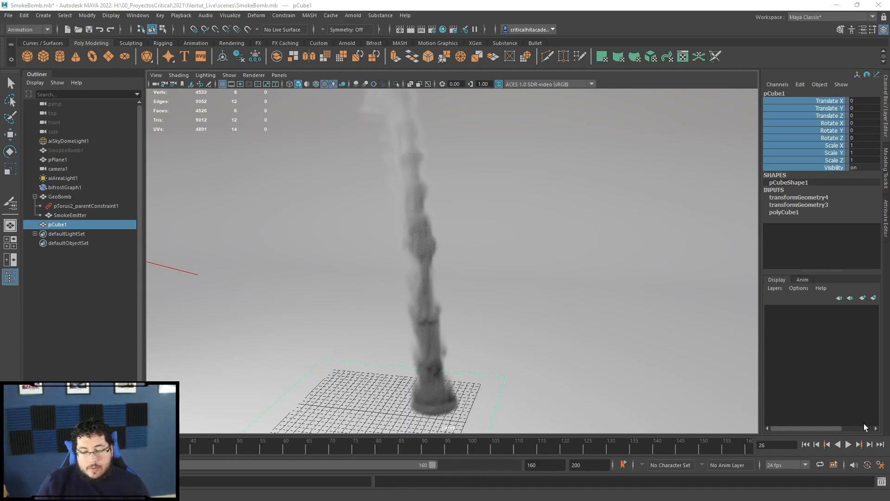
Replay the simulation from frame 1 to about frame 151, examine the rising smoke column, and return to the first frame.
{"action": "left_click", "coordinate": [806, 444]}
{"action": "left_click", "coordinate": [848, 444]}
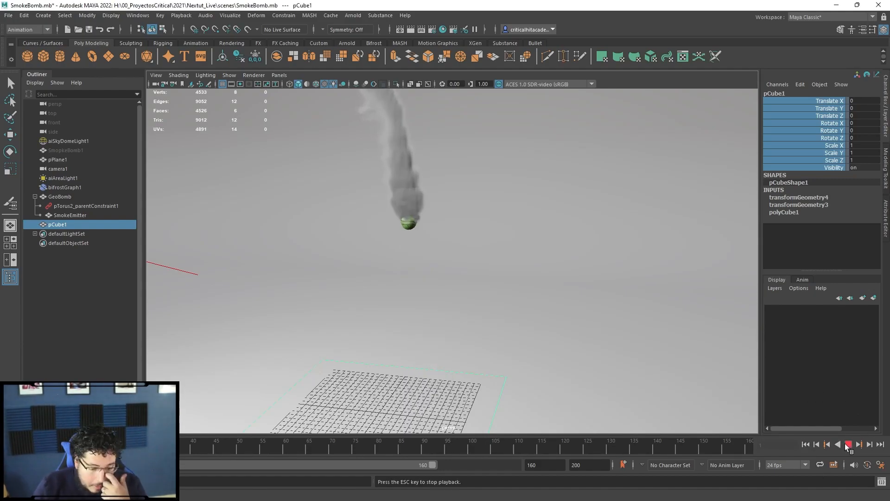
{"action": "middle_click_drag", "start_coordinate": [586, 282], "coordinate": [586, 283], "text": "alt"}
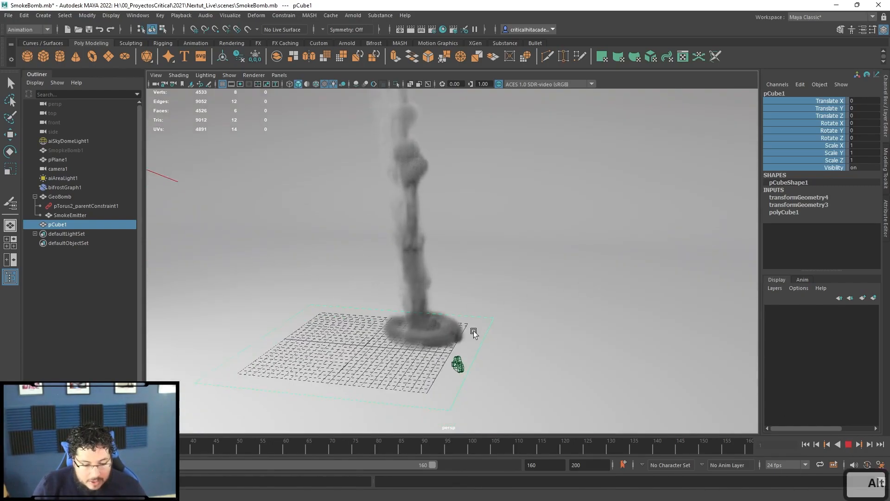
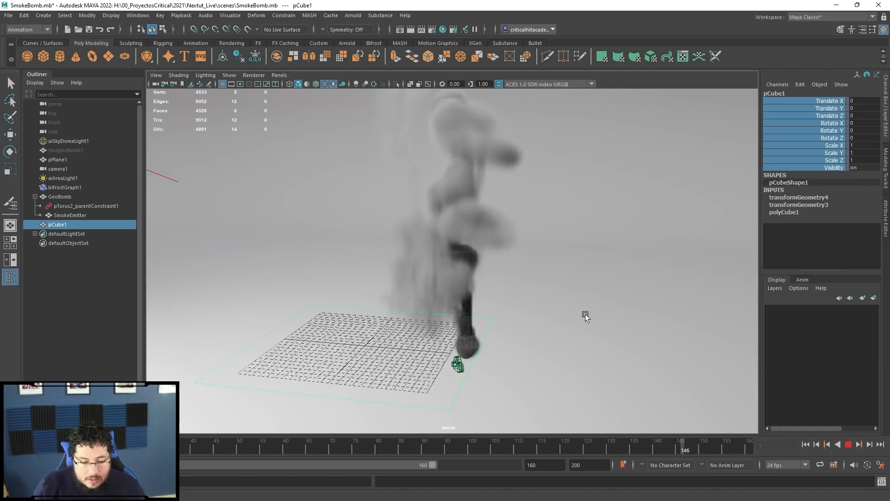
{"action": "left_click", "coordinate": [850, 446]}
{"action": "right_click_drag", "start_coordinate": [574, 344], "coordinate": [792, 426], "text": "alt"}
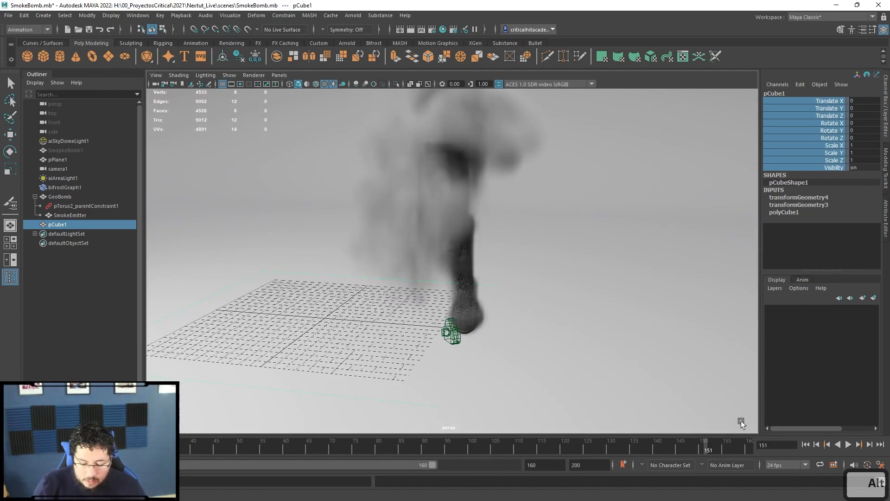
{"action": "left_click", "coordinate": [806, 445]}
Set the vary_source_property node's random fog_density variation to minimum 0.01 and maximum 0.2.
{"action": "left_click_drag", "start_coordinate": [889, 122], "coordinate": [357, 73]}
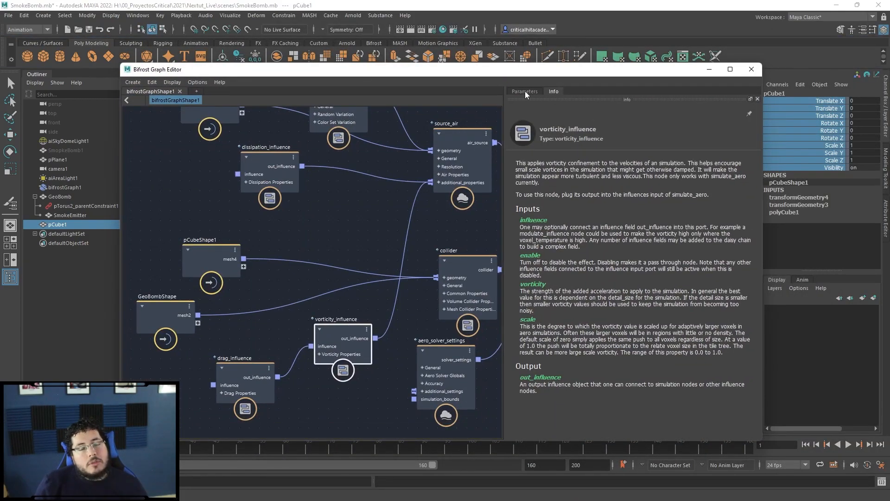
{"action": "middle_click_drag", "start_coordinate": [362, 234], "coordinate": [345, 265], "text": "alt"}
{"action": "scroll", "coordinate": [351, 248], "scroll_direction": "down", "scroll_amount": 2}
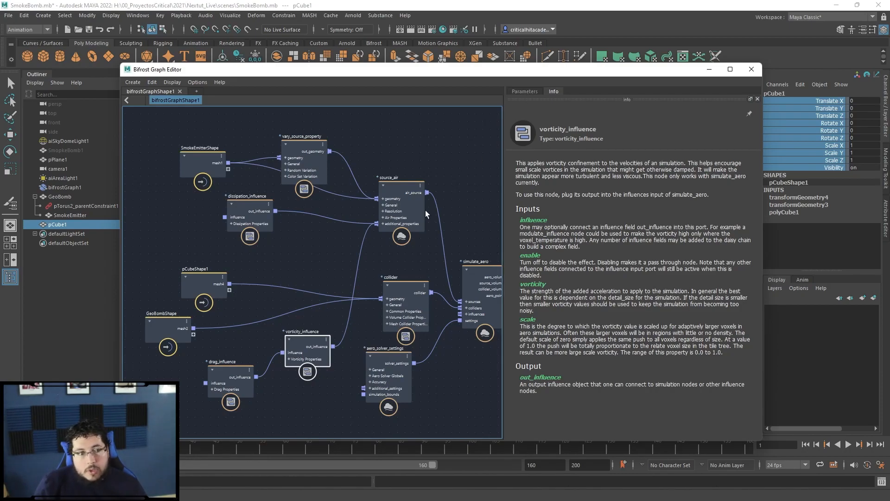
{"action": "left_click", "coordinate": [297, 143]}
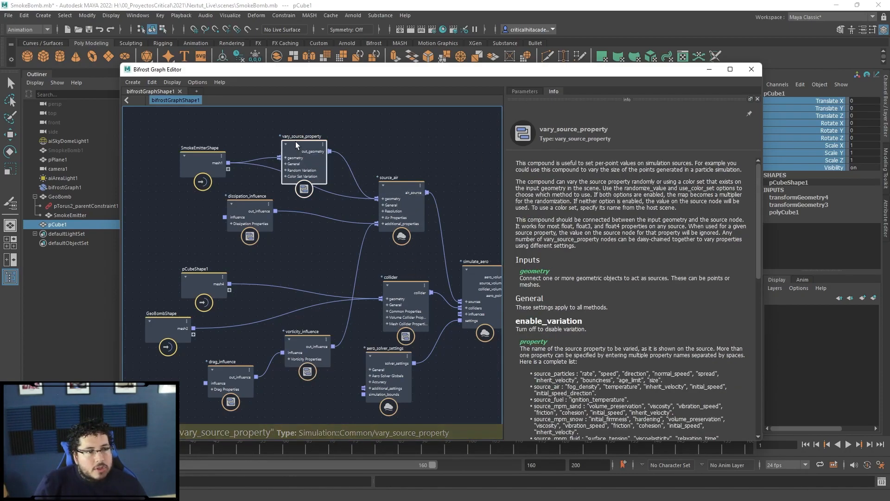
{"action": "left_click", "coordinate": [521, 93]}
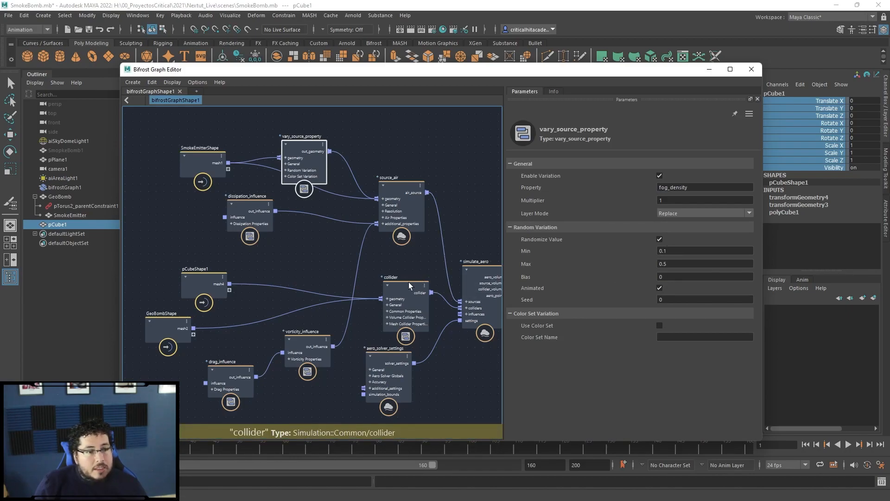
{"action": "left_click", "coordinate": [380, 356]}
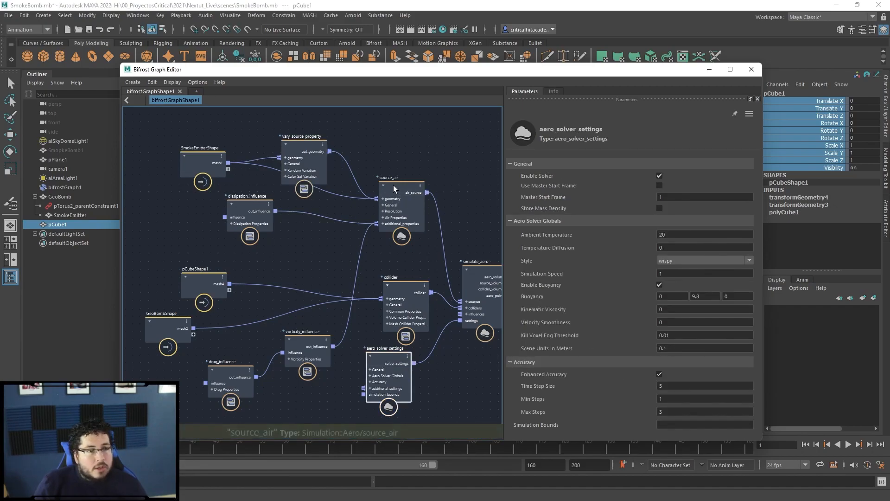
{"action": "left_click", "coordinate": [304, 160]}
{"action": "left_click", "coordinate": [680, 252]}
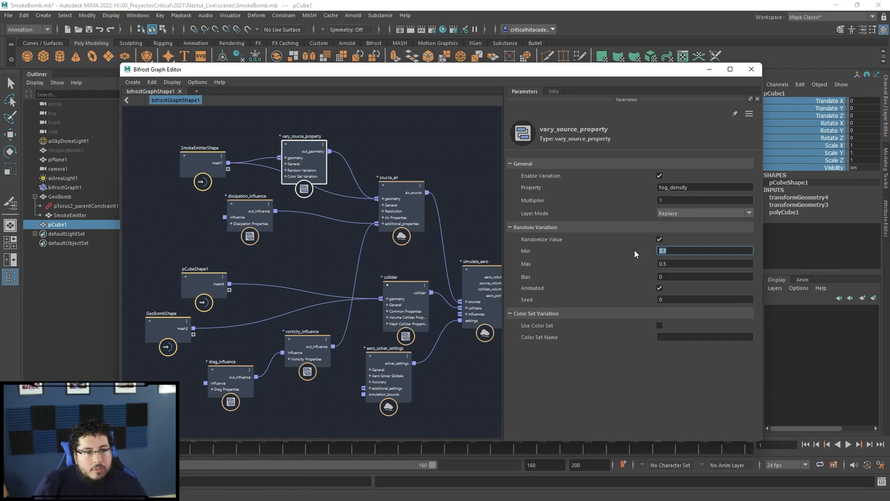
{"action": "type", "text": ".01"}
{"action": "key", "text": "Tab"}
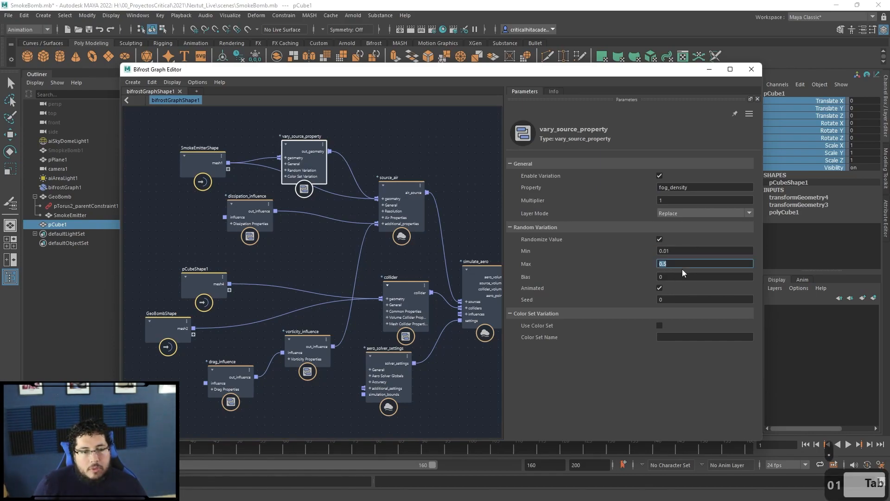
{"action": "type", "text": "."}
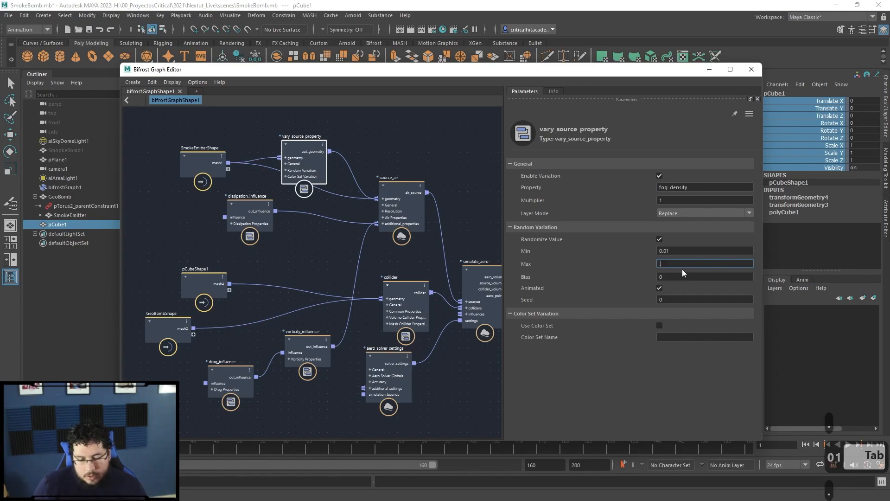
{"action": "type", "text": "2"}
{"action": "key", "text": "Return"}
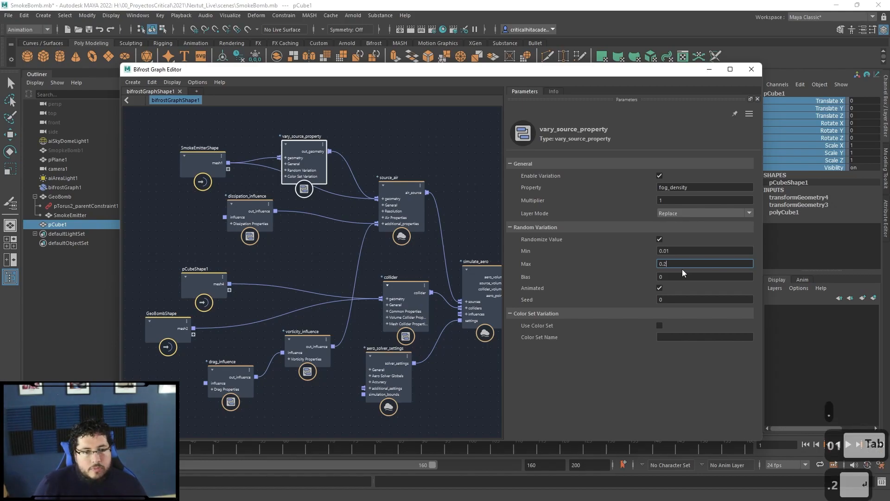
Play the simulation with the reduced fog density range, check the smoke trail, and return to frame 1.
{"action": "left_click", "coordinate": [708, 71]}
{"action": "left_click", "coordinate": [848, 444]}
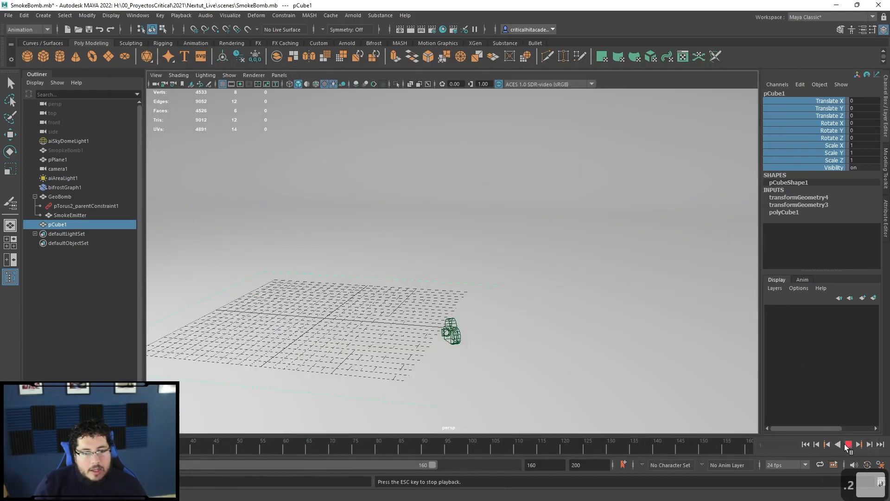
{"action": "mouse_move", "coordinate": [544, 321]}
{"action": "left_mouse_down", "text": "alt"}
{"action": "mouse_move", "coordinate": [559, 404]}
{"action": "mouse_move", "coordinate": [538, 331]}
{"action": "left_mouse_up", "text": "alt"}
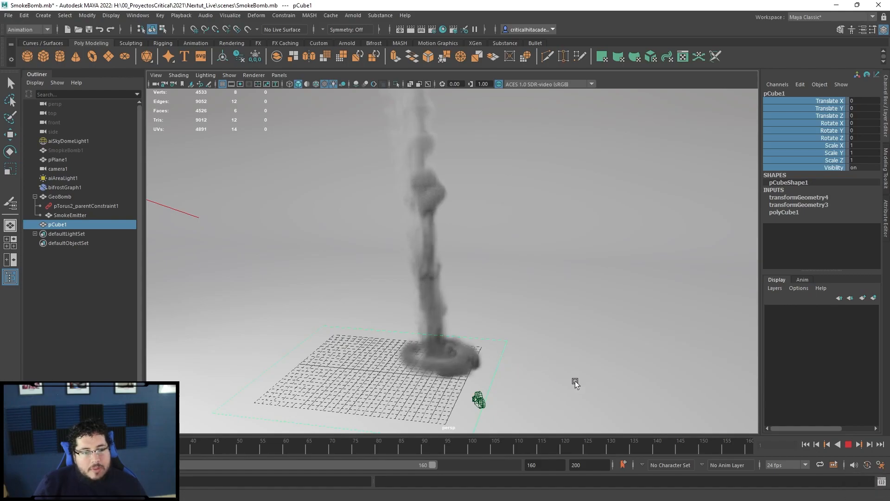
{"action": "left_click", "coordinate": [849, 444]}
{"action": "left_click", "coordinate": [806, 444]}
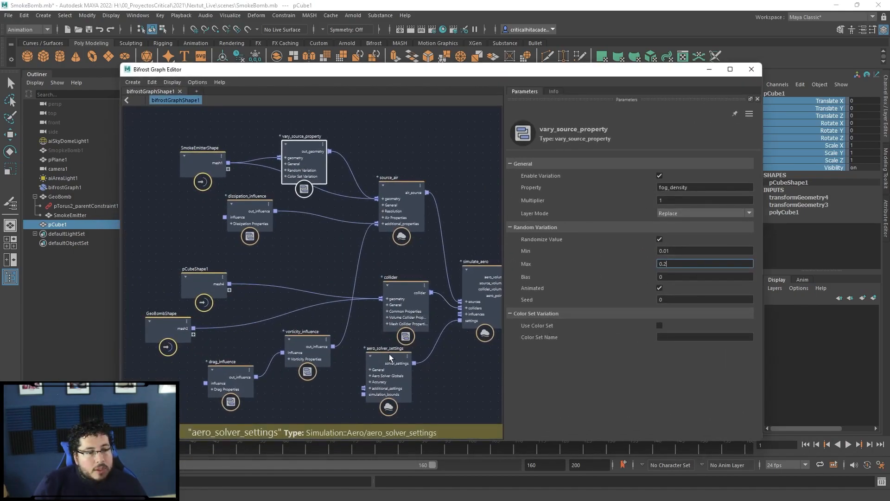
Set the aero_solver_settings node's style to busy.
{"action": "left_click", "coordinate": [389, 355]}
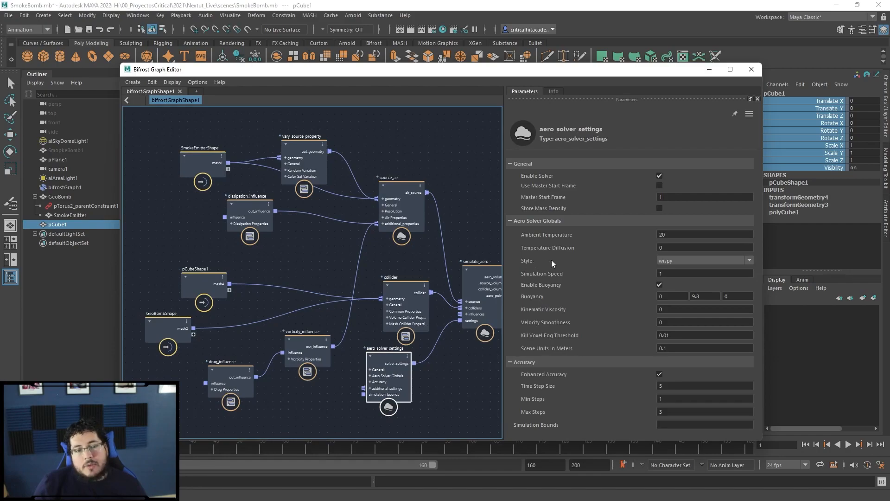
{"action": "left_click", "coordinate": [708, 262]}
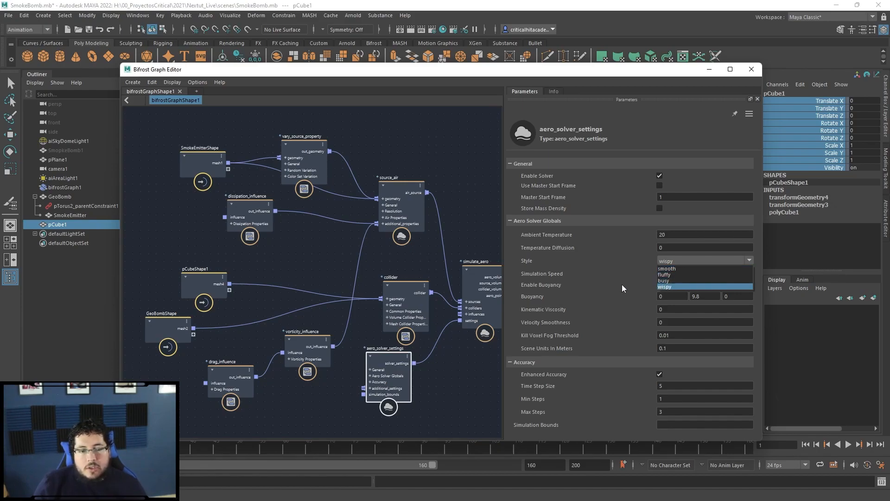
{"action": "left_click", "coordinate": [672, 282]}
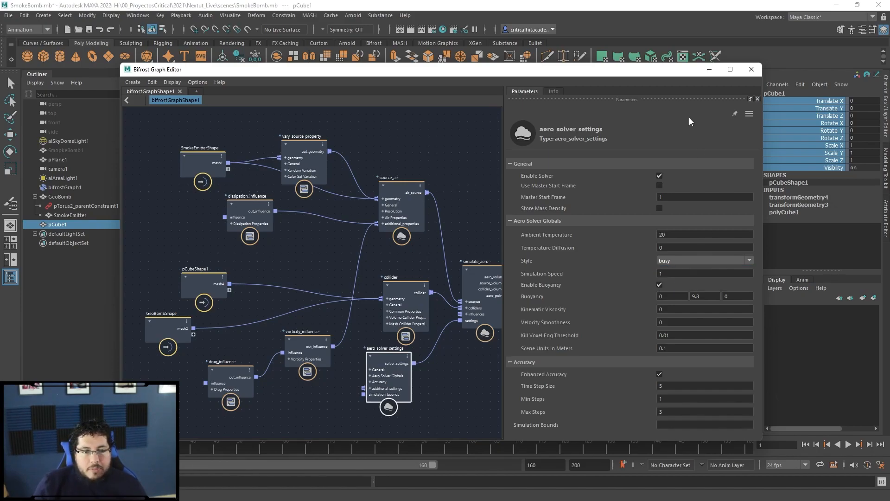
Play the busy-style simulation to about frame 59, examine the smoke billows up close, and return to frame 1.
{"action": "left_click", "coordinate": [717, 73]}
{"action": "left_click", "coordinate": [848, 444]}
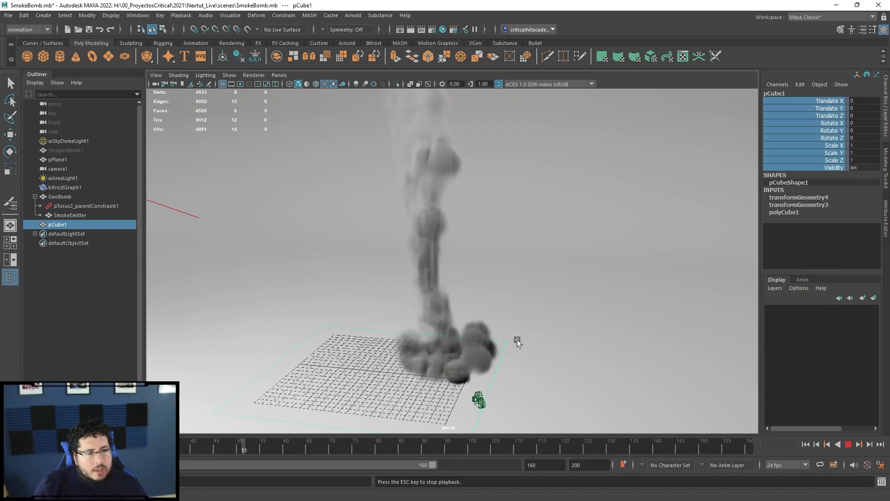
{"action": "left_click", "coordinate": [849, 445]}
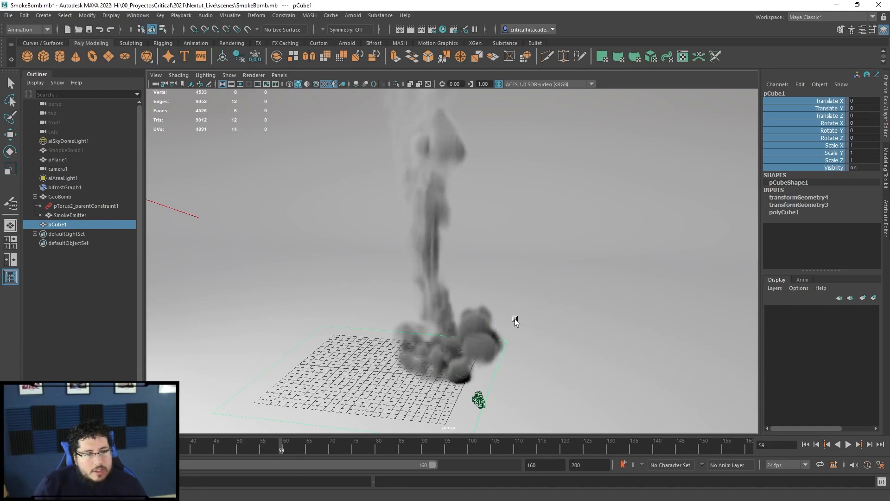
{"action": "scroll", "coordinate": [515, 319], "scroll_direction": "up", "scroll_amount": 5}
{"action": "left_click_drag", "start_coordinate": [515, 318], "coordinate": [521, 356], "text": "alt"}
{"action": "left_click", "coordinate": [806, 445]}
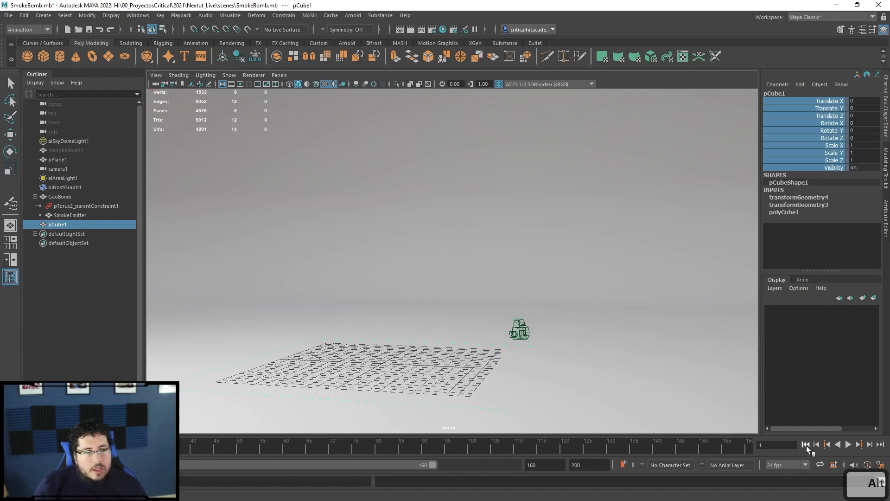
Review the Bifrost graph's node chain from the source and influence nodes through simulate_aero to the output.
{"action": "left_click", "coordinate": [42, 492]}
{"action": "right_click_drag", "start_coordinate": [354, 358], "coordinate": [332, 390], "text": "alt"}
{"action": "middle_click_drag", "start_coordinate": [332, 390], "coordinate": [380, 399], "text": "alt"}
{"action": "right_click_drag", "start_coordinate": [381, 398], "coordinate": [379, 360], "text": "alt"}
{"action": "middle_click_drag", "start_coordinate": [322, 320], "coordinate": [273, 330]}
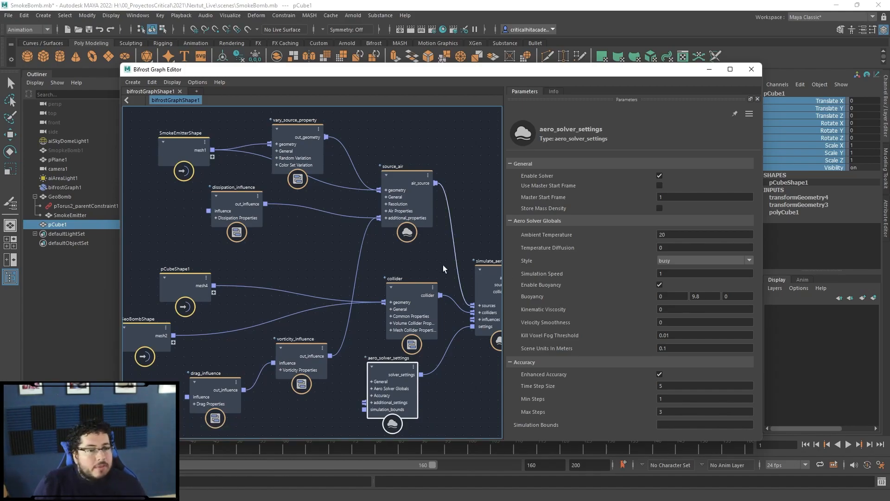
{"action": "middle_click_drag", "start_coordinate": [409, 257], "coordinate": [348, 248]}
{"action": "middle_click_drag", "start_coordinate": [472, 187], "coordinate": [387, 173]}
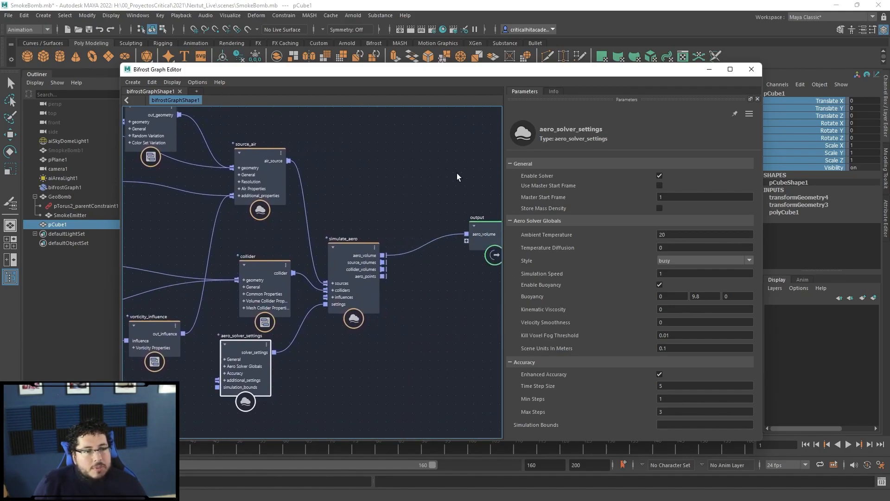
Play the simulation from a wide view to frame 34 and examine the smoke column and its ground ring up close.
{"action": "left_click", "coordinate": [710, 70]}
{"action": "scroll", "coordinate": [482, 302], "scroll_direction": "down", "scroll_amount": 6}
{"action": "middle_click_drag", "start_coordinate": [490, 294], "coordinate": [494, 342], "text": "alt"}
{"action": "left_click", "coordinate": [848, 445]}
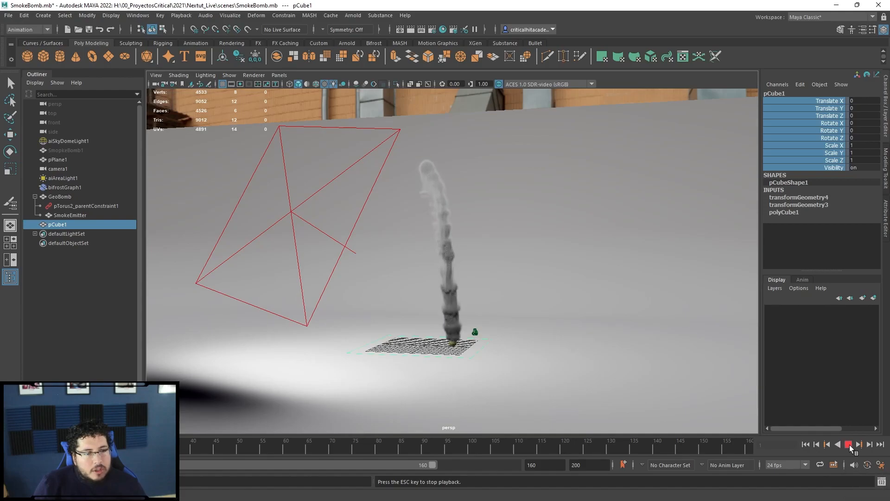
{"action": "left_click", "coordinate": [850, 445]}
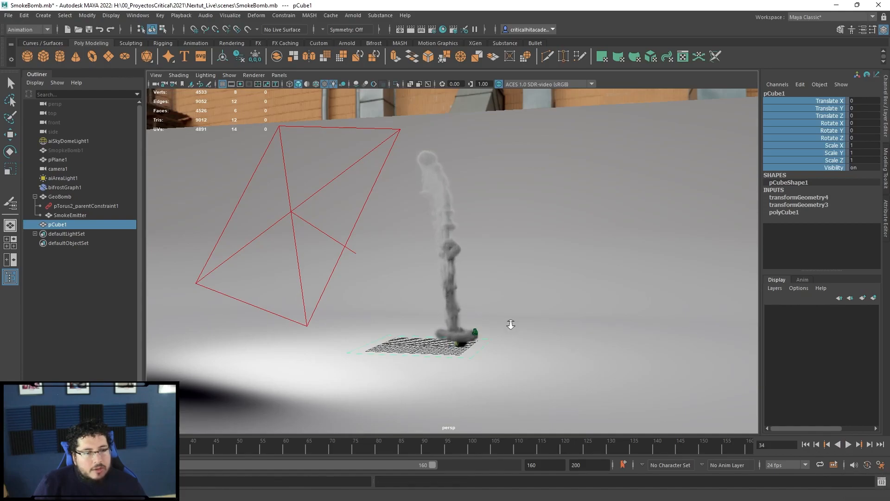
{"action": "scroll", "coordinate": [513, 326], "scroll_direction": "up", "scroll_amount": 3}
{"action": "middle_click_drag", "start_coordinate": [517, 338], "coordinate": [497, 288], "text": "alt"}
{"action": "scroll", "coordinate": [496, 289], "scroll_direction": "up", "scroll_amount": 3}
{"action": "left_click_drag", "start_coordinate": [496, 289], "coordinate": [438, 310], "text": "alt"}
{"action": "right_click_drag", "start_coordinate": [439, 309], "coordinate": [513, 354], "text": "alt"}
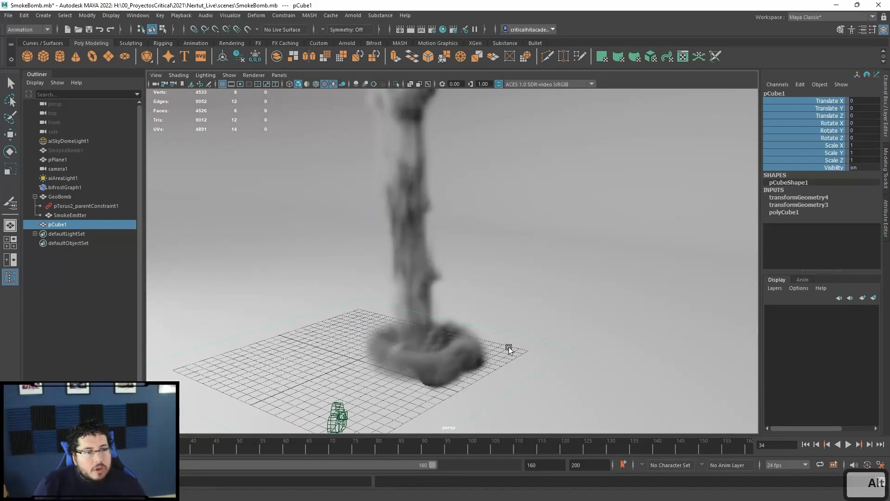
Open Hypershade and create an Arnold aiStandardVolume shader.
{"action": "left_click_drag", "start_coordinate": [512, 354], "coordinate": [506, 336], "text": "alt"}
{"action": "left_click", "coordinate": [360, 16]}
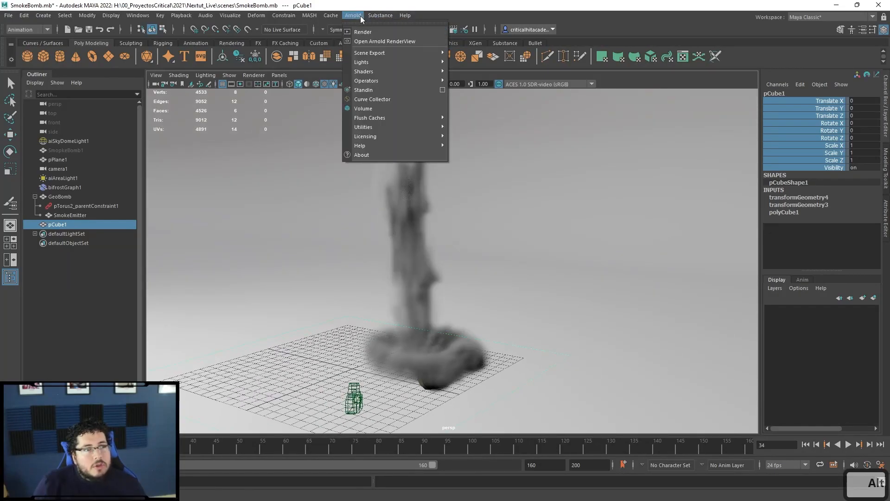
{"action": "left_click", "coordinate": [443, 30]}
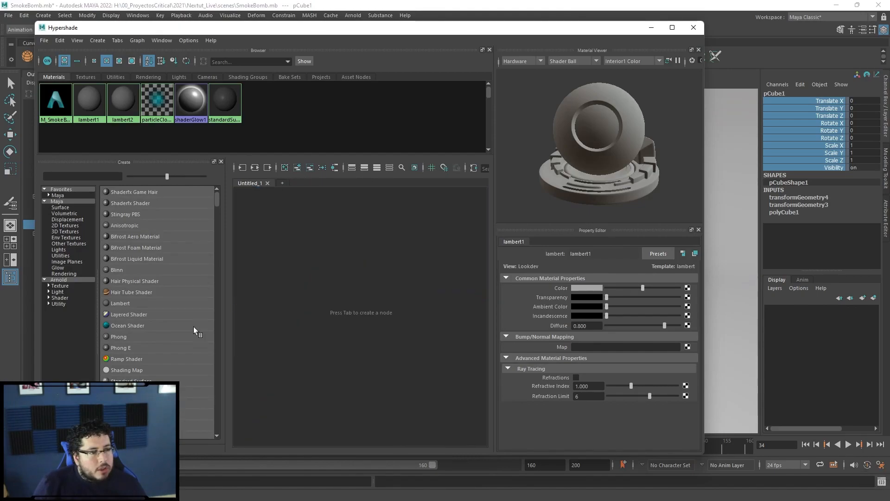
{"action": "left_click", "coordinate": [59, 281]}
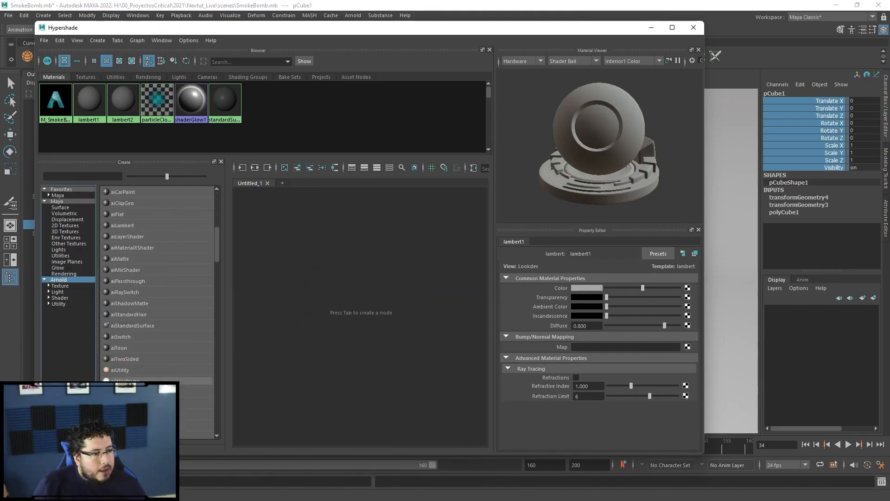
{"action": "scroll", "coordinate": [157, 287], "scroll_direction": "down", "scroll_amount": 3}
{"action": "left_click", "coordinate": [133, 314]}
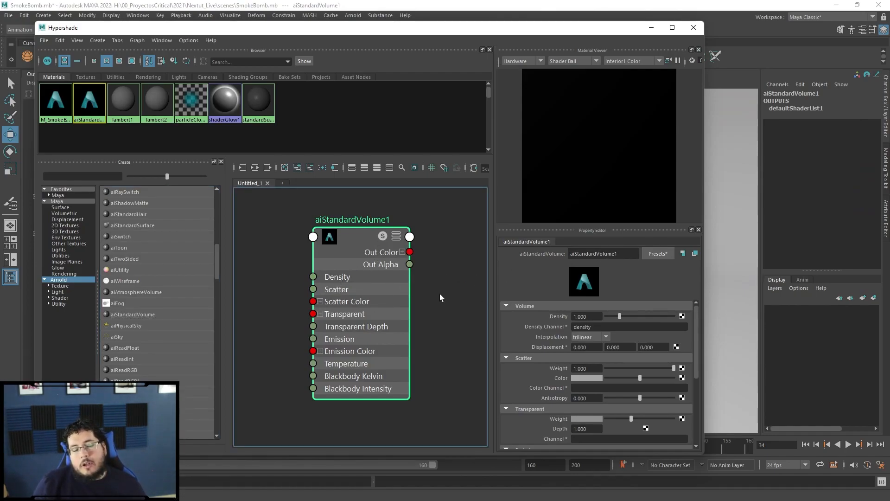
Replace the aiStandardVolume shader's settings with the default_bifrost_aero preset and review its volume, emission and temperature attributes.
{"action": "left_click", "coordinate": [661, 254]}
{"action": "mouse_move", "coordinate": [686, 282]}
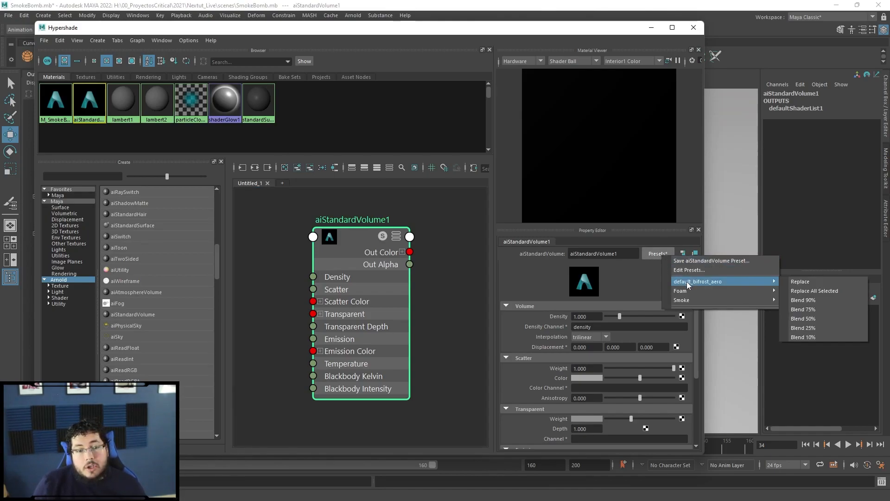
{"action": "left_click", "coordinate": [808, 280]}
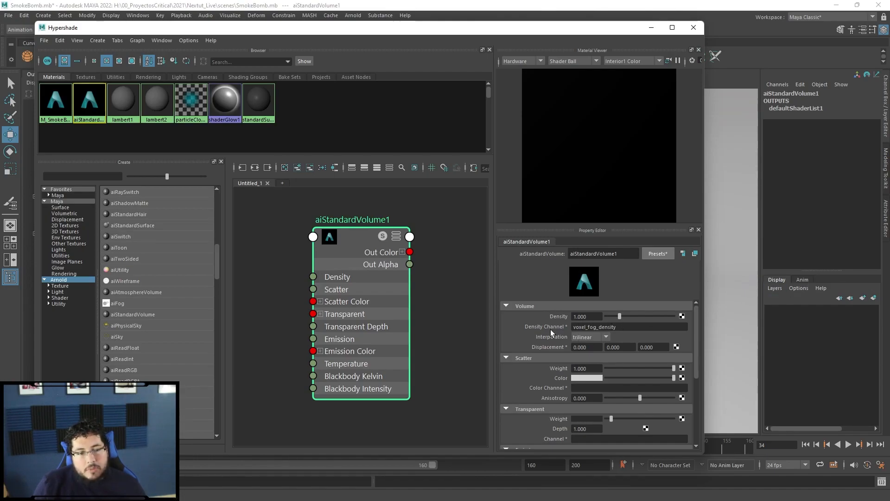
{"action": "scroll", "coordinate": [559, 339], "scroll_direction": "down", "scroll_amount": 6}
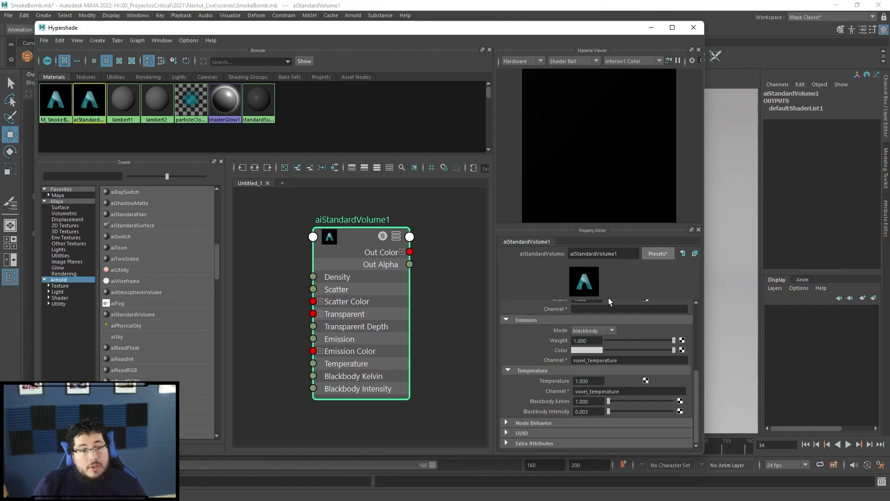
Rename the volume shader to M_Smoke_Nextut.
{"action": "double_click", "coordinate": [625, 256]}
{"action": "type", "text": "M_sMOK"}
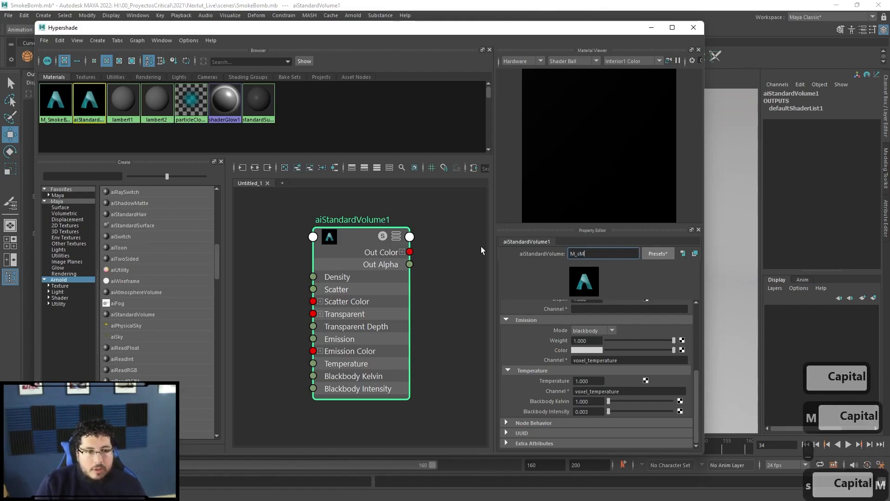
{"action": "key", "text": "BackSpace"}
{"action": "key", "text": "BackSpace"}
{"action": "key", "text": "BackSpace"}
{"action": "key", "text": "BackSpace"}
{"action": "type", "text": "Smoke_"}
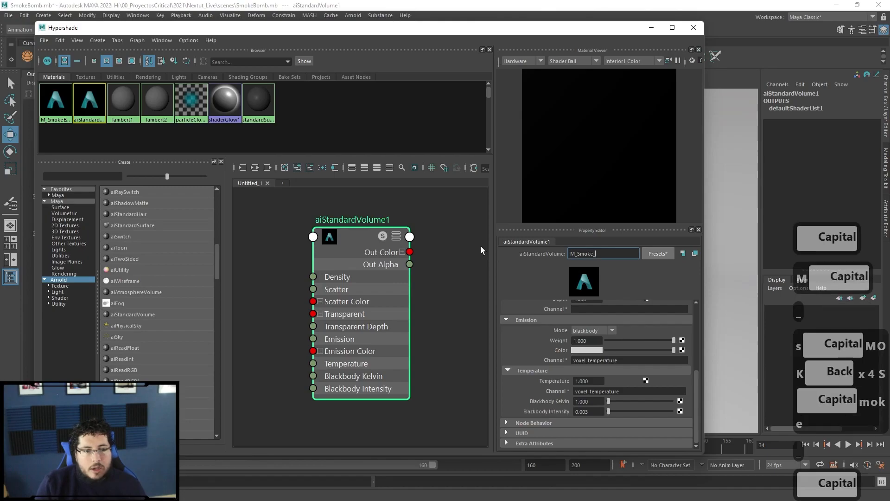
{"action": "type", "text": "Nextut"}
{"action": "key", "text": "Delete"}
{"action": "key", "text": "Return"}
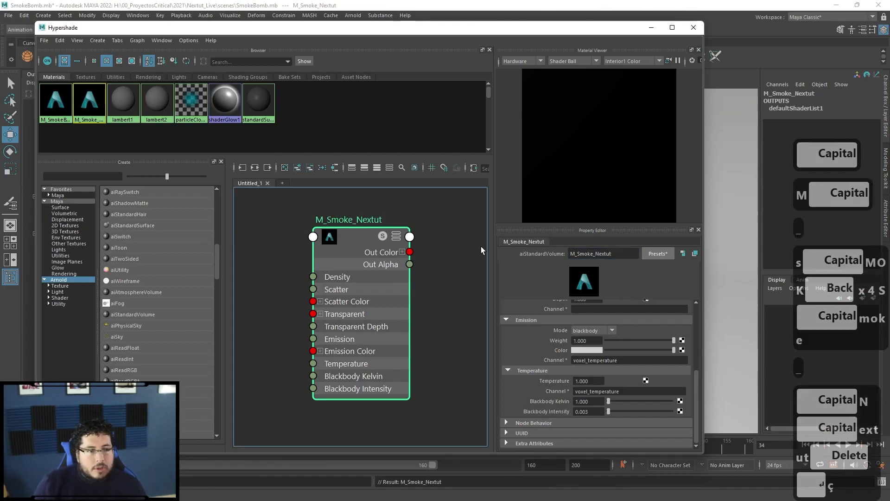
Bring the M_Smoke_Nextut material into the Bifrost graph as a material reference node below simulate_aero.
{"action": "left_click_drag", "start_coordinate": [370, 37], "coordinate": [521, 35]}
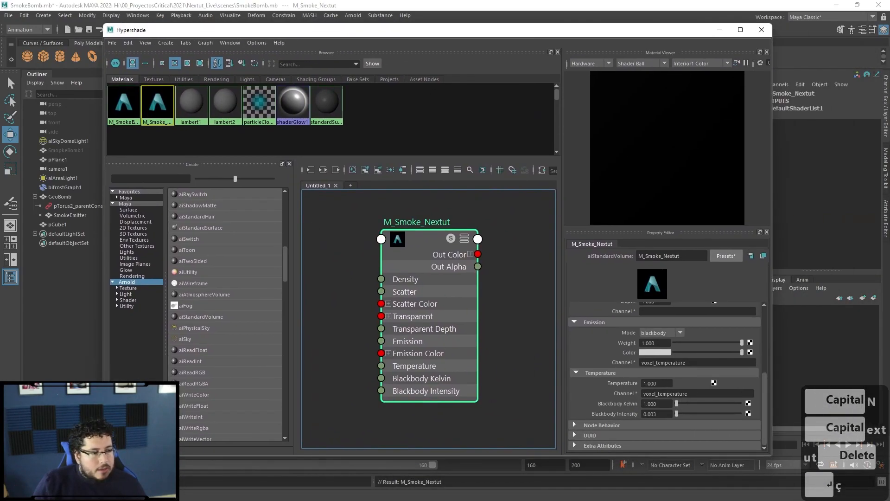
{"action": "left_click", "coordinate": [24, 494]}
{"action": "left_click_drag", "start_coordinate": [423, 72], "coordinate": [803, 146]}
{"action": "middle_click_drag", "start_coordinate": [436, 256], "coordinate": [824, 414]}
{"action": "scroll", "coordinate": [824, 414], "scroll_direction": "up", "scroll_amount": 1}
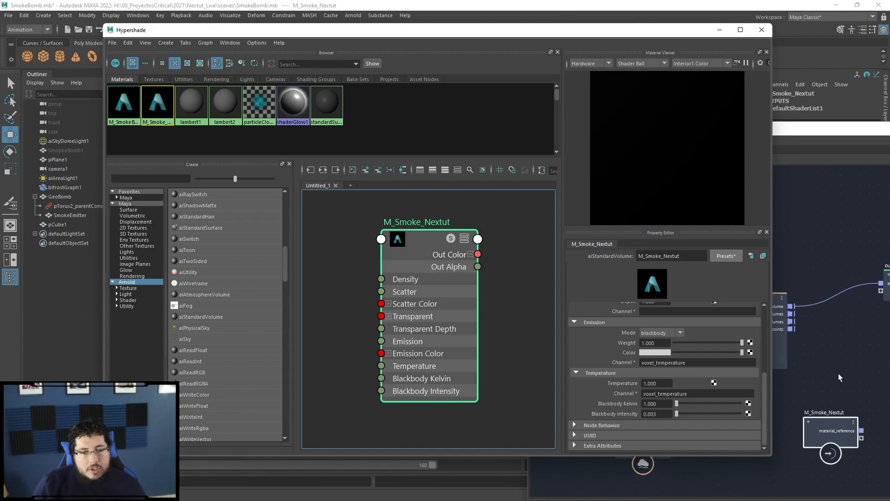
{"action": "left_click", "coordinate": [838, 374]}
{"action": "scroll", "coordinate": [838, 374], "scroll_direction": "down", "scroll_amount": 1}
{"action": "left_click_drag", "start_coordinate": [785, 136], "coordinate": [522, 129]}
Add an assign_material node to the Bifrost graph and place it below the output node.
{"action": "key", "text": "Tab"}
{"action": "type", "text": "appl"}
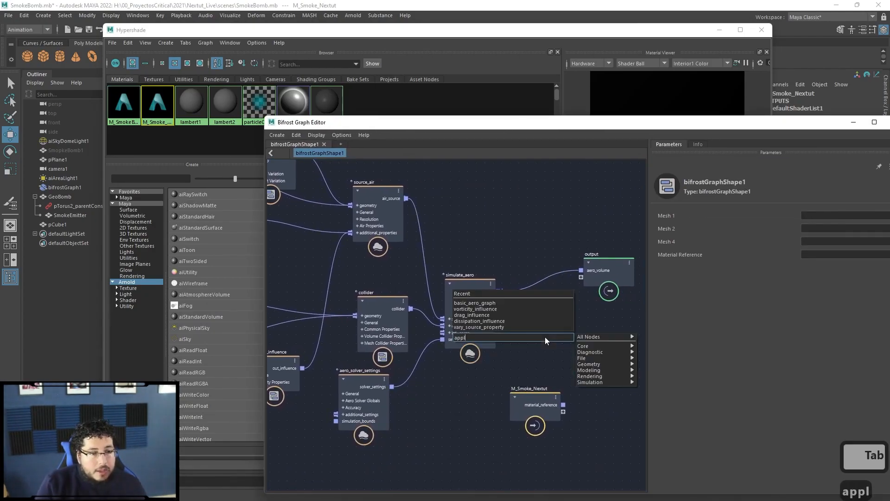
{"action": "key", "text": "BackSpace"}
{"action": "key", "text": "BackSpace"}
{"action": "key", "text": "BackSpace"}
{"action": "key", "text": "BackSpace"}
{"action": "key", "text": "BackSpace"}
{"action": "type", "text": "mater"}
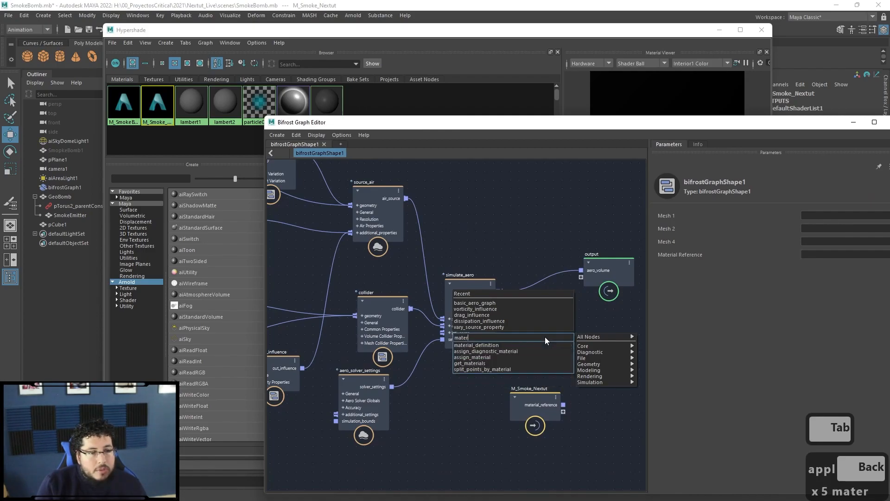
{"action": "key", "text": "Down"}
{"action": "key", "text": "Down"}
{"action": "key", "text": "Down"}
{"action": "key", "text": "Return"}
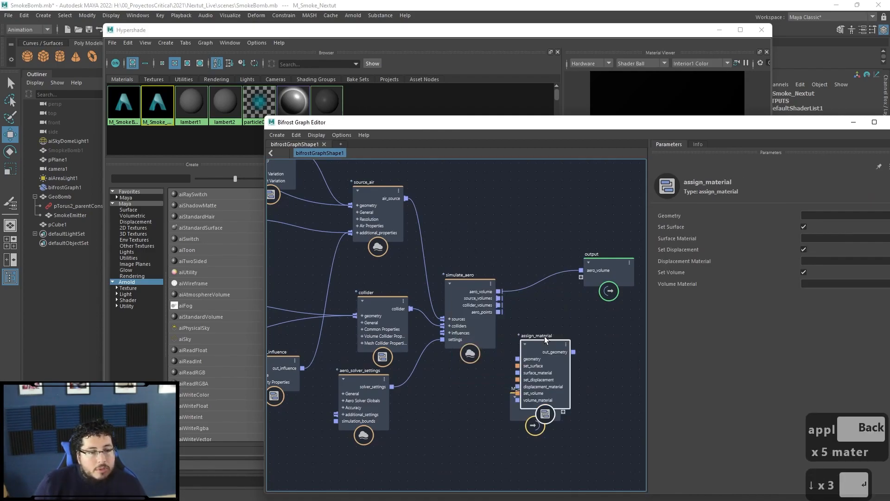
{"action": "left_click_drag", "start_coordinate": [551, 342], "coordinate": [603, 324]}
{"action": "middle_click_drag", "start_coordinate": [526, 330], "coordinate": [480, 327], "text": "alt"}
{"action": "scroll", "coordinate": [494, 333], "scroll_direction": "up", "scroll_amount": 2}
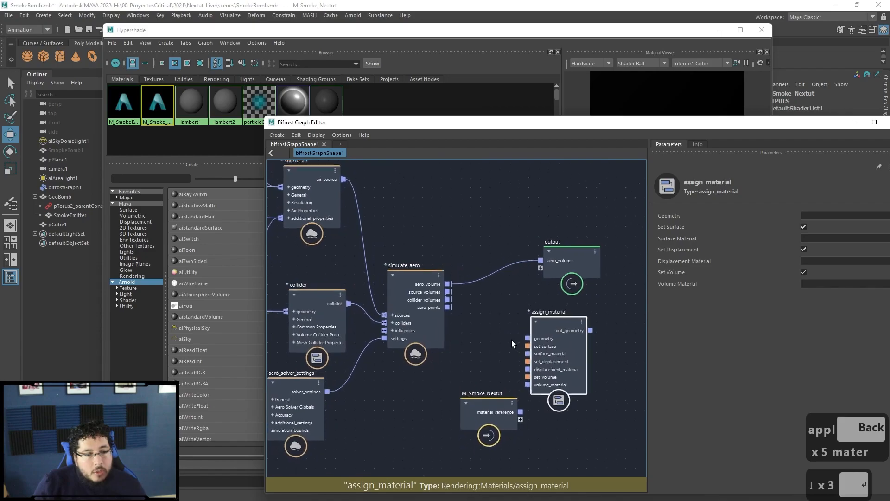
Route simulate_aero's aero_volume through assign_material into the output's aero_volume, using M_Smoke_Nextut as the volume material.
{"action": "left_click_drag", "start_coordinate": [493, 406], "coordinate": [530, 390]}
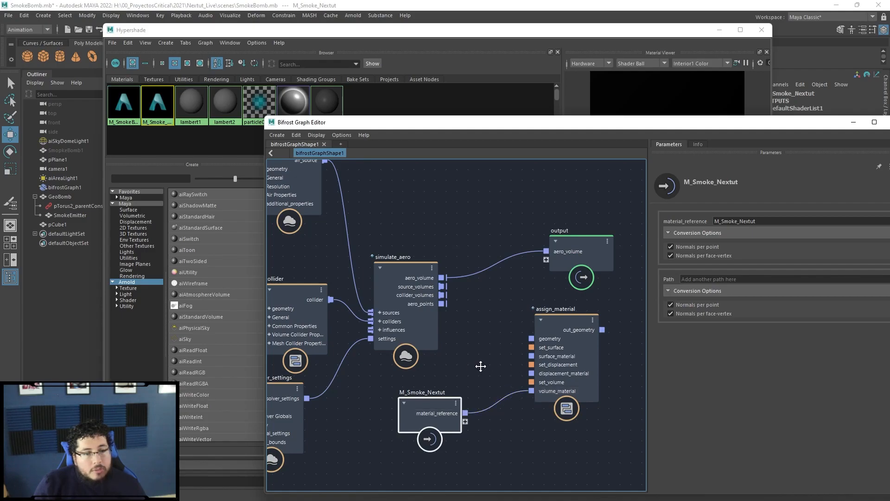
{"action": "middle_click_drag", "start_coordinate": [485, 363], "coordinate": [436, 382], "text": "alt"}
{"action": "left_click_drag", "start_coordinate": [549, 333], "coordinate": [545, 329]}
{"action": "left_click_drag", "start_coordinate": [399, 296], "coordinate": [481, 353]}
{"action": "left_click_drag", "start_coordinate": [550, 344], "coordinate": [498, 270]}
Clear Hypershade out of the way, set the graph beside a wide view, and space out the assign_material and output nodes.
{"action": "left_click", "coordinate": [722, 30]}
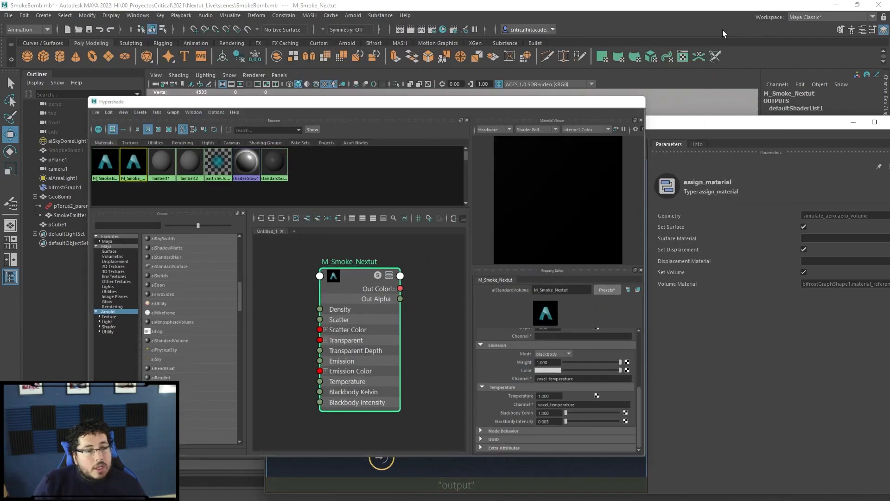
{"action": "left_click_drag", "start_coordinate": [451, 123], "coordinate": [720, 96]}
{"action": "scroll", "coordinate": [461, 278], "scroll_direction": "down", "scroll_amount": 5}
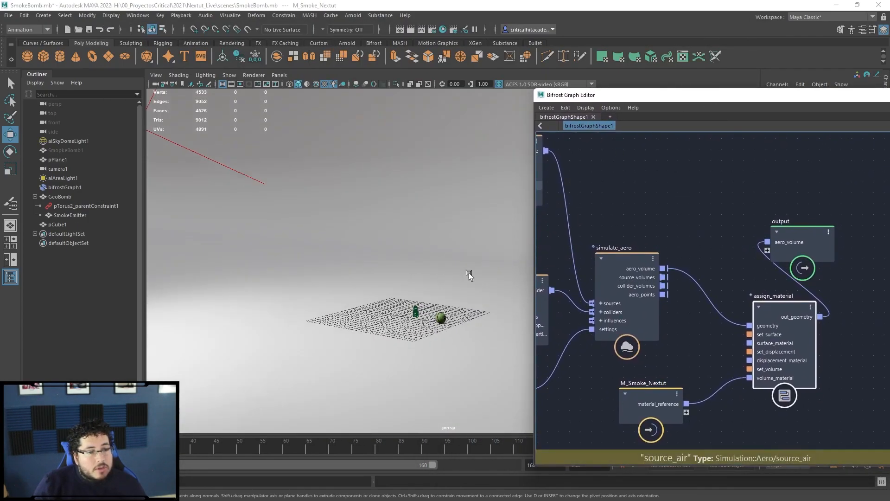
{"action": "middle_click_drag", "start_coordinate": [461, 278], "coordinate": [433, 292], "text": "alt"}
{"action": "left_click_drag", "start_coordinate": [763, 307], "coordinate": [728, 291]}
{"action": "middle_click_drag", "start_coordinate": [722, 267], "coordinate": [690, 263], "text": "alt"}
{"action": "left_click_drag", "start_coordinate": [762, 232], "coordinate": [807, 220]}
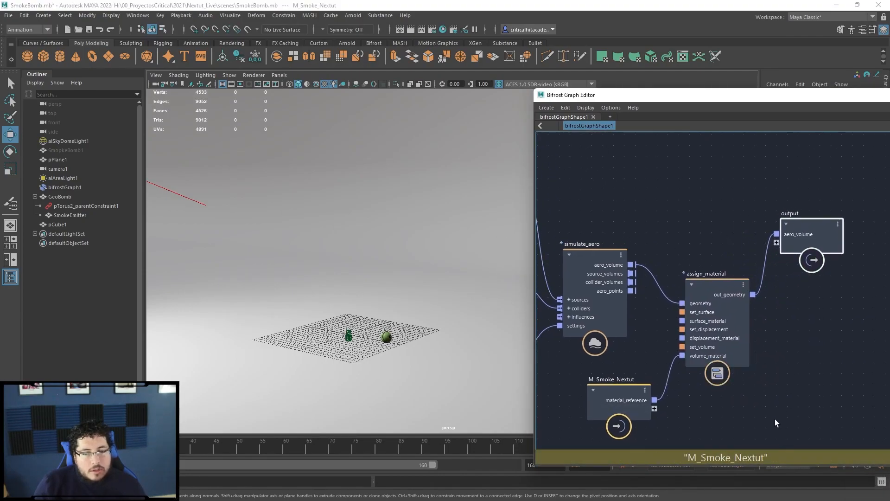
Uncover the playback controls, rewind to the start, and play the simulation with the new material to frame 35.
{"action": "left_click_drag", "start_coordinate": [780, 463], "coordinate": [794, 408]}
{"action": "left_click", "coordinate": [805, 445]}
{"action": "left_click", "coordinate": [847, 444]}
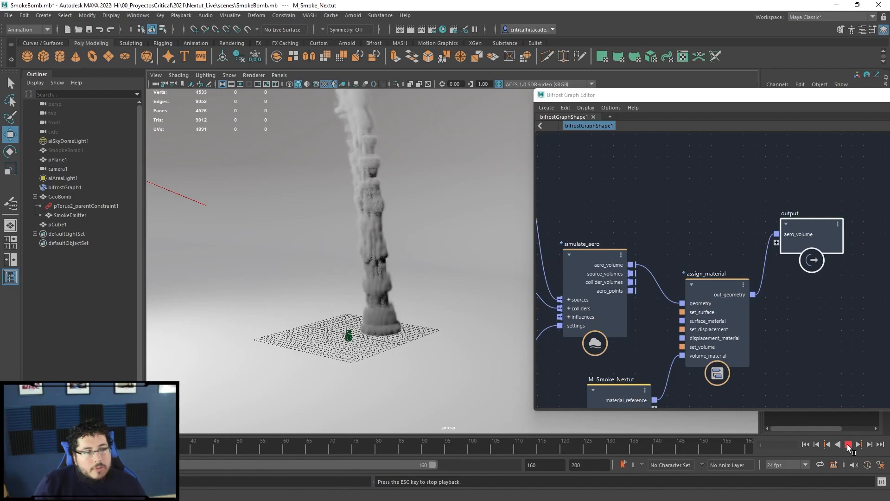
{"action": "left_click", "coordinate": [848, 444]}
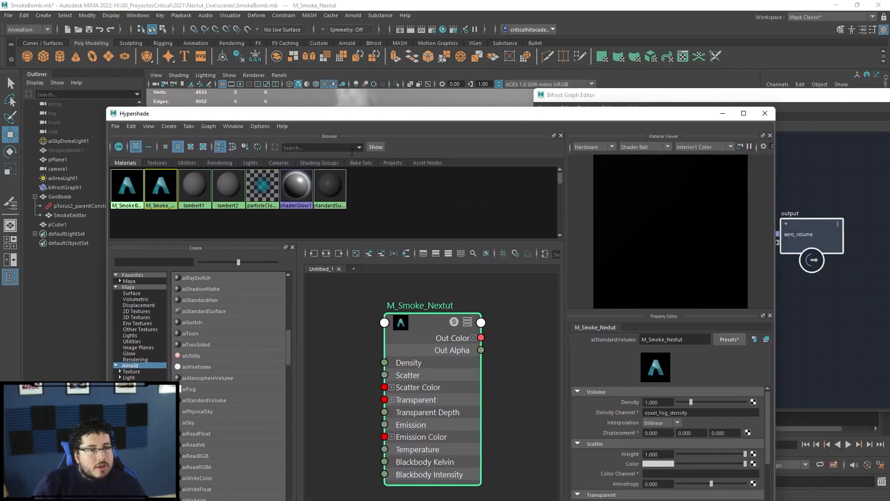
Place a narrowed Hypershade beside the smoke and lower M_Smoke_Nextut's volume density to 0.175.
{"action": "left_click_drag", "start_coordinate": [108, 236], "coordinate": [608, 236]}
{"action": "left_click_drag", "start_coordinate": [623, 113], "coordinate": [684, 35]}
{"action": "mouse_move", "coordinate": [755, 324]}
{"action": "left_mouse_down"}
{"action": "mouse_move", "coordinate": [739, 323]}
{"action": "mouse_move", "coordinate": [772, 317]}
{"action": "mouse_move", "coordinate": [741, 321]}
{"action": "left_mouse_up"}
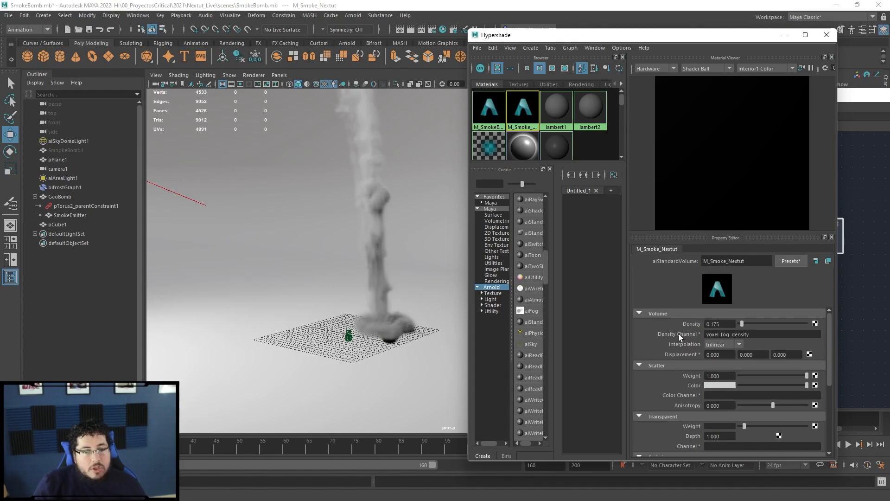
Set M_Smoke_Nextut's scatter color to green with hue 120, saturation 0.686 and value 1.
{"action": "left_click", "coordinate": [716, 384]}
{"action": "left_click", "coordinate": [701, 361]}
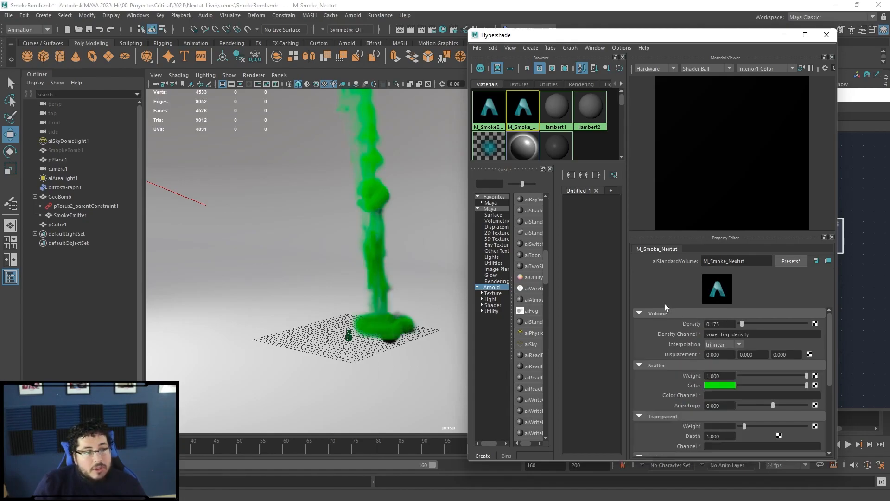
{"action": "left_click", "coordinate": [721, 384]}
{"action": "mouse_move", "coordinate": [734, 421]}
{"action": "left_mouse_down"}
{"action": "mouse_move", "coordinate": [720, 422]}
{"action": "mouse_move", "coordinate": [747, 430]}
{"action": "left_mouse_up"}
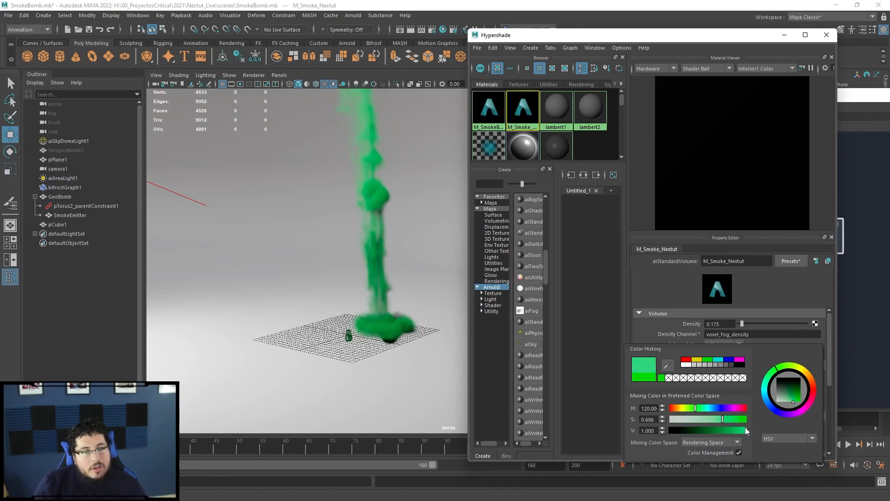
Set the material's Blackbody Kelvin and Blackbody Intensity to 0, check the smoke in the viewport, and close Hypershade.
{"action": "scroll", "coordinate": [703, 416], "scroll_direction": "down", "scroll_amount": 5}
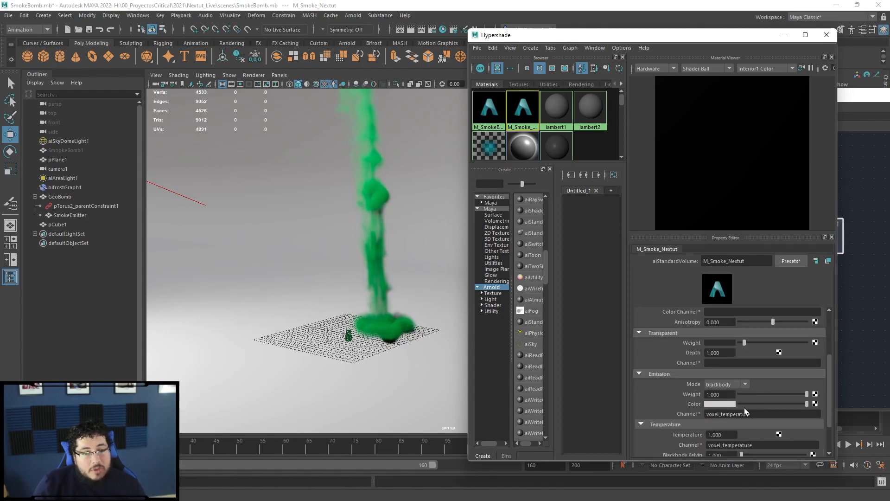
{"action": "mouse_move", "coordinate": [742, 412]}
{"action": "left_mouse_down"}
{"action": "mouse_move", "coordinate": [808, 418]}
{"action": "mouse_move", "coordinate": [735, 418]}
{"action": "left_mouse_up"}
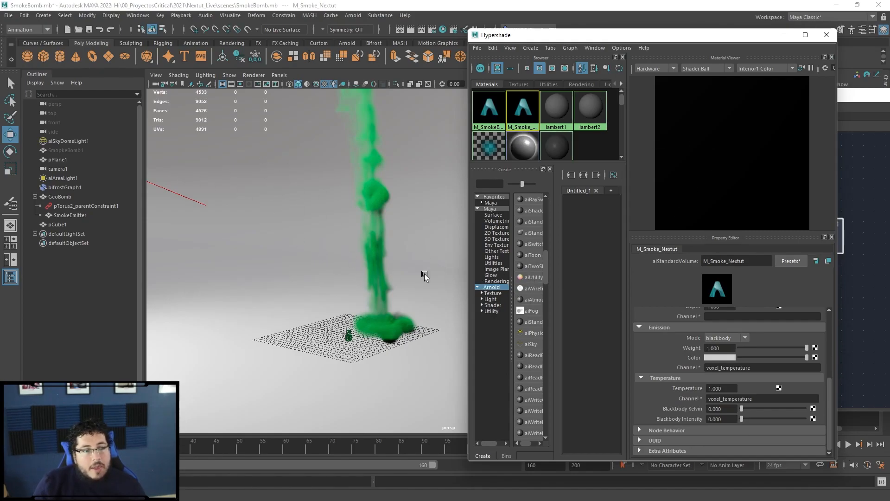
{"action": "scroll", "coordinate": [425, 274], "scroll_direction": "down", "scroll_amount": 5}
{"action": "scroll", "coordinate": [422, 267], "scroll_direction": "up", "scroll_amount": 3}
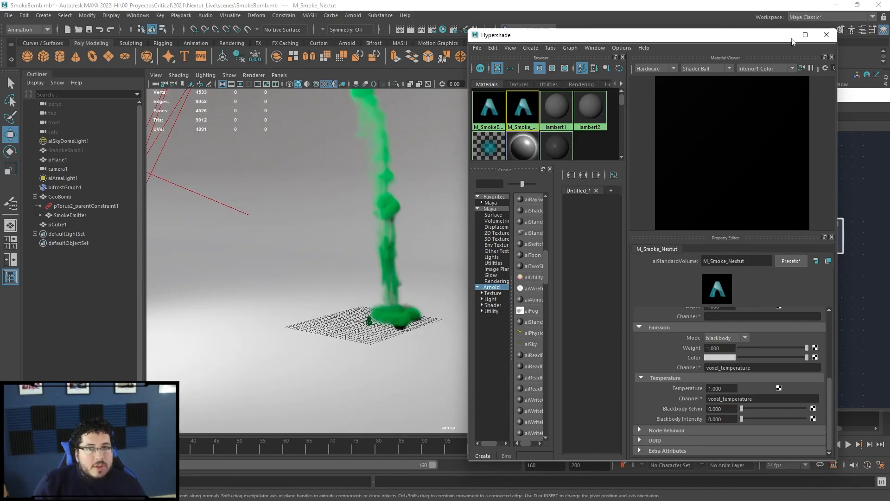
{"action": "left_click", "coordinate": [827, 35]}
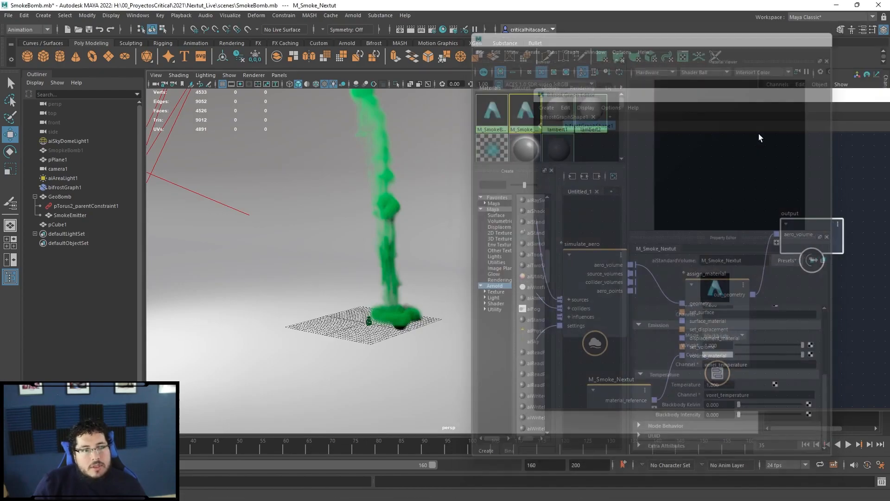
Review the Bifrost graph from assign_material back through simulate_aero to the source, collider and solver settings nodes.
{"action": "scroll", "coordinate": [669, 243], "scroll_direction": "up", "scroll_amount": 1}
{"action": "middle_click_drag", "start_coordinate": [669, 243], "coordinate": [715, 201], "text": "alt"}
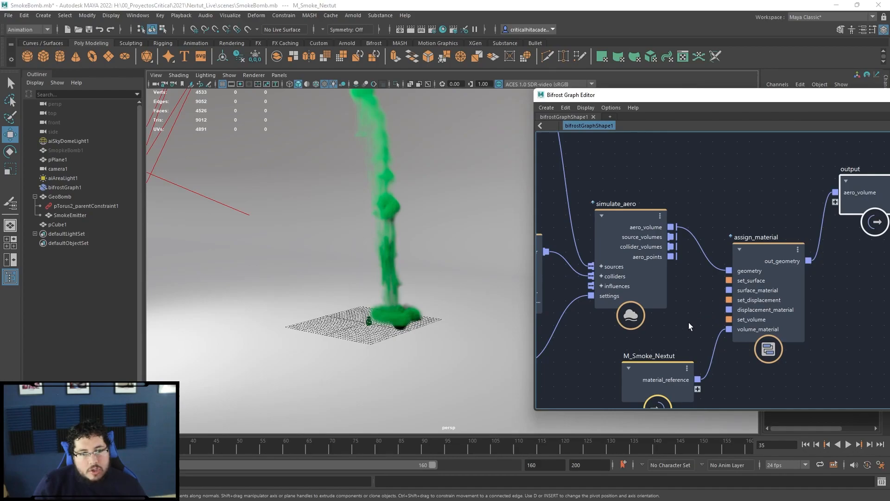
{"action": "middle_click_drag", "start_coordinate": [689, 322], "coordinate": [708, 312], "text": "alt"}
{"action": "scroll", "coordinate": [608, 337], "scroll_direction": "down", "scroll_amount": 1}
{"action": "middle_click_drag", "start_coordinate": [607, 337], "coordinate": [672, 314], "text": "alt"}
{"action": "middle_click_drag", "start_coordinate": [627, 216], "coordinate": [579, 266], "text": "alt"}
{"action": "scroll", "coordinate": [704, 279], "scroll_direction": "down", "scroll_amount": 2}
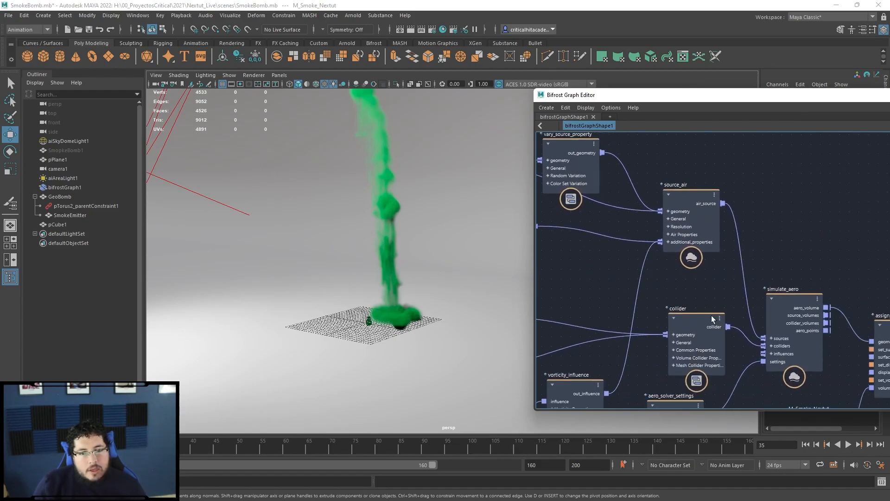
{"action": "left_click", "coordinate": [786, 297]}
{"action": "middle_click_drag", "start_coordinate": [800, 254], "coordinate": [805, 194], "text": "alt"}
{"action": "scroll", "coordinate": [751, 316], "scroll_direction": "down", "scroll_amount": 1}
{"action": "middle_click_drag", "start_coordinate": [755, 316], "coordinate": [761, 238], "text": "alt"}
{"action": "scroll", "coordinate": [715, 282], "scroll_direction": "up", "scroll_amount": 1}
Examine the aero_solver_settings node's general, solver globals and accuracy parameters.
{"action": "left_click", "coordinate": [681, 261]}
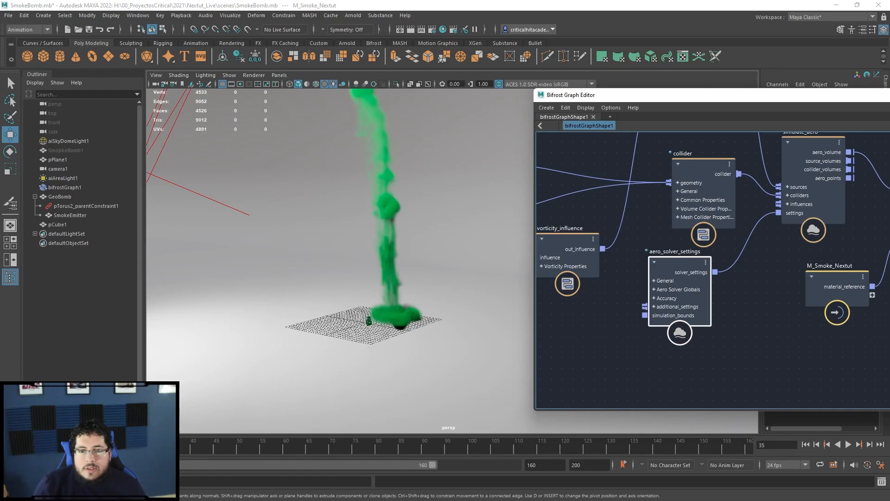
{"action": "left_click_drag", "start_coordinate": [889, 95], "coordinate": [645, 101]}
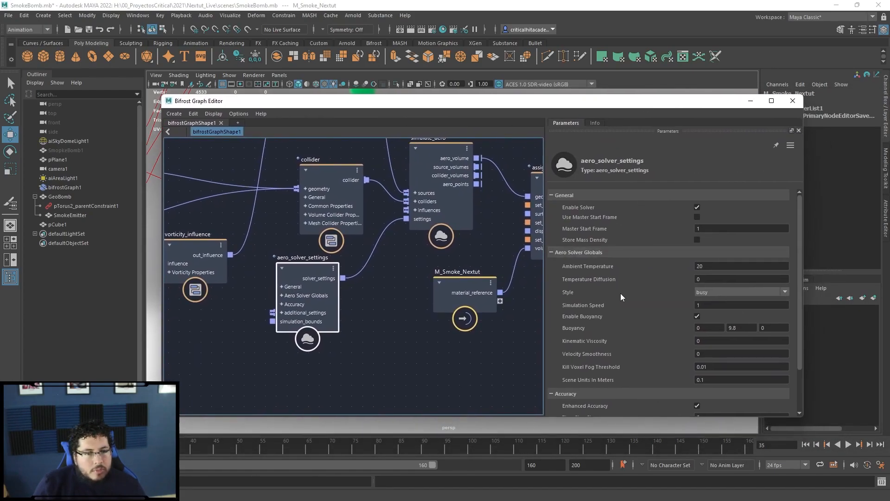
{"action": "scroll", "coordinate": [626, 301], "scroll_direction": "down", "scroll_amount": 2}
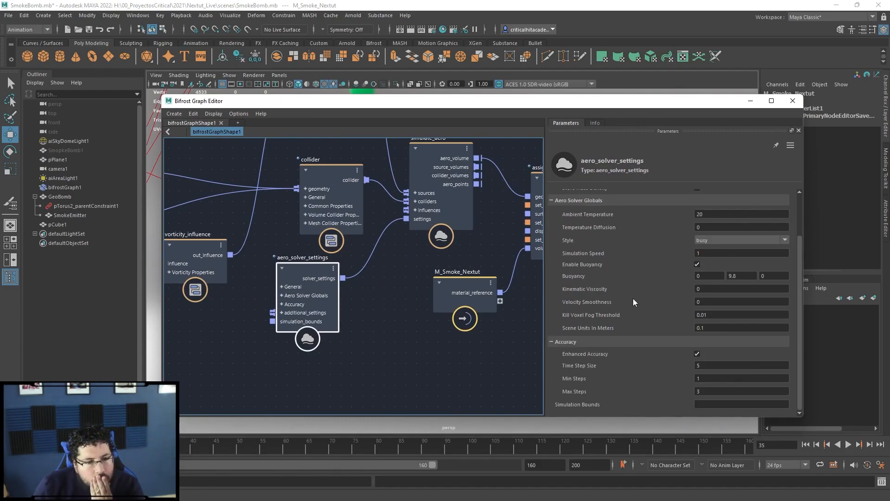
{"action": "scroll", "coordinate": [634, 302], "scroll_direction": "up", "scroll_amount": 2}
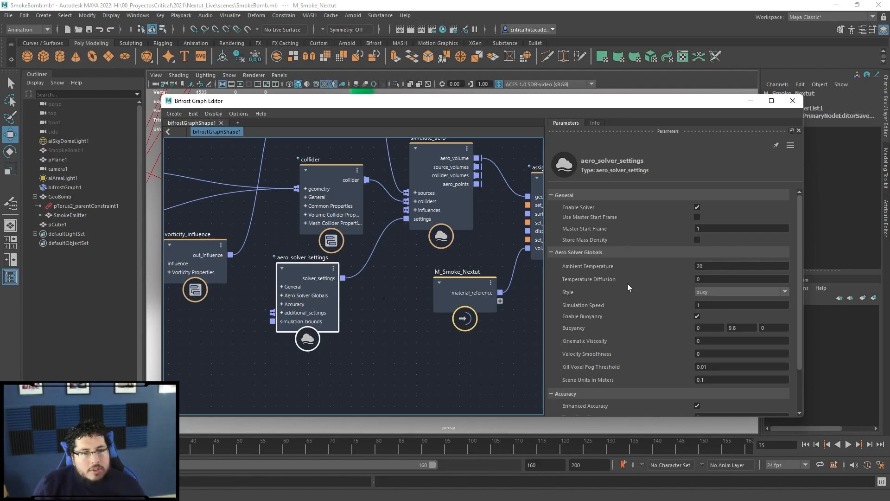
Search the available Bifrost nodes for a "stop" node below the aero_solver_settings node.
{"action": "middle_click_drag", "start_coordinate": [411, 291], "coordinate": [528, 384], "text": "alt"}
{"action": "middle_click_drag", "start_coordinate": [315, 242], "coordinate": [391, 243], "text": "alt"}
{"action": "scroll", "coordinate": [410, 344], "scroll_direction": "down", "scroll_amount": 1}
{"action": "middle_click_drag", "start_coordinate": [427, 321], "coordinate": [415, 244], "text": "alt"}
{"action": "middle_click_drag", "start_coordinate": [446, 354], "coordinate": [395, 322], "text": "alt"}
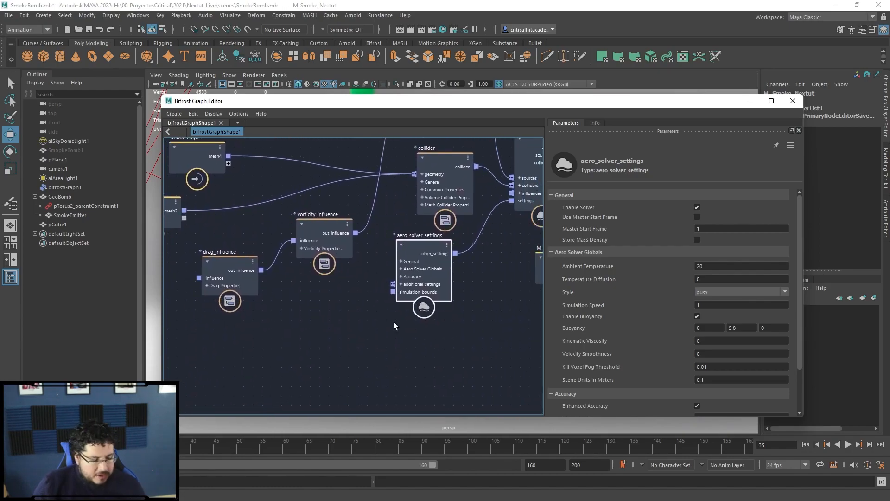
{"action": "key", "text": "Tab"}
{"action": "type", "text": "stop"}
{"action": "key", "text": "BackSpace"}
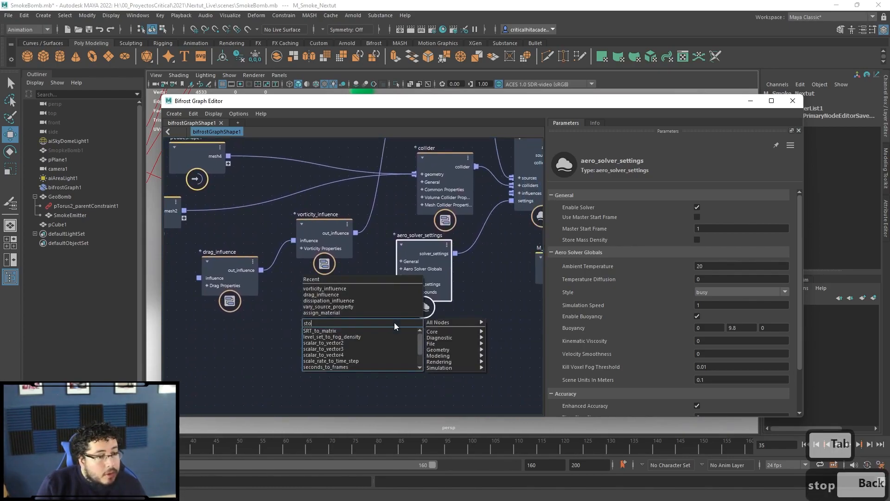
{"action": "key", "text": "BackSpace"}
{"action": "key", "text": "BackSpace"}
{"action": "key", "text": "BackSpace"}
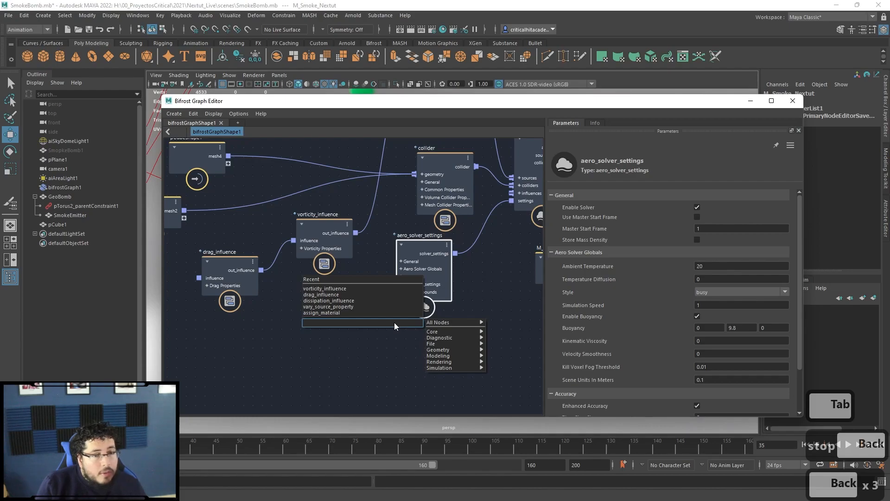
{"action": "left_click", "coordinate": [394, 352]}
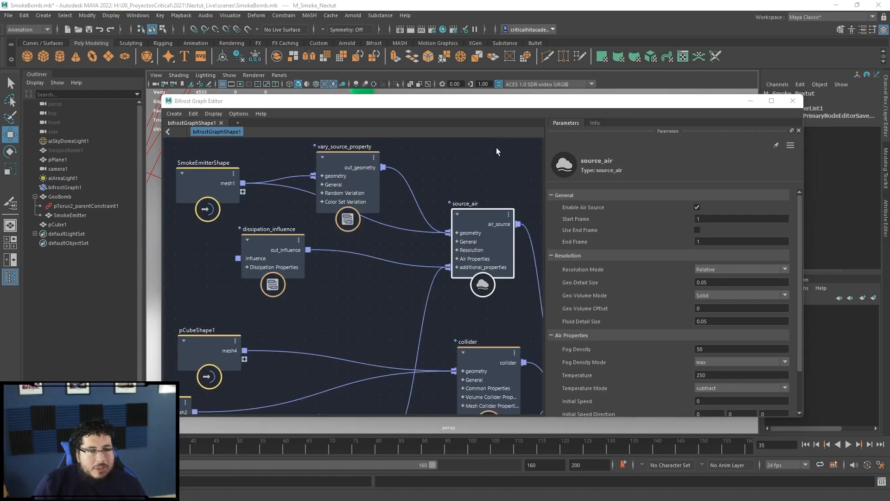
Enable Use End Frame on the source_air node and set its End Frame to 120.
{"action": "middle_click_drag", "start_coordinate": [515, 191], "coordinate": [474, 151], "text": "alt"}
{"action": "scroll", "coordinate": [441, 227], "scroll_direction": "down", "scroll_amount": 3}
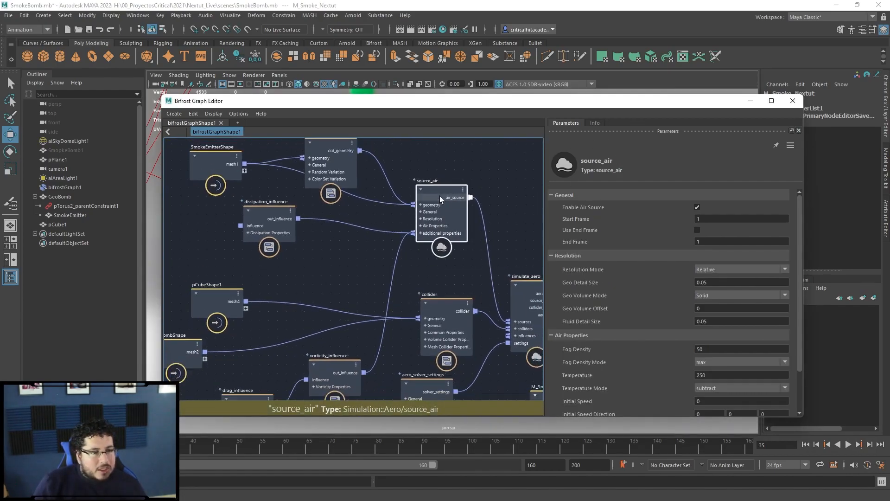
{"action": "left_click", "coordinate": [696, 231]}
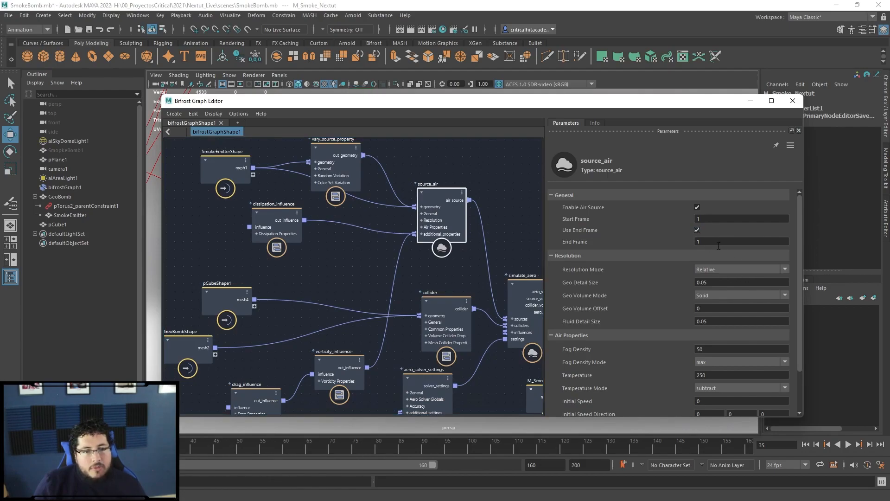
{"action": "type", "text": "120"}
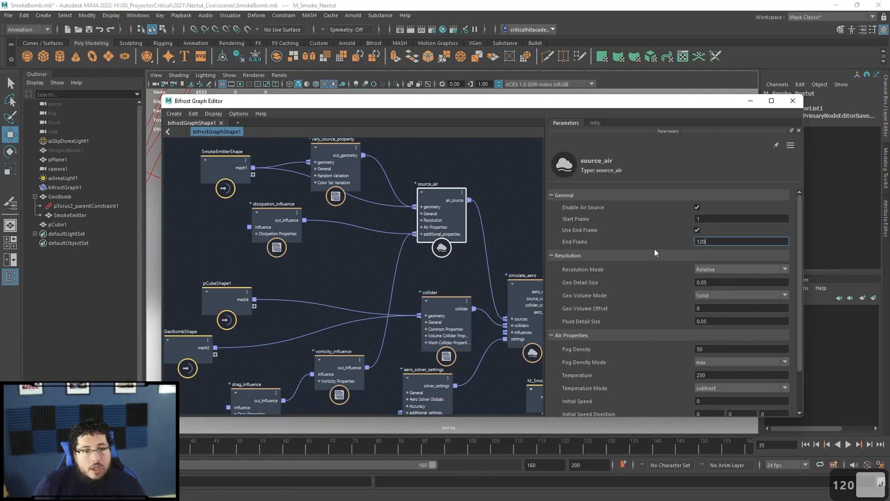
Play the simulation from the first frame past frame 120 to check the end of emission, and rewind.
{"action": "left_click", "coordinate": [750, 100]}
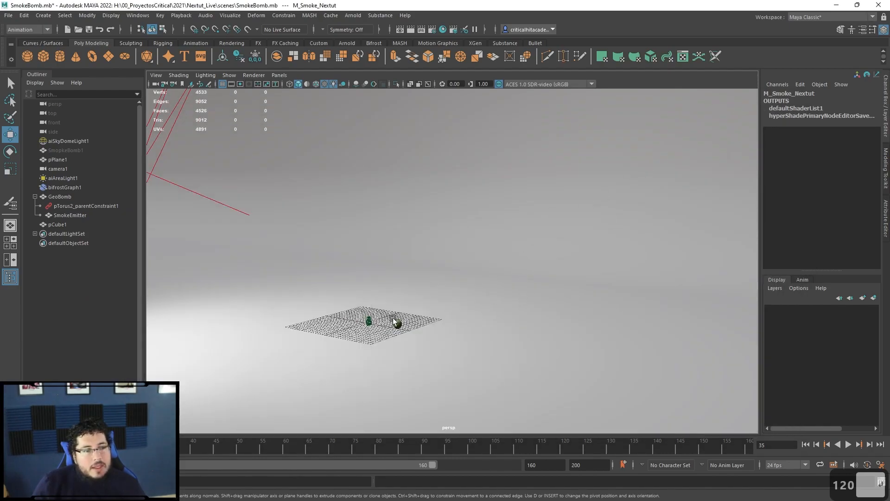
{"action": "left_click", "coordinate": [805, 444]}
{"action": "left_click", "coordinate": [848, 444]}
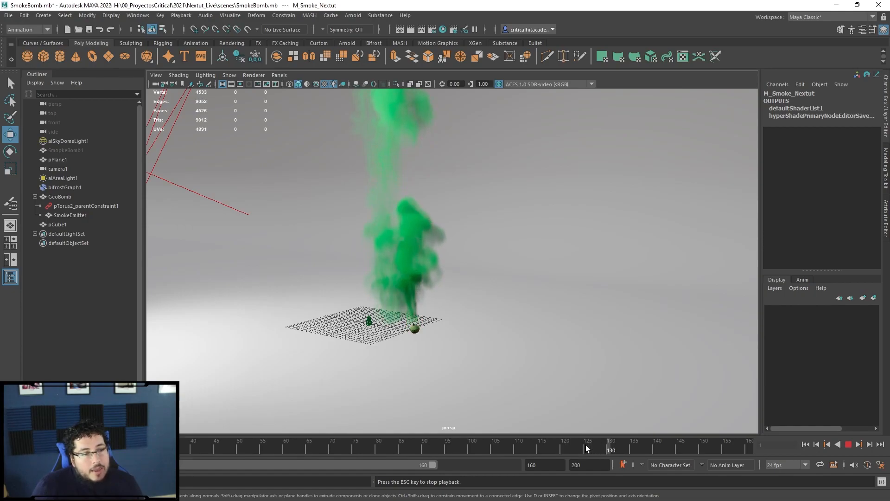
{"action": "left_click", "coordinate": [849, 445]}
{"action": "left_click", "coordinate": [805, 445]}
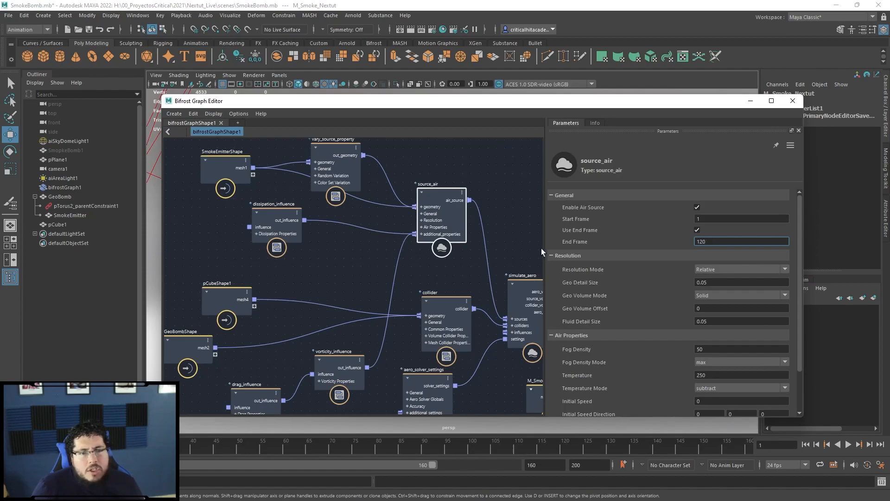
Set source_air's Fog Density Mode to rate and play the simulation to check the smoke density.
{"action": "scroll", "coordinate": [612, 291], "scroll_direction": "down", "scroll_amount": 3}
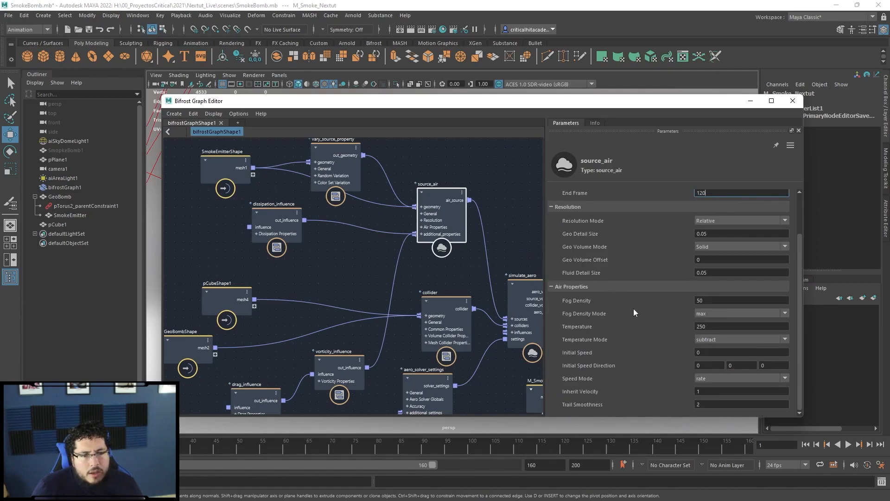
{"action": "left_click", "coordinate": [707, 314]}
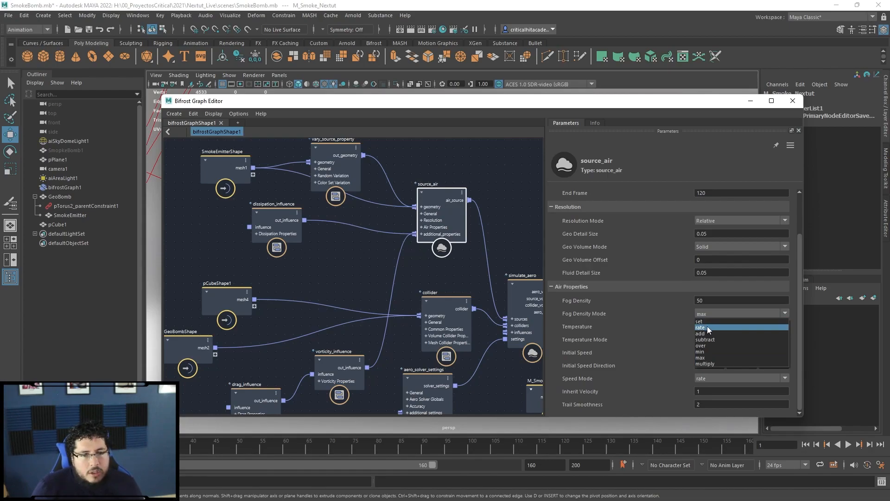
{"action": "key", "text": "Escape"}
{"action": "left_click_drag", "start_coordinate": [491, 105], "coordinate": [889, 112]}
{"action": "left_click", "coordinate": [848, 444]}
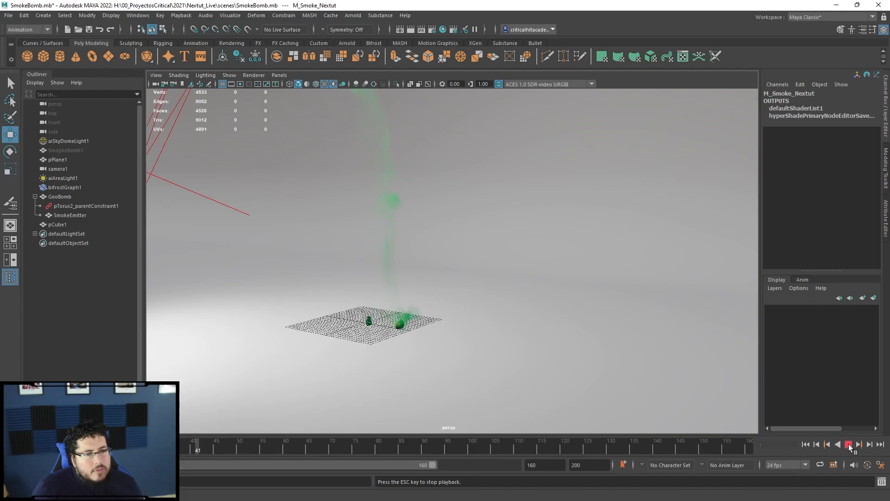
{"action": "left_click", "coordinate": [849, 443]}
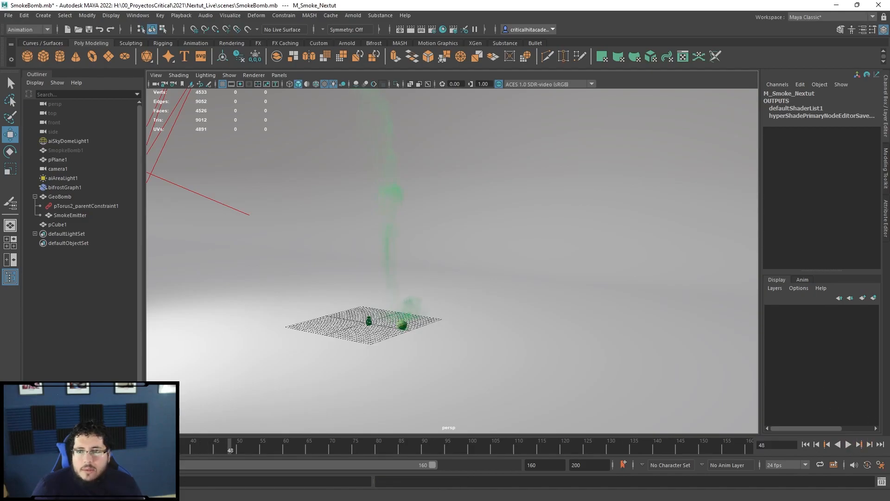
Set vary_source_property's random variation Min to 1 and Max to 5, and play the simulation to compare.
{"action": "left_click_drag", "start_coordinate": [889, 160], "coordinate": [544, 94]}
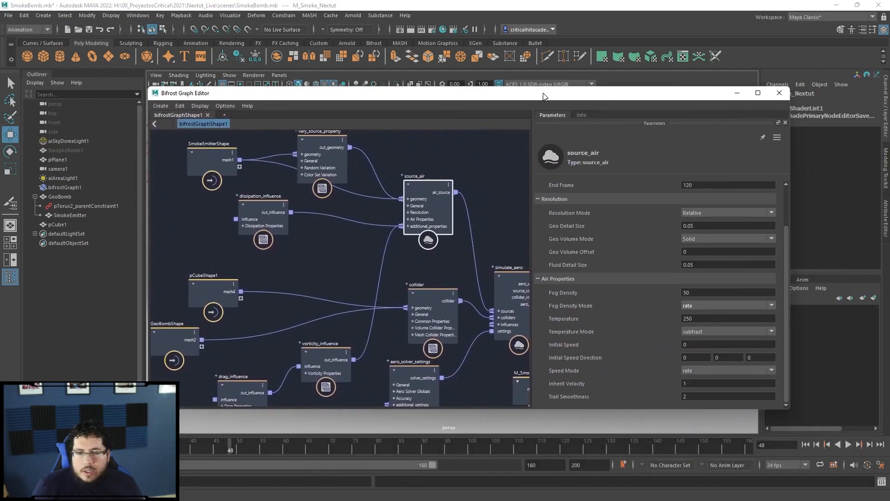
{"action": "left_click", "coordinate": [313, 138]}
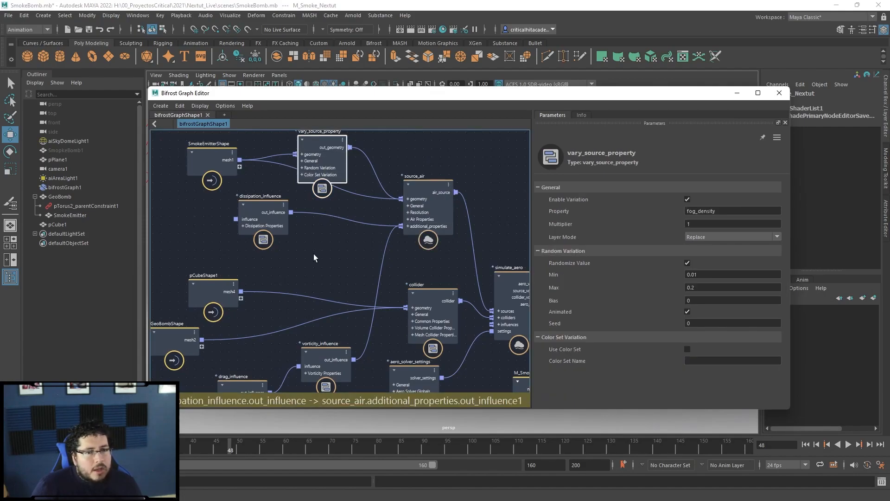
{"action": "double_click", "coordinate": [706, 274]}
{"action": "type", "text": "1"}
{"action": "key", "text": "Tab"}
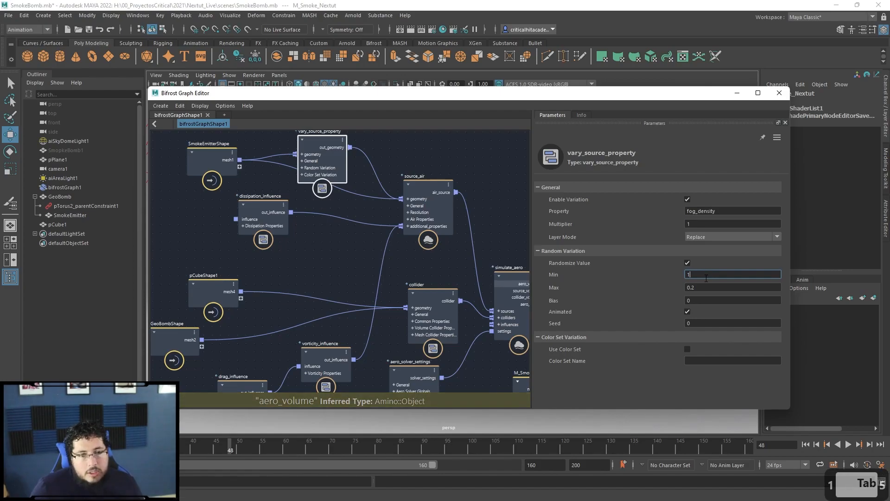
{"action": "type", "text": "5"}
{"action": "left_click_drag", "start_coordinate": [609, 94], "coordinate": [889, 112]}
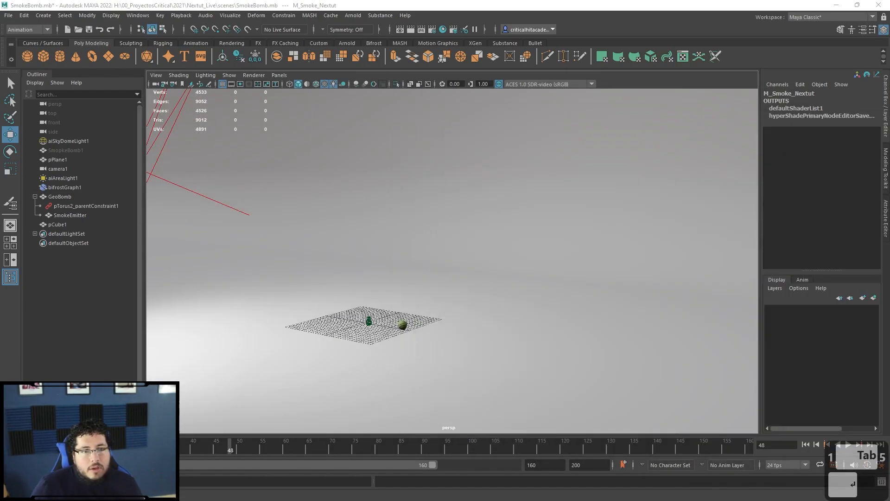
{"action": "left_click", "coordinate": [850, 444]}
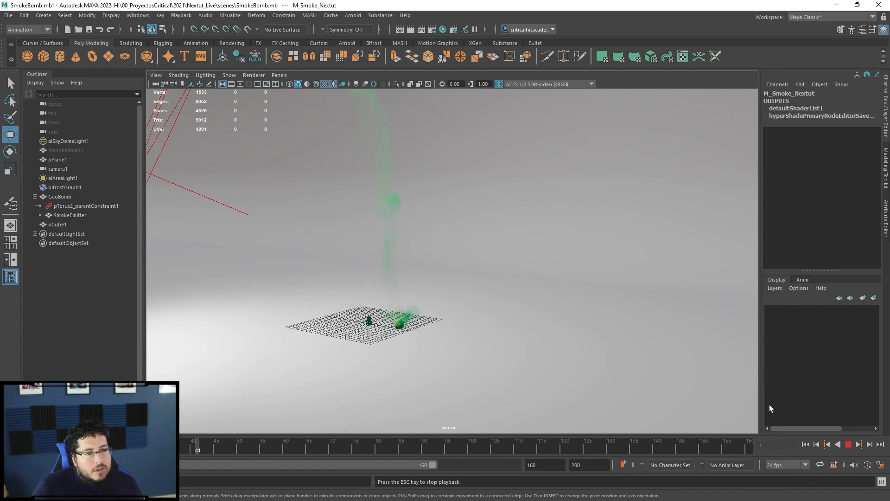
{"action": "left_click", "coordinate": [848, 444]}
Set the fog_density random variation Min to 10 and Max to 50, and replay the simulation.
{"action": "type", "text": "10"}
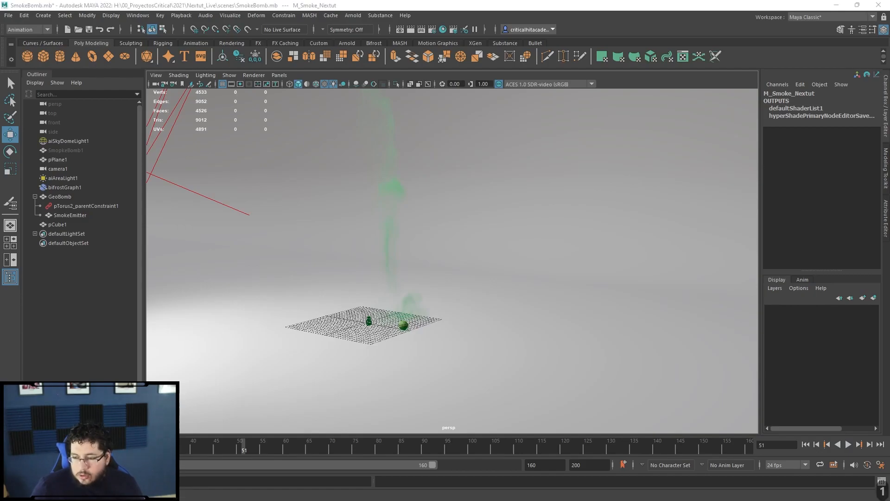
{"action": "key", "text": "Tab"}
{"action": "type", "text": "50"}
{"action": "key", "text": "Return"}
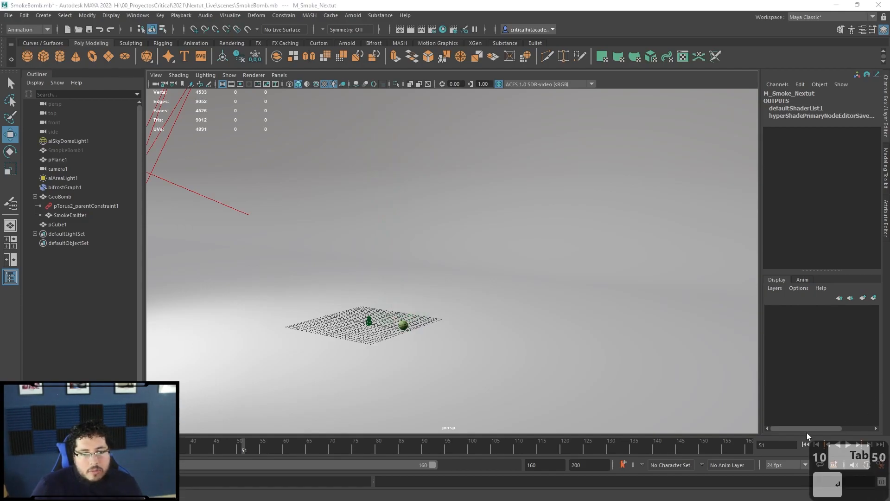
{"action": "left_click", "coordinate": [846, 444]}
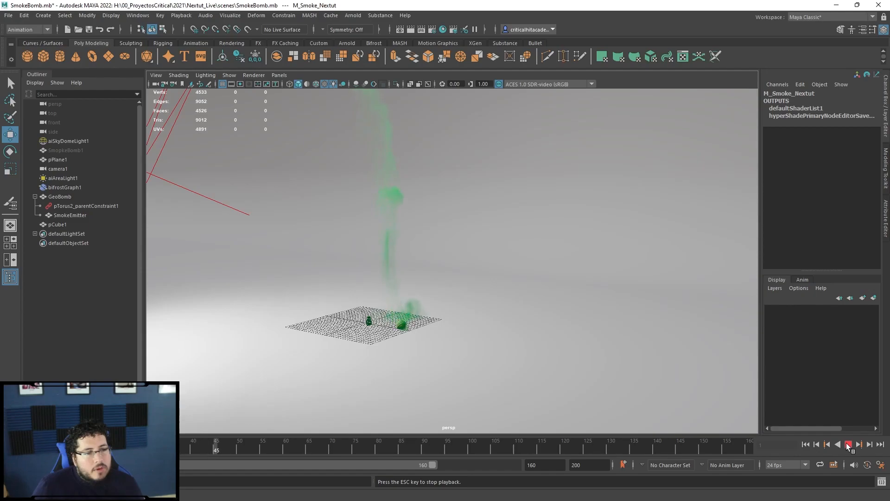
{"action": "key", "text": "Escape"}
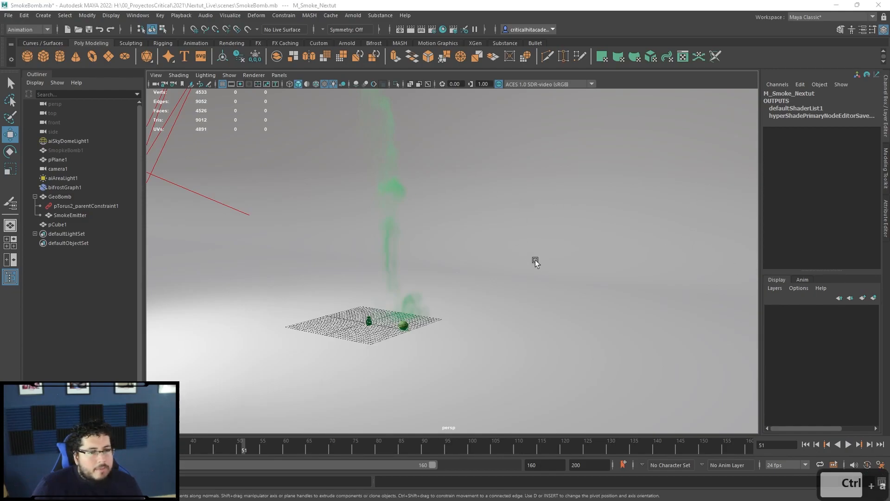
Raise M_Smoke_Nextut's volume Density to about 1.364 in Hypershade and shorten the Hypershade window to uncover the playback controls.
{"action": "left_click", "coordinate": [443, 29]}
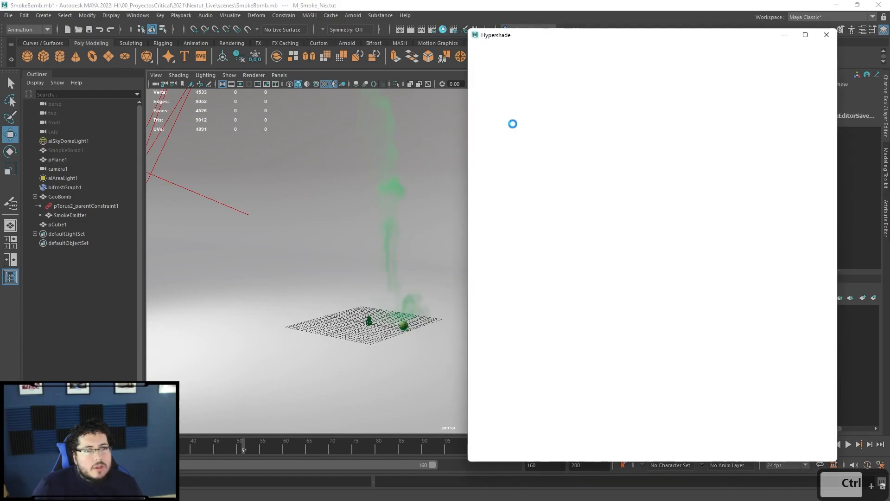
{"action": "mouse_move", "coordinate": [744, 323]}
{"action": "left_mouse_down"}
{"action": "mouse_move", "coordinate": [766, 325]}
{"action": "mouse_move", "coordinate": [756, 328]}
{"action": "left_mouse_up"}
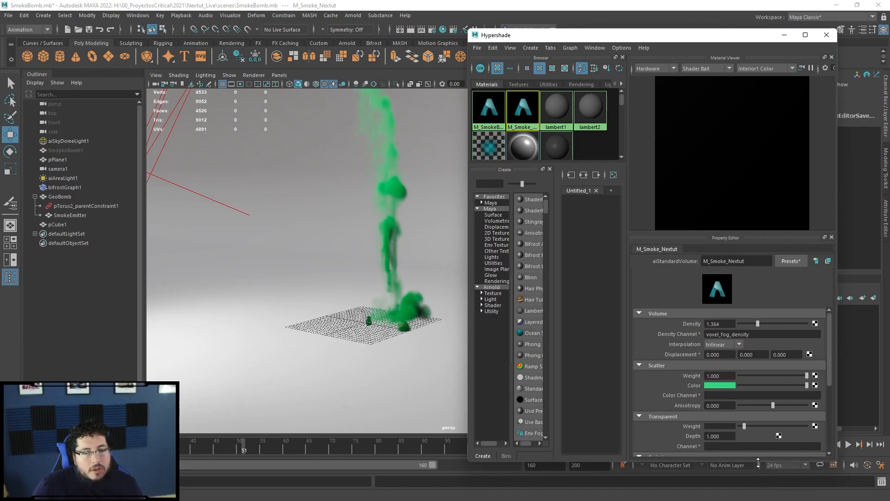
{"action": "left_click_drag", "start_coordinate": [760, 459], "coordinate": [761, 368]}
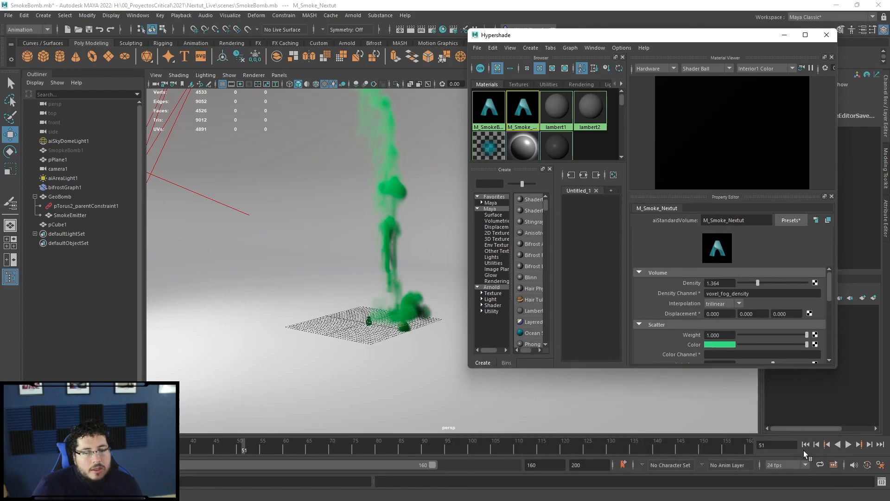
Play the simulation from the first frame to about frame 156 to review the denser smoke, and close Hypershade.
{"action": "left_click", "coordinate": [805, 444]}
{"action": "left_click", "coordinate": [849, 444]}
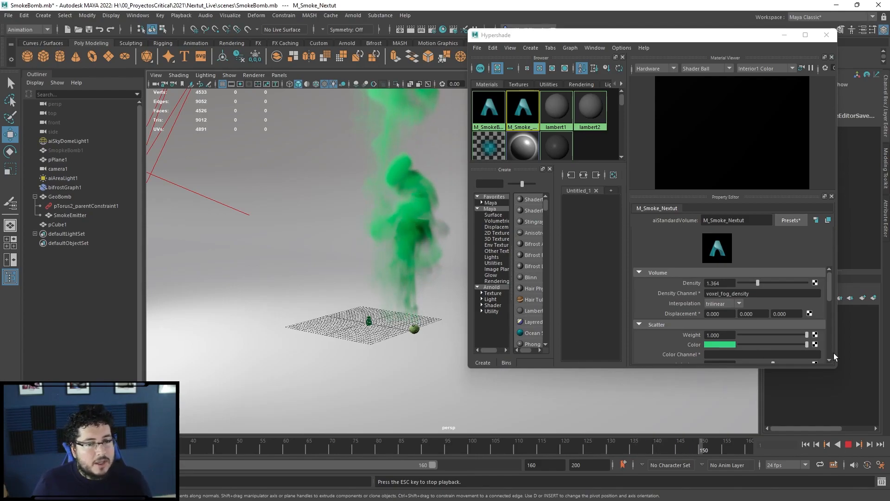
{"action": "left_click", "coordinate": [848, 444]}
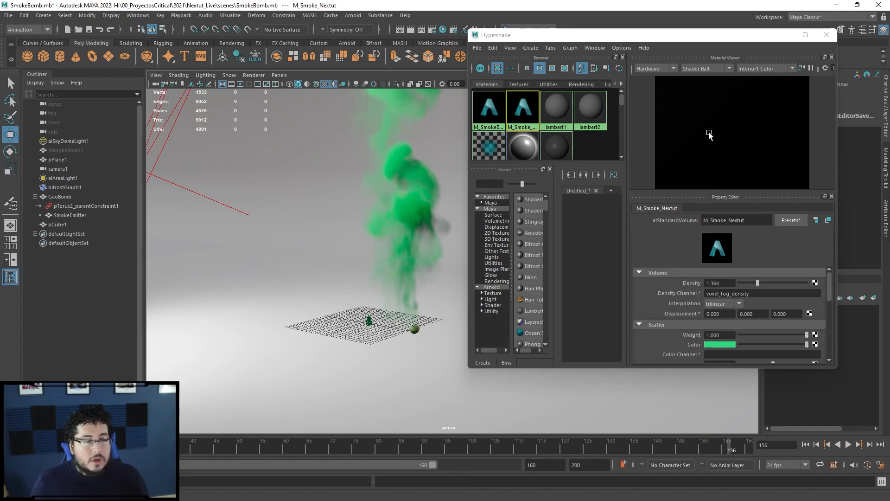
{"action": "left_click", "coordinate": [827, 35]}
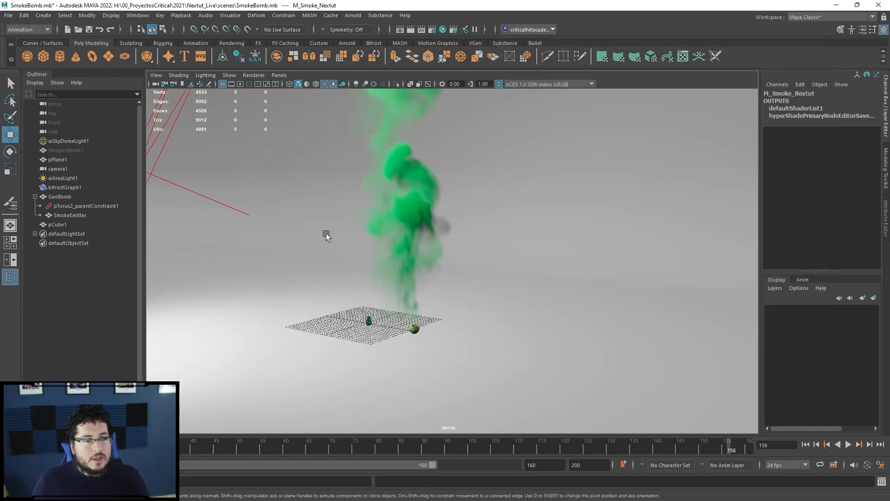
Select camera1 and look through it in the viewport.
{"action": "left_click", "coordinate": [369, 317]}
{"action": "left_click", "coordinate": [278, 75]}
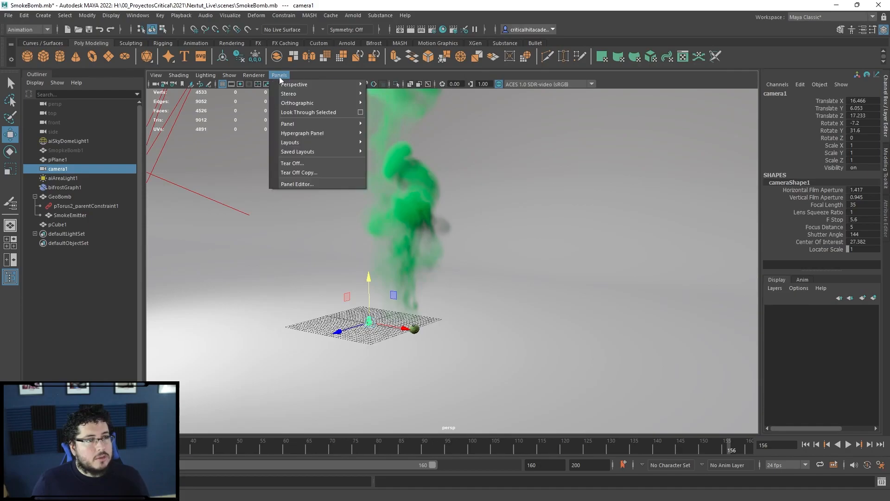
{"action": "left_click", "coordinate": [313, 115]}
Pull camera1 back to about X 31, Y 20, Z 59 with the smoke column and ground grid inside its frame.
{"action": "right_click_drag", "start_coordinate": [603, 288], "coordinate": [499, 260], "text": "alt"}
{"action": "middle_click_drag", "start_coordinate": [499, 260], "coordinate": [519, 286], "text": "alt"}
{"action": "left_click_drag", "start_coordinate": [515, 284], "coordinate": [462, 301], "text": "alt"}
{"action": "right_click_drag", "start_coordinate": [462, 301], "coordinate": [431, 293], "text": "alt"}
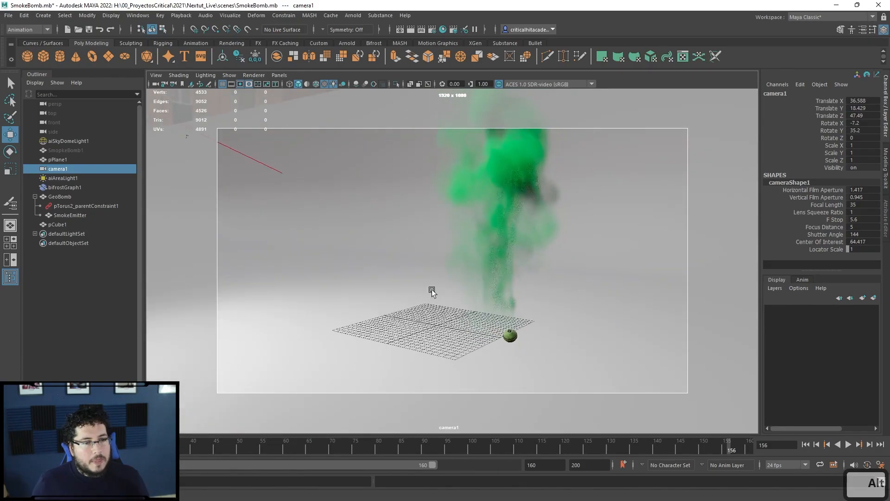
{"action": "middle_click_drag", "start_coordinate": [431, 292], "coordinate": [441, 304], "text": "alt"}
{"action": "left_click_drag", "start_coordinate": [441, 304], "coordinate": [451, 302], "text": "alt"}
{"action": "middle_click_drag", "start_coordinate": [451, 302], "coordinate": [466, 303], "text": "alt"}
{"action": "right_click_drag", "start_coordinate": [466, 304], "coordinate": [493, 306], "text": "alt"}
{"action": "middle_click_drag", "start_coordinate": [493, 306], "coordinate": [525, 297], "text": "alt"}
{"action": "right_click_drag", "start_coordinate": [525, 297], "coordinate": [497, 286], "text": "alt"}
{"action": "middle_click_drag", "start_coordinate": [497, 285], "coordinate": [499, 299], "text": "alt"}
{"action": "right_click_drag", "start_coordinate": [498, 299], "coordinate": [517, 312], "text": "alt"}
Replay the simulation from the first frame through camera1, shift the camera sideways during playback, and go to frame 160.
{"action": "left_click", "coordinate": [806, 444]}
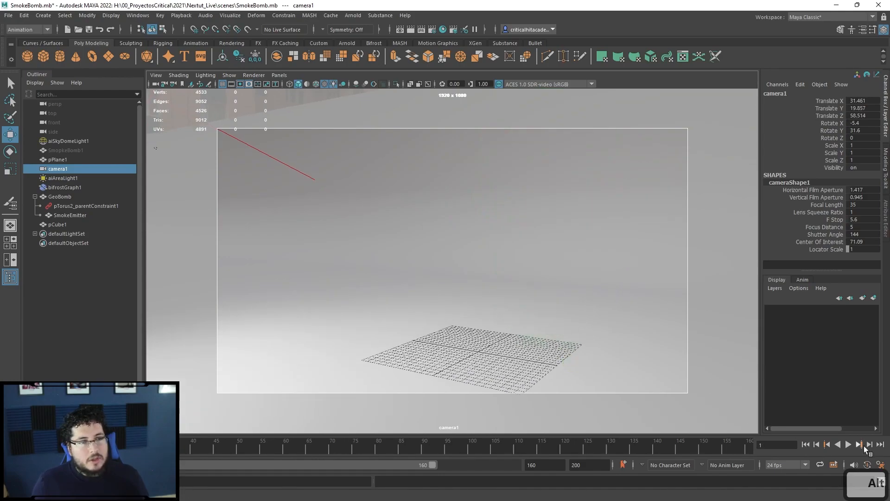
{"action": "left_click", "coordinate": [850, 445]}
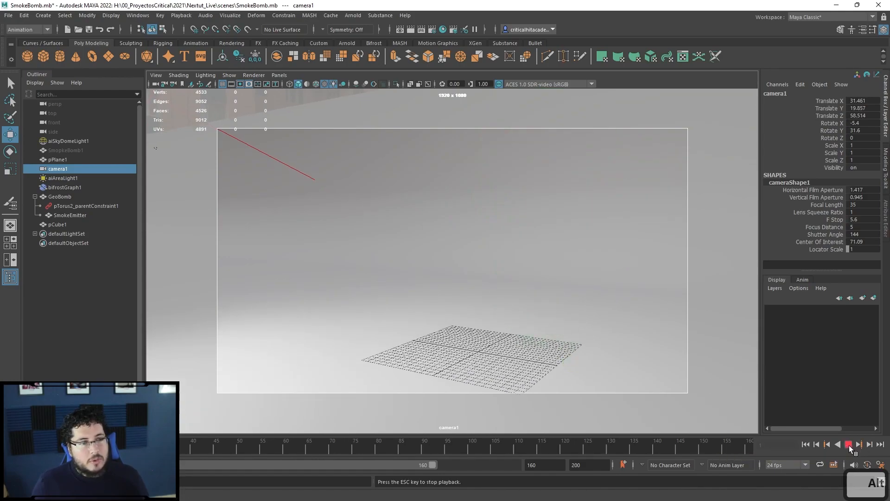
{"action": "left_click_drag", "start_coordinate": [631, 325], "coordinate": [611, 338], "text": "alt"}
{"action": "left_click", "coordinate": [848, 444]}
{"action": "key", "text": "alt+v"}
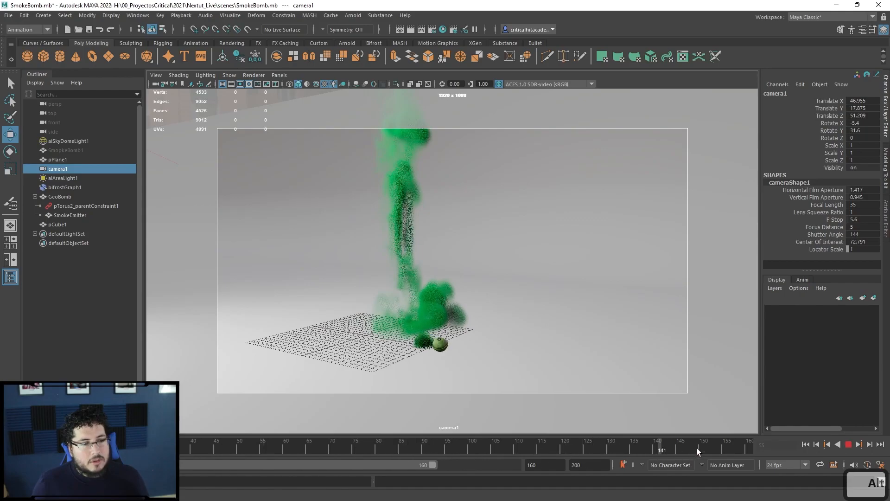
{"action": "left_click_drag", "start_coordinate": [751, 448], "coordinate": [753, 448]}
Reframe camera1 on the smoke column from higher and farther back, about X 29, Y 33, Z 69, rotated -15 and 20.4 degrees.
{"action": "middle_click_drag", "start_coordinate": [437, 337], "coordinate": [505, 341], "text": "alt"}
{"action": "right_click_drag", "start_coordinate": [505, 341], "coordinate": [481, 335], "text": "alt"}
{"action": "left_click_drag", "start_coordinate": [481, 335], "coordinate": [495, 345], "text": "alt"}
{"action": "right_click_drag", "start_coordinate": [495, 345], "coordinate": [472, 334], "text": "alt"}
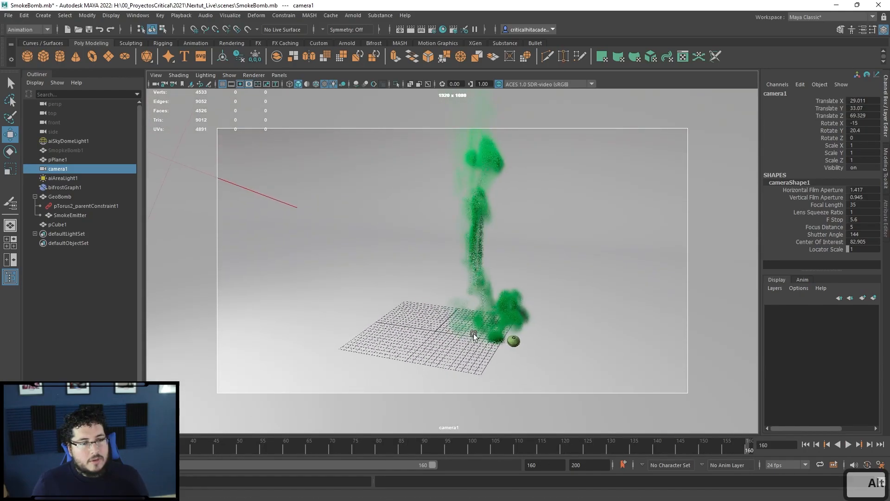
Replay the simulation from the first frame through camera1 and reframe the camera to about X 35, Y 34, Z 65.
{"action": "middle_click_drag", "start_coordinate": [472, 334], "coordinate": [489, 353], "text": "alt"}
{"action": "right_click_drag", "start_coordinate": [489, 352], "coordinate": [517, 356], "text": "alt"}
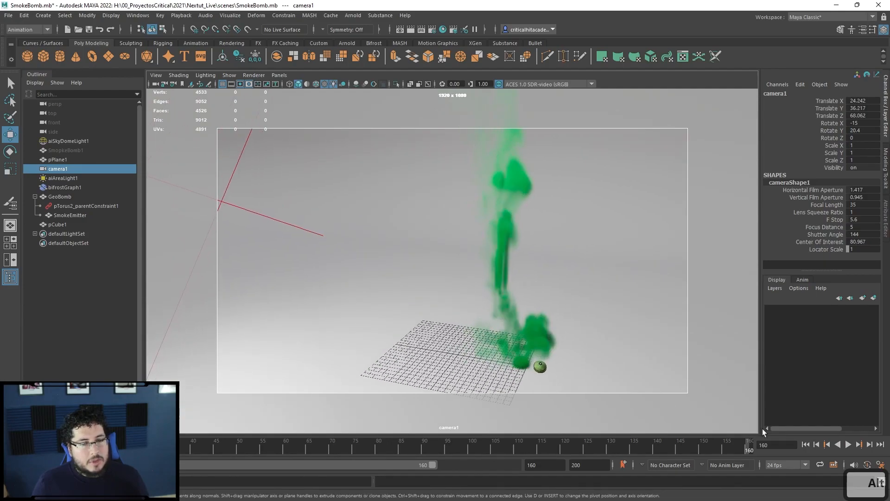
{"action": "left_click", "coordinate": [806, 444]}
{"action": "left_click", "coordinate": [848, 444]}
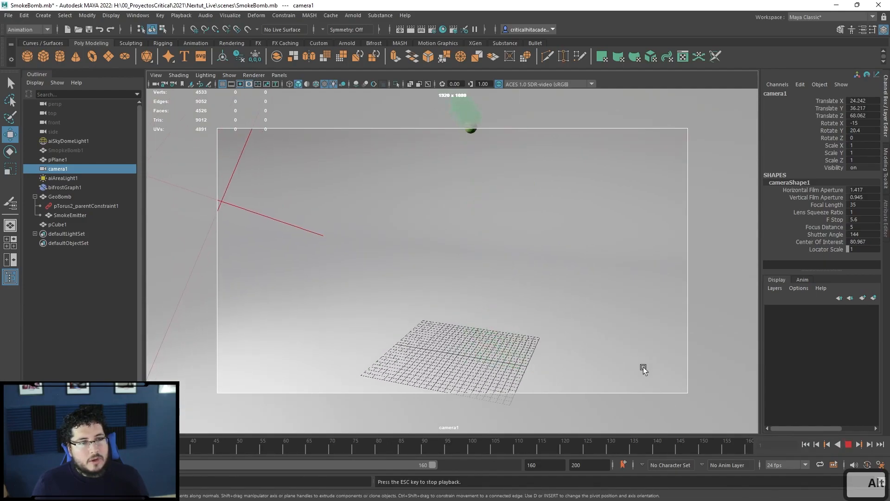
{"action": "middle_click_drag", "start_coordinate": [592, 338], "coordinate": [527, 322], "text": "alt"}
{"action": "left_click", "coordinate": [848, 445]}
{"action": "left_click", "coordinate": [849, 445]}
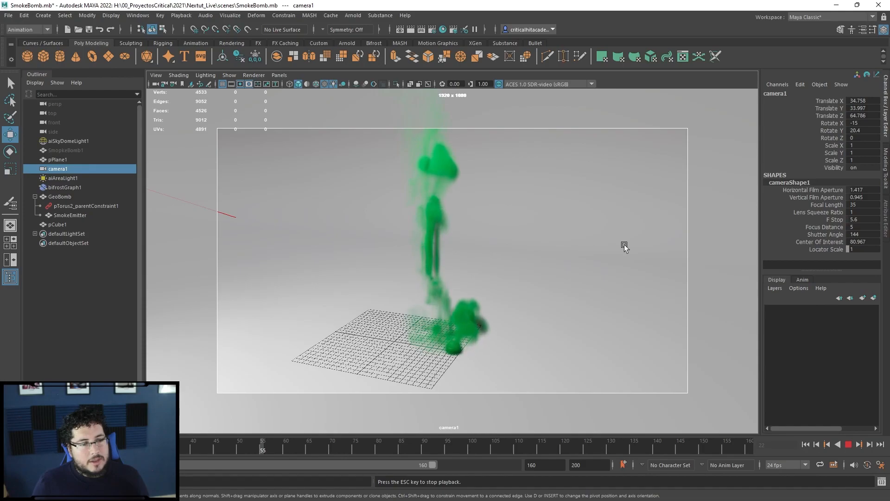
{"action": "left_click", "coordinate": [848, 445]}
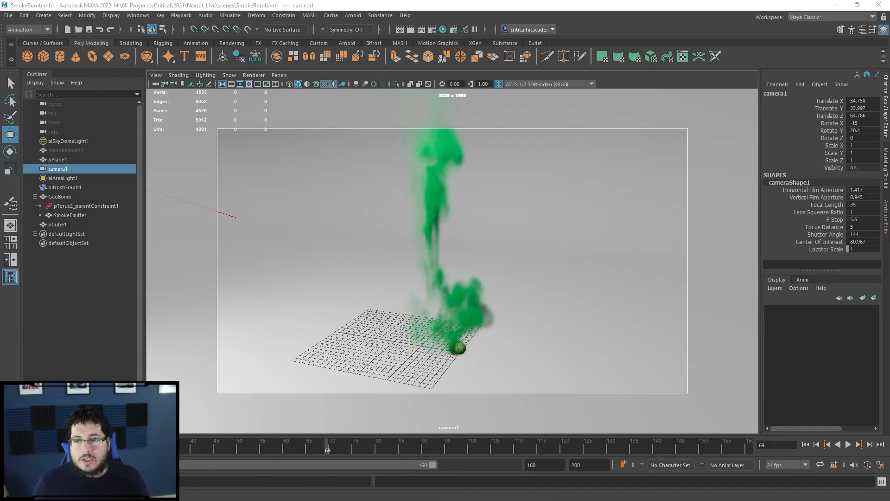
Open the Bifrost graph and move the output node farther from assign_material to make room between them.
{"action": "left_click_drag", "start_coordinate": [417, 500], "coordinate": [353, 109]}
{"action": "scroll", "coordinate": [463, 226], "scroll_direction": "down", "scroll_amount": 2}
{"action": "middle_click_drag", "start_coordinate": [463, 226], "coordinate": [347, 240], "text": "alt"}
{"action": "scroll", "coordinate": [413, 231], "scroll_direction": "up", "scroll_amount": 3}
{"action": "middle_click_drag", "start_coordinate": [427, 217], "coordinate": [336, 211], "text": "alt"}
{"action": "left_click", "coordinate": [380, 193]}
{"action": "left_click_drag", "start_coordinate": [413, 199], "coordinate": [542, 222]}
{"action": "middle_click_drag", "start_coordinate": [483, 224], "coordinate": [448, 220], "text": "alt"}
{"action": "middle_click_drag", "start_coordinate": [413, 283], "coordinate": [397, 282], "text": "alt"}
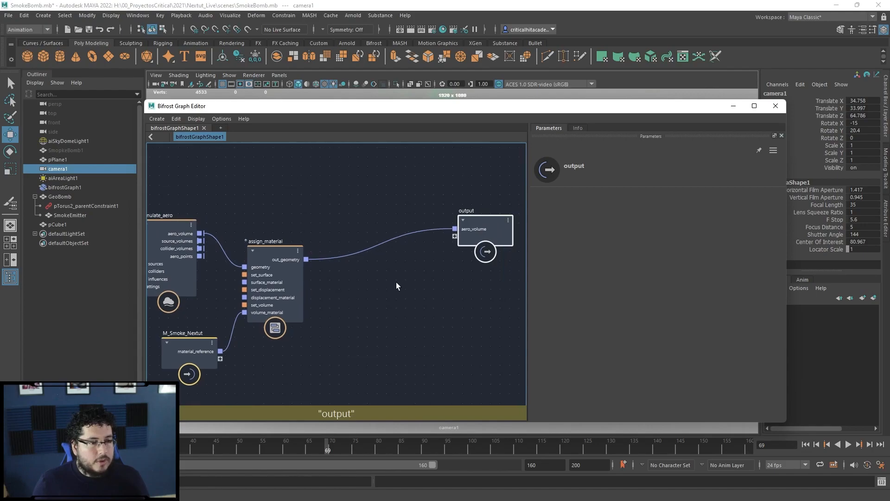
Add a file_cache node between assign_material and the output node.
{"action": "key", "text": "Tab"}
{"action": "type", "text": "file"}
{"action": "key", "text": "Down"}
{"action": "key", "text": "Return"}
{"action": "left_click_drag", "start_coordinate": [383, 288], "coordinate": [385, 273]}
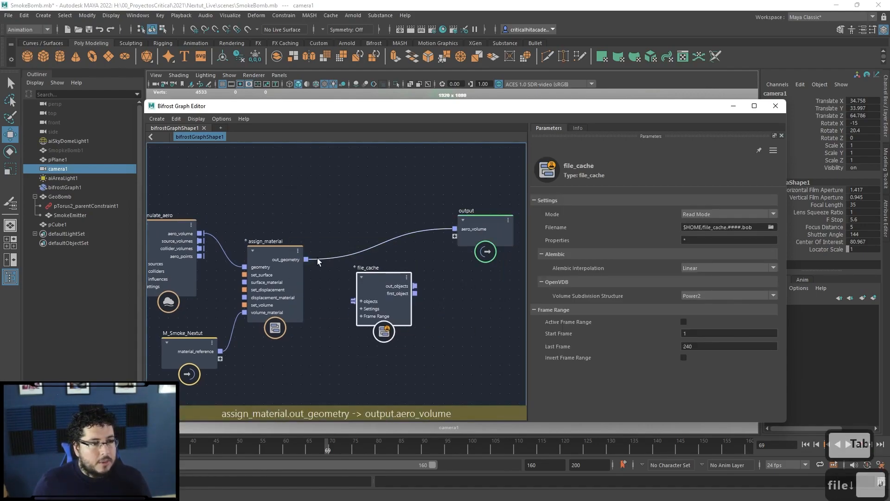
Wire assign_material's out_geometry into file_cache's objects, connect out_objects to the output's aero_volume, and place file_cache in line with them.
{"action": "left_click_drag", "start_coordinate": [306, 260], "coordinate": [353, 301]}
{"action": "left_click", "coordinate": [349, 268]}
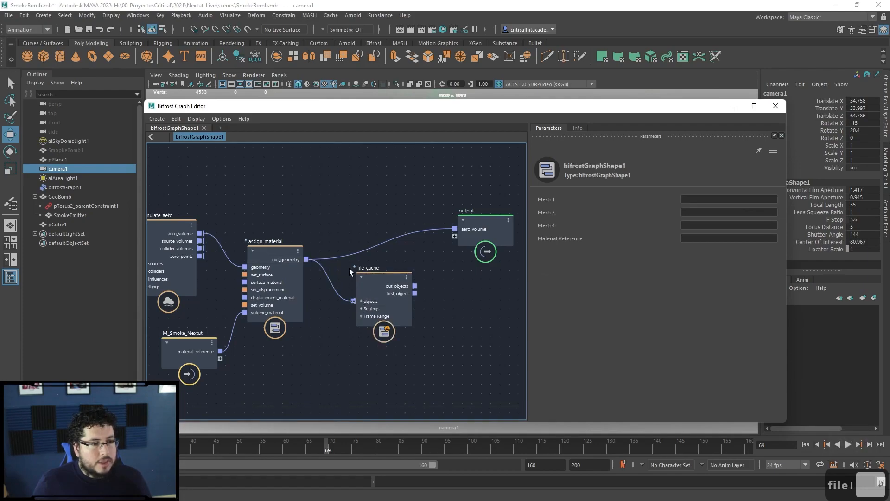
{"action": "left_click_drag", "start_coordinate": [415, 286], "coordinate": [454, 228]}
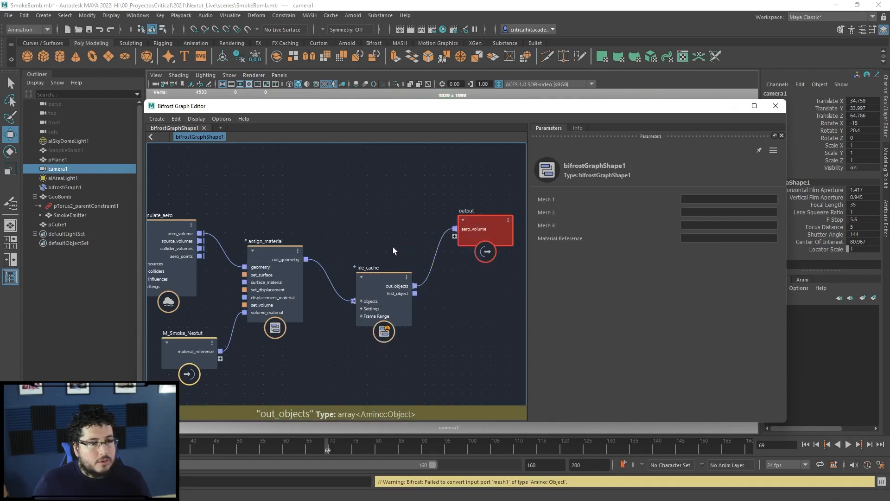
{"action": "left_click_drag", "start_coordinate": [383, 277], "coordinate": [371, 255]}
{"action": "left_click", "coordinate": [476, 275]}
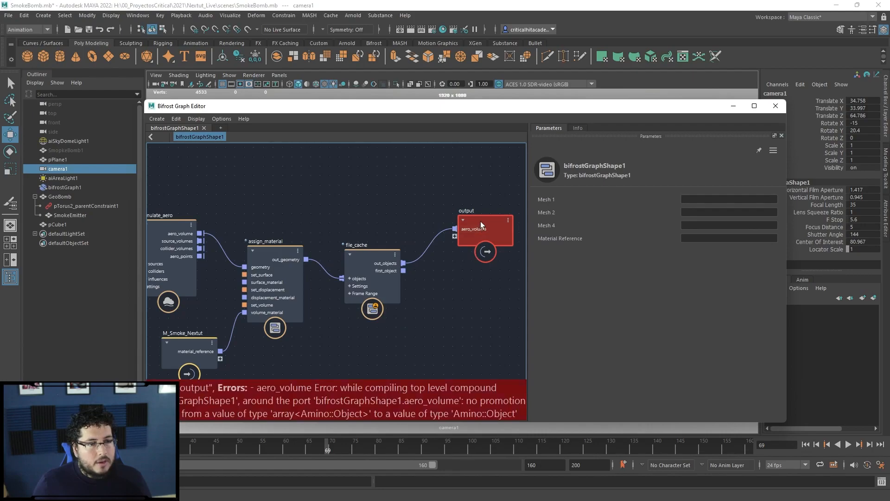
Replace the output node with a new output node fed by file_cache's out_objects.
{"action": "left_click", "coordinate": [481, 226]}
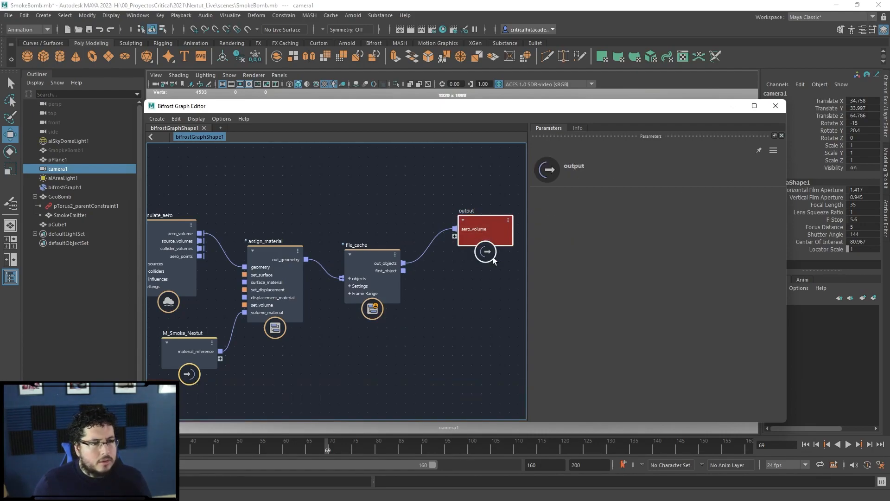
{"action": "middle_click_drag", "start_coordinate": [468, 290], "coordinate": [449, 301], "text": "alt"}
{"action": "mouse_move", "coordinate": [472, 234]}
{"action": "key", "text": "Delete"}
{"action": "key", "text": "Tab"}
{"action": "type", "text": "out"}
{"action": "key", "text": "Down"}
{"action": "key", "text": "Return"}
{"action": "left_click_drag", "start_coordinate": [386, 274], "coordinate": [488, 254]}
{"action": "left_click", "coordinate": [471, 223]}
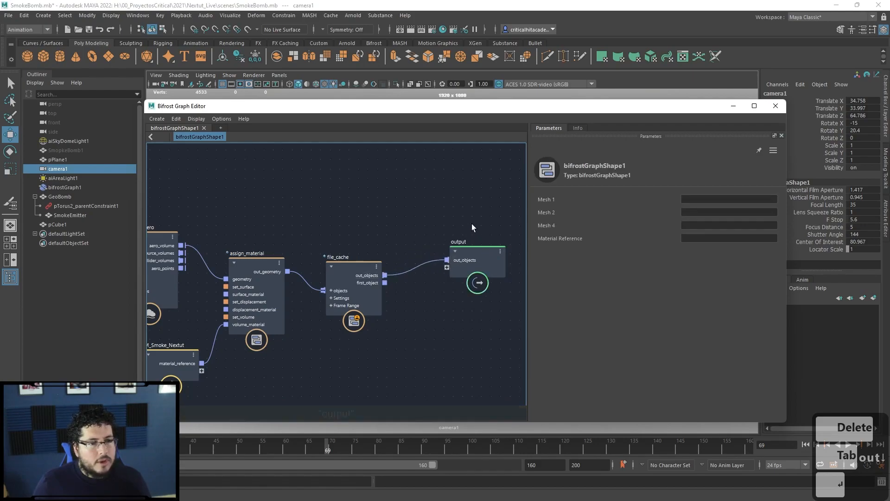
Set the file_cache node to Write Mode.
{"action": "left_click", "coordinate": [364, 263]}
{"action": "left_click", "coordinate": [727, 213]}
{"action": "left_click", "coordinate": [714, 227]}
Choose the Nextut_Live project's cache/bifrost folder as the location for the file_cache output.
{"action": "left_click", "coordinate": [772, 227]}
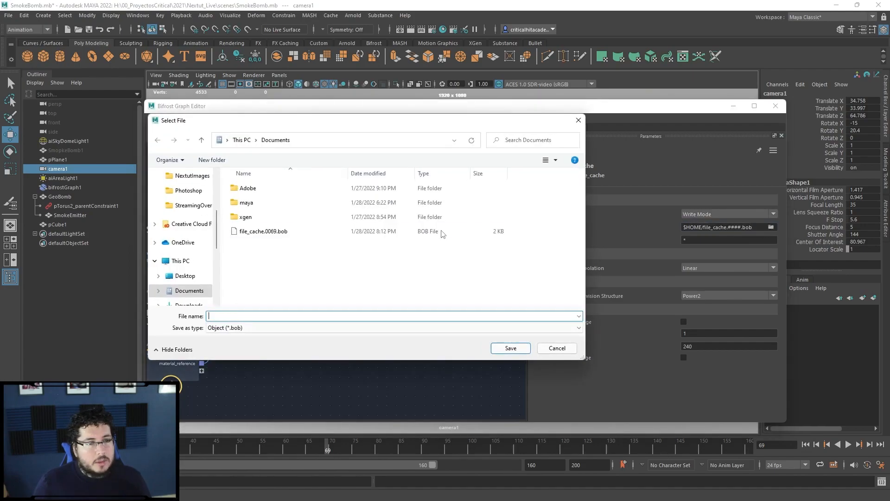
{"action": "scroll", "coordinate": [178, 219], "scroll_direction": "up", "scroll_amount": 1}
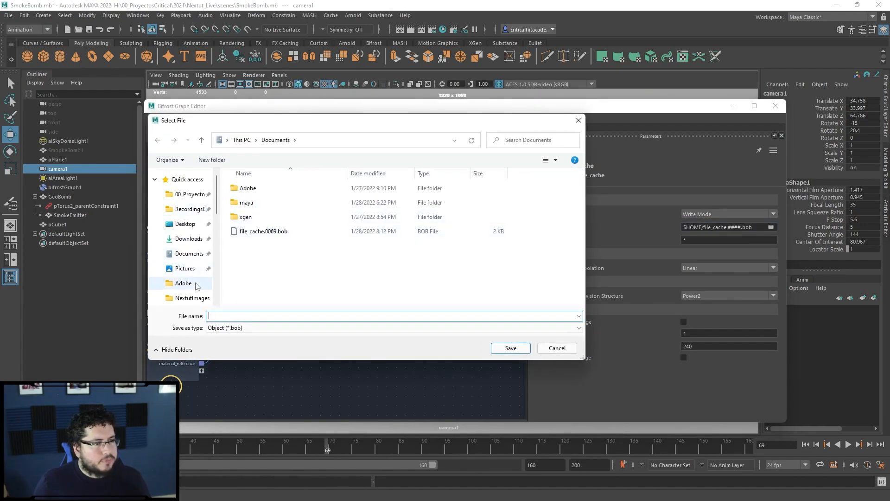
{"action": "left_click", "coordinate": [195, 298]}
{"action": "left_click", "coordinate": [328, 139]}
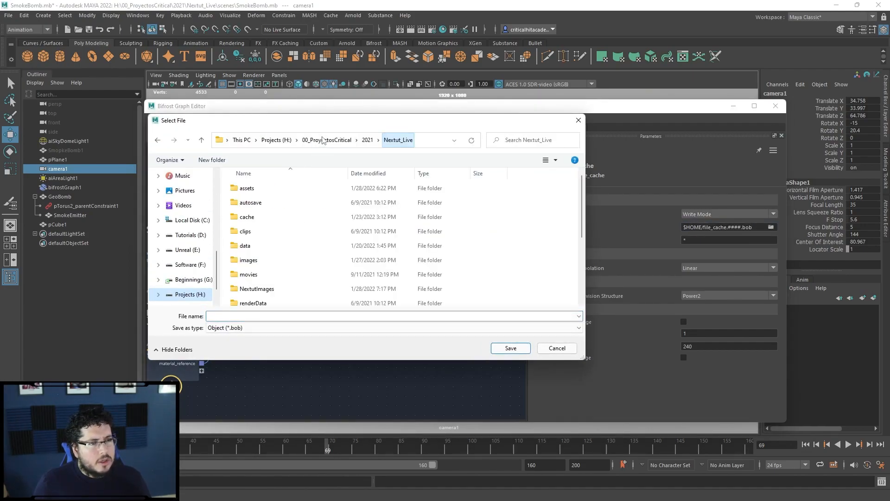
{"action": "double_click", "coordinate": [262, 217]}
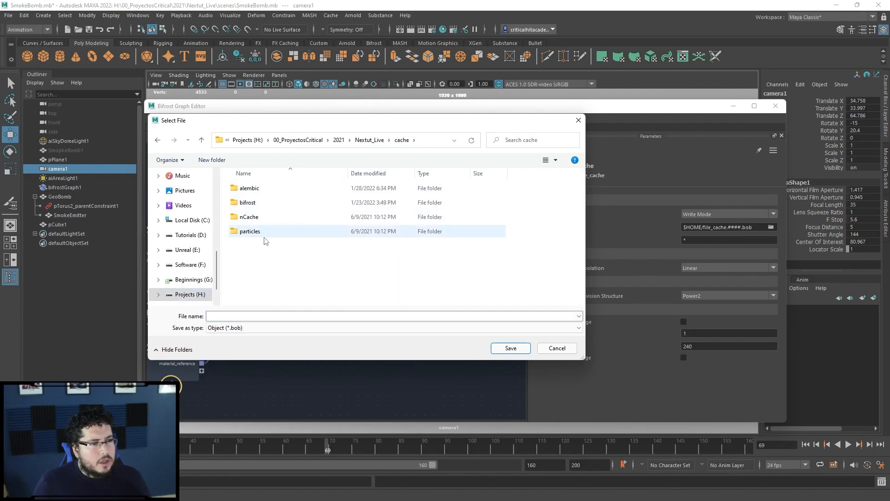
{"action": "double_click", "coordinate": [258, 202]}
Name the cache file SmokeBomb and accept it as the file_cache filename.
{"action": "left_click", "coordinate": [282, 308]}
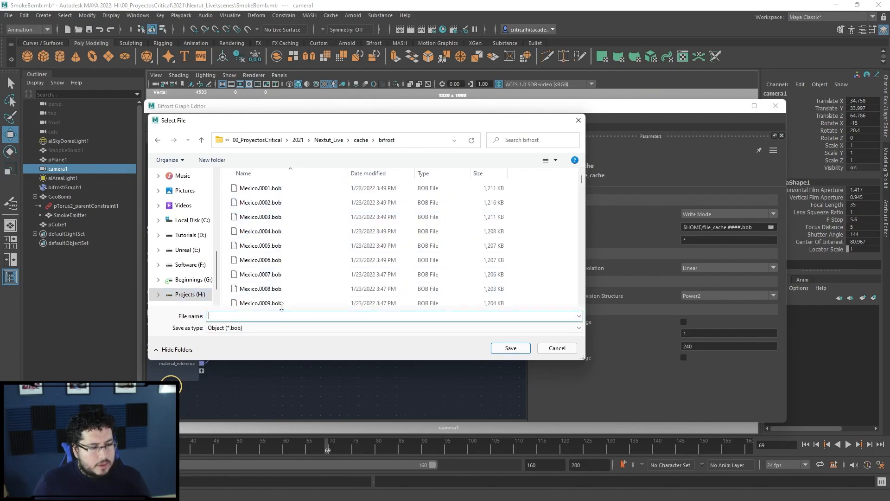
{"action": "type", "text": "SMokeBom"}
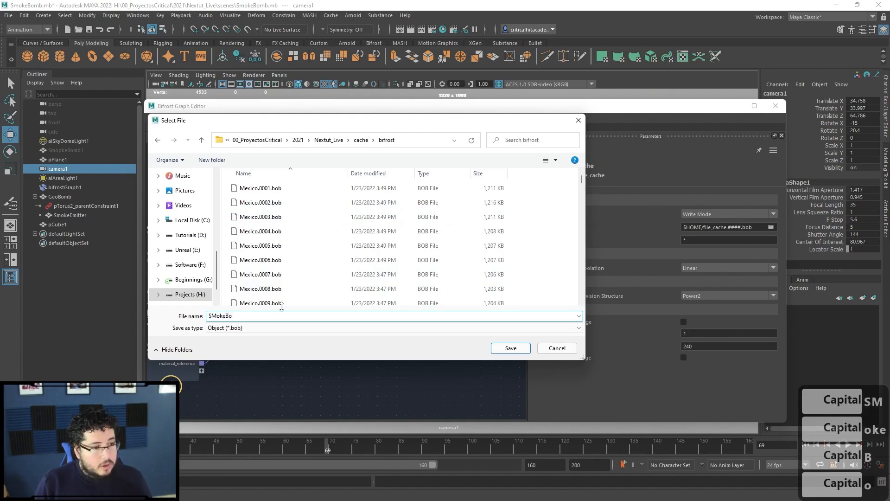
{"action": "key", "text": "BackSpace"}
{"action": "key", "text": "BackSpace"}
{"action": "key", "text": "BackSpace"}
{"action": "type", "text": "mokeBomb"}
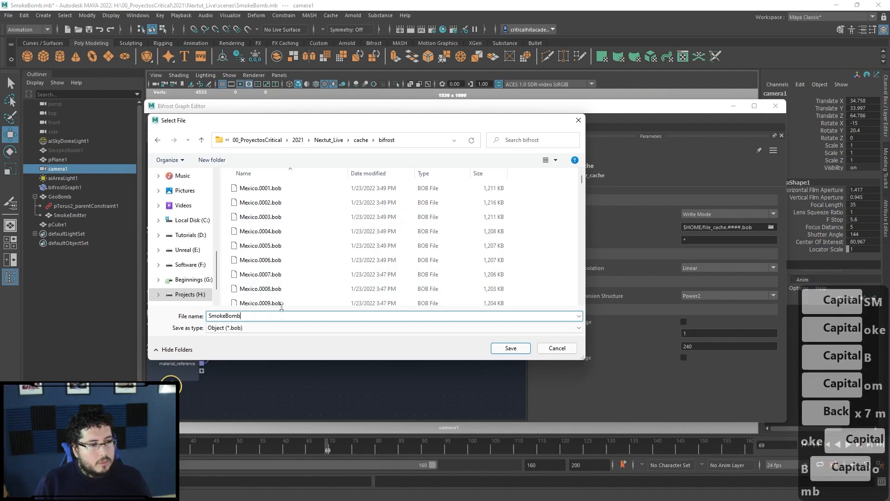
{"action": "key", "text": "Return"}
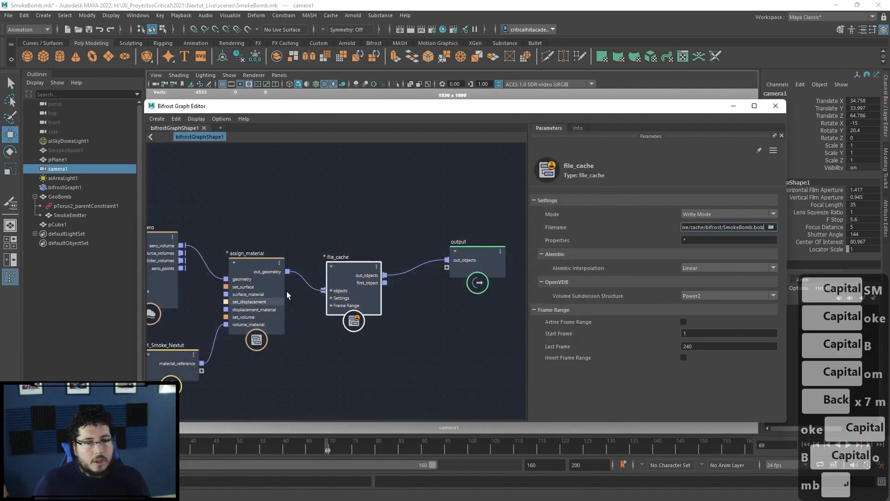
Enable the file_cache's active frame range and play the simulation from frame 1 to write the cache.
{"action": "left_click", "coordinate": [683, 321]}
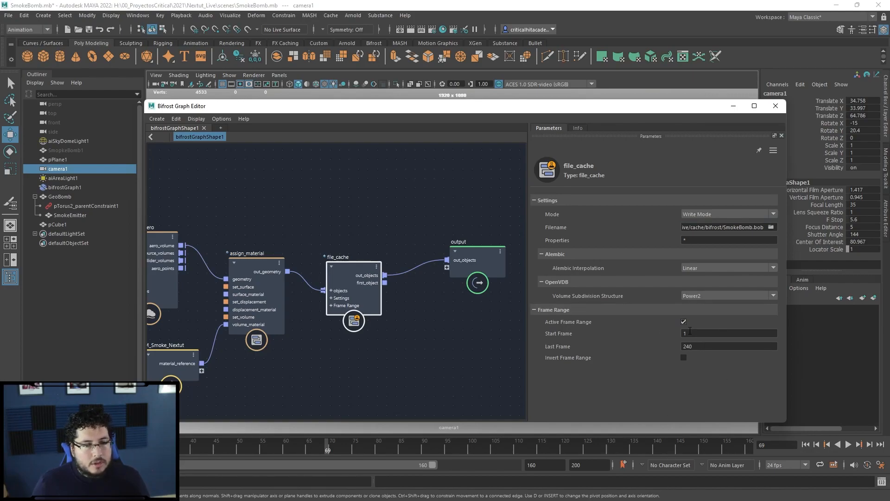
{"action": "left_click", "coordinate": [733, 108]}
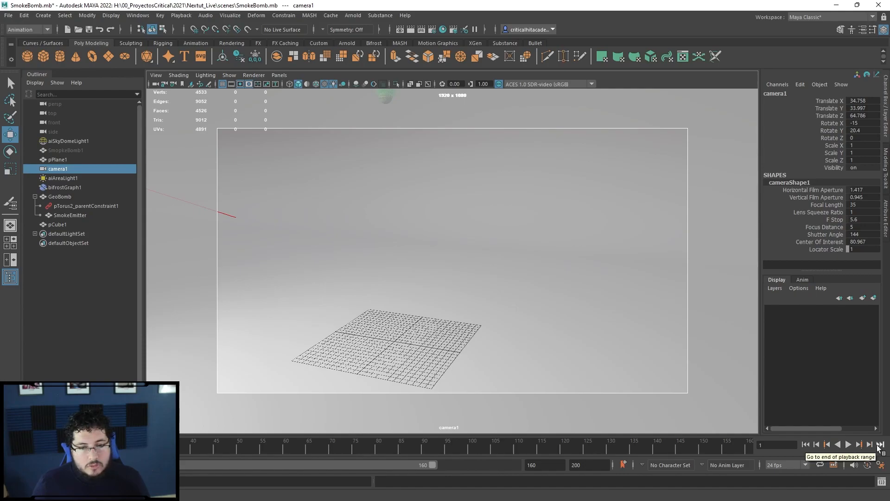
{"action": "left_click", "coordinate": [850, 446]}
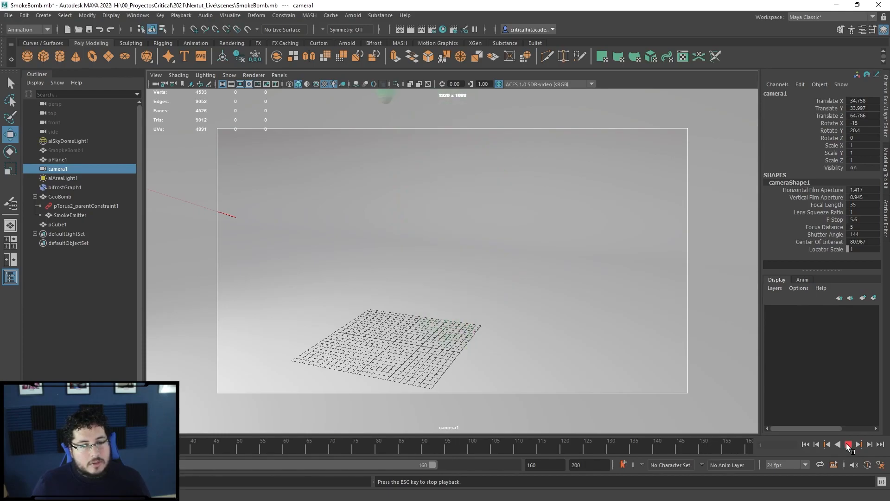
{"action": "left_click", "coordinate": [847, 443]}
Check the Nextut_Live project's cache/bifrost folder in File Explorer for the written SmokeBomb cache files.
{"action": "key", "text": "alt+Tab"}
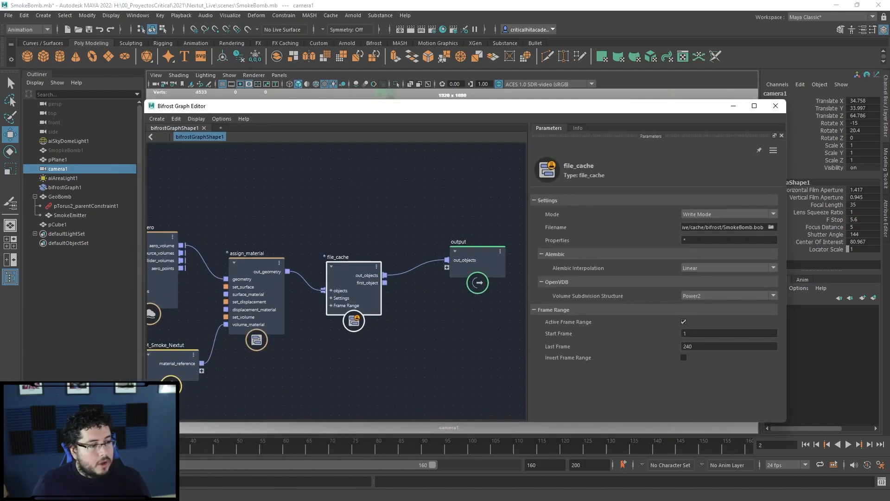
{"action": "left_click", "coordinate": [417, 301]}
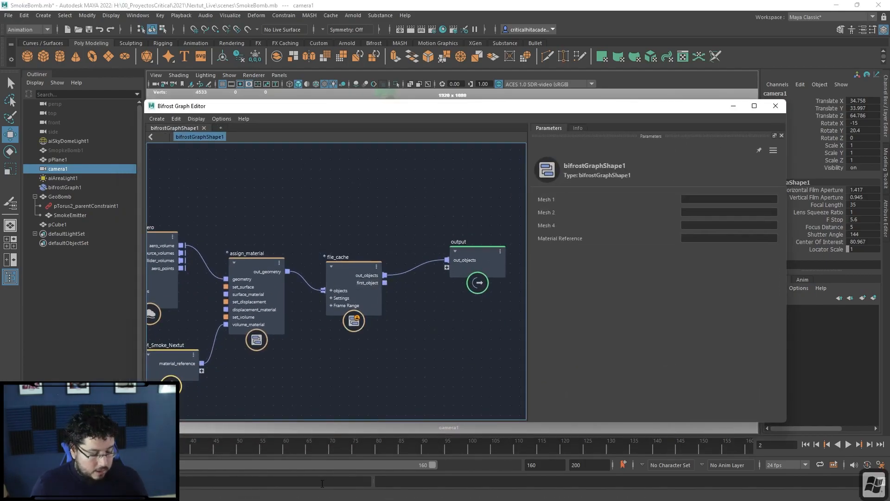
{"action": "key", "text": "super"}
{"action": "key", "text": "super"}
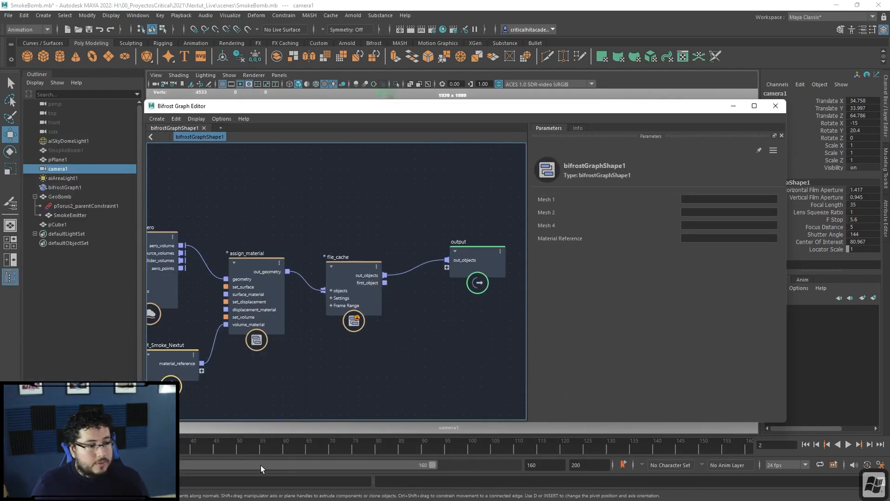
{"action": "key", "text": "super"}
{"action": "key", "text": "super"}
{"action": "key", "text": "super"}
{"action": "key", "text": "super"}
{"action": "key", "text": "super"}
{"action": "right_click", "coordinate": [137, 490]}
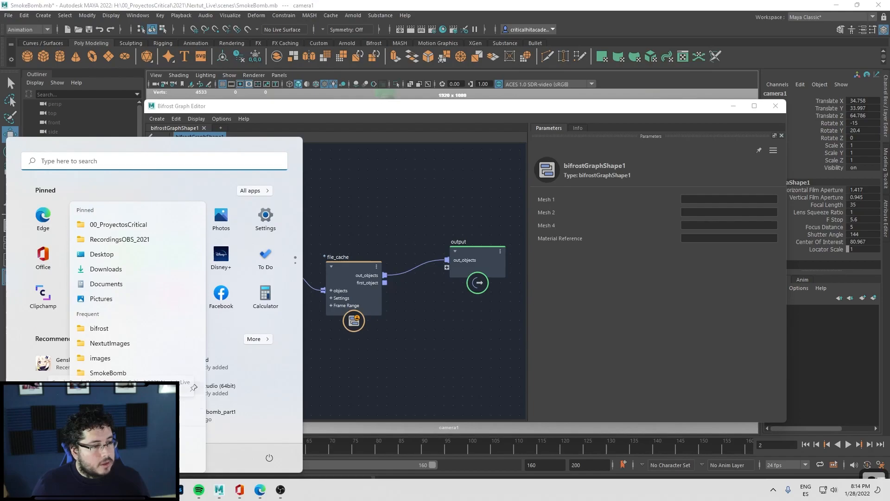
{"action": "left_click", "coordinate": [123, 402]}
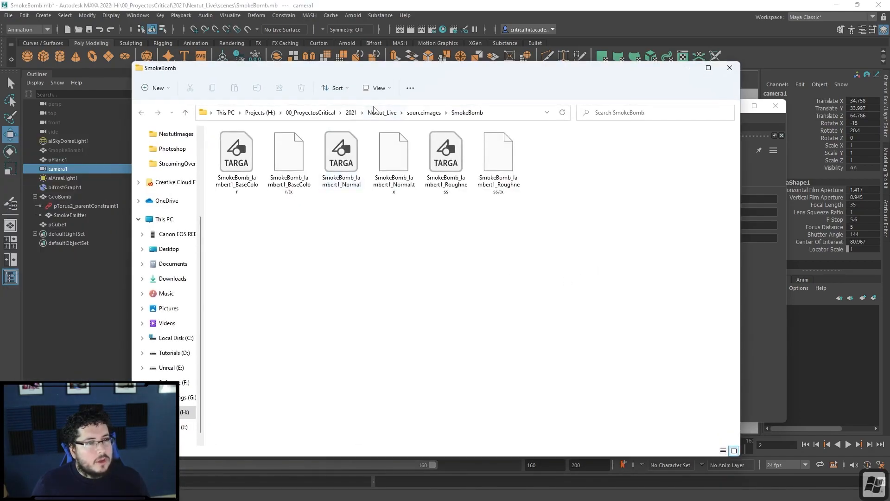
{"action": "left_click", "coordinate": [382, 112]}
{"action": "double_click", "coordinate": [230, 175]}
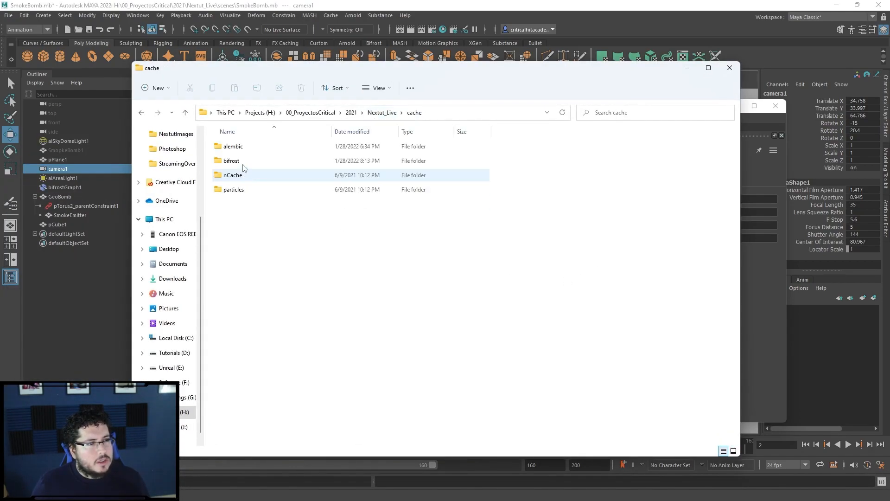
{"action": "double_click", "coordinate": [241, 163]}
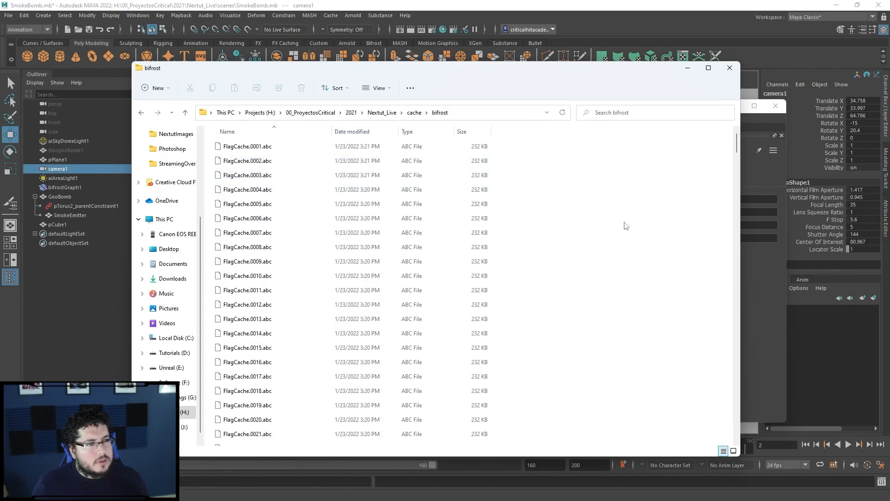
{"action": "left_click_drag", "start_coordinate": [737, 142], "coordinate": [697, 102]}
{"action": "left_click", "coordinate": [729, 69]}
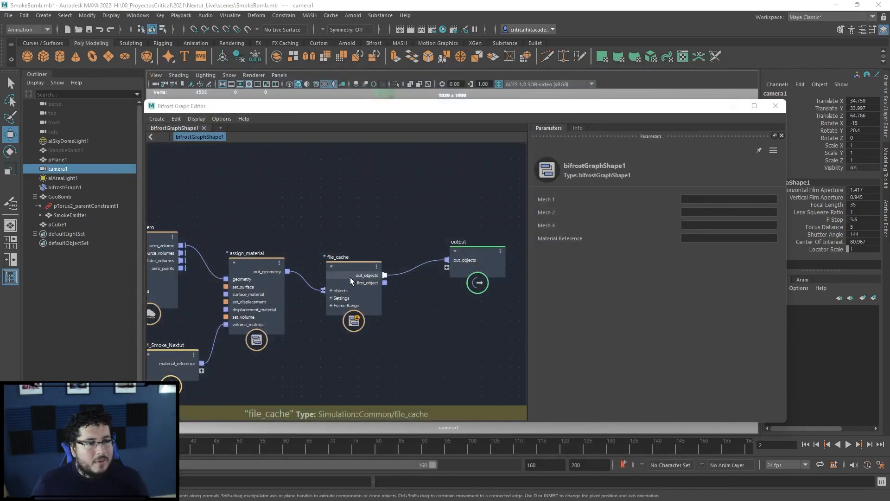
Add four-digit frame padding to the file_cache filename so it ends in SmokeBomb.####.bob.
{"action": "left_click", "coordinate": [349, 277]}
{"action": "left_click", "coordinate": [752, 227]}
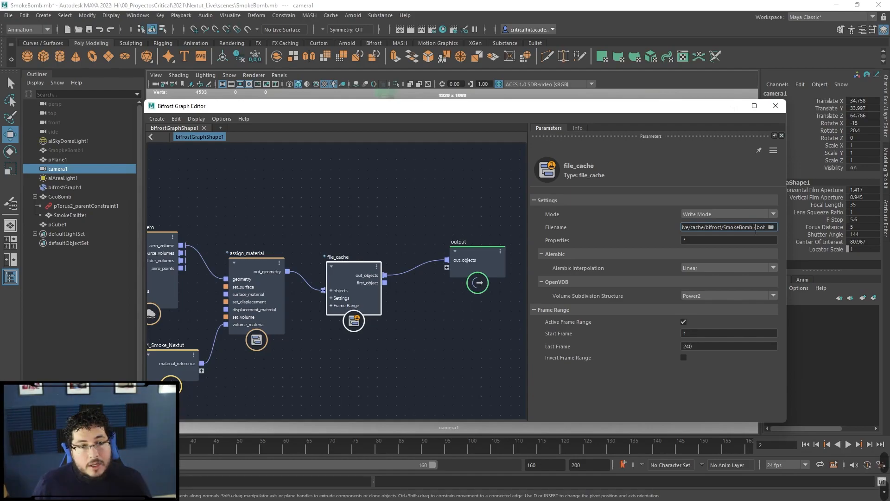
{"action": "key", "text": "BackSpace"}
{"action": "key", "text": "F12"}
{"action": "key", "text": "BackSpace"}
{"action": "type", "text": "###"}
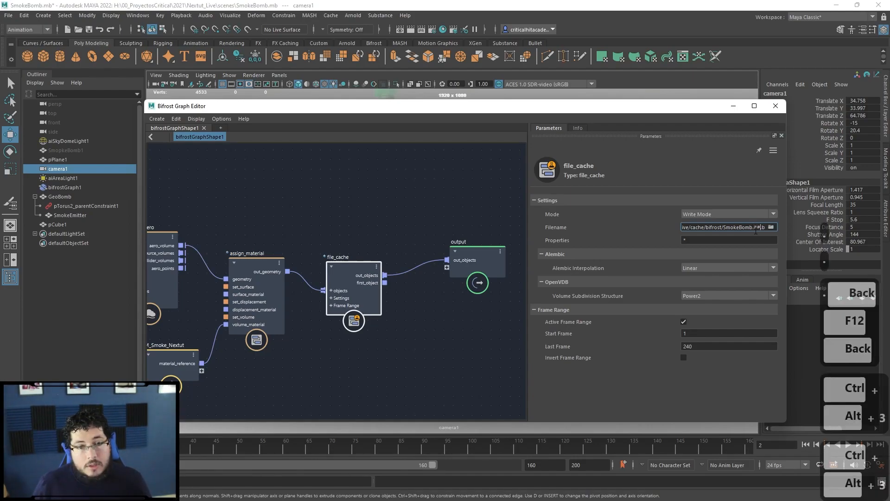
{"action": "type", "text": "#"}
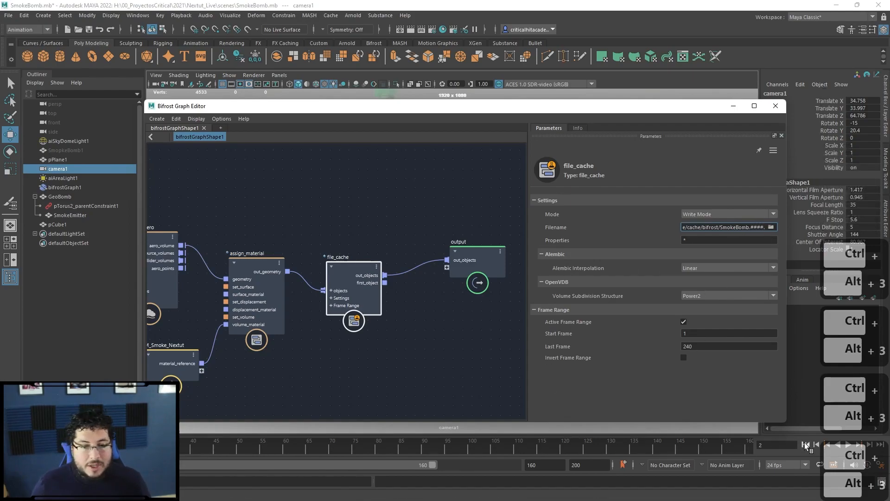
{"action": "type", "text": ".bob"}
Set the Geo Detail Size of the source_air node to 0.01.
{"action": "middle_click_drag", "start_coordinate": [436, 345], "coordinate": [490, 327]}
{"action": "middle_click_drag", "start_coordinate": [379, 372], "coordinate": [453, 380]}
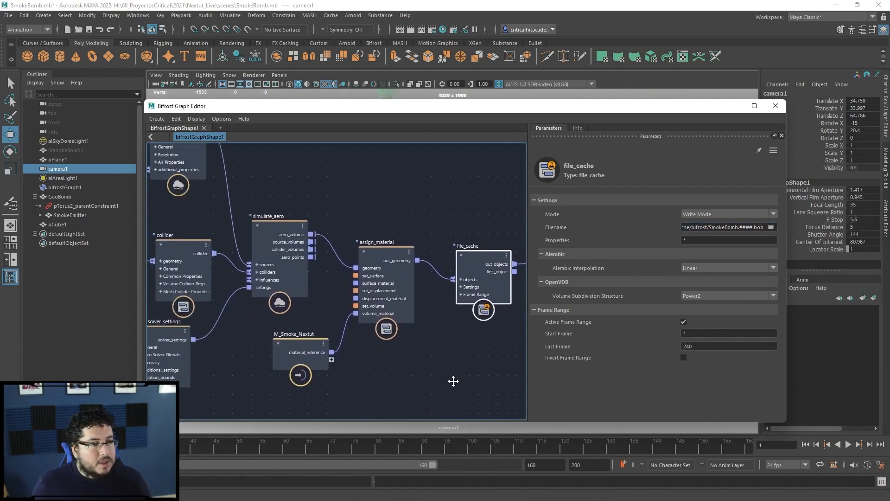
{"action": "middle_click_drag", "start_coordinate": [295, 313], "coordinate": [385, 322]}
{"action": "left_click", "coordinate": [357, 246]}
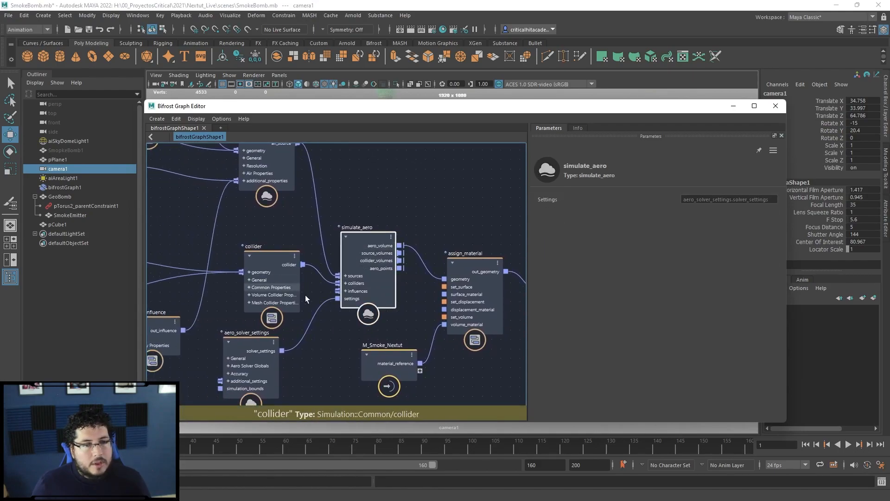
{"action": "left_click", "coordinate": [252, 348]}
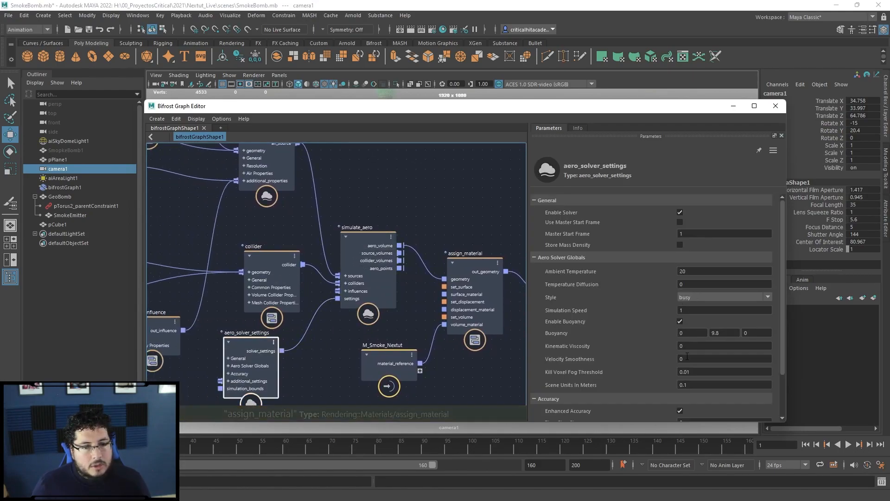
{"action": "middle_click_drag", "start_coordinate": [463, 365], "coordinate": [478, 333]}
{"action": "middle_click_drag", "start_coordinate": [320, 213], "coordinate": [316, 291]}
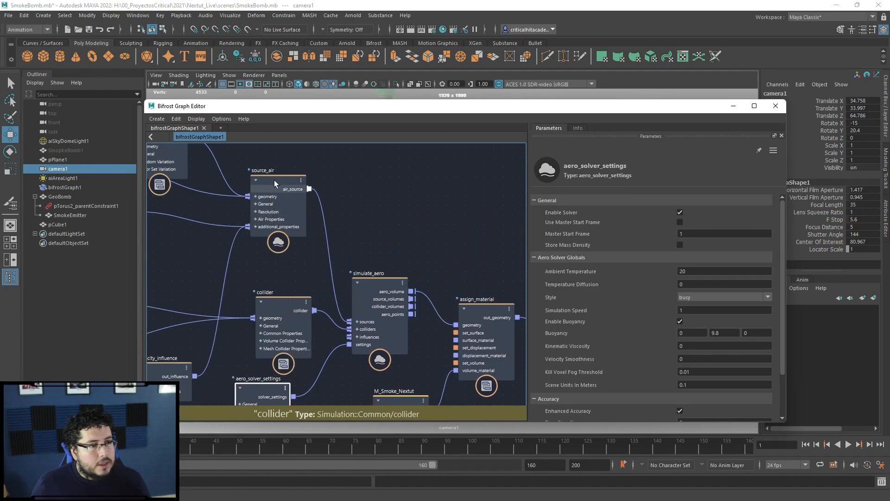
{"action": "left_click", "coordinate": [274, 182]}
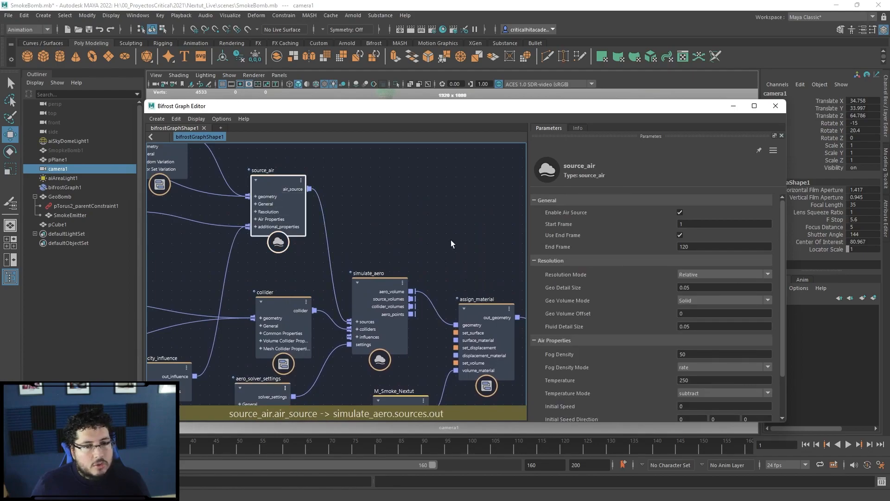
{"action": "left_click", "coordinate": [700, 287]}
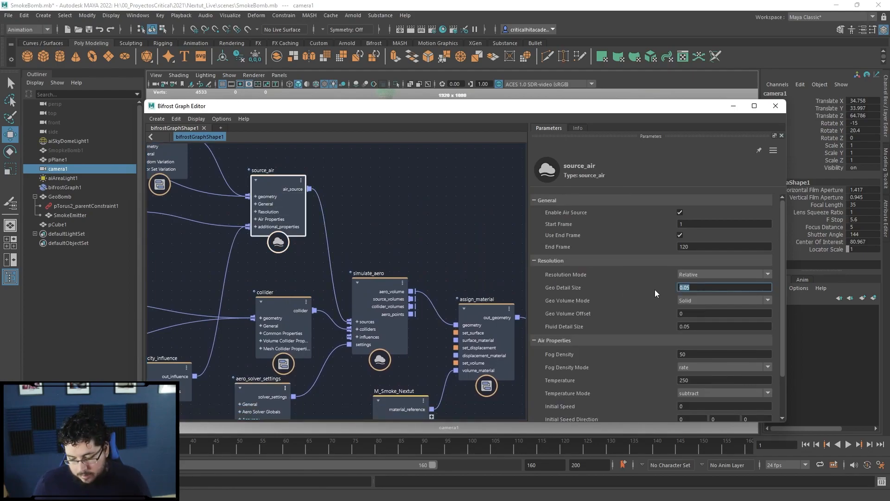
{"action": "type", "text": ".01"}
{"action": "key", "text": "Tab"}
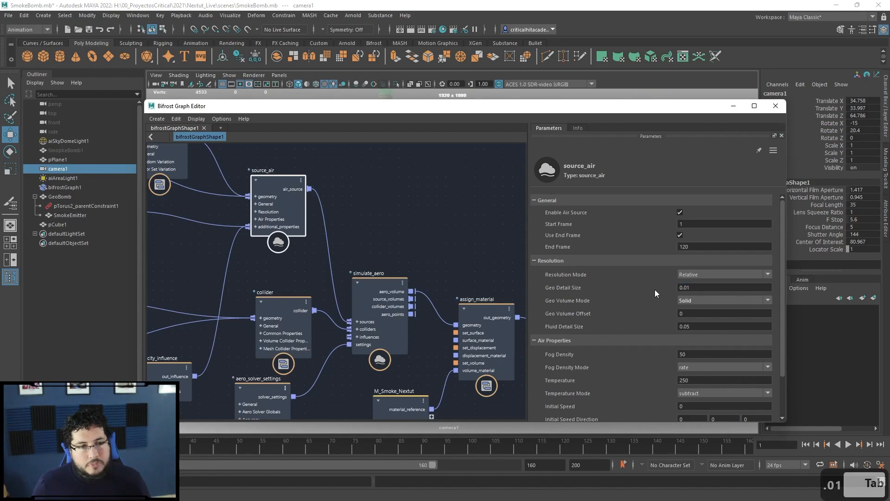
Read the resolution notes in source_air's node documentation and set its Fluid Detail Size to 0.01.
{"action": "left_click", "coordinate": [578, 128]}
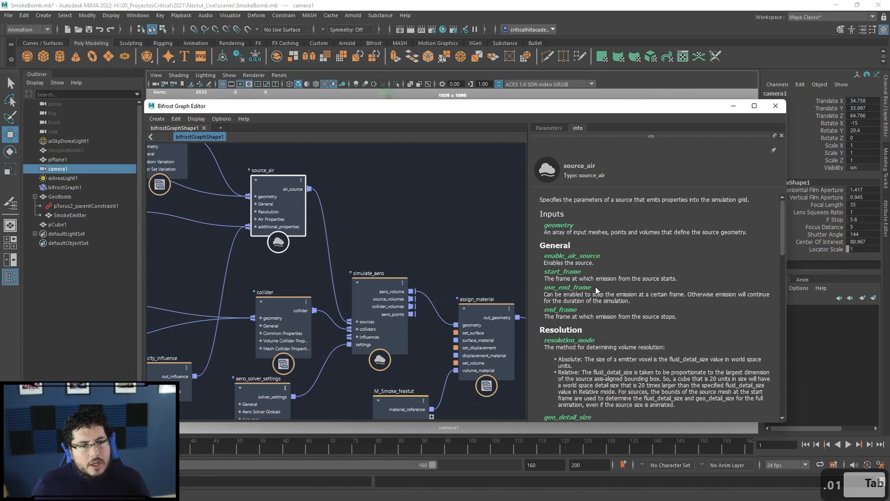
{"action": "scroll", "coordinate": [595, 291], "scroll_direction": "down", "scroll_amount": 1}
{"action": "scroll", "coordinate": [591, 349], "scroll_direction": "down", "scroll_amount": 1}
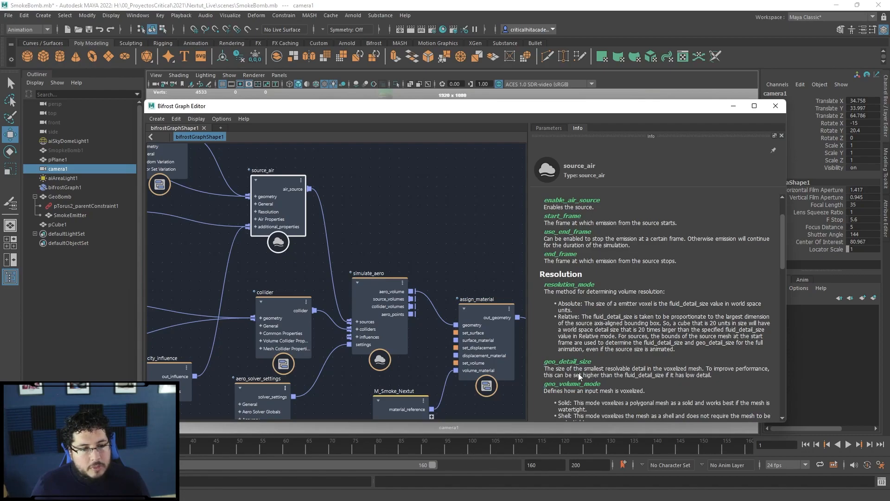
{"action": "scroll", "coordinate": [686, 373], "scroll_direction": "down", "scroll_amount": 4}
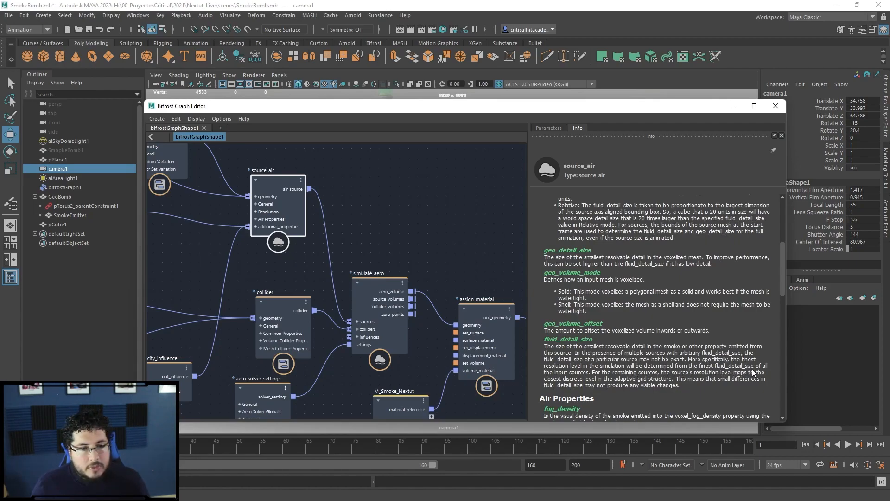
{"action": "left_click", "coordinate": [548, 128]}
{"action": "left_click", "coordinate": [685, 325]}
{"action": "type", "text": "0.01"}
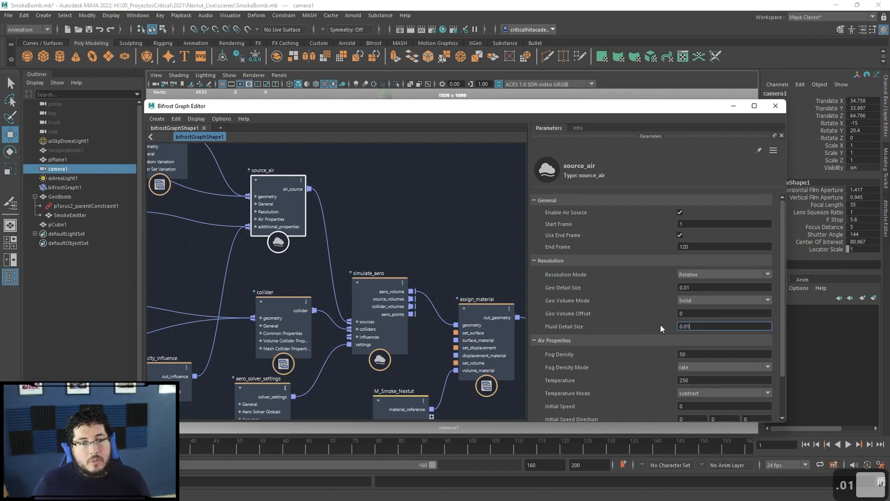
Play the simulation through camera1 to test the 0.01 detail sizes, then stop playback.
{"action": "left_click", "coordinate": [733, 106]}
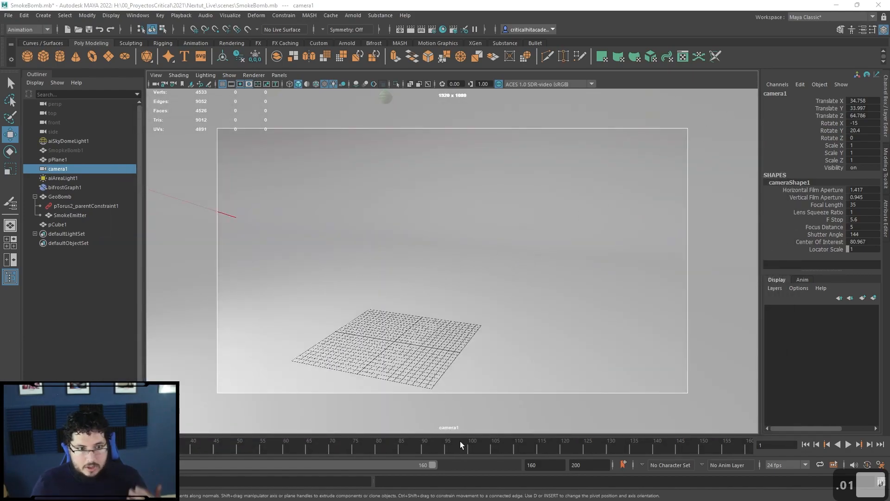
{"action": "left_click", "coordinate": [847, 444]}
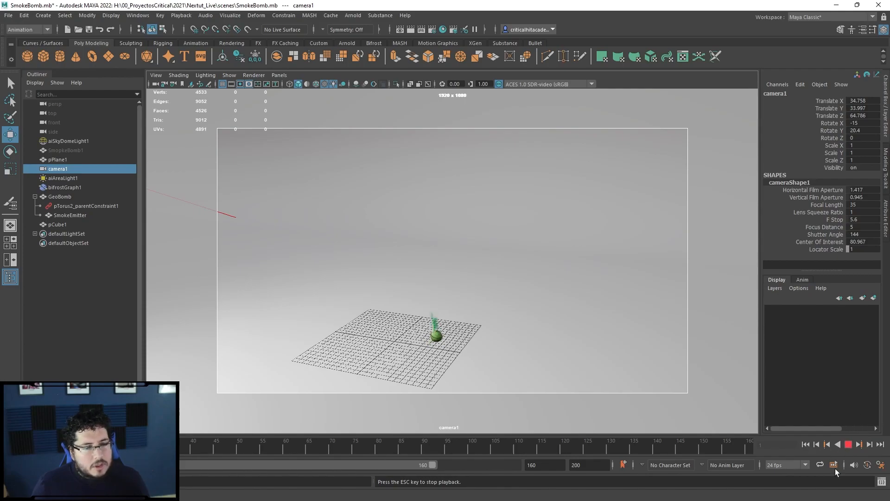
{"action": "left_click", "coordinate": [849, 444]}
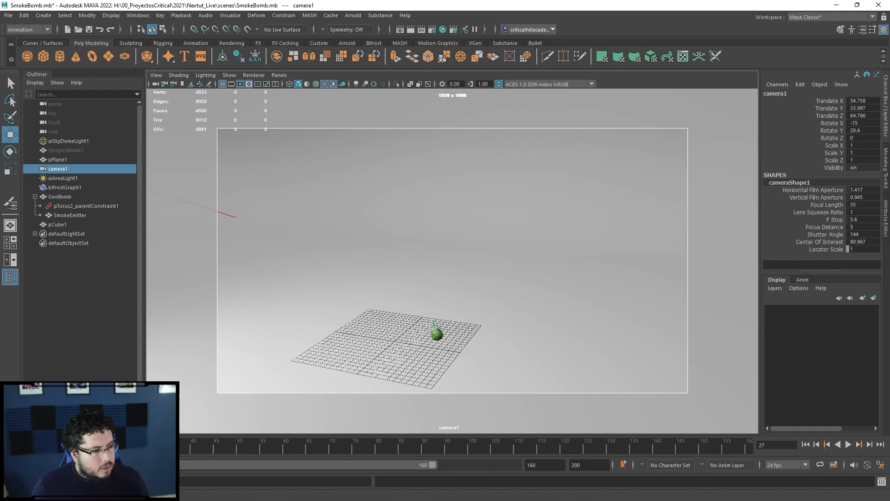
Set the fog_density random variation on the vary_source_property node to Min 100 and Max 200.
{"action": "left_click", "coordinate": [39, 494]}
{"action": "middle_click_drag", "start_coordinate": [413, 241], "coordinate": [461, 266], "text": "alt"}
{"action": "scroll", "coordinate": [448, 232], "scroll_direction": "down", "scroll_amount": 2}
{"action": "left_click", "coordinate": [286, 173]}
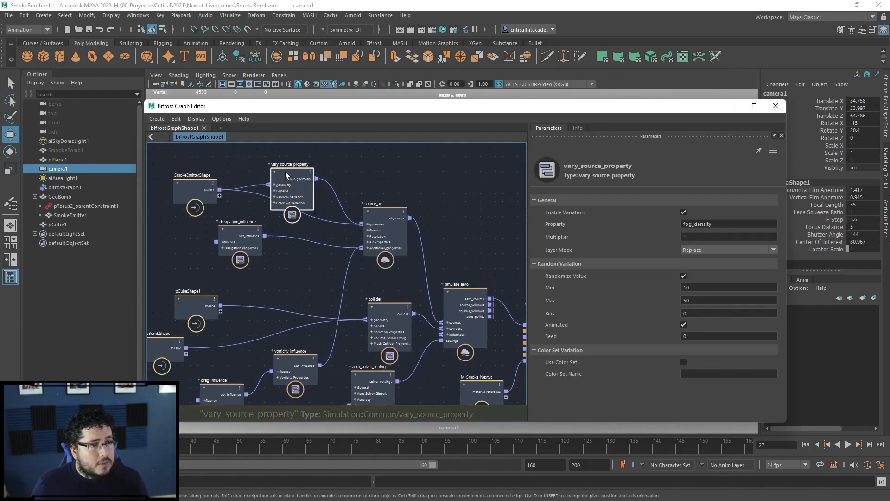
{"action": "double_click", "coordinate": [703, 287]}
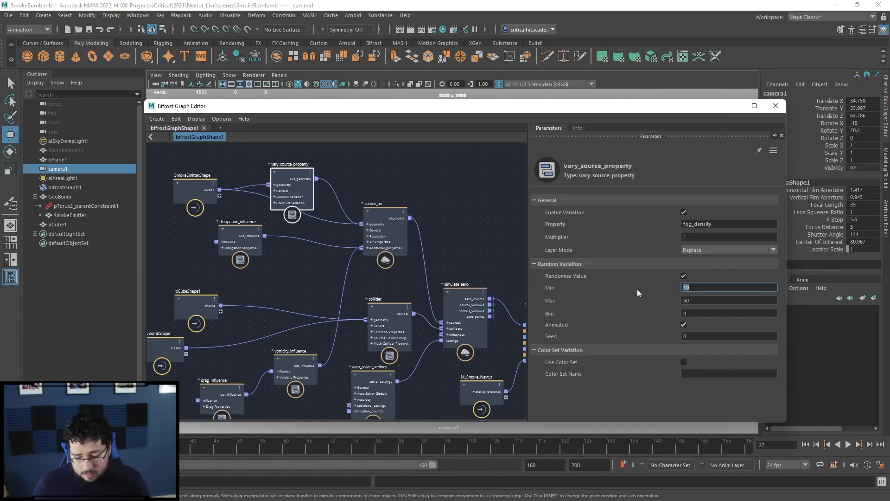
{"action": "key", "text": "BackSpace"}
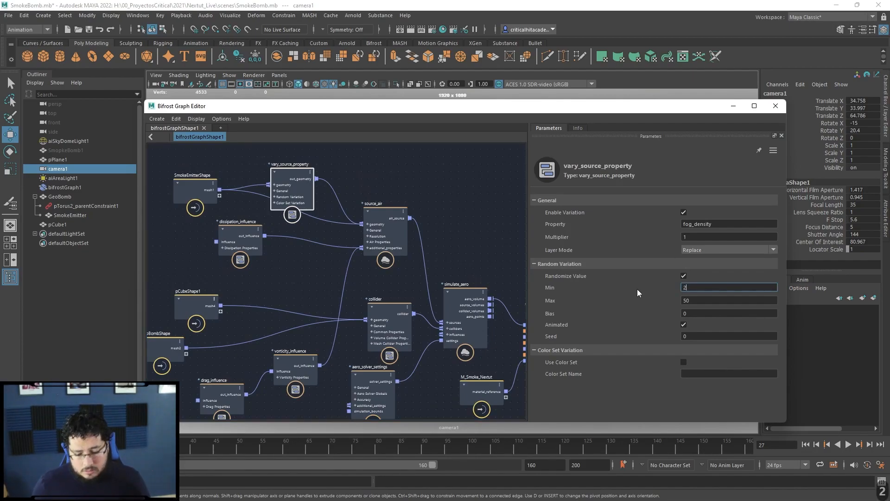
{"action": "type", "text": "100"}
{"action": "key", "text": "Tab"}
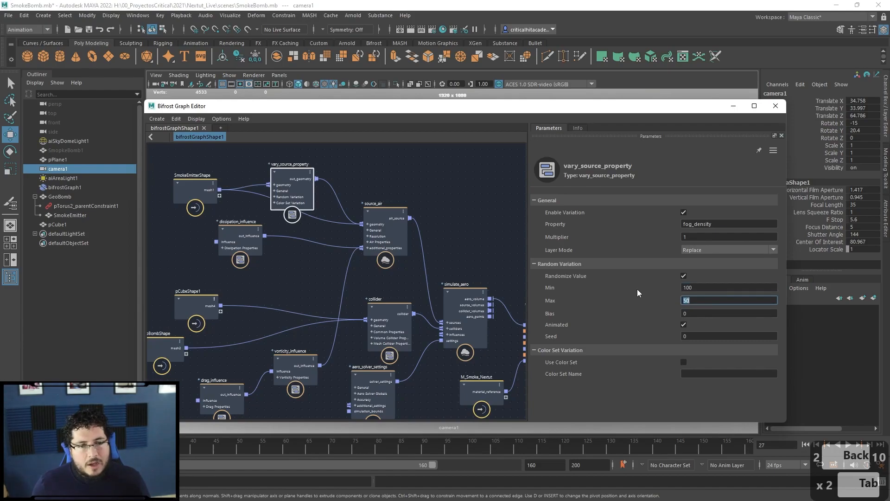
{"action": "type", "text": "200"}
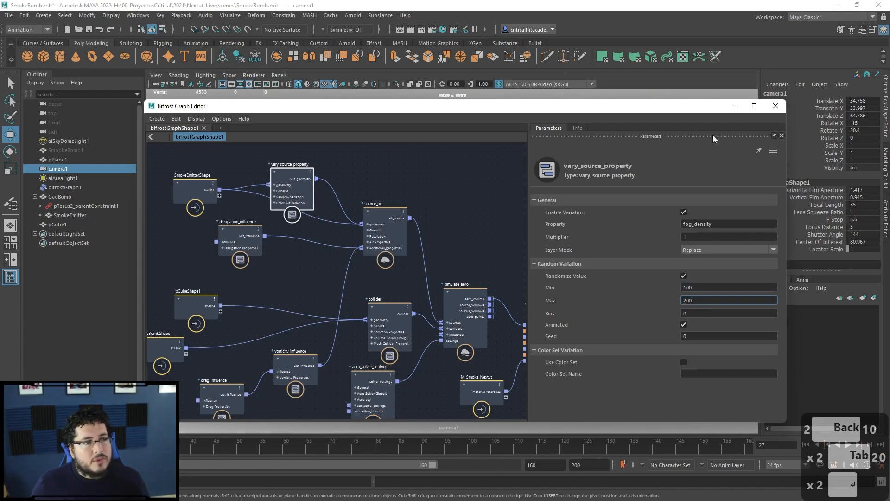
{"action": "left_click", "coordinate": [737, 107]}
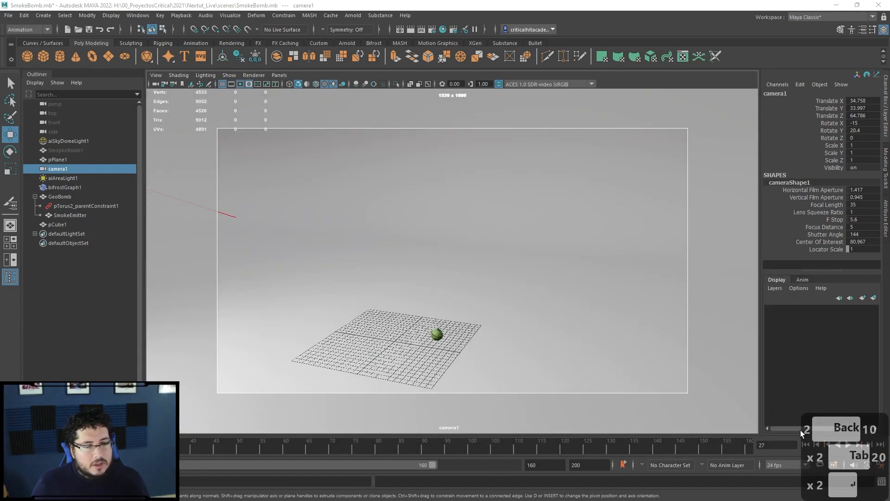
Replay the simulation from frame 1 to test the denser fog, then stop playback.
{"action": "left_click", "coordinate": [804, 443]}
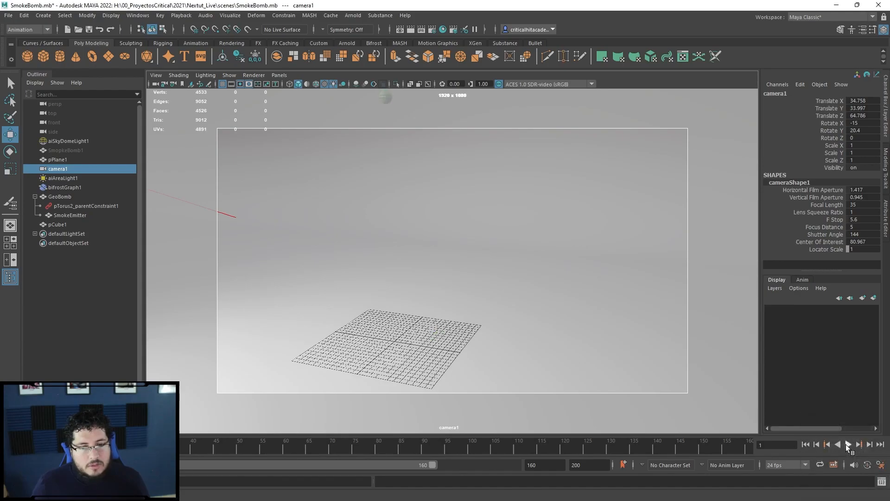
{"action": "left_click", "coordinate": [847, 444]}
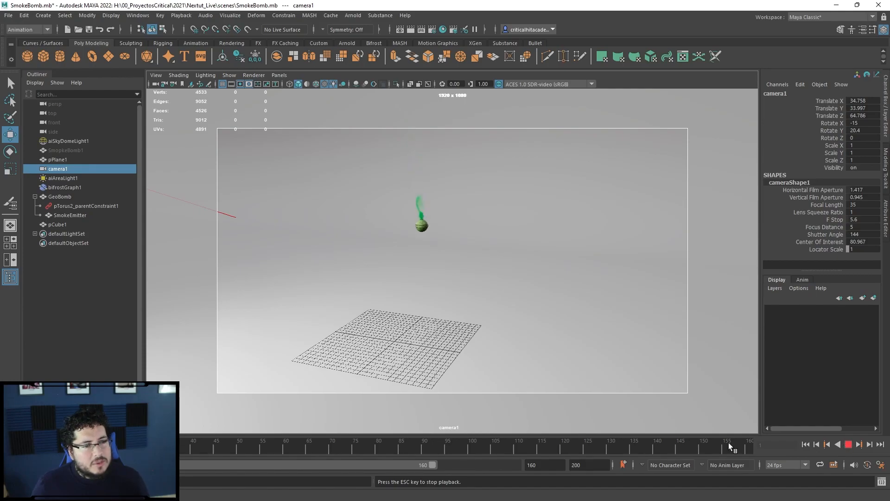
{"action": "key", "text": "Escape"}
Set both the Fluid Detail Size and the Geo Detail Size of source_air to 0.03.
{"action": "left_click", "coordinate": [46, 493]}
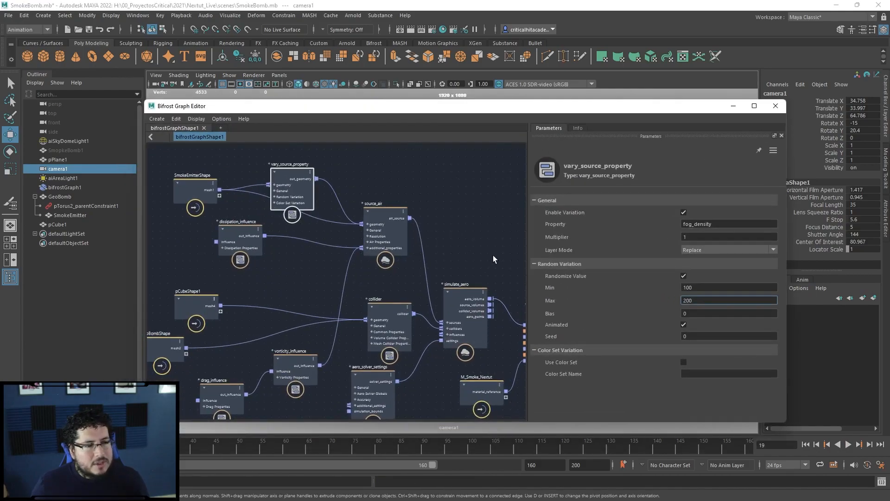
{"action": "middle_click_drag", "start_coordinate": [494, 256], "coordinate": [447, 219], "text": "alt"}
{"action": "scroll", "coordinate": [438, 243], "scroll_direction": "up", "scroll_amount": 2}
{"action": "left_click", "coordinate": [296, 157]}
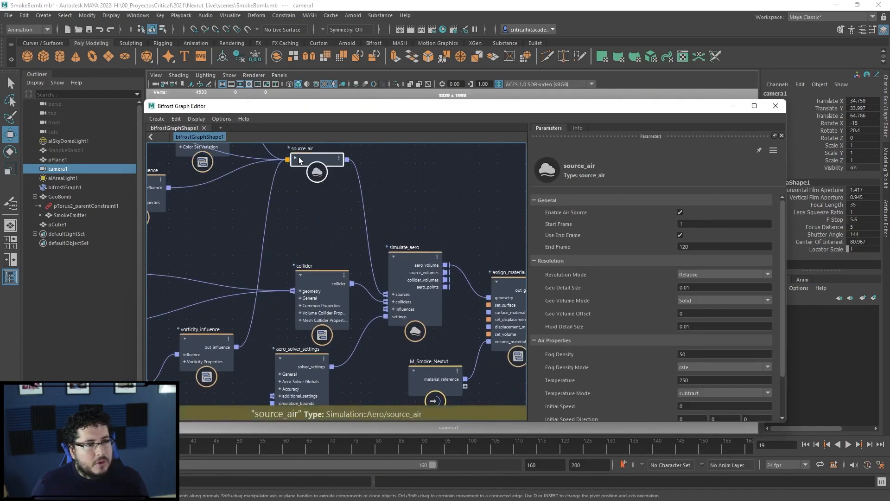
{"action": "left_click_drag", "start_coordinate": [694, 327], "coordinate": [648, 317]}
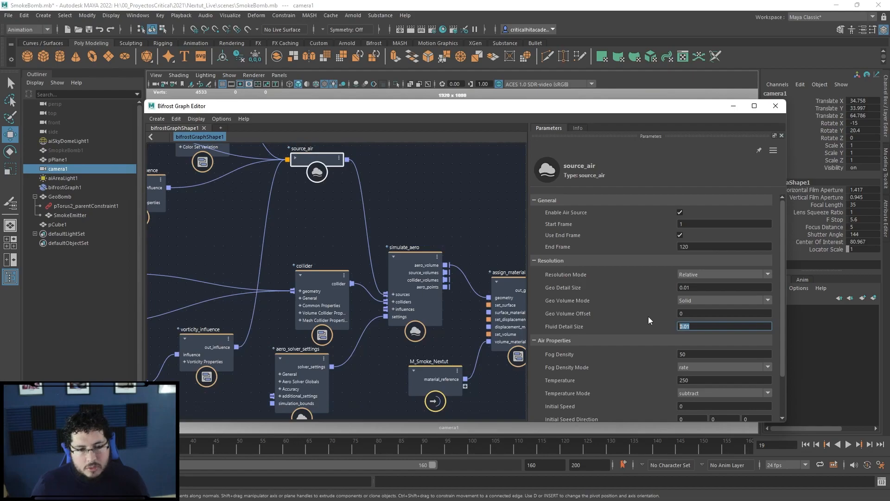
{"action": "type", "text": "0.03"}
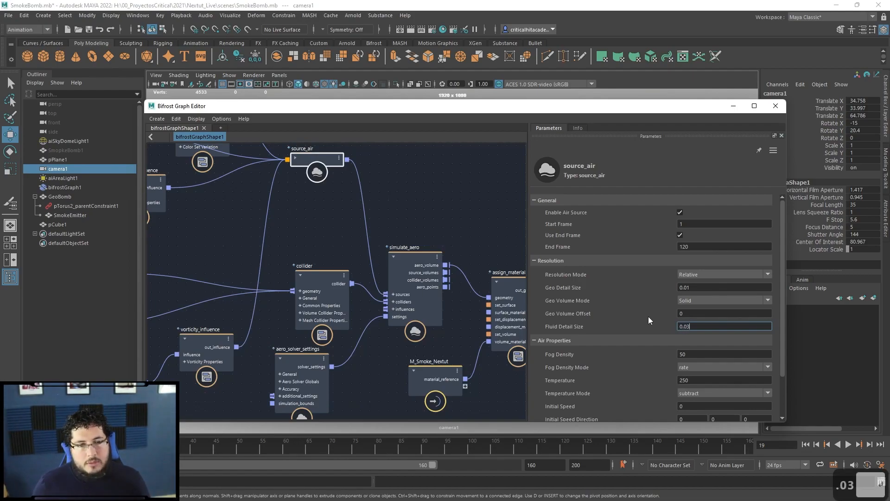
{"action": "left_click_drag", "start_coordinate": [706, 288], "coordinate": [647, 288]}
{"action": "type", "text": "0.03"}
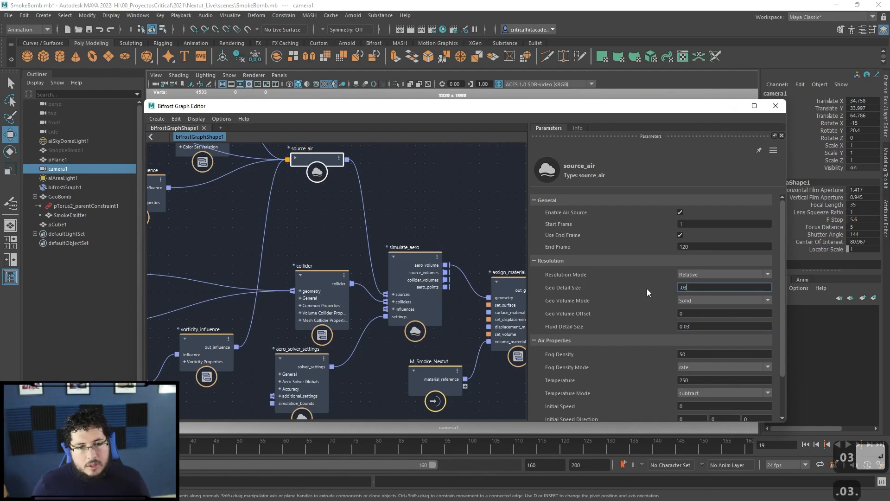
Play the simulation from frame 1 through frame 160 to write the SmokeBomb cache, then stop playback.
{"action": "left_click", "coordinate": [734, 106]}
{"action": "left_click", "coordinate": [805, 444]}
{"action": "left_click", "coordinate": [847, 443]}
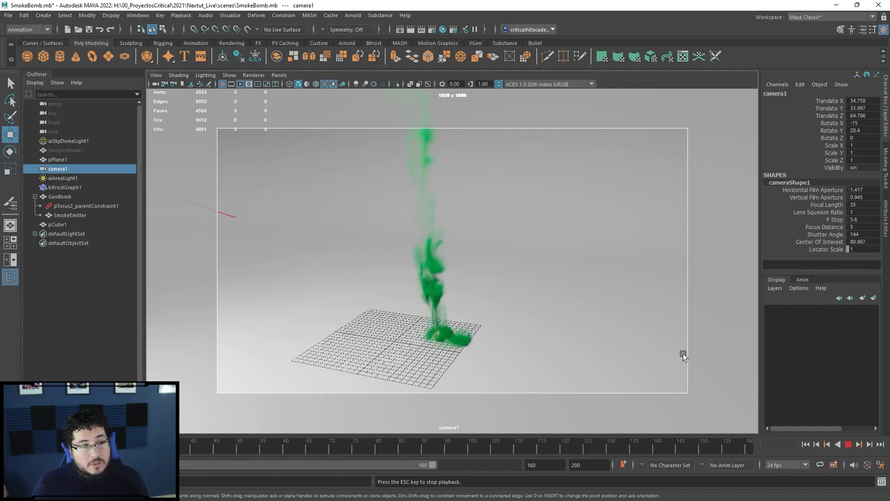
{"action": "key", "text": "super"}
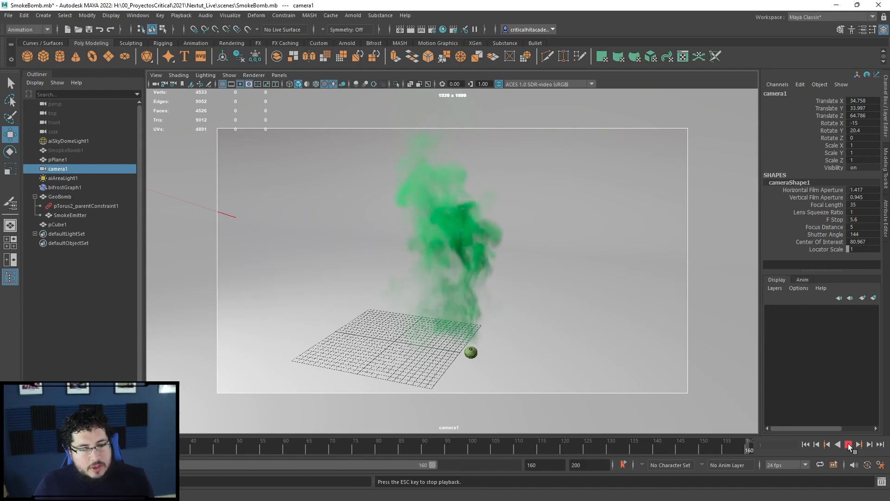
{"action": "left_click", "coordinate": [848, 444]}
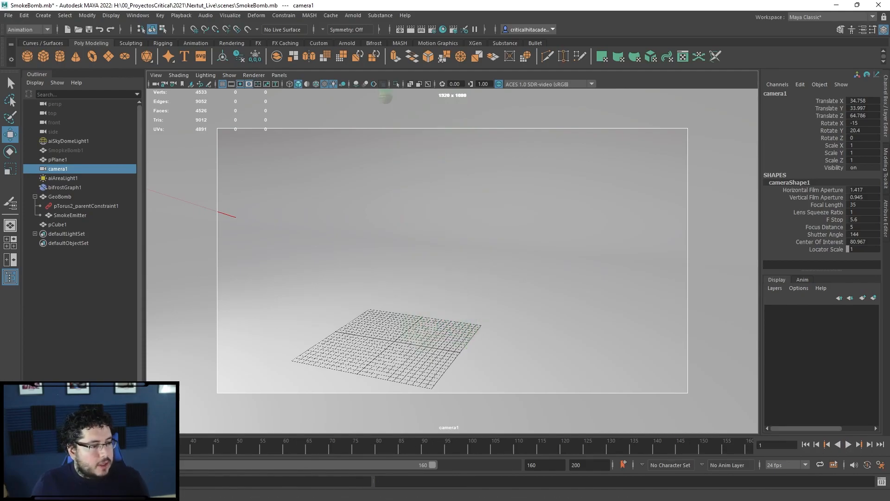
Check the Nextut_Live project's cache/bifrost folder in File Explorer for the numbered SmokeBomb files, then return to Maya's viewport.
{"action": "key", "text": "alt+Tab"}
{"action": "key", "text": "alt+Tab"}
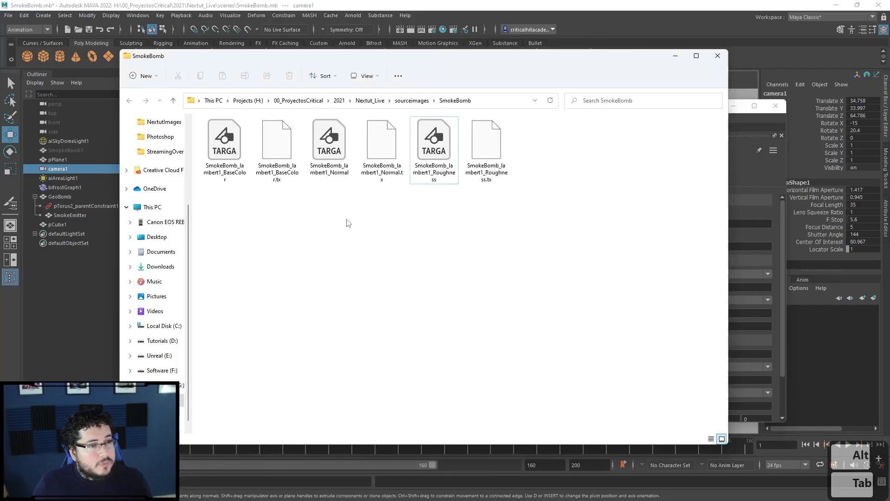
{"action": "left_click", "coordinate": [369, 100]}
{"action": "double_click", "coordinate": [224, 163]}
{"action": "double_click", "coordinate": [229, 149]}
{"action": "left_click_drag", "start_coordinate": [726, 130], "coordinate": [726, 345]}
{"action": "left_click", "coordinate": [675, 59]}
{"action": "left_click", "coordinate": [733, 106]}
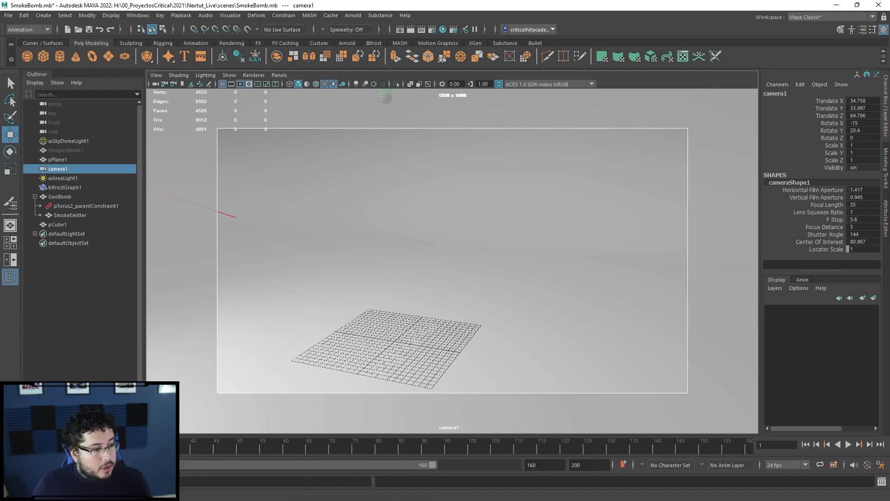
Switch the file_cache node from writing to reading the cache and play back the cached smoke in the viewport.
{"action": "key", "text": "alt+Tab"}
{"action": "middle_click_drag", "start_coordinate": [472, 327], "coordinate": [309, 305]}
{"action": "left_click", "coordinate": [441, 265]}
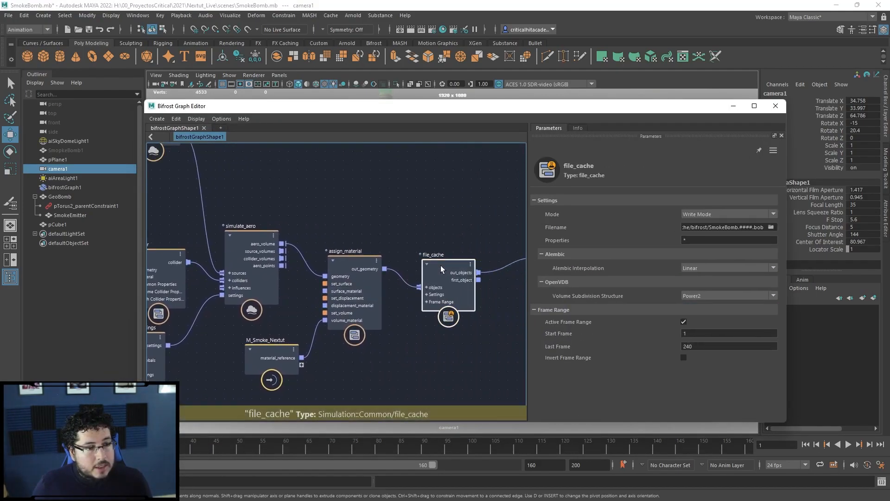
{"action": "left_click", "coordinate": [697, 215]}
{"action": "left_click", "coordinate": [695, 227]}
{"action": "left_click", "coordinate": [733, 105]}
{"action": "left_click", "coordinate": [847, 445]}
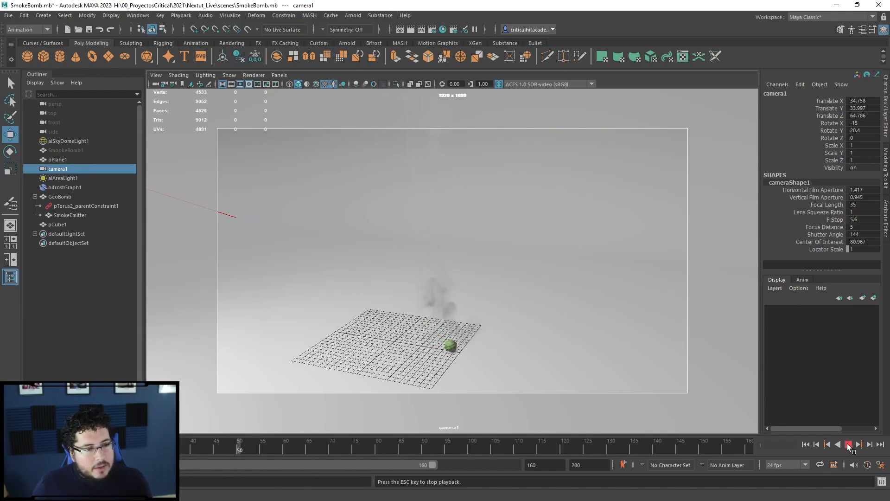
{"action": "left_click", "coordinate": [848, 444]}
Switch the viewport from camera1 to the perspective view and examine the cached smoke from another angle.
{"action": "left_click", "coordinate": [519, 327]}
{"action": "key", "text": "space"}
{"action": "left_click_drag", "start_coordinate": [533, 345], "coordinate": [536, 322]}
{"action": "left_click_drag", "start_coordinate": [537, 322], "coordinate": [793, 429], "text": "alt"}
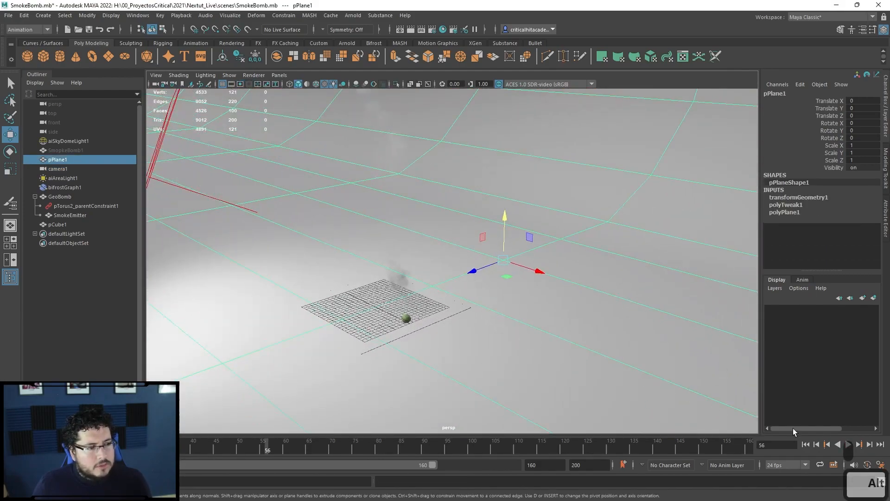
Examine the cached smoke around the bomb from closer and wider perspective angles at frame 1 and frame 107.
{"action": "left_click", "coordinate": [806, 443]}
{"action": "left_click_drag", "start_coordinate": [449, 332], "coordinate": [409, 260], "text": "alt"}
{"action": "right_click_drag", "start_coordinate": [410, 260], "coordinate": [578, 414], "text": "alt"}
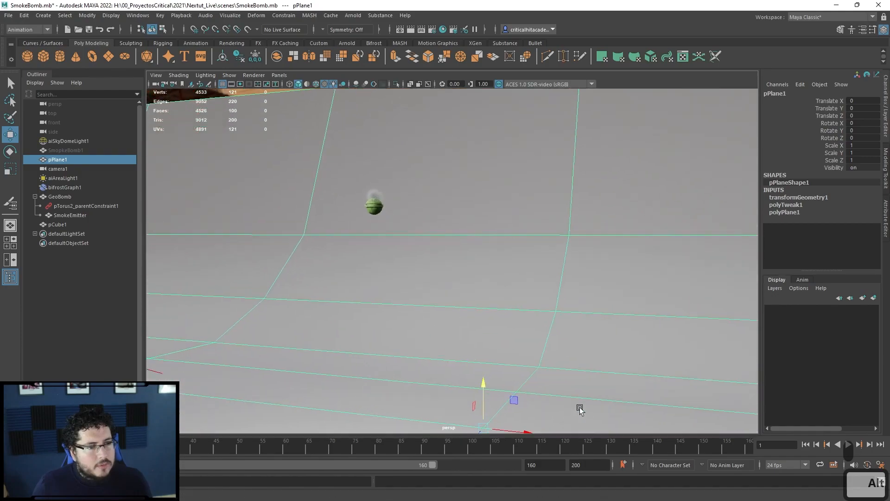
{"action": "middle_click_drag", "start_coordinate": [464, 299], "coordinate": [471, 355], "text": "alt"}
{"action": "right_click_drag", "start_coordinate": [471, 356], "coordinate": [557, 419], "text": "alt"}
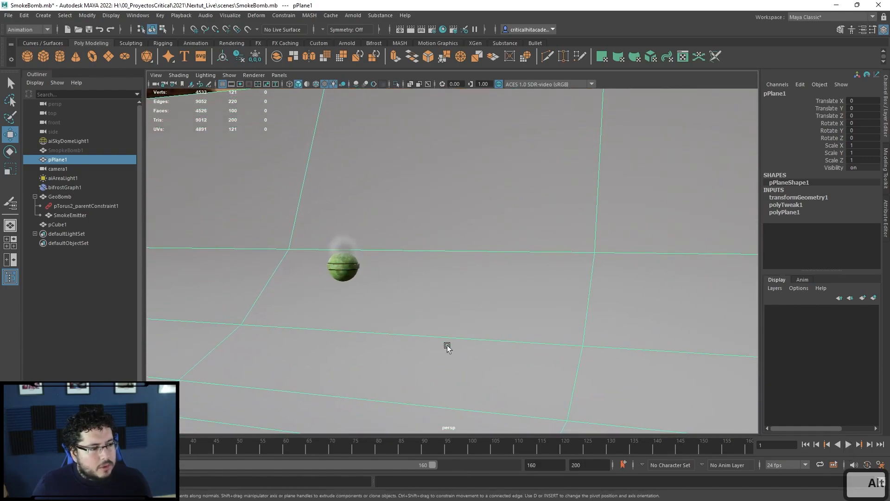
{"action": "middle_click_drag", "start_coordinate": [504, 361], "coordinate": [404, 294], "text": "alt"}
{"action": "right_click_drag", "start_coordinate": [403, 295], "coordinate": [256, 286], "text": "alt"}
{"action": "middle_click_drag", "start_coordinate": [589, 397], "coordinate": [595, 260], "text": "alt"}
{"action": "left_click", "coordinate": [503, 451]}
{"action": "middle_click_drag", "start_coordinate": [573, 380], "coordinate": [575, 300], "text": "alt"}
{"action": "right_click_drag", "start_coordinate": [362, 302], "coordinate": [402, 330], "text": "alt"}
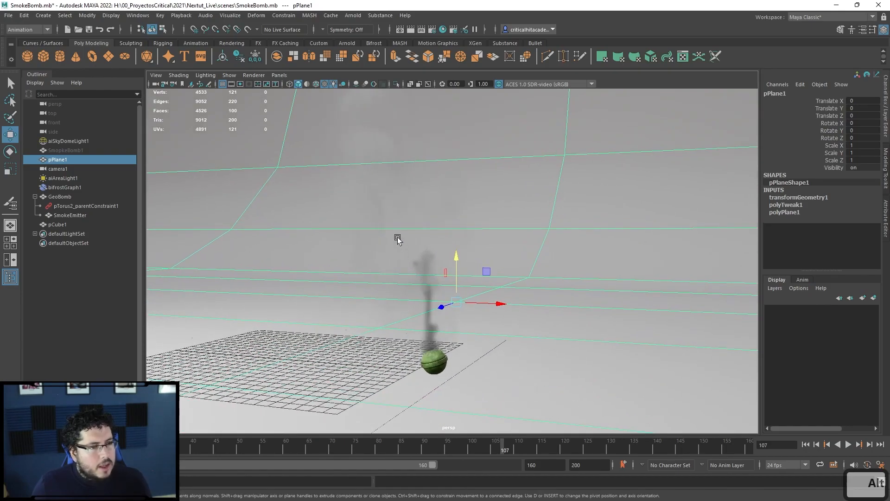
{"action": "left_click_drag", "start_coordinate": [501, 304], "coordinate": [445, 319], "text": "alt"}
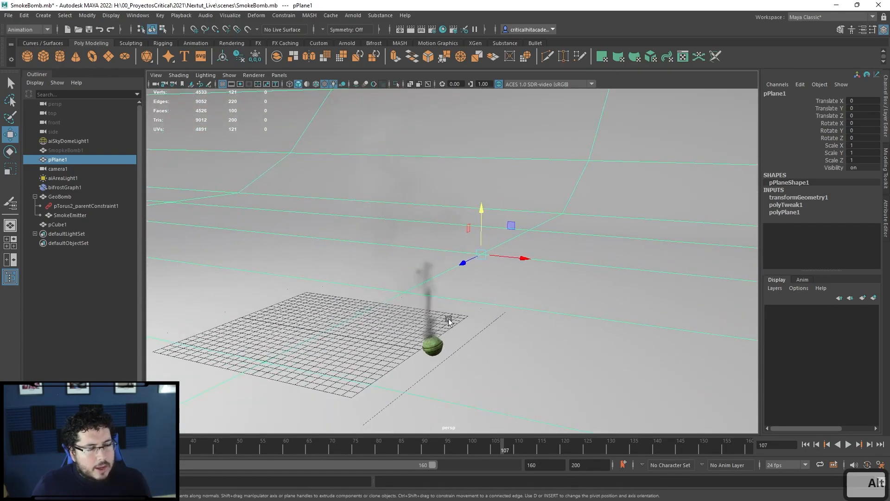
In the Bifrost Graph Editor, connect simulate_aero's aero_volume to file_cache's objects and place assign_material below file_cache.
{"action": "key", "text": "alt+Tab"}
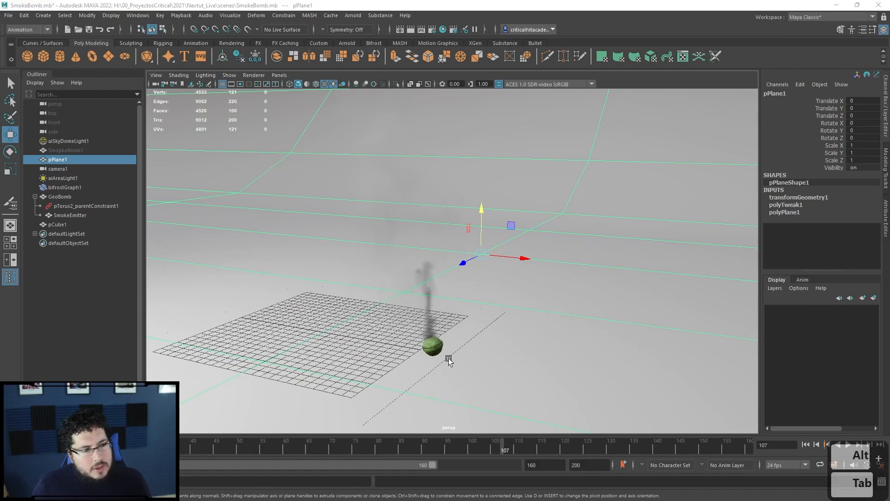
{"action": "key", "text": "alt+Tab"}
{"action": "key", "text": "alt+Tab"}
{"action": "middle_click_drag", "start_coordinate": [430, 371], "coordinate": [385, 387]}
{"action": "left_click_drag", "start_coordinate": [396, 283], "coordinate": [382, 232]}
{"action": "left_click_drag", "start_coordinate": [249, 263], "coordinate": [360, 251]}
{"action": "left_click_drag", "start_coordinate": [313, 275], "coordinate": [395, 317]}
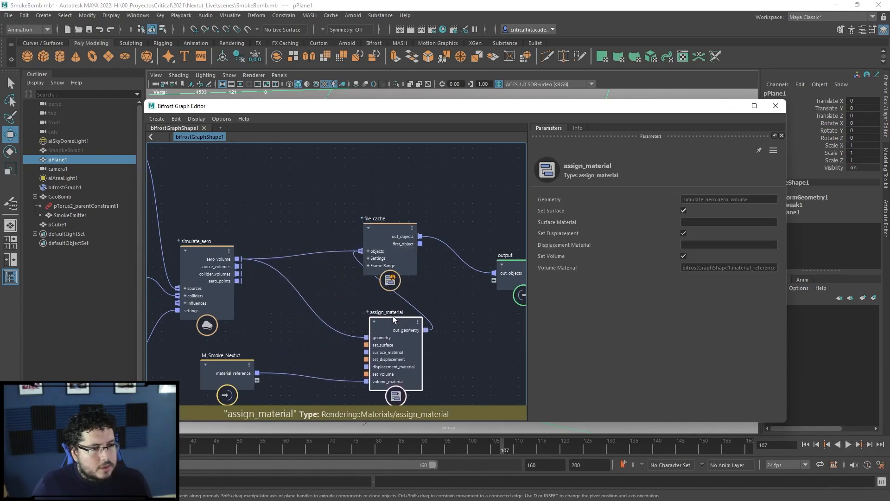
Replace assign_material's link from simulate_aero with file_cache's out_objects into geometry, and connect its out_geometry to the output node.
{"action": "left_click", "coordinate": [319, 309]}
{"action": "key", "text": "Delete"}
{"action": "left_click_drag", "start_coordinate": [420, 237], "coordinate": [366, 337]}
{"action": "left_click_drag", "start_coordinate": [425, 329], "coordinate": [468, 299]}
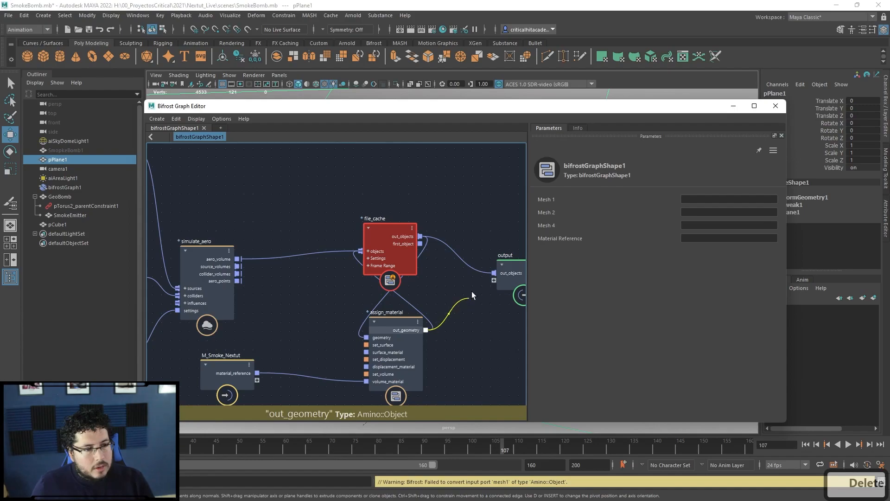
{"action": "left_click_drag", "start_coordinate": [496, 272], "coordinate": [494, 273]}
Delete assign_material's connection back into file_cache, relink file_cache's out_objects to assign_material's geometry, and return to the viewport.
{"action": "left_click_drag", "start_coordinate": [385, 228], "coordinate": [344, 202]}
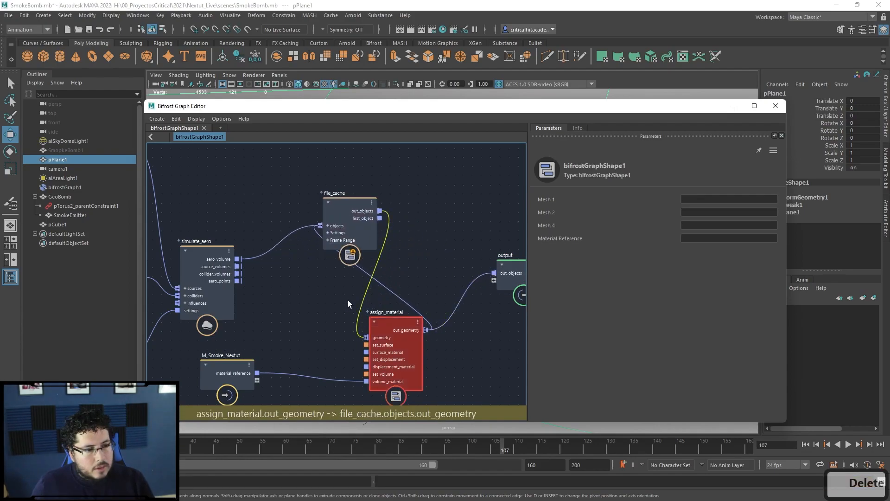
{"action": "key", "text": "Delete"}
{"action": "left_click_drag", "start_coordinate": [379, 211], "coordinate": [366, 338]}
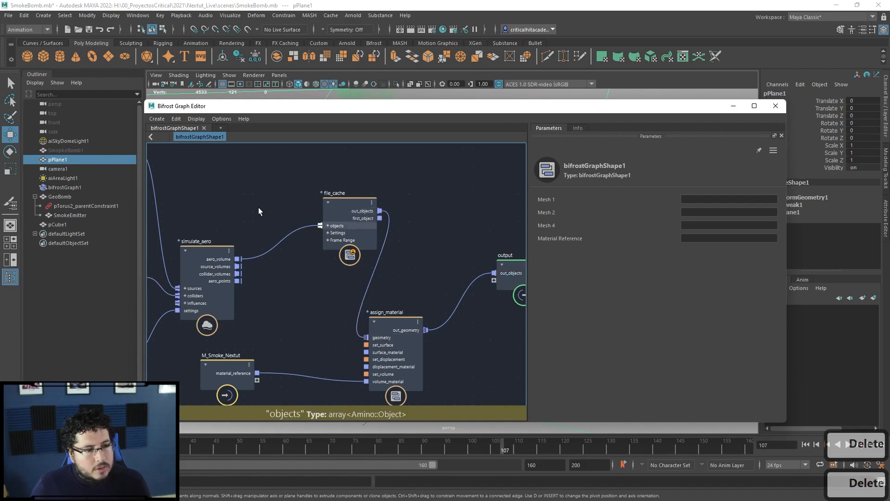
{"action": "left_click", "coordinate": [733, 106]}
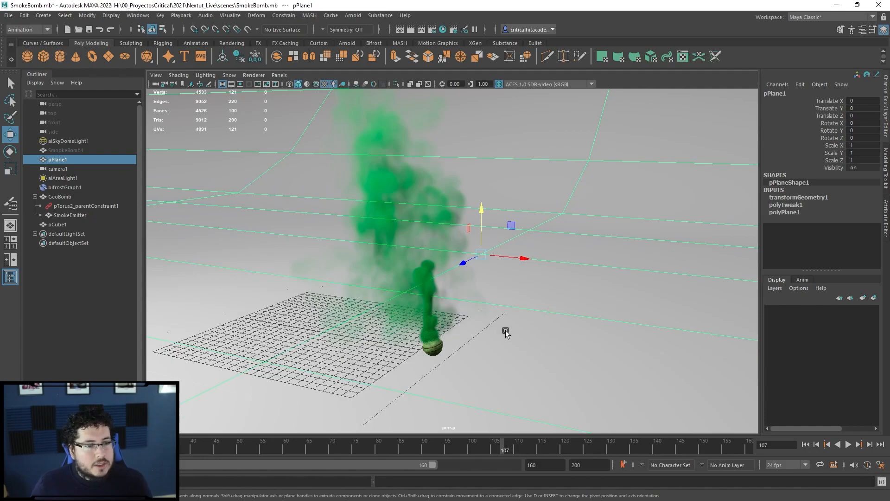
Select camera1 in the perspective view and look through it.
{"action": "right_click_drag", "start_coordinate": [507, 301], "coordinate": [439, 324], "text": "alt"}
{"action": "left_click", "coordinate": [368, 193]}
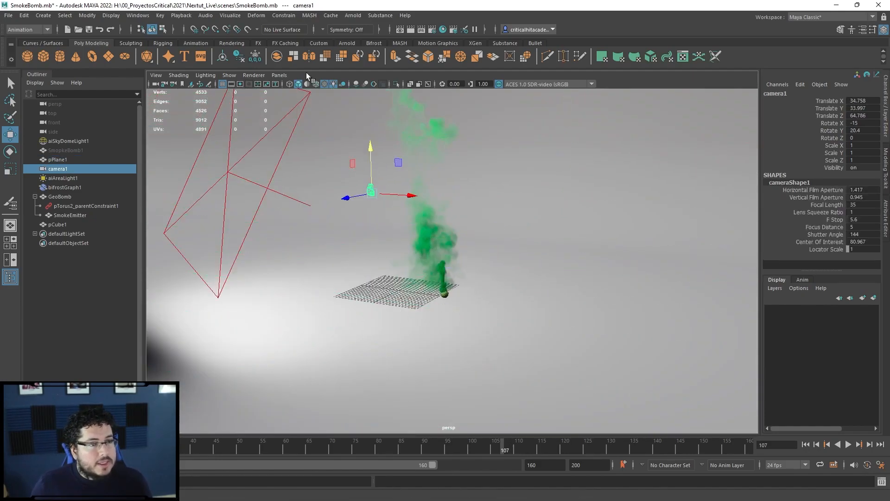
{"action": "left_click", "coordinate": [279, 75]}
{"action": "left_click", "coordinate": [308, 116]}
Move camera1 closer and lower to about 26.65, 9.5, 34.93 to frame the bomb and its smoke, then save the scene.
{"action": "right_click_drag", "start_coordinate": [458, 258], "coordinate": [527, 288], "text": "alt"}
{"action": "left_click_drag", "start_coordinate": [527, 288], "coordinate": [512, 269], "text": "alt"}
{"action": "right_click_drag", "start_coordinate": [512, 269], "coordinate": [530, 298], "text": "alt"}
{"action": "middle_click_drag", "start_coordinate": [529, 299], "coordinate": [553, 299], "text": "alt"}
{"action": "left_click_drag", "start_coordinate": [510, 284], "coordinate": [486, 274], "text": "alt"}
{"action": "right_click_drag", "start_coordinate": [485, 274], "coordinate": [504, 290], "text": "alt"}
{"action": "left_click_drag", "start_coordinate": [505, 289], "coordinate": [510, 285], "text": "alt"}
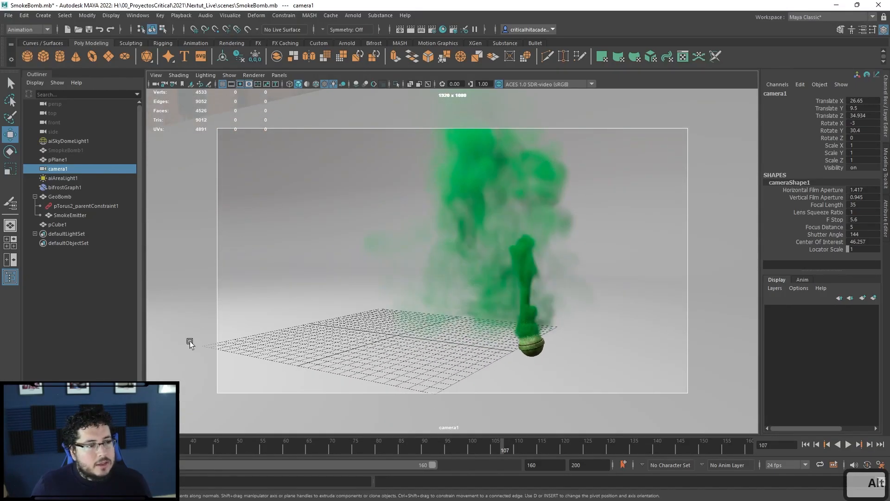
{"action": "key", "text": "ctrl+s"}
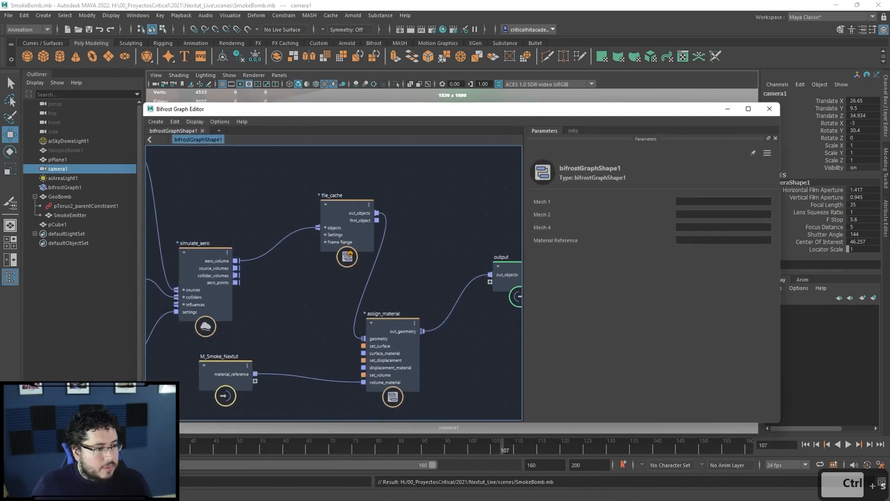
Render frame 107 through camera1 in Arnold RenderView, stop the render, and save the scene.
{"action": "left_click", "coordinate": [356, 17]}
{"action": "left_click", "coordinate": [361, 32]}
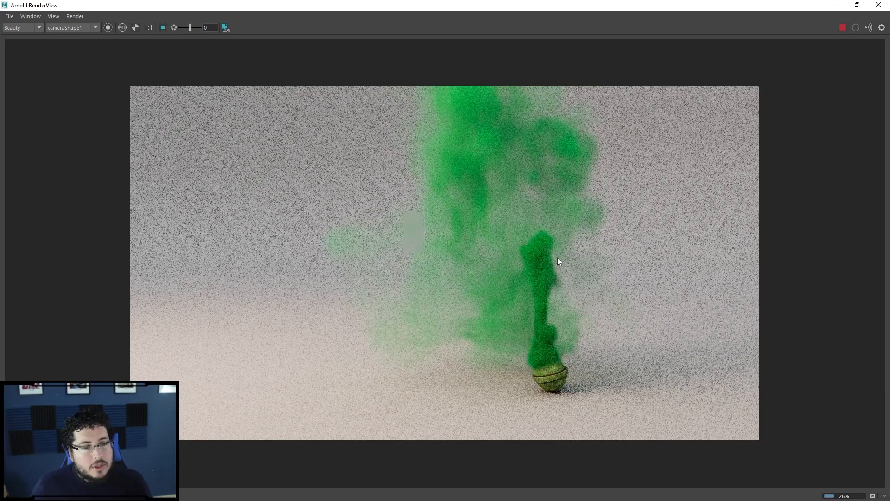
{"action": "left_click", "coordinate": [843, 28]}
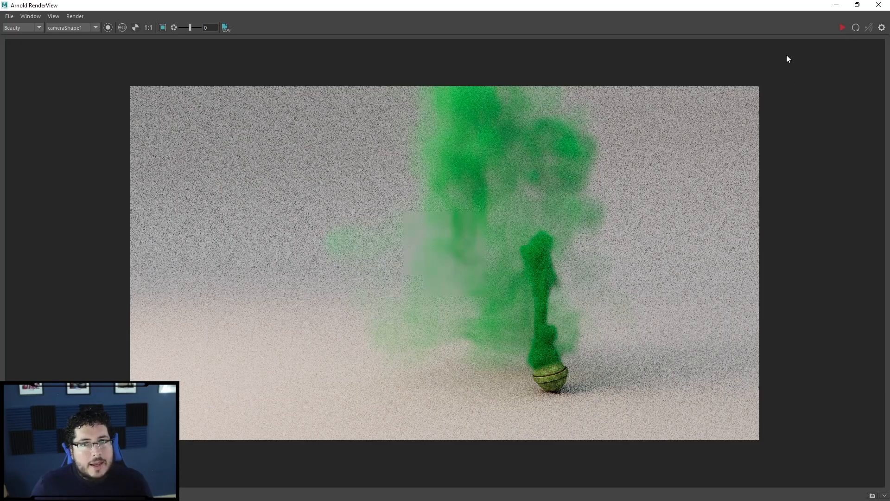
{"action": "left_click", "coordinate": [836, 5]}
{"action": "key", "text": "ctrl+s"}
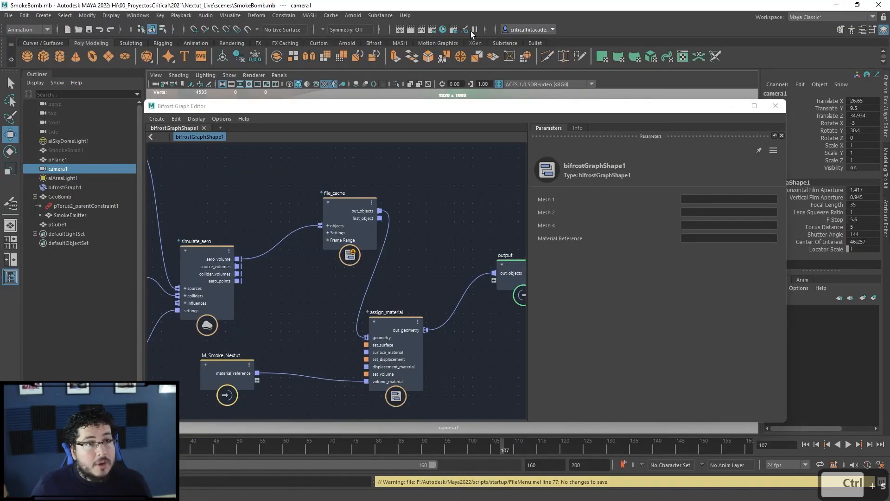
Review the AOVs and the system render device in the render settings, then bring Arnold RenderView back up.
{"action": "left_click", "coordinate": [432, 31]}
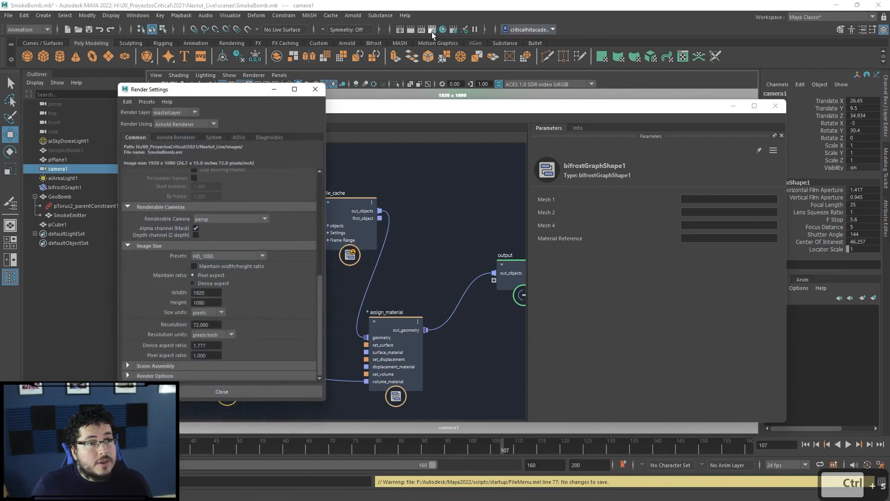
{"action": "left_click", "coordinate": [237, 134]}
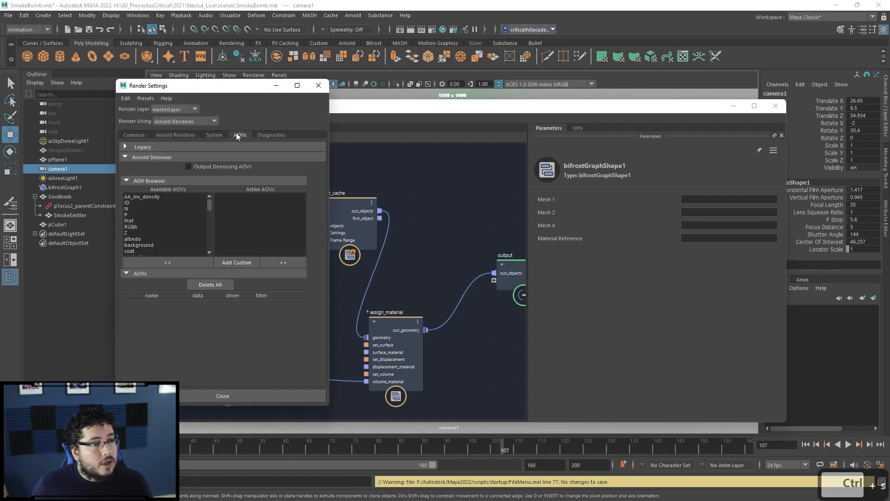
{"action": "left_click", "coordinate": [212, 138]}
{"action": "left_click", "coordinate": [733, 106]}
{"action": "left_click", "coordinate": [46, 494]}
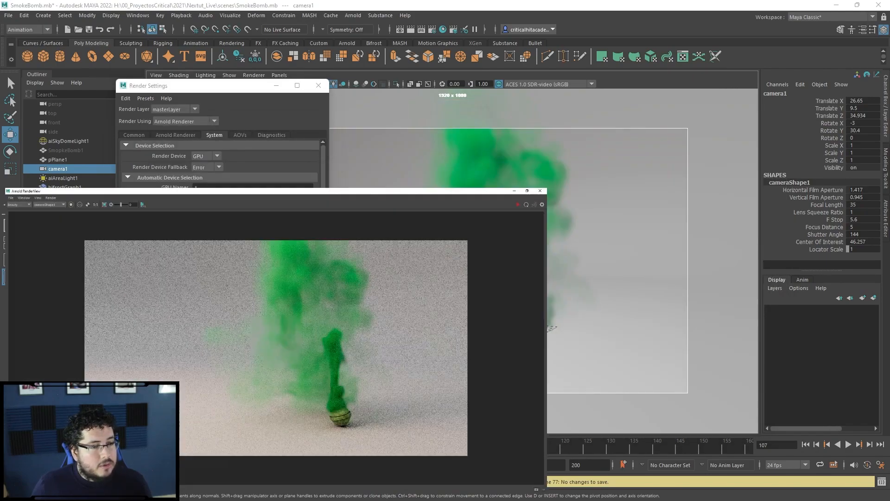
Restart the Arnold render of the camera1 view and inspect the rendered green smoke.
{"action": "left_click", "coordinate": [842, 28]}
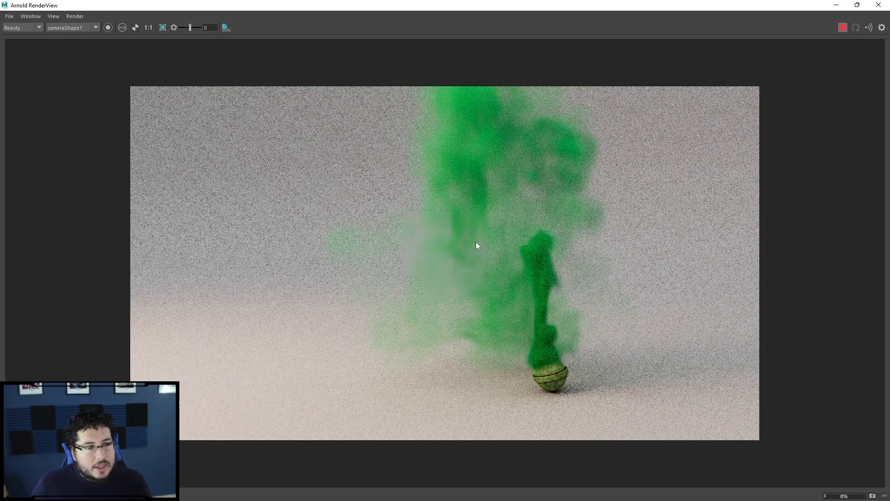
{"action": "scroll", "coordinate": [463, 240], "scroll_direction": "up", "scroll_amount": 4}
{"action": "scroll", "coordinate": [458, 269], "scroll_direction": "down", "scroll_amount": 5}
{"action": "scroll", "coordinate": [457, 268], "scroll_direction": "up", "scroll_amount": 2}
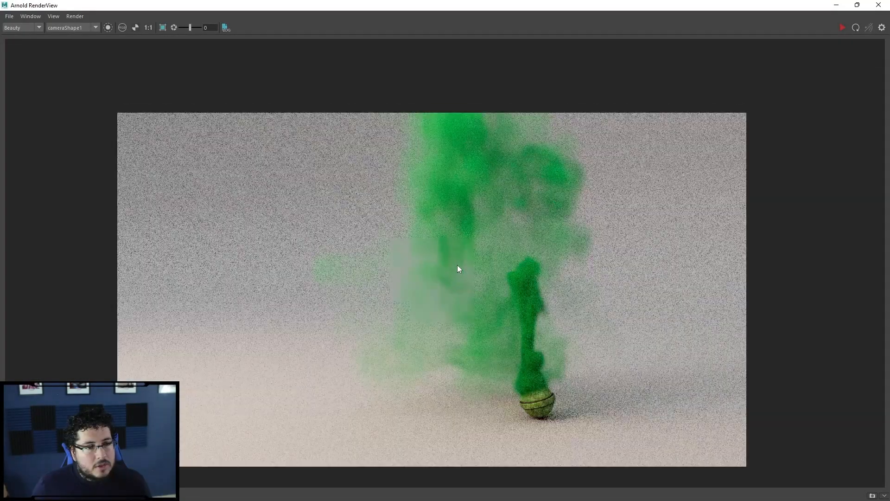
{"action": "left_click", "coordinate": [847, 28]}
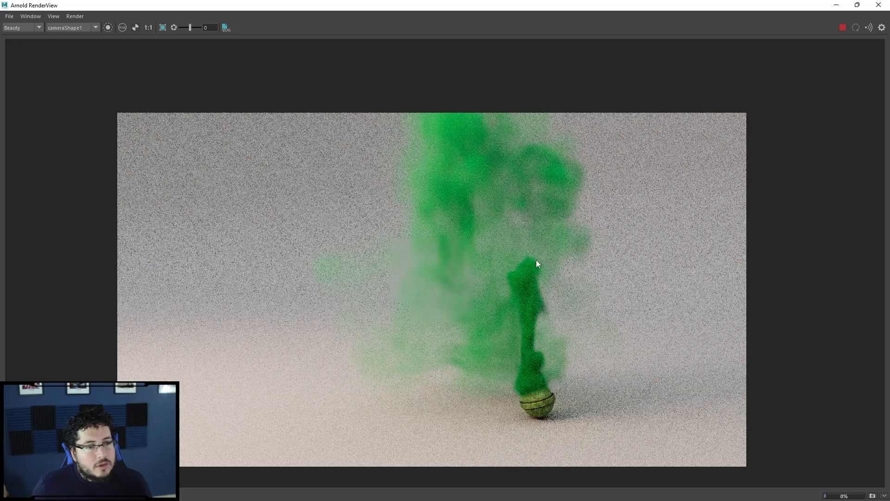
{"action": "scroll", "coordinate": [536, 259], "scroll_direction": "down", "scroll_amount": 1}
{"action": "scroll", "coordinate": [536, 260], "scroll_direction": "up", "scroll_amount": 1}
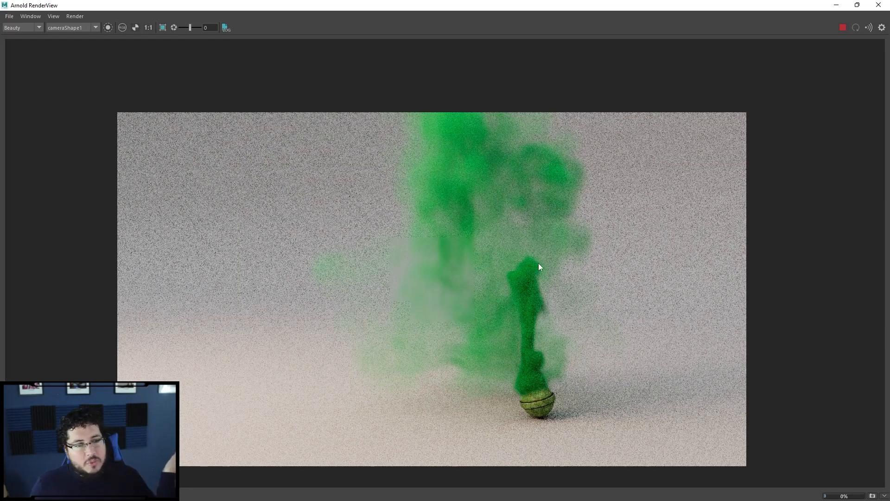